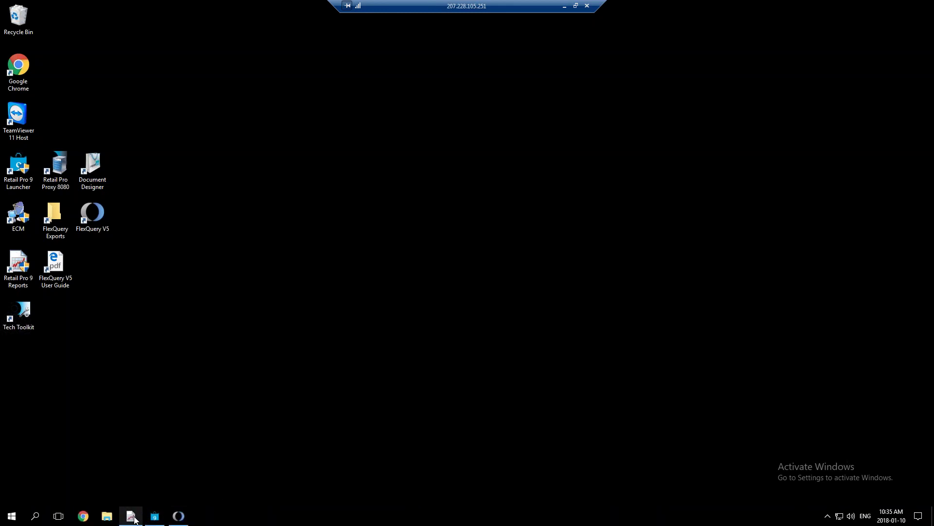
# Switch to Report Viewer and discard the unsaved changes to the Sell Thru by Style report.
pyautogui.click(130, 515)
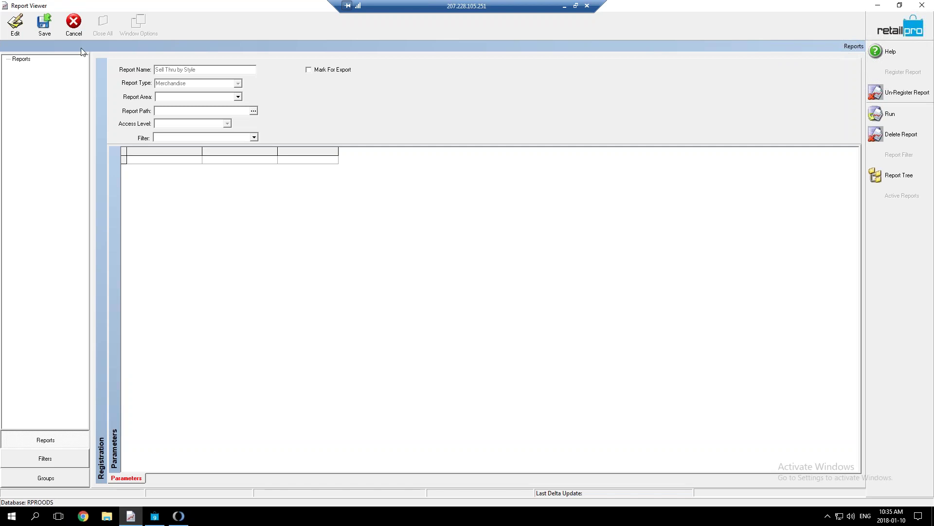
pyautogui.click(74, 24)
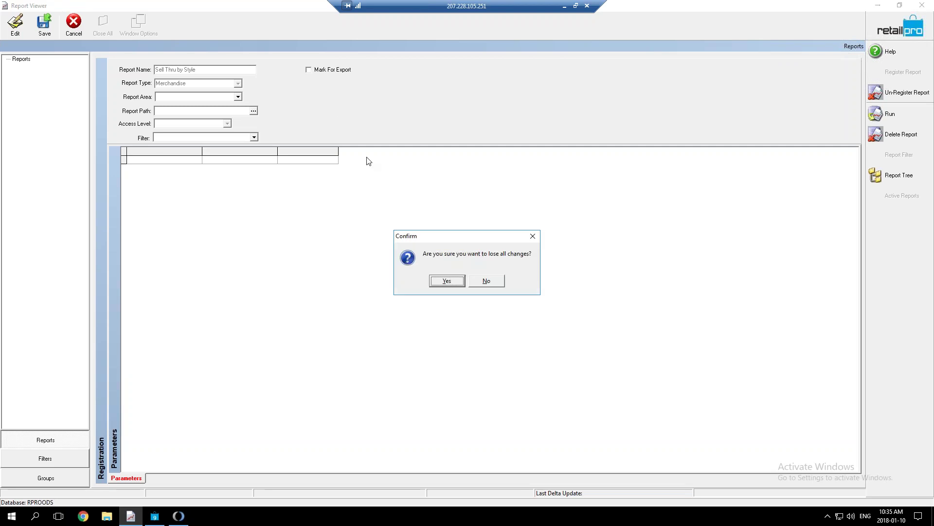
pyautogui.click(447, 281)
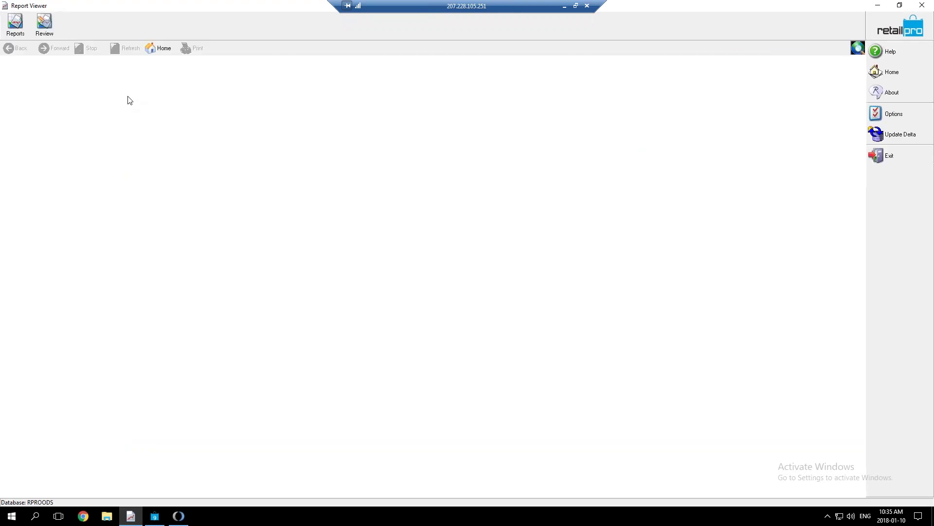
# Try to bring back the report list by reopening the reports area, discarding changes again and switching between the filters and reports views.
pyautogui.click(15, 23)
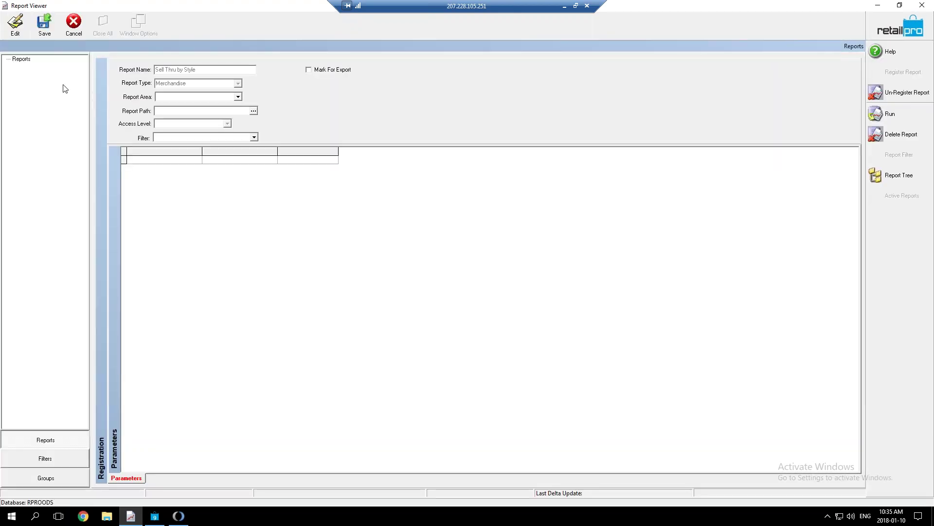
pyautogui.click(66, 28)
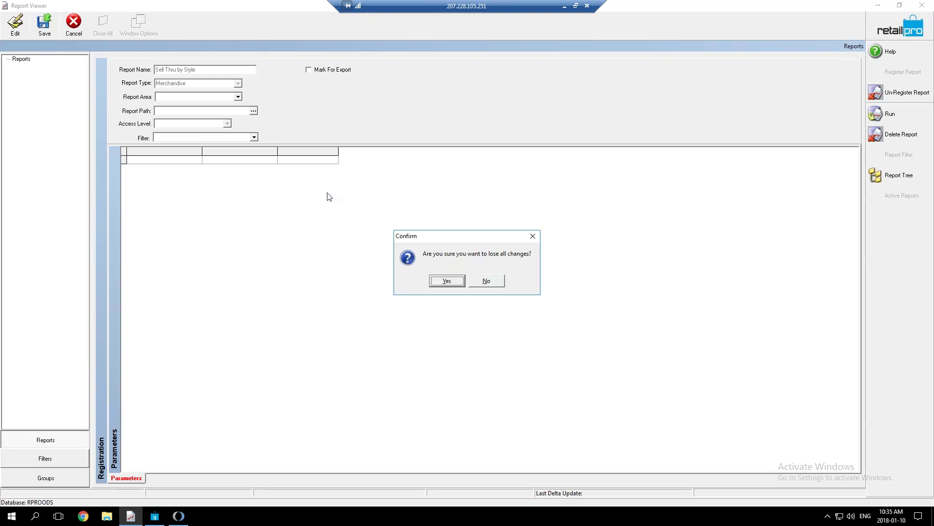
pyautogui.click(444, 280)
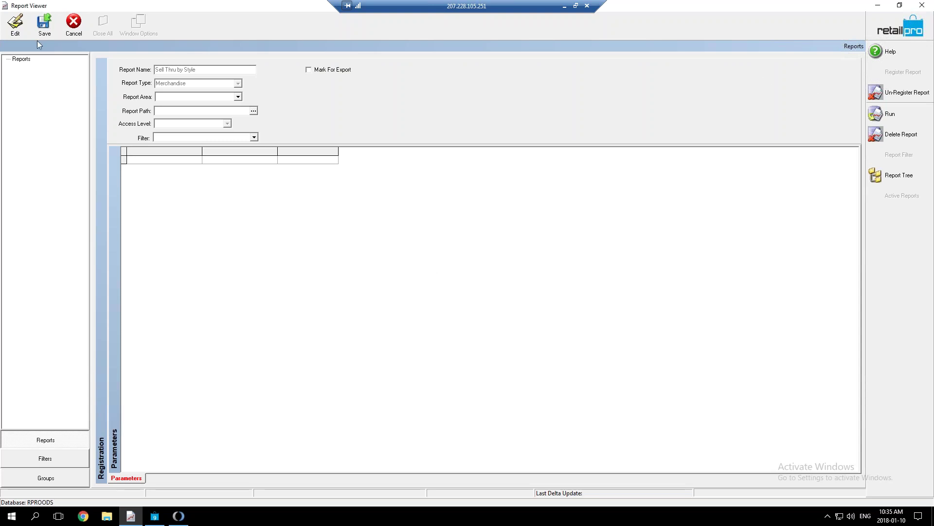
pyautogui.click(27, 61)
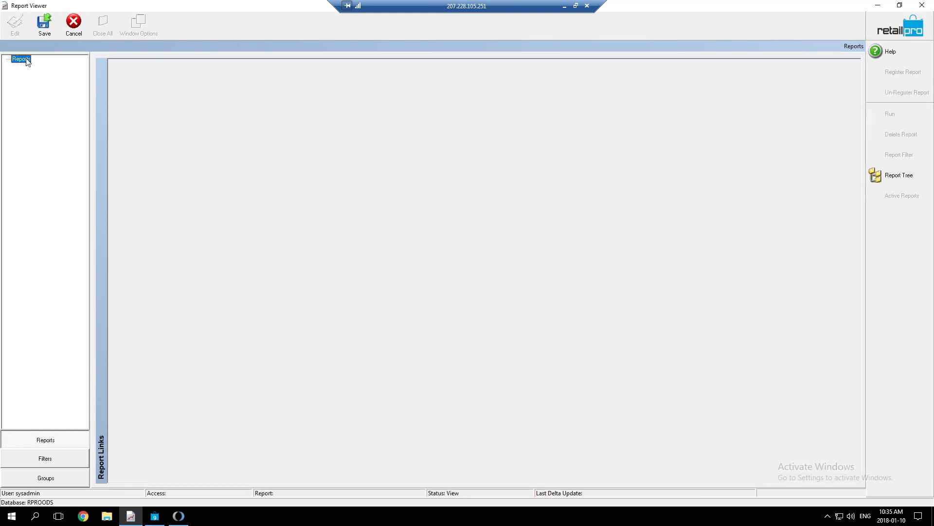
pyautogui.click(45, 460)
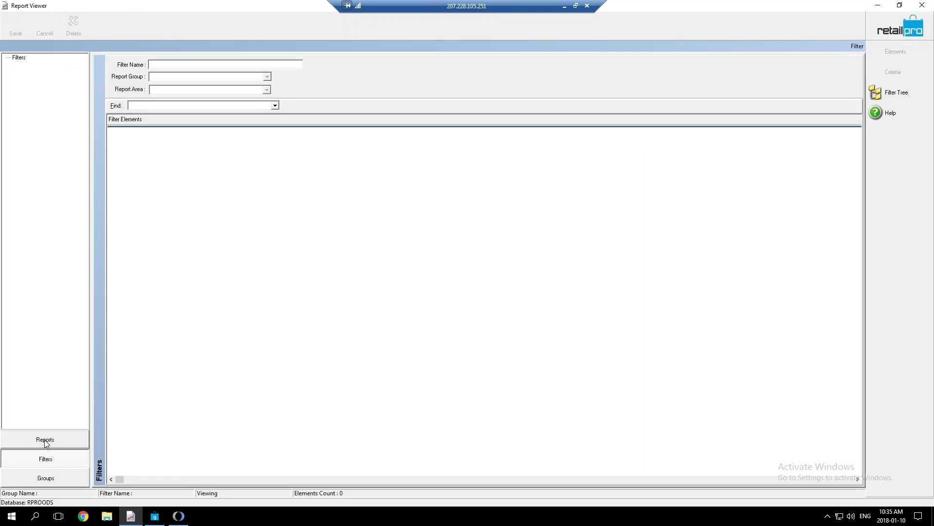
pyautogui.click(46, 441)
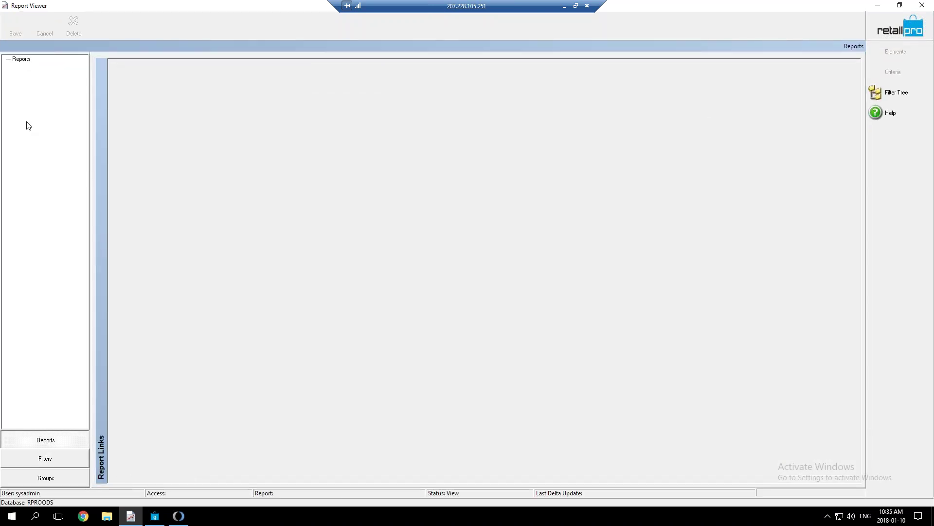
# Return to the Report Viewer home page and exit the program.
pyautogui.click(871, 31)
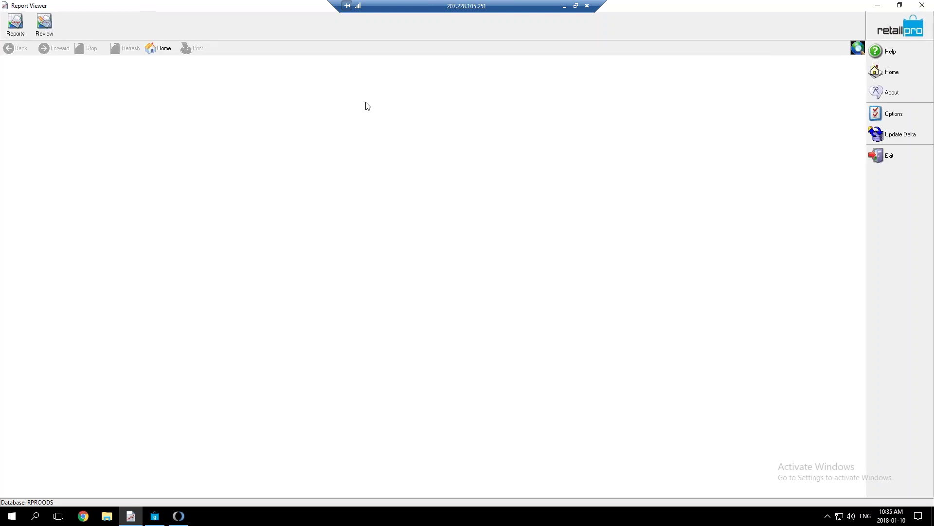
pyautogui.click(886, 156)
pyautogui.click(447, 280)
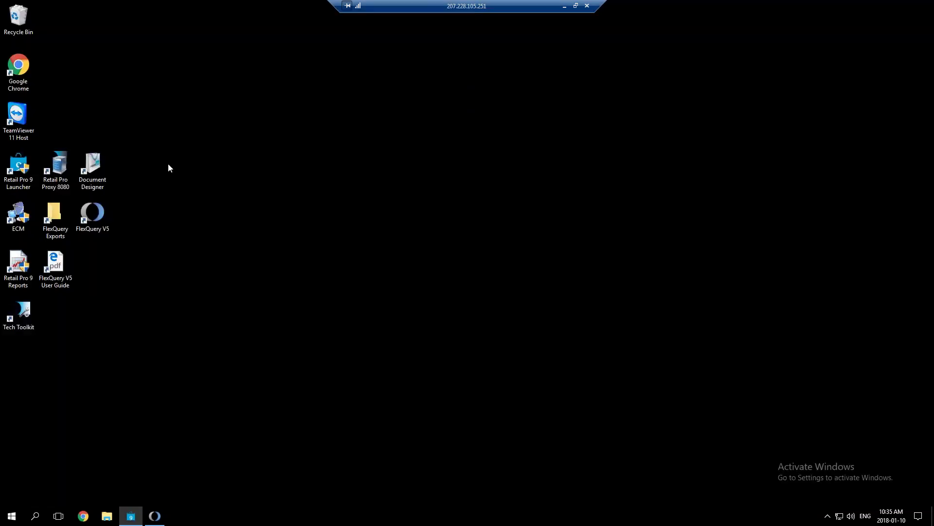
# Launch Retail Pro 9 Reports and log on as sysadmin with the account password.
pyautogui.doubleClick(22, 268)
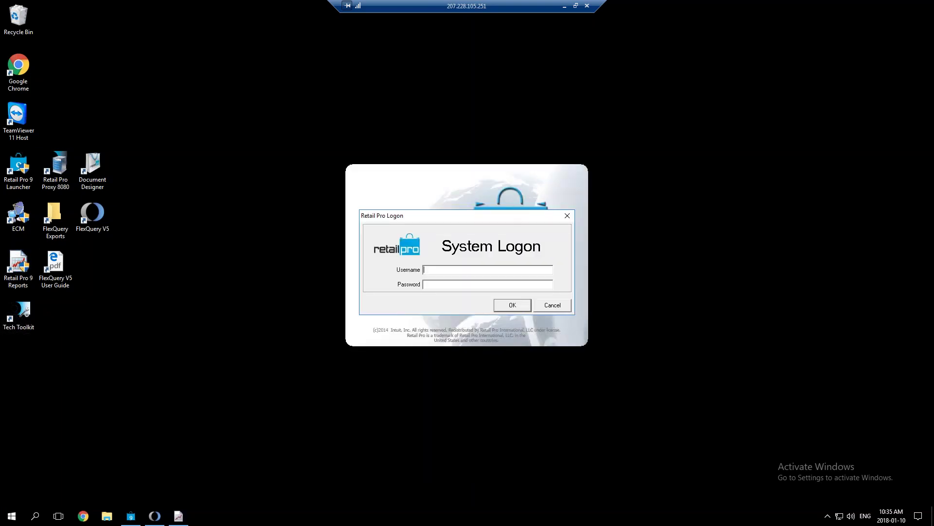
pyautogui.write('sysadmin')
pyautogui.press('Tab')
pyautogui.write('********')
pyautogui.press('Return')
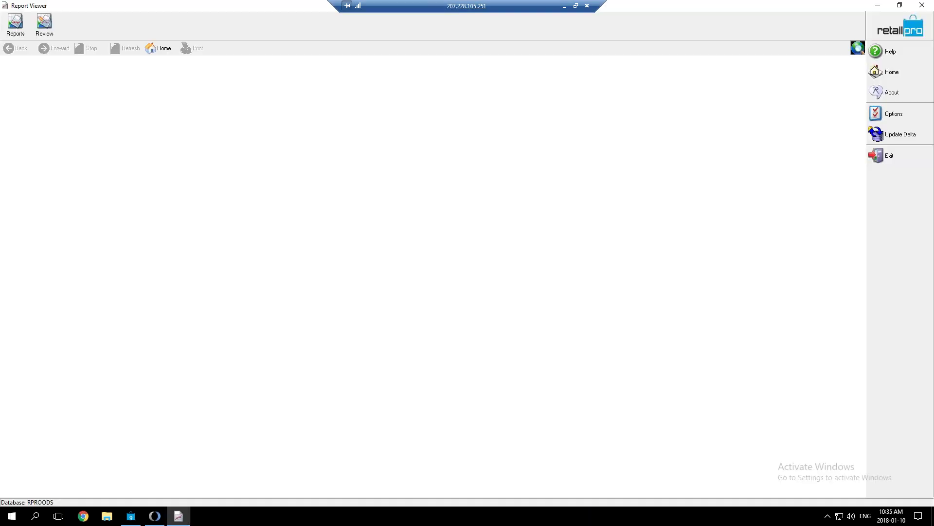
# Open the CENTRAL: Central Totals by Sub by Store report in the Summary group and look through the group's reports.
pyautogui.click(15, 25)
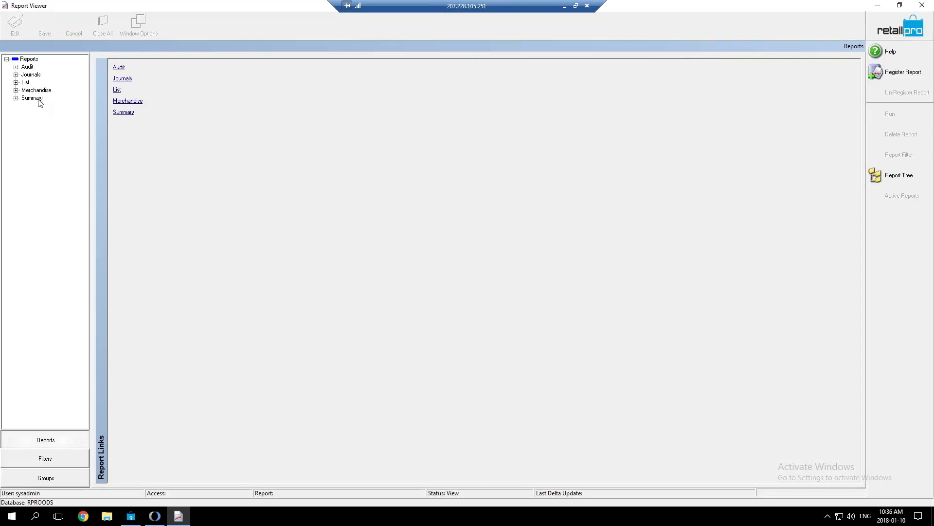
pyautogui.click(42, 100)
pyautogui.click(39, 105)
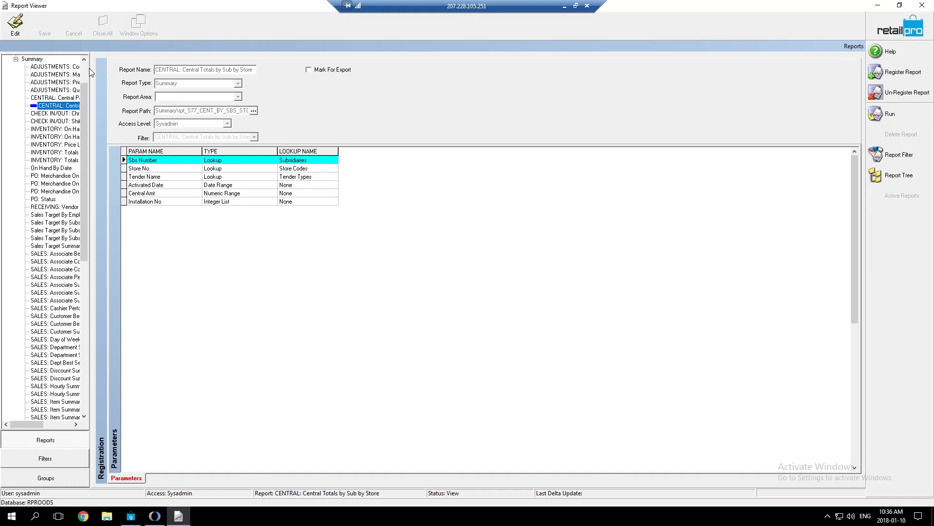
pyautogui.moveTo(82, 105); pyautogui.dragTo(83, 58)
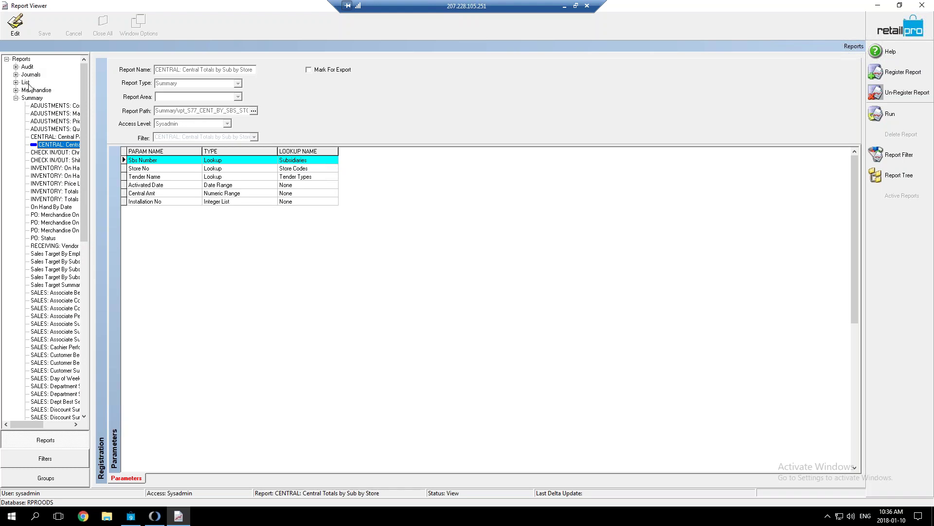
pyautogui.moveTo(82, 124); pyautogui.dragTo(97, 309)
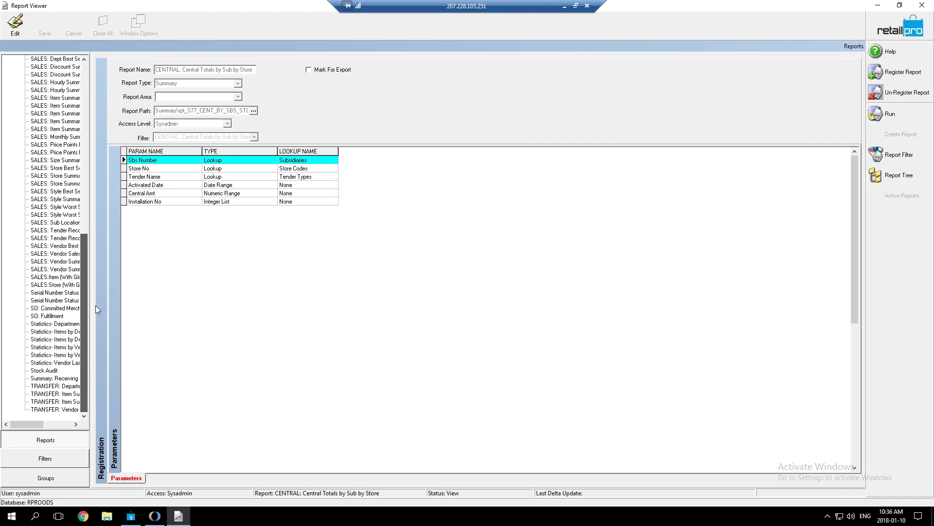
pyautogui.moveTo(95, 308); pyautogui.dragTo(99, 101)
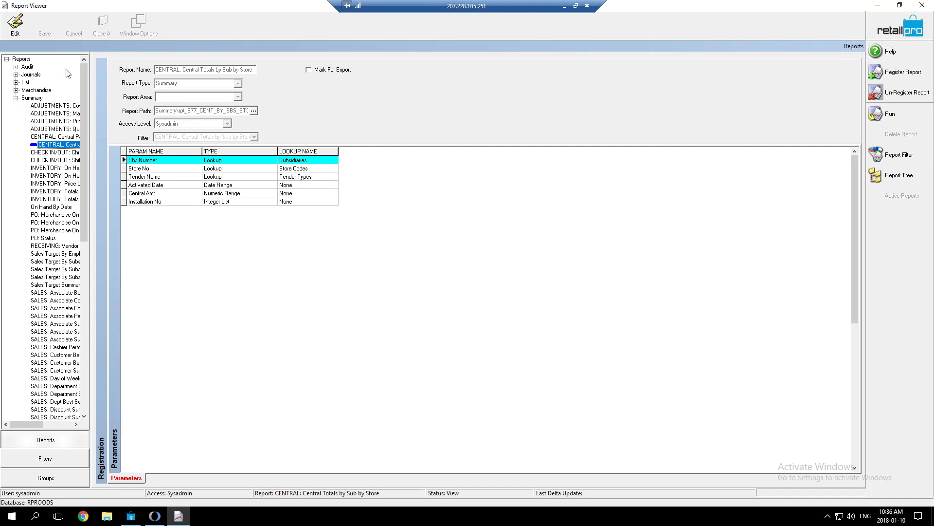
pyautogui.click(16, 24)
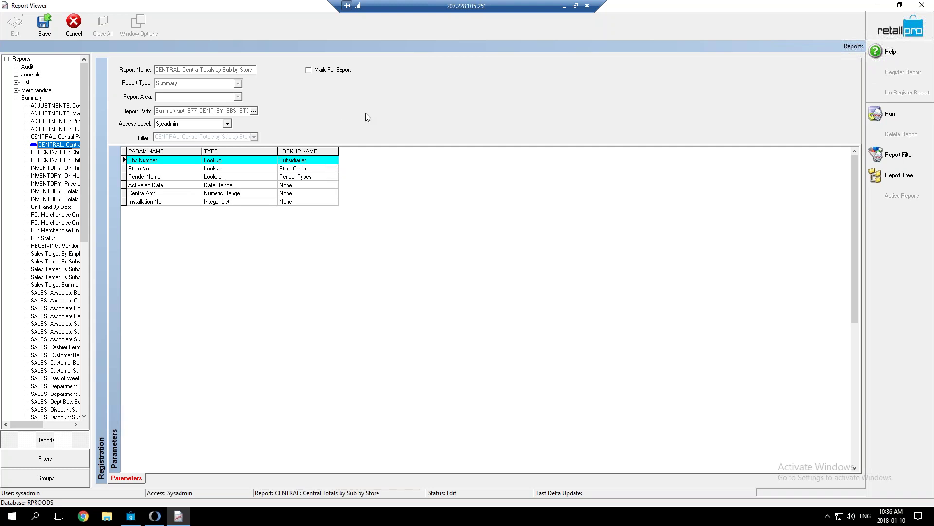
pyautogui.click(75, 25)
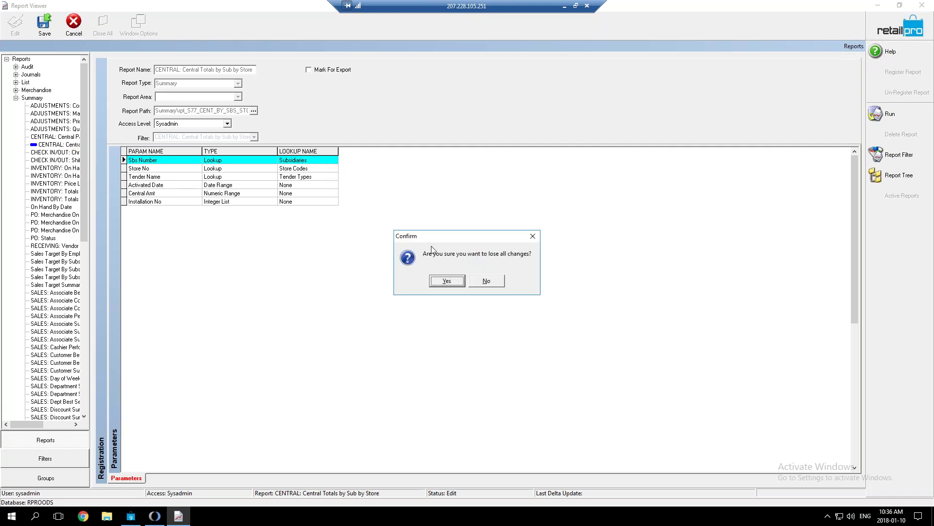
pyautogui.click(430, 282)
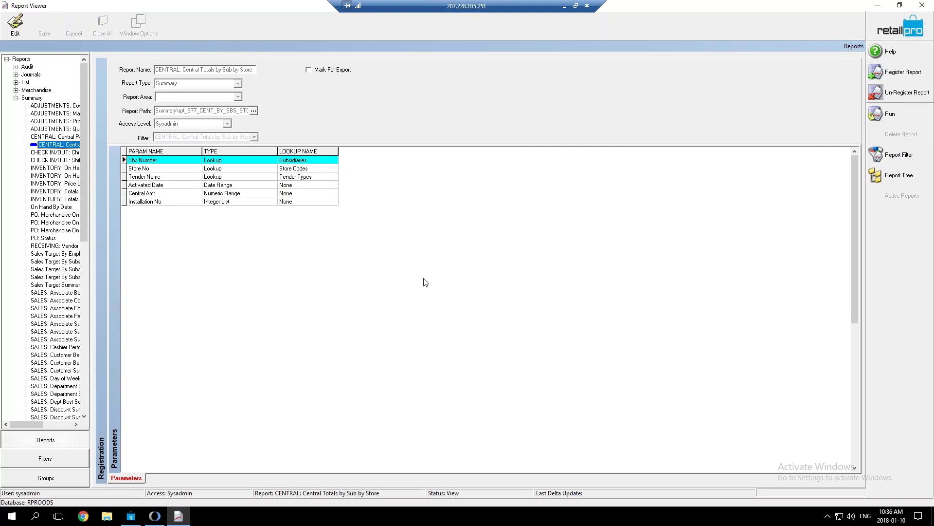
# View the CENTRAL: Central Payment Balance by Customer report, look through the remaining Summary reports and minimize Report Viewer.
pyautogui.click(54, 137)
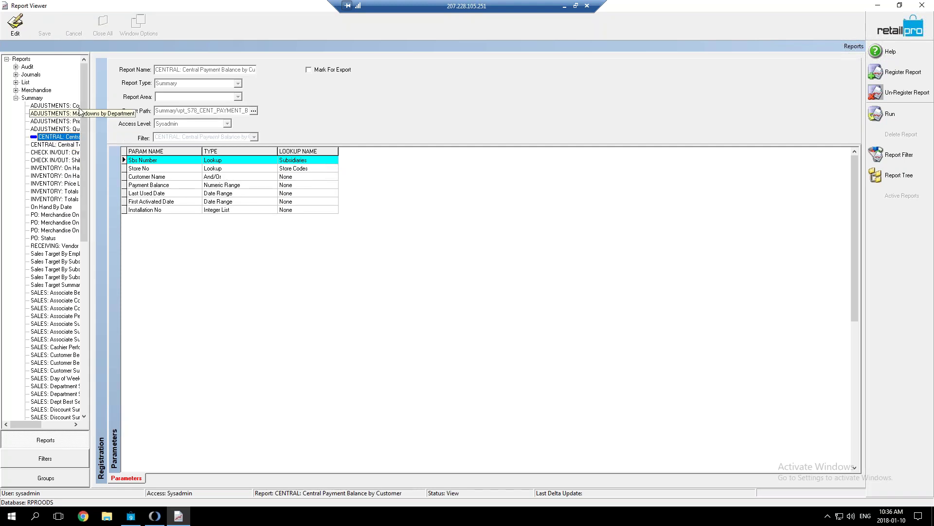
pyautogui.scroll(-1, 85, 136)
pyautogui.moveTo(86, 136); pyautogui.dragTo(91, 273)
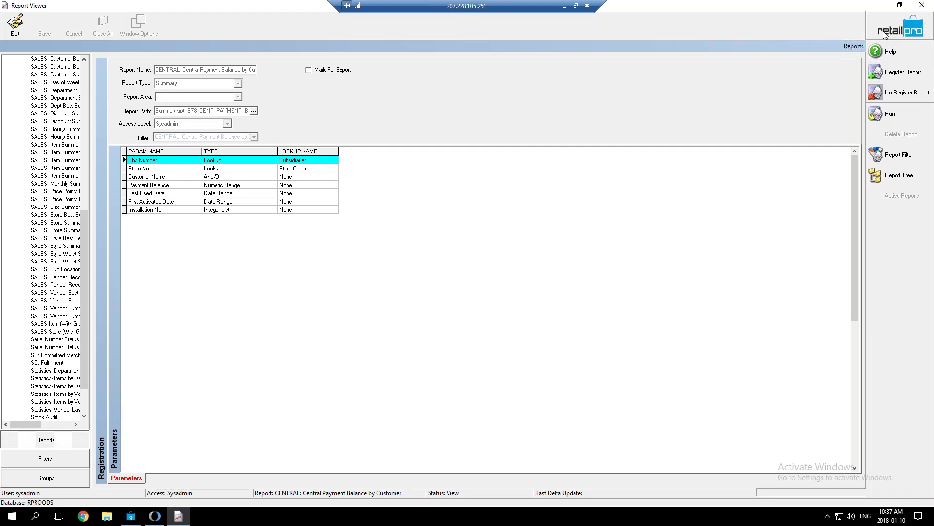
pyautogui.click(878, 5)
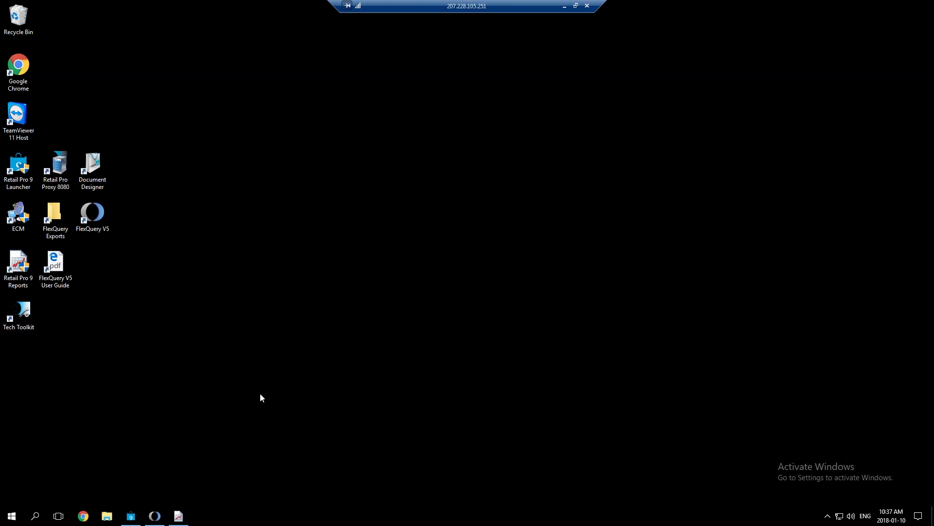
# Switch to FlexQuery V5 and display its source queries.
pyautogui.moveTo(160, 517)
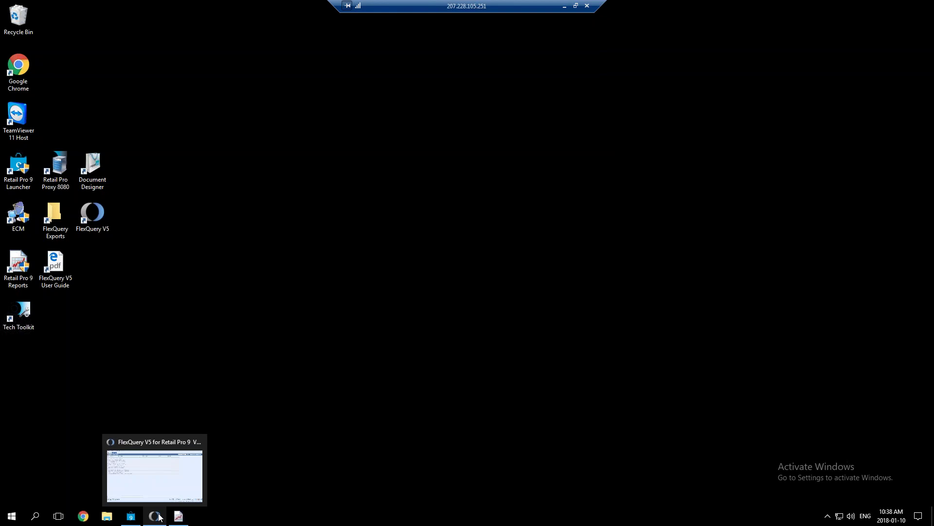
pyautogui.click(160, 518)
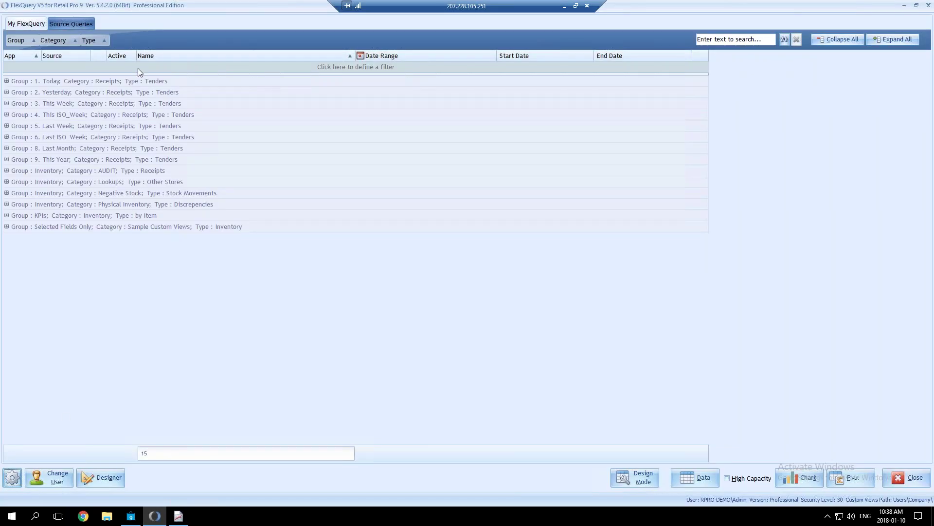
pyautogui.click(76, 26)
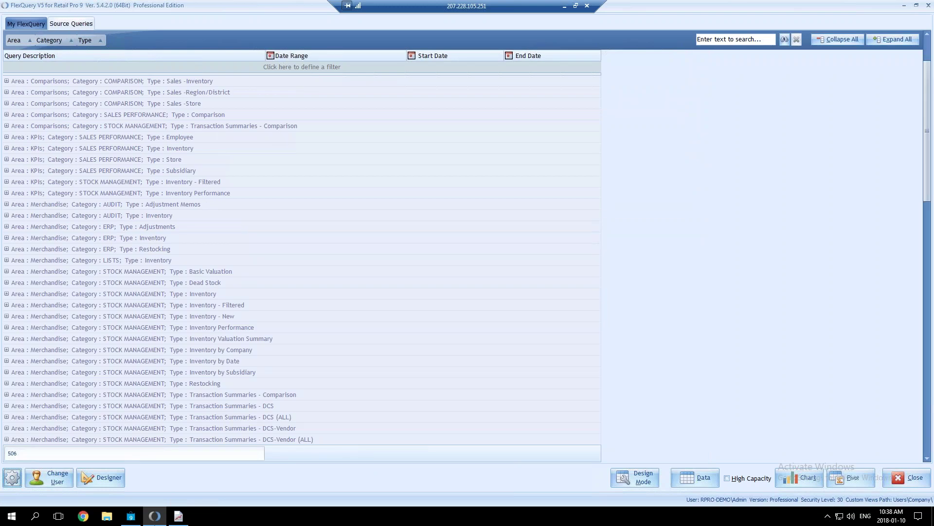
# Expand all source query groups and look through the Sales area's performance, CRM, comparison and audit queries.
pyautogui.moveTo(173, 520)
pyautogui.click(875, 42)
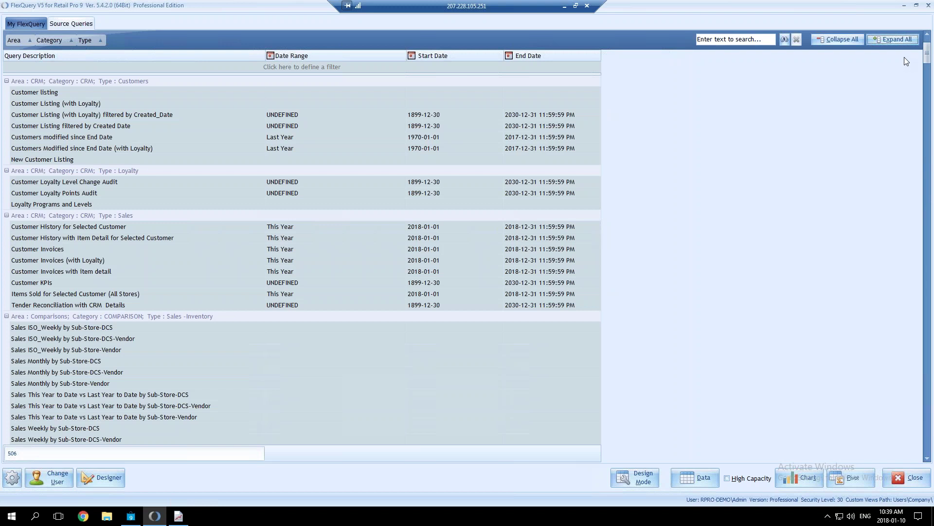
pyautogui.moveTo(928, 56); pyautogui.dragTo(903, 384)
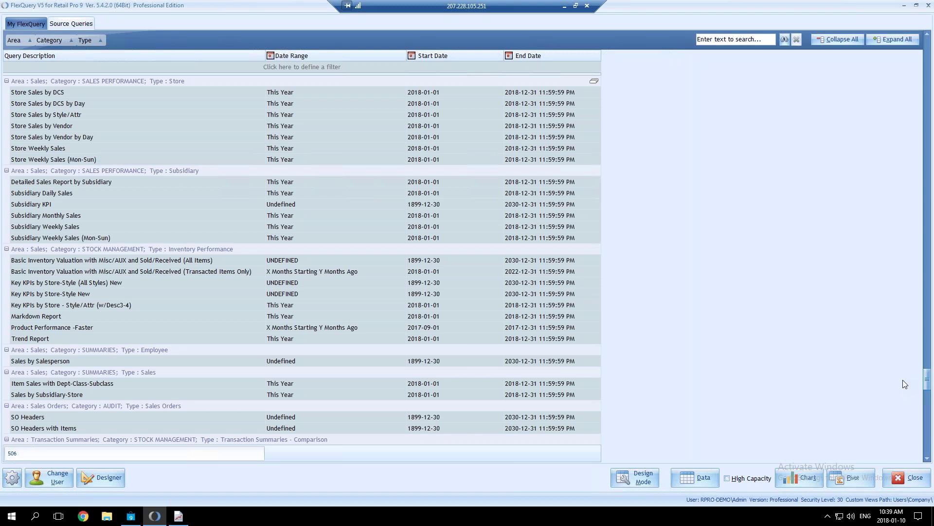
pyautogui.moveTo(904, 375); pyautogui.dragTo(904, 373)
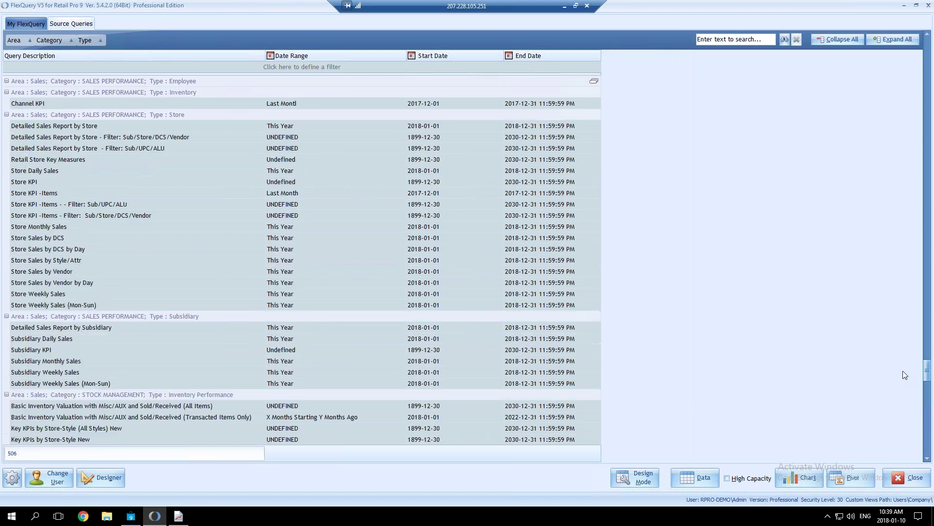
pyautogui.scroll(1, 904, 373)
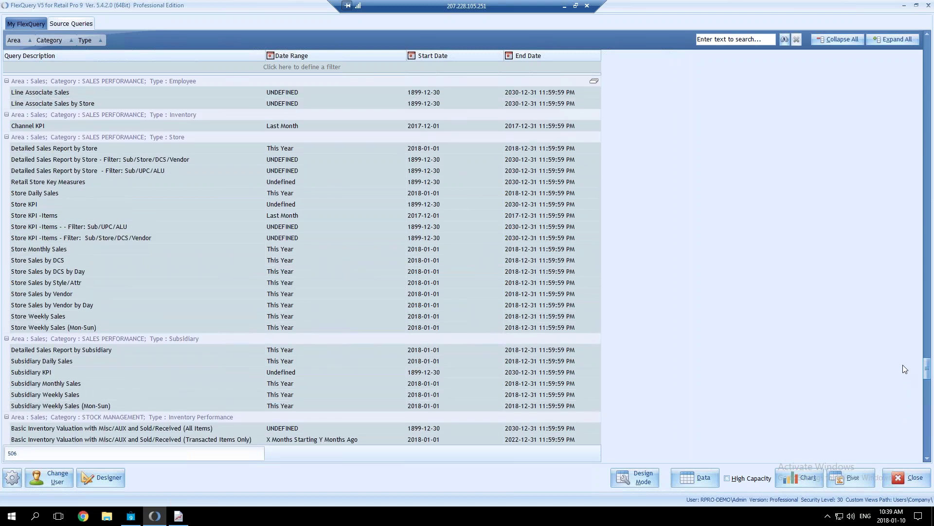
pyautogui.scroll(3, 903, 368)
pyautogui.scroll(4, 903, 365)
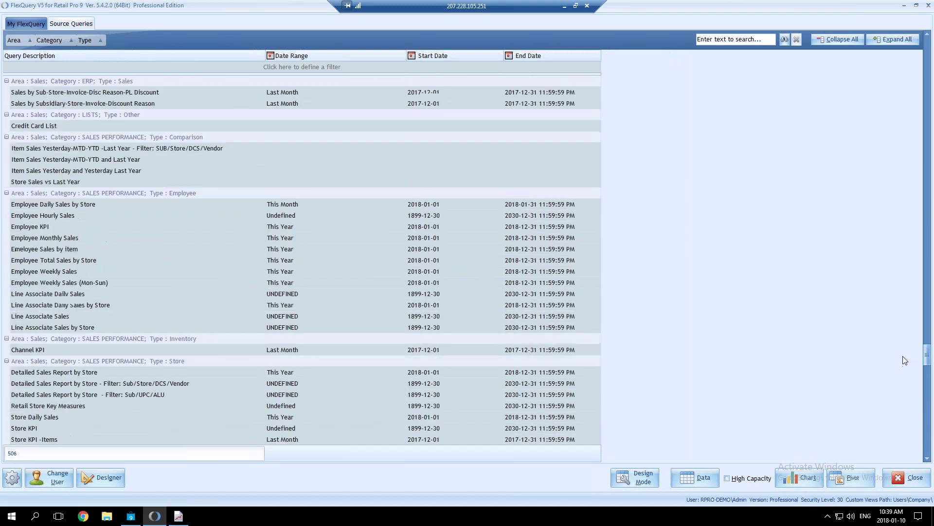
pyautogui.scroll(5, 903, 358)
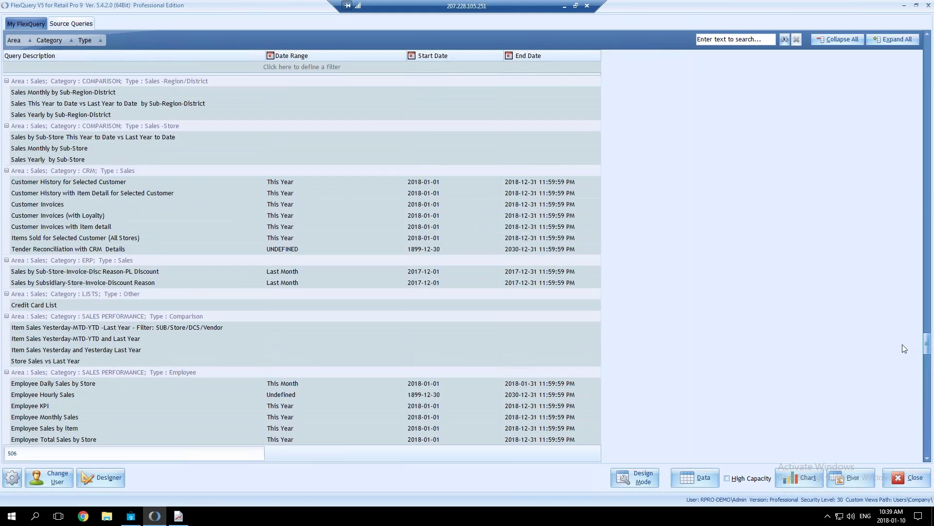
pyautogui.scroll(9, 902, 341)
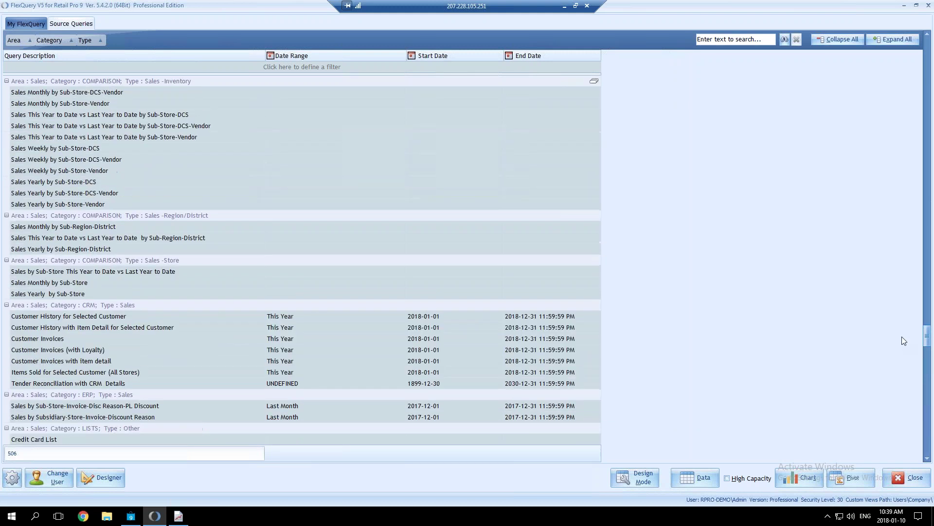
pyautogui.scroll(2, 900, 328)
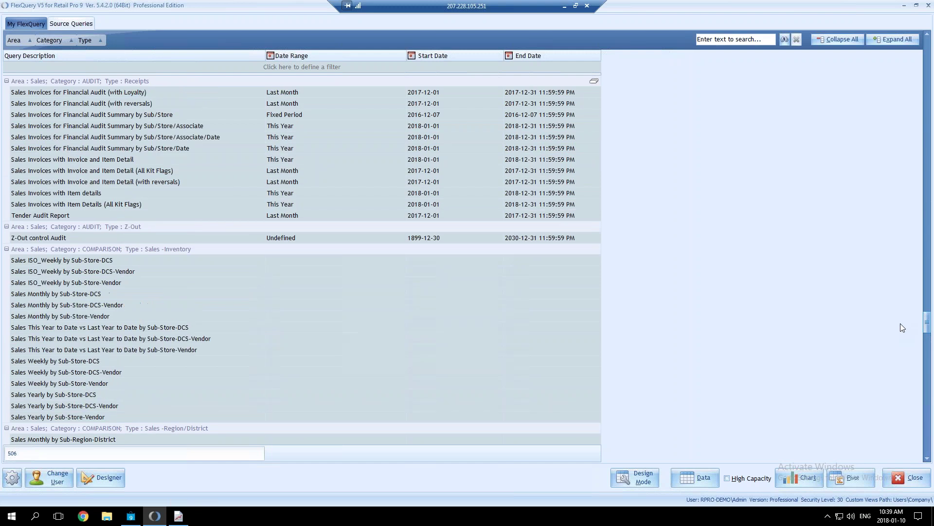
# Collapse all query groups and view the Sales -Inventory comparison queries in the Comparisons area.
pyautogui.scroll(9, 901, 308)
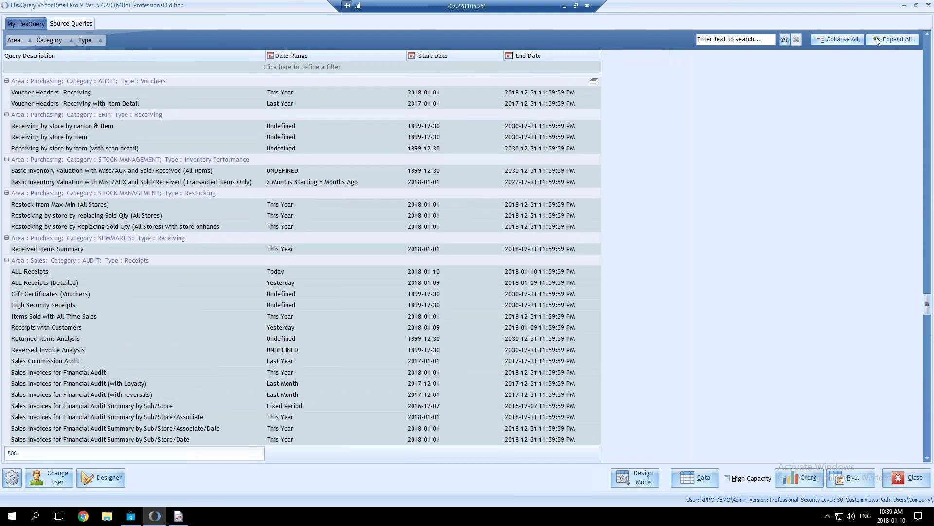
pyautogui.click(852, 39)
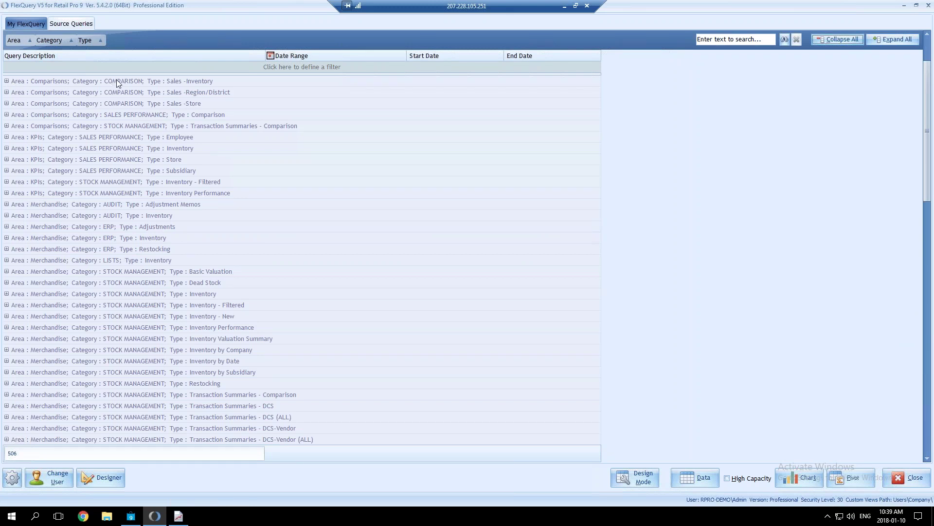
pyautogui.click(7, 82)
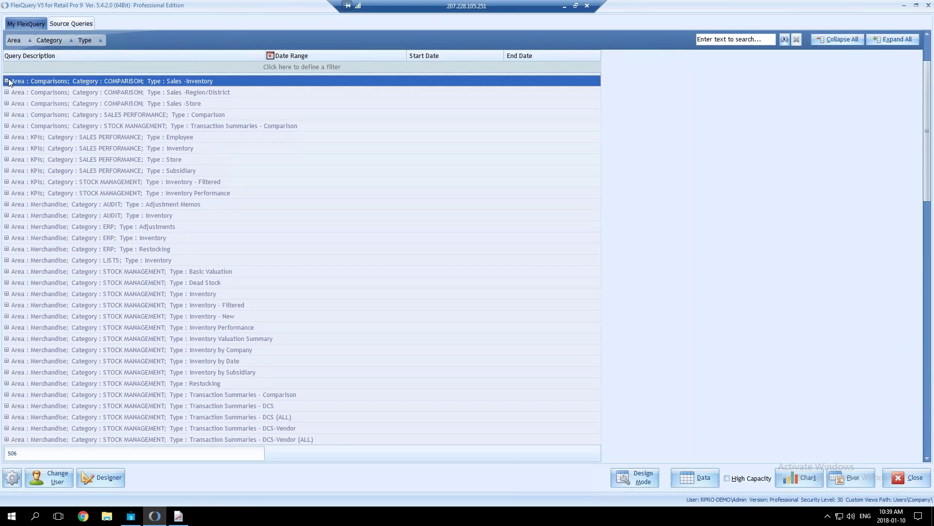
pyautogui.click(6, 81)
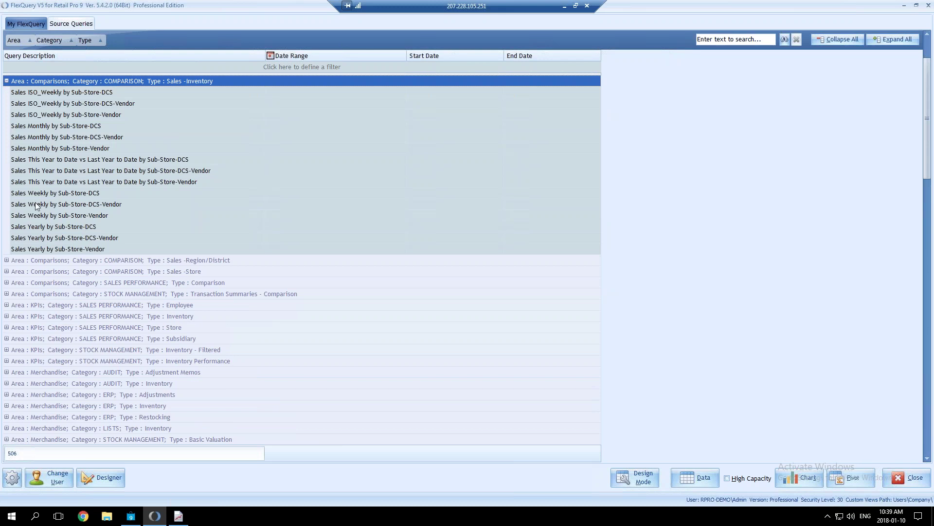
pyautogui.click(7, 81)
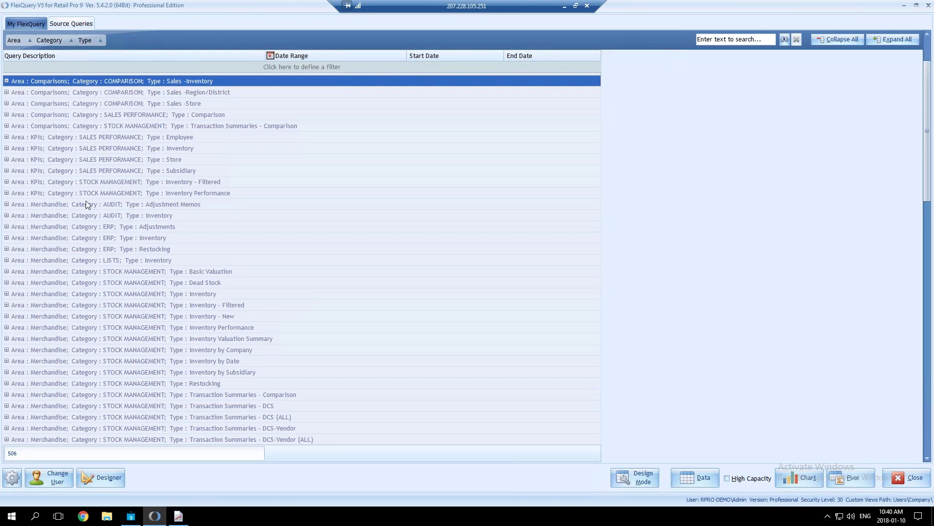
# View the Employee and Inventory queries under Sales Performance in the KPIs area, leaving both groups collapsed.
pyautogui.click(6, 137)
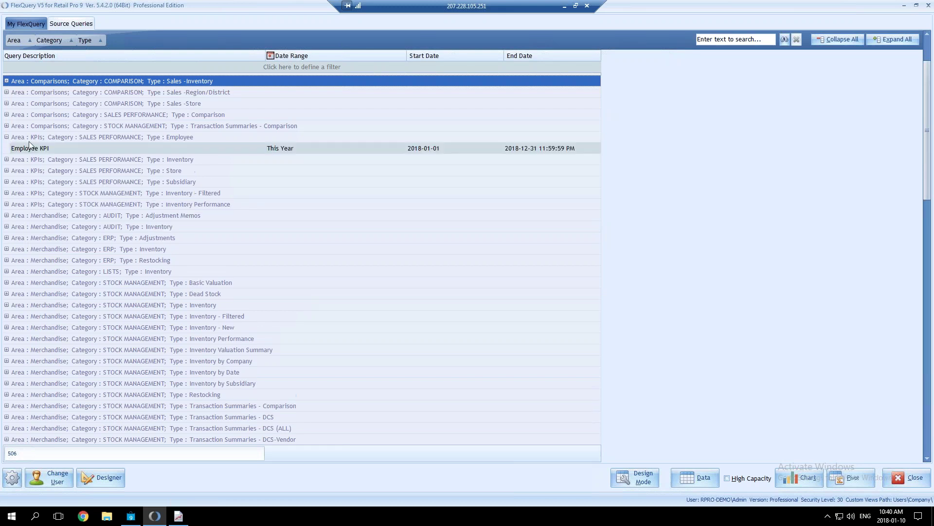
pyautogui.click(6, 159)
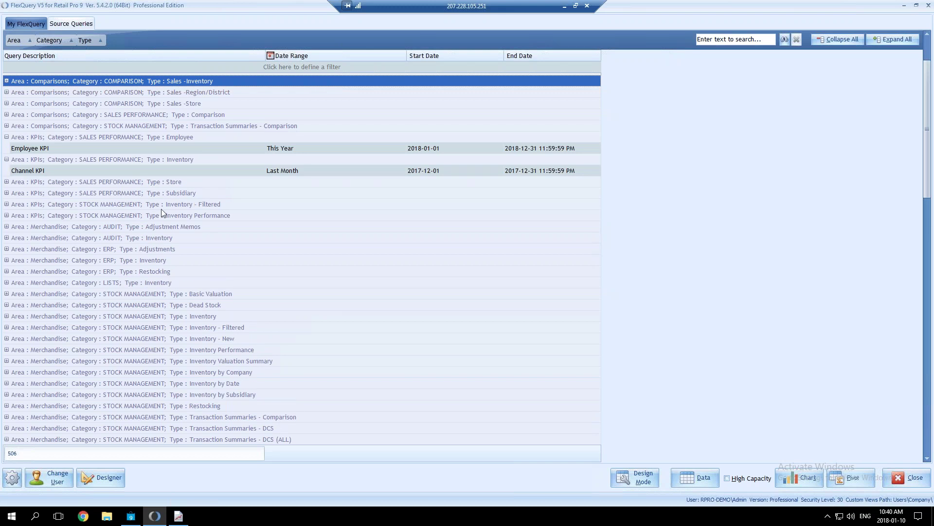
pyautogui.click(7, 159)
pyautogui.click(7, 137)
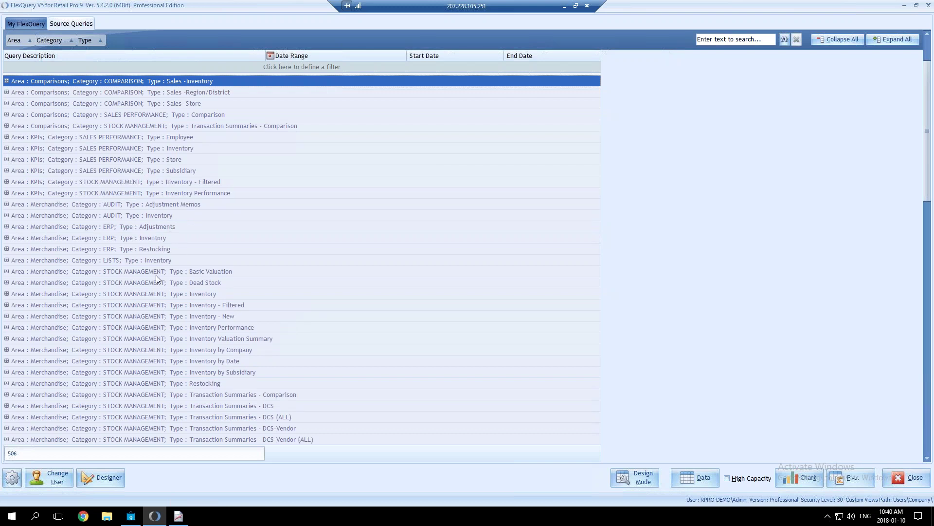
# Look through the Merchandise area's groups and select the Stock Management group of type Inventory by Date.
pyautogui.scroll(-1, 157, 278)
pyautogui.scroll(-10, 156, 279)
pyautogui.scroll(6, 157, 279)
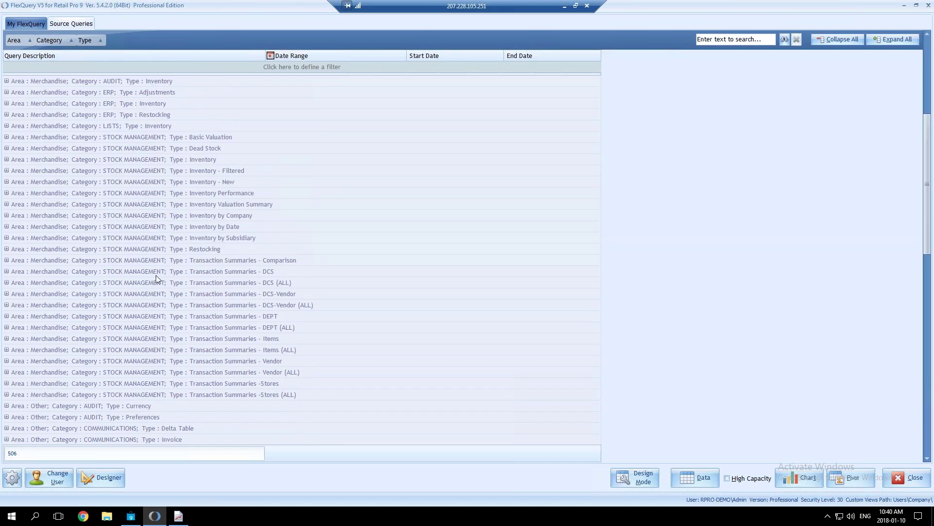
pyautogui.scroll(1, 156, 275)
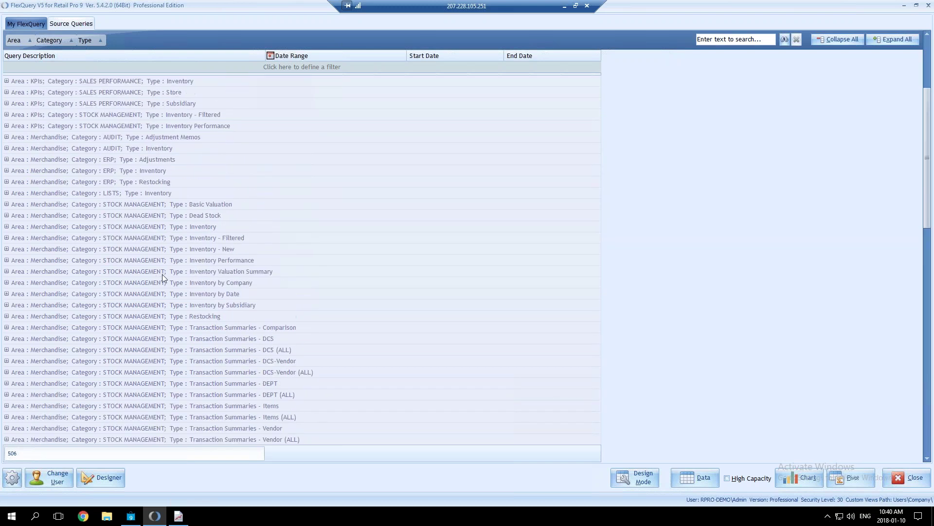
pyautogui.click(221, 294)
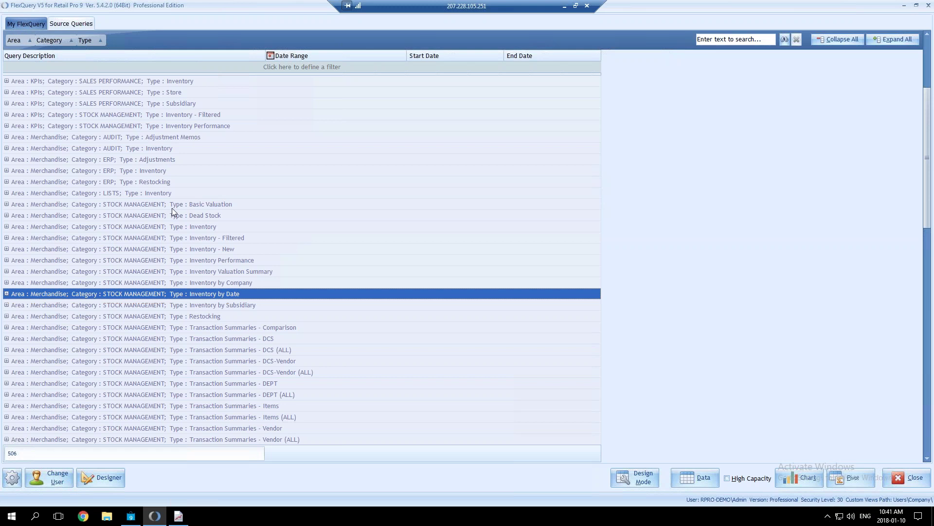
# View the source queries list, return to My FlexQuery and look through the remaining groups down to the Transfers area.
pyautogui.click(71, 23)
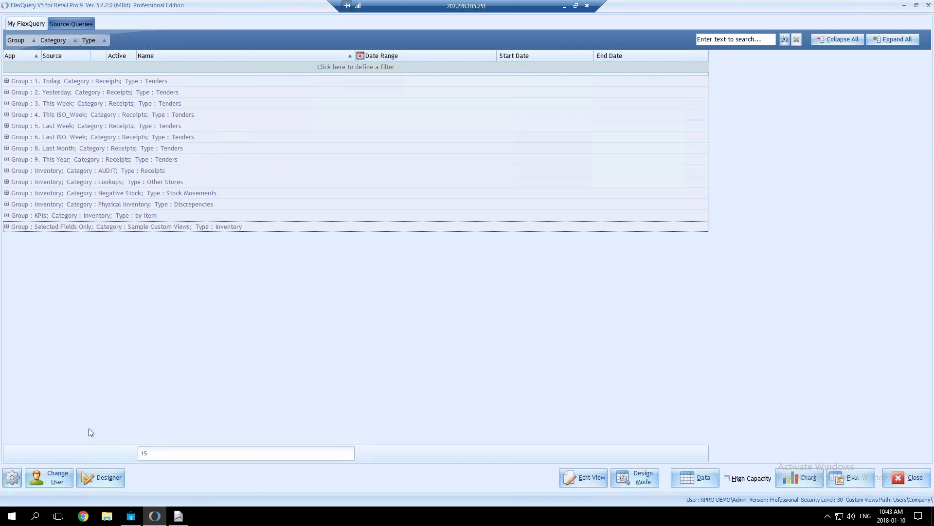
pyautogui.click(75, 22)
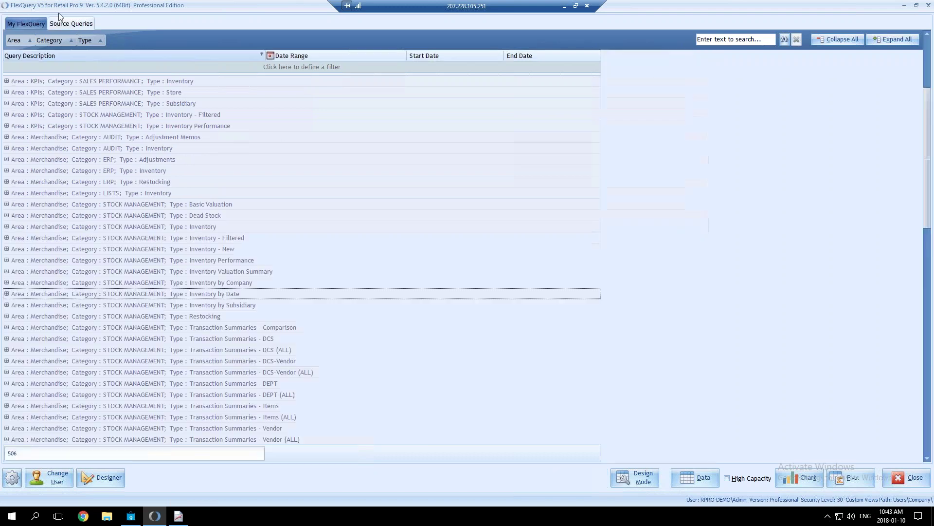
pyautogui.scroll(-8, 281, 317)
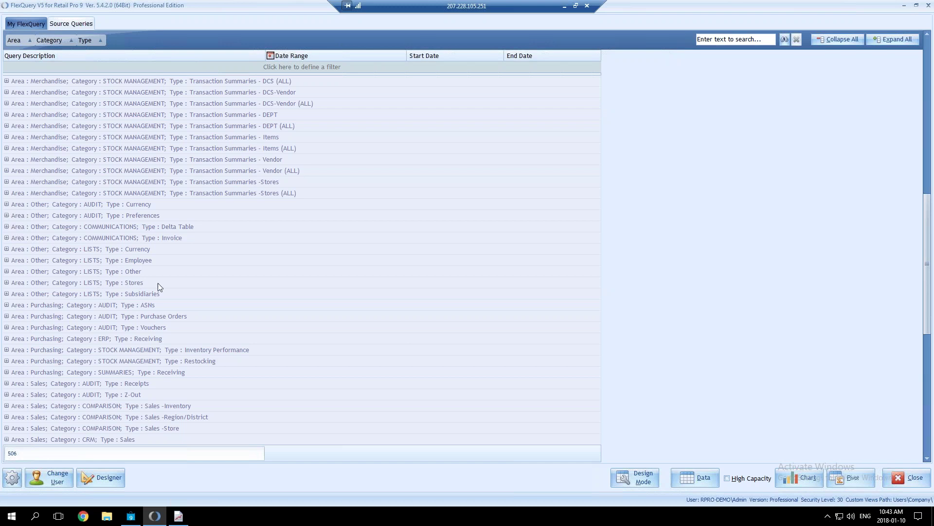
pyautogui.scroll(-2, 158, 282)
pyautogui.scroll(-1, 54, 211)
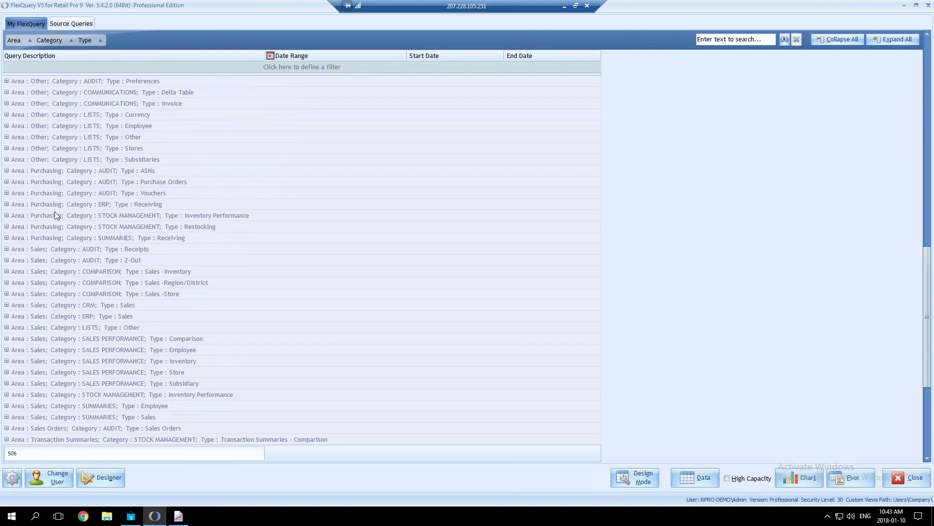
pyautogui.scroll(-5, 81, 307)
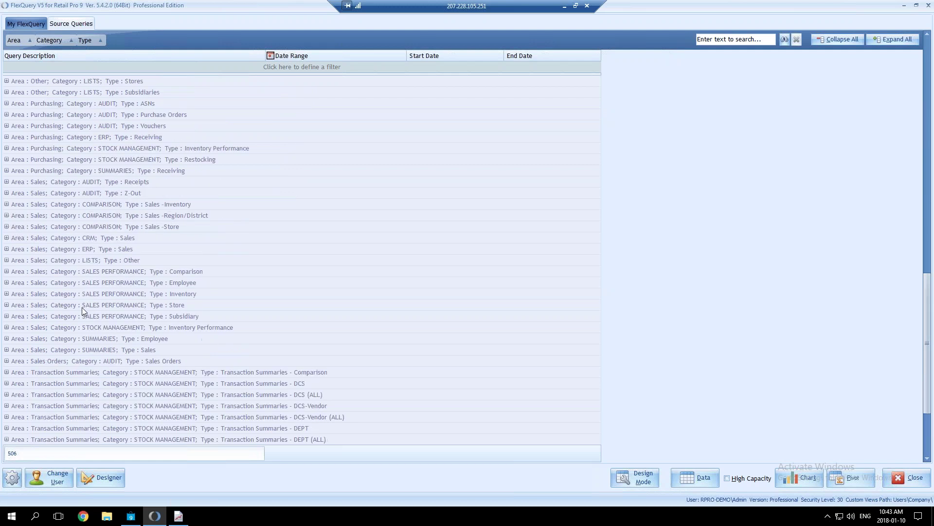
pyautogui.scroll(-1, 84, 308)
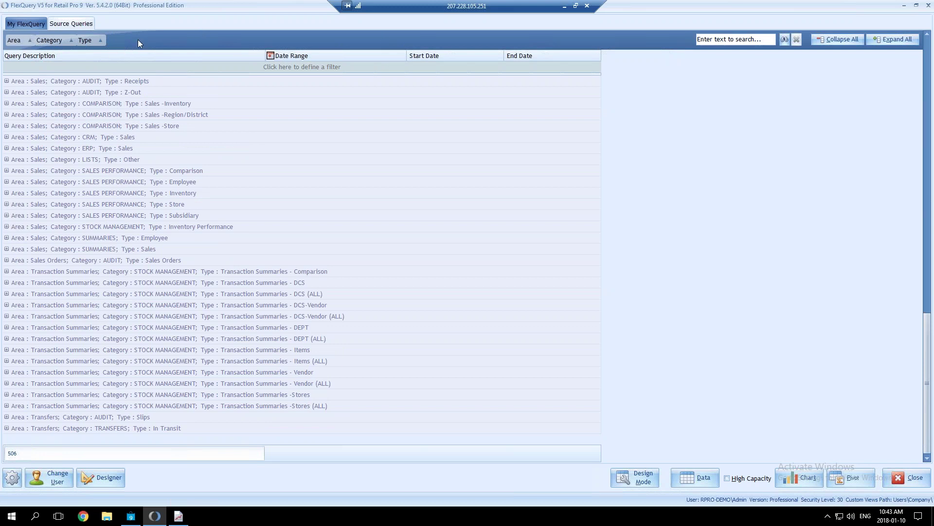
# Regroup the queries with Category first, regroup them with Type first, and ungroup the list into Type, Category and Area columns.
pyautogui.moveTo(13, 40); pyautogui.dragTo(121, 44)
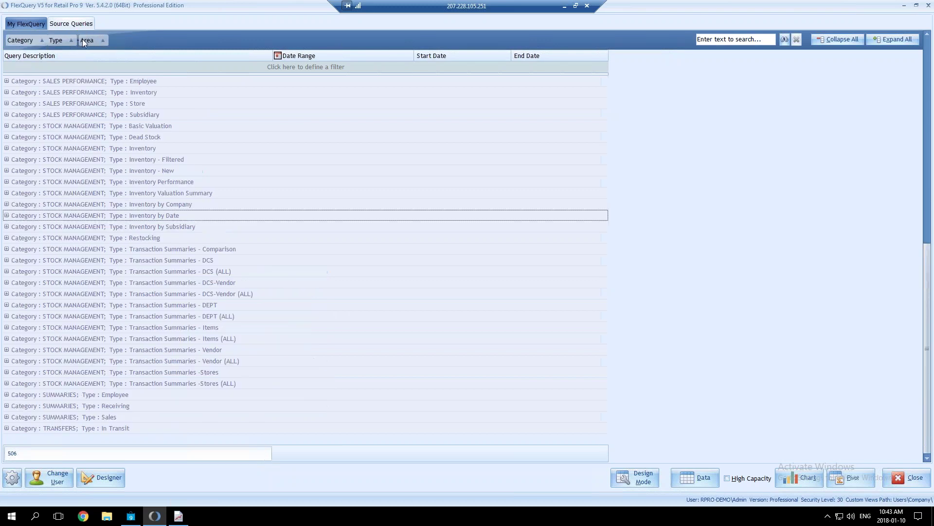
pyautogui.moveTo(60, 39); pyautogui.dragTo(12, 40)
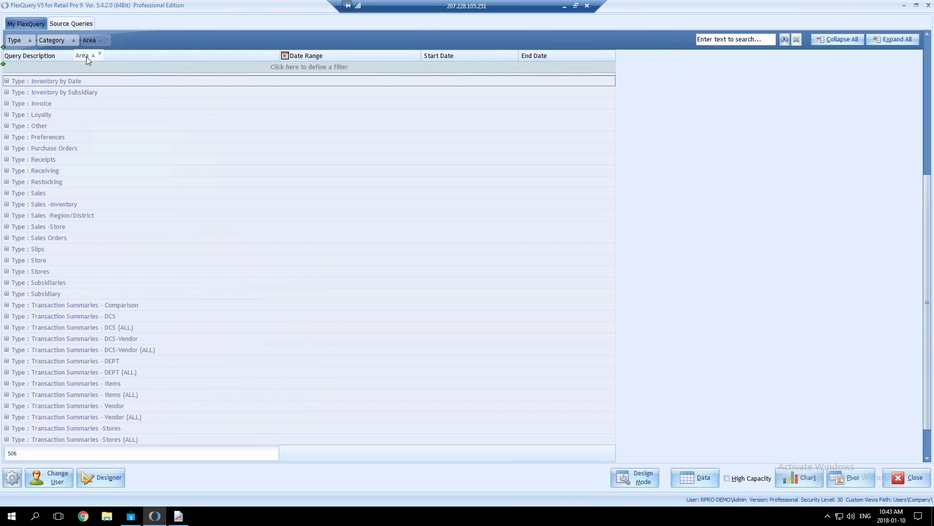
pyautogui.moveTo(96, 51); pyautogui.dragTo(96, 53)
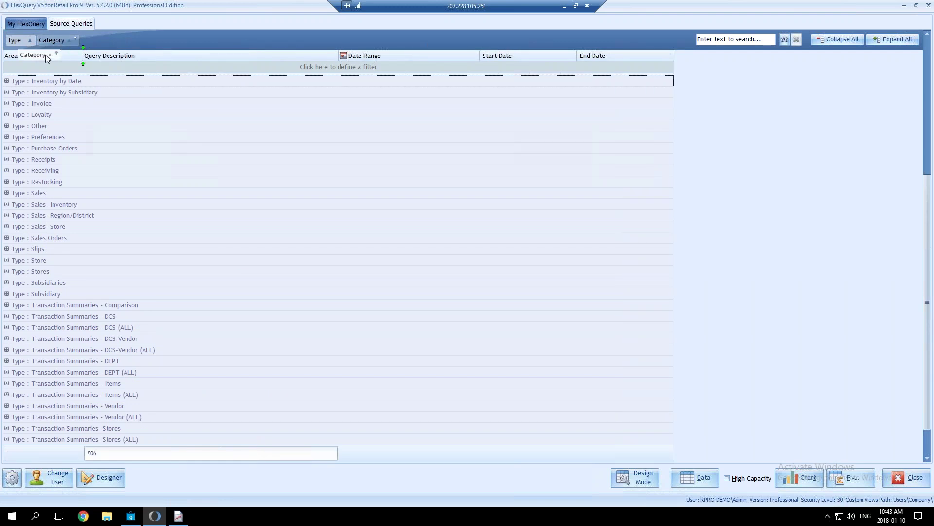
pyautogui.moveTo(35, 55); pyautogui.dragTo(11, 54)
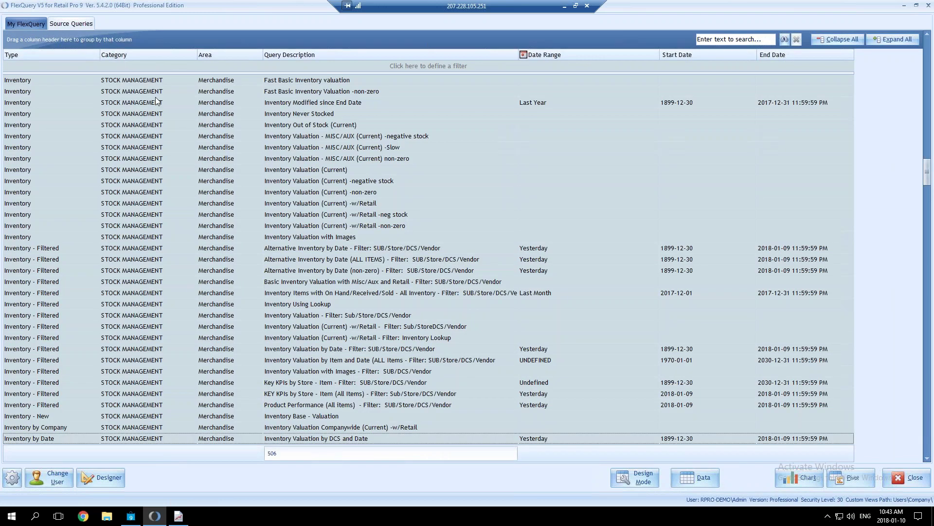
# Examine the types, categories and areas in the ungrouped query list, from the Inventory queries up to the Comparisons queries.
pyautogui.click(352, 183)
pyautogui.scroll(-2, 261, 146)
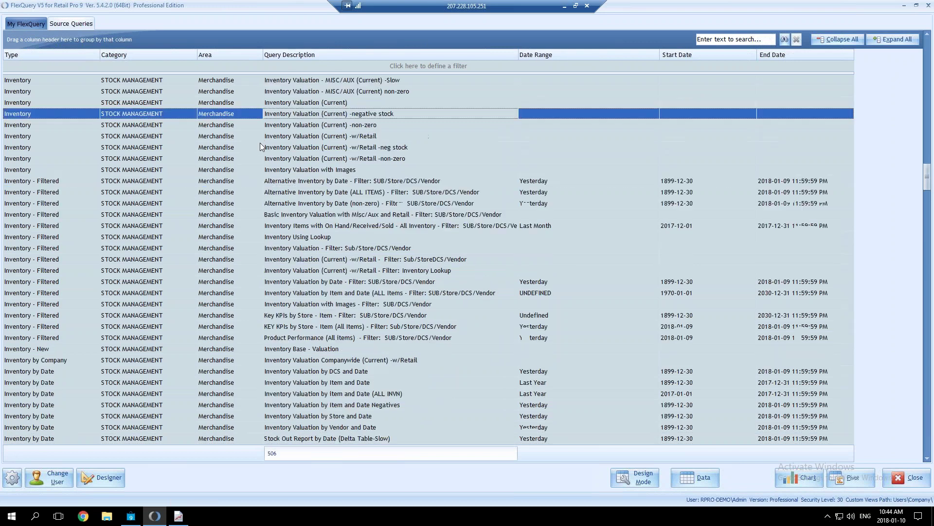
pyautogui.scroll(-1, 260, 145)
pyautogui.scroll(6, 260, 143)
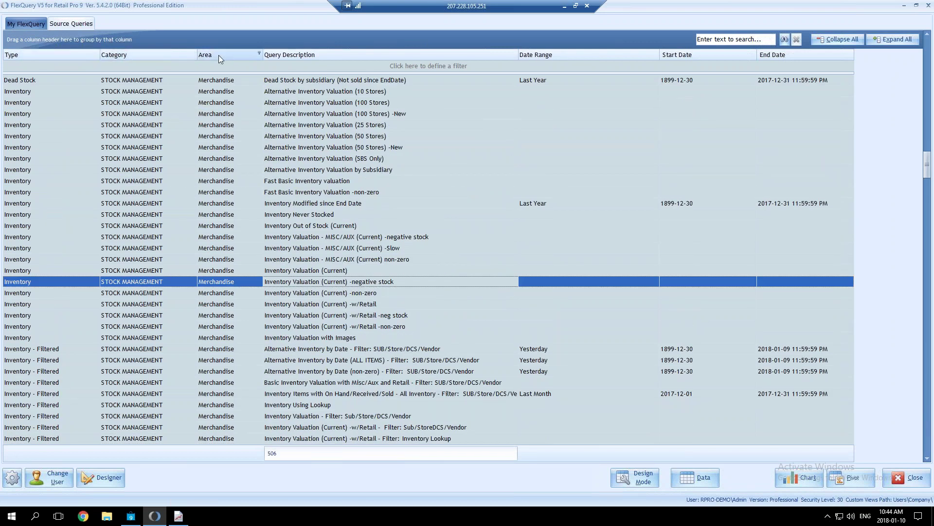
pyautogui.scroll(-11, 183, 215)
pyautogui.scroll(7, 158, 149)
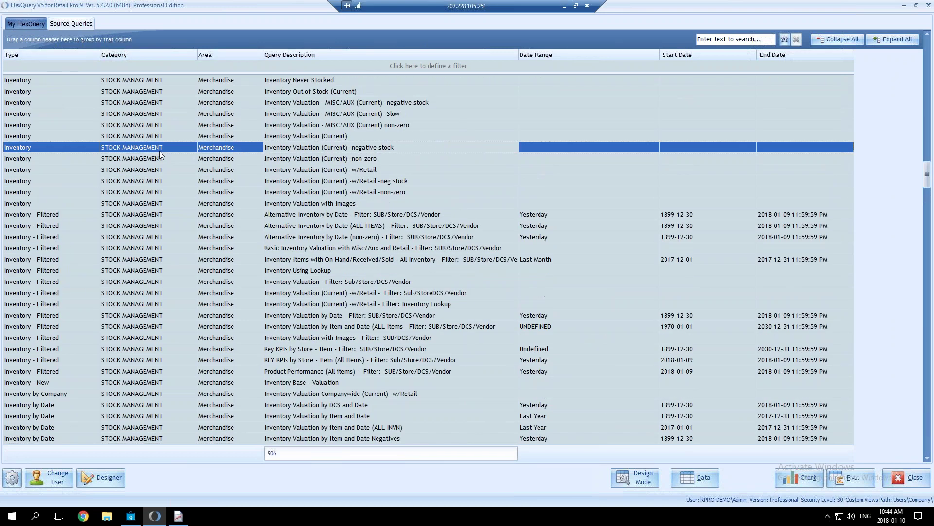
pyautogui.scroll(20, 159, 151)
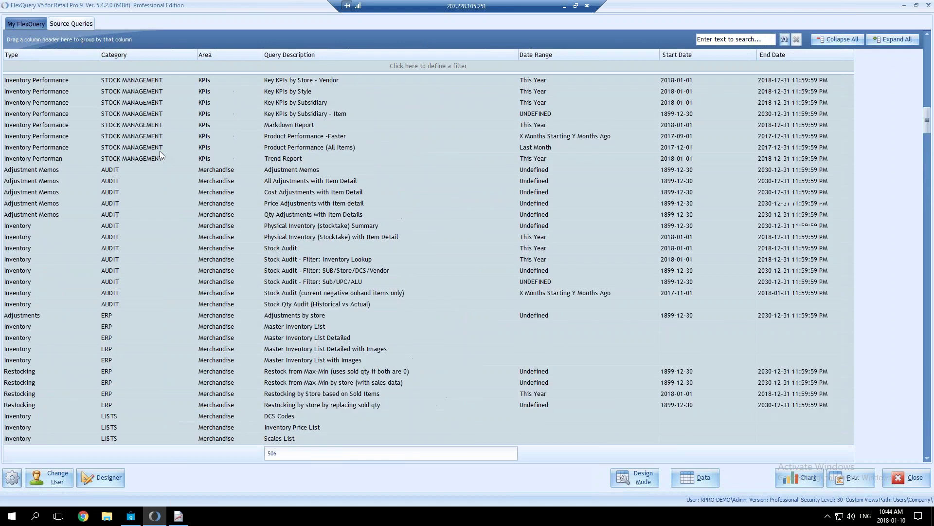
pyautogui.scroll(20, 159, 152)
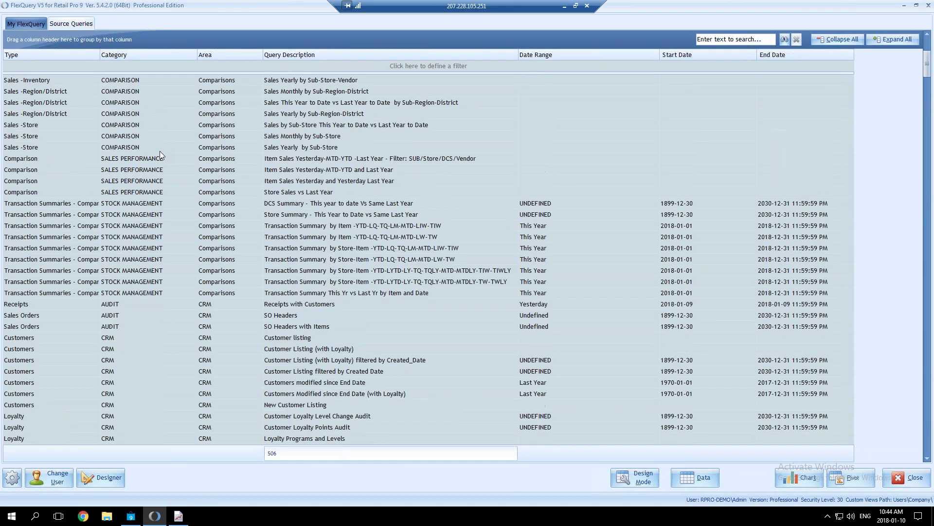
pyautogui.scroll(5, 159, 151)
# Place Area as the first column, group the queries by Type only and collapse the Inventory group.
pyautogui.moveTo(212, 55); pyautogui.dragTo(24, 55)
pyautogui.moveTo(101, 54); pyautogui.dragTo(66, 37)
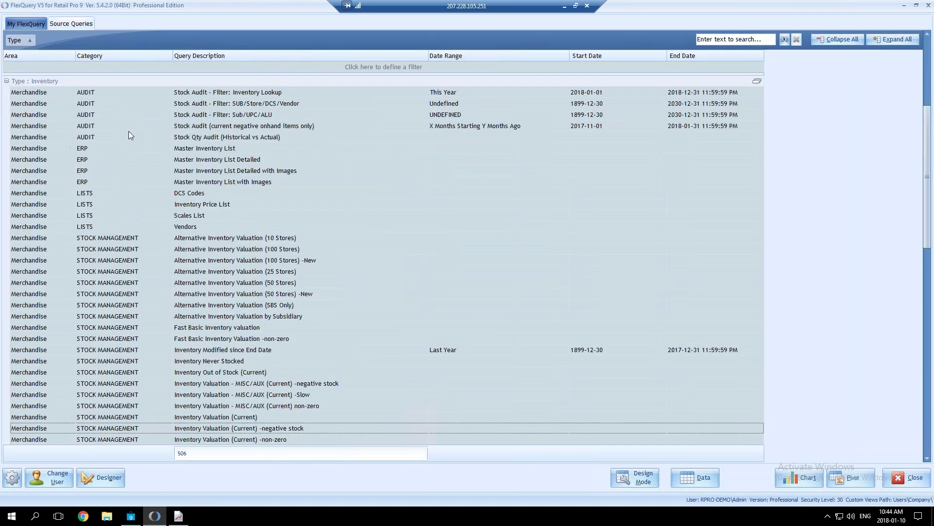
pyautogui.click(7, 81)
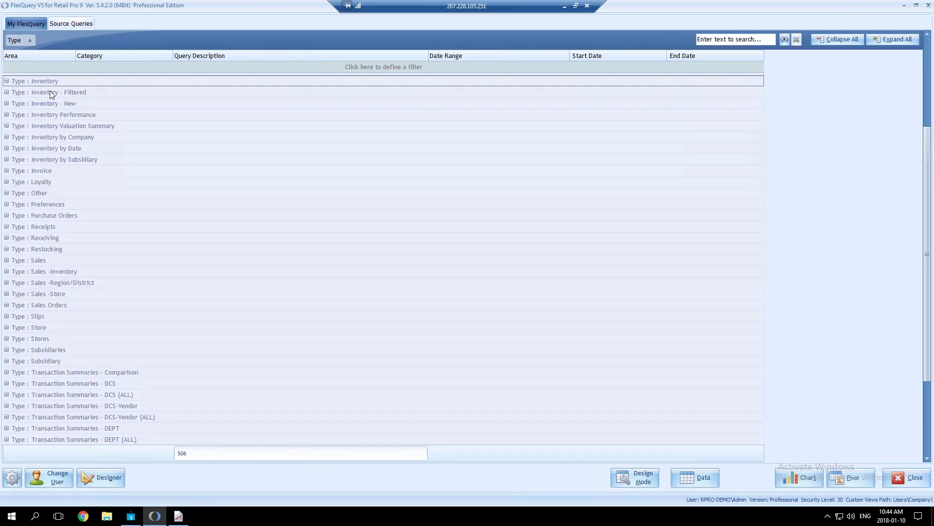
# Look through the Type groups and view the queries in the Vouchers group.
pyautogui.scroll(-3, 27, 306)
pyautogui.scroll(-1, 27, 306)
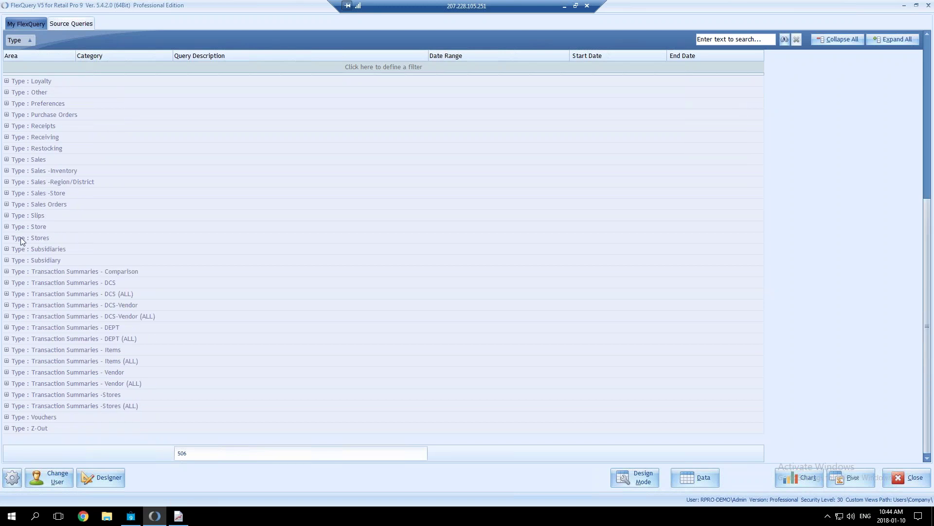
pyautogui.click(7, 416)
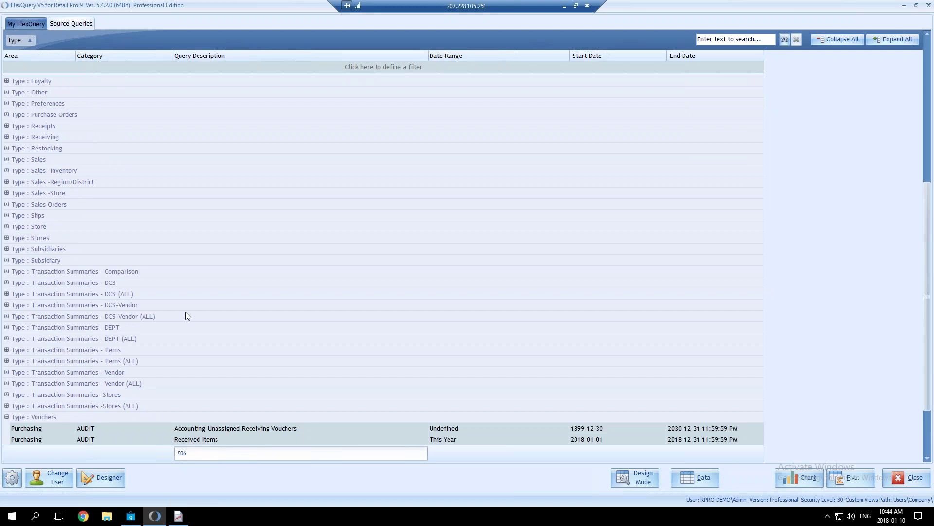
pyautogui.scroll(6, 185, 316)
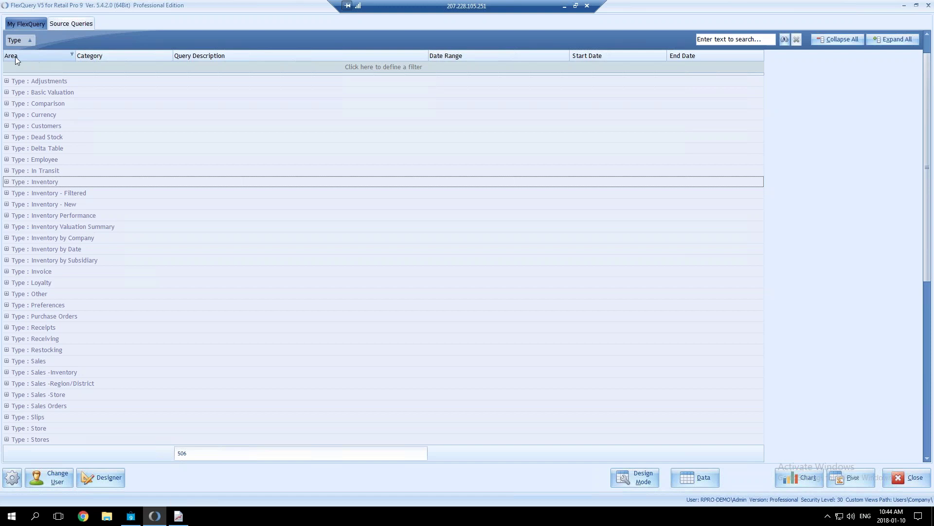
# Nest the queries by Area, Category and Type, and select Product Performance -Faster under Sales, Stock Management, Inventory Performance.
pyautogui.moveTo(11, 46); pyautogui.dragTo(37, 42)
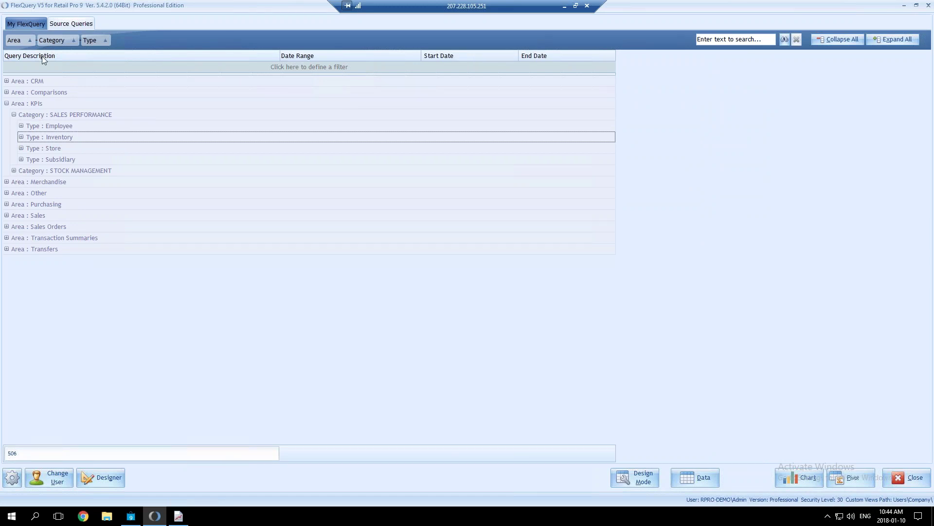
pyautogui.click(7, 215)
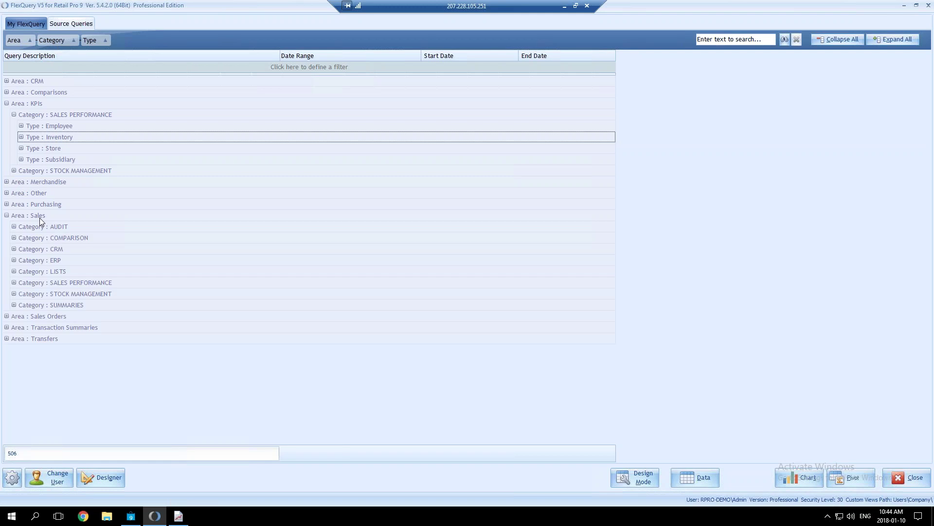
pyautogui.click(14, 294)
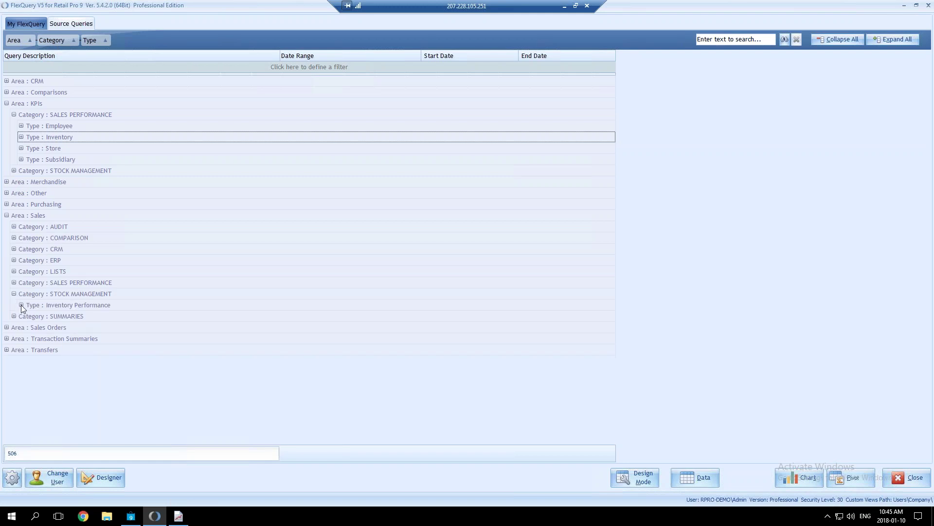
pyautogui.click(21, 304)
pyautogui.click(102, 385)
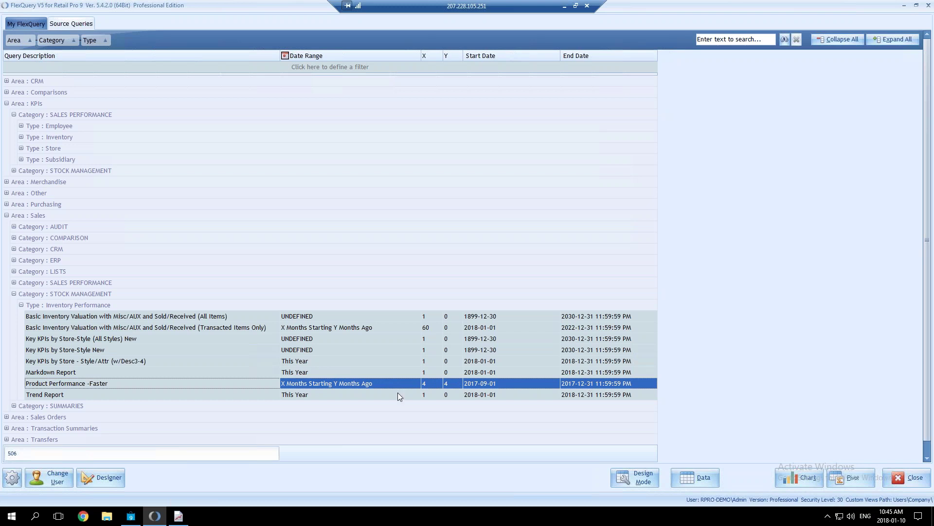
# Set the Product Performance -Faster query's date range to Fixed Period and view its start date calendar.
pyautogui.click(338, 384)
pyautogui.click(418, 384)
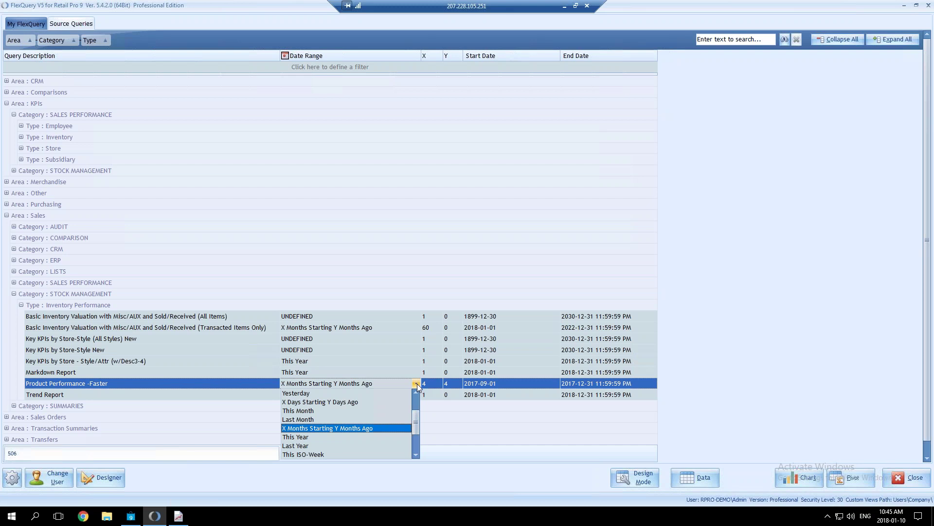
pyautogui.moveTo(414, 410); pyautogui.dragTo(413, 398)
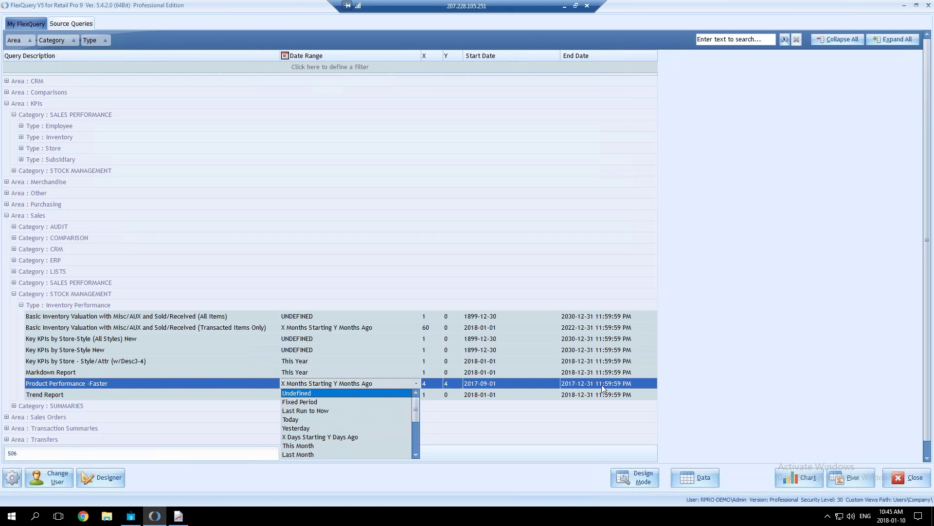
pyautogui.click(328, 402)
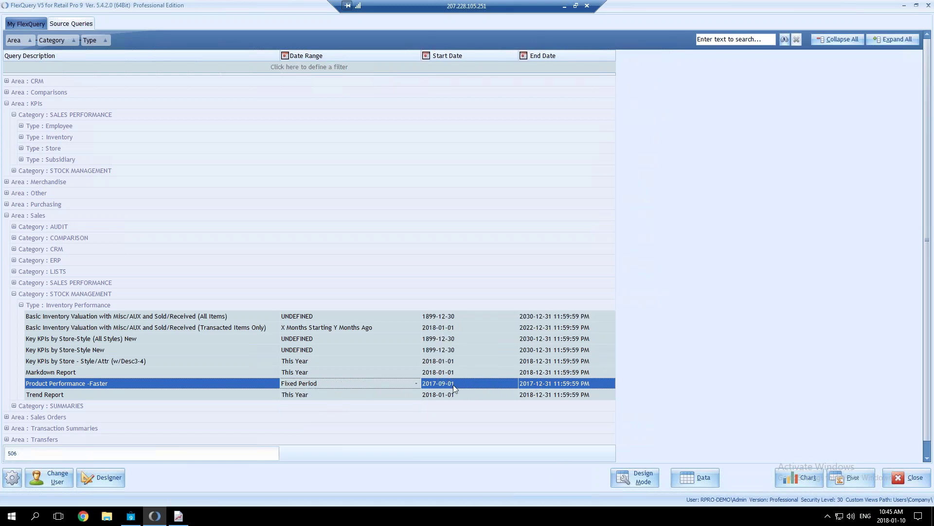
pyautogui.click(452, 376)
pyautogui.click(454, 384)
pyautogui.click(513, 383)
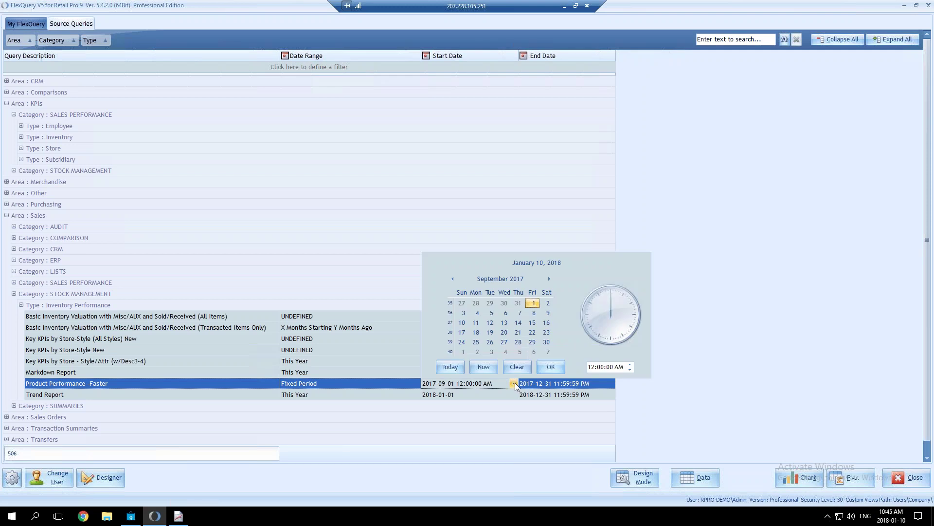
pyautogui.click(515, 383)
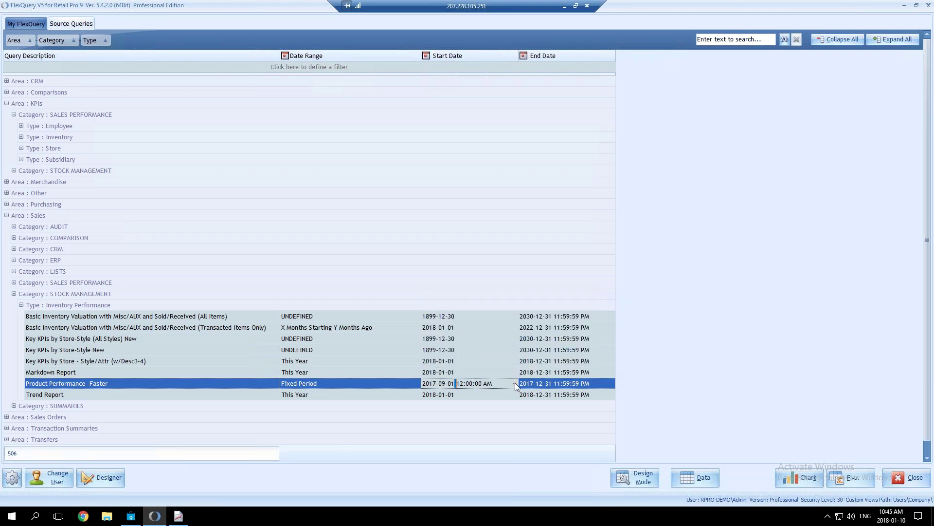
# Look through the date range options for Product Performance -Faster and set the range to This Week.
pyautogui.click(385, 388)
pyautogui.click(416, 384)
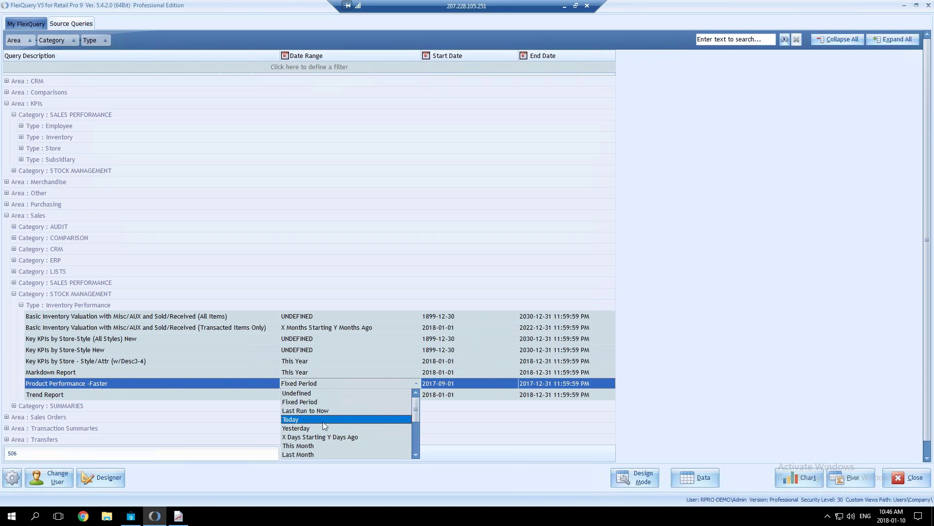
pyautogui.scroll(-1, 323, 427)
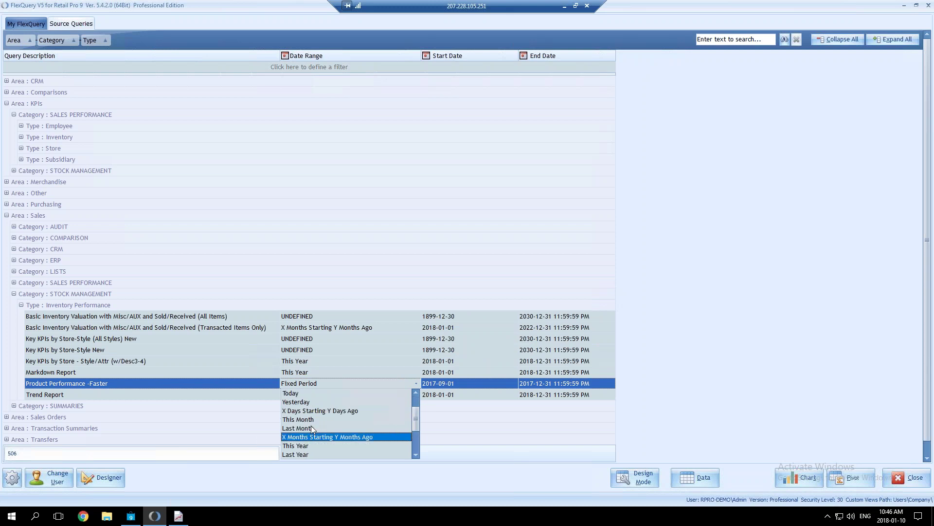
pyautogui.scroll(-3, 312, 429)
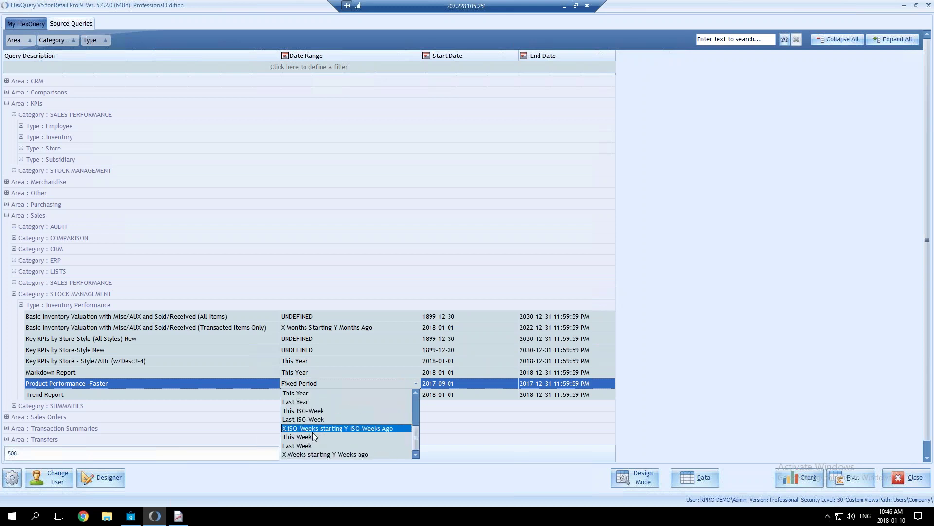
pyautogui.click(306, 438)
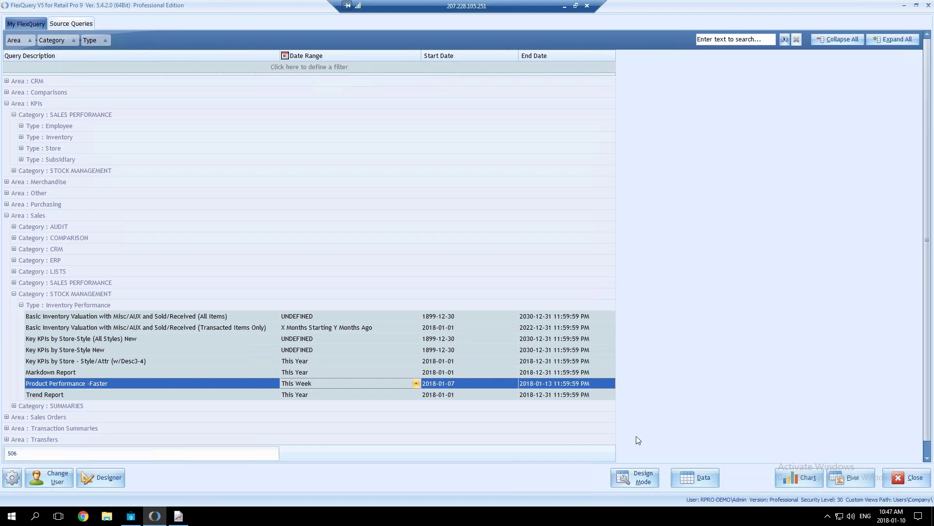
# Try to display the data of the Product Performance -Faster query for This Week.
pyautogui.click(417, 382)
pyautogui.click(418, 382)
pyautogui.click(696, 478)
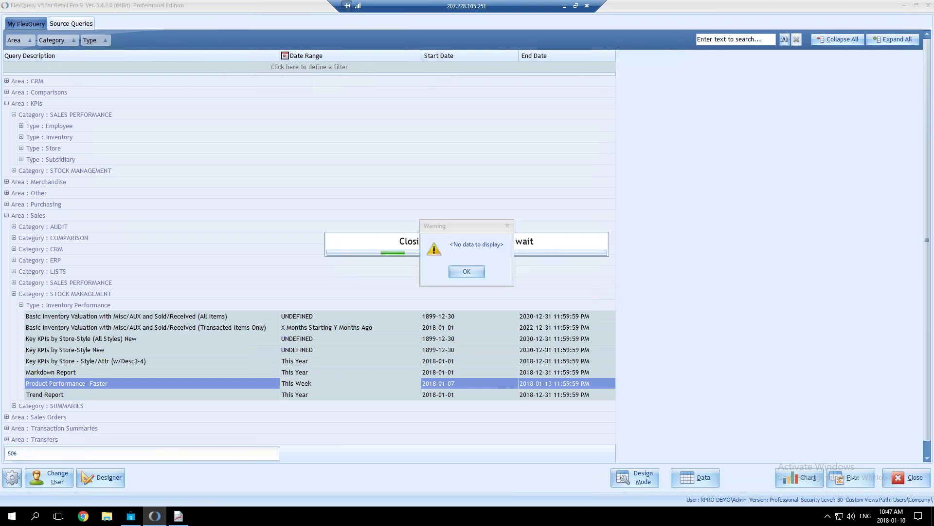
pyautogui.click(467, 271)
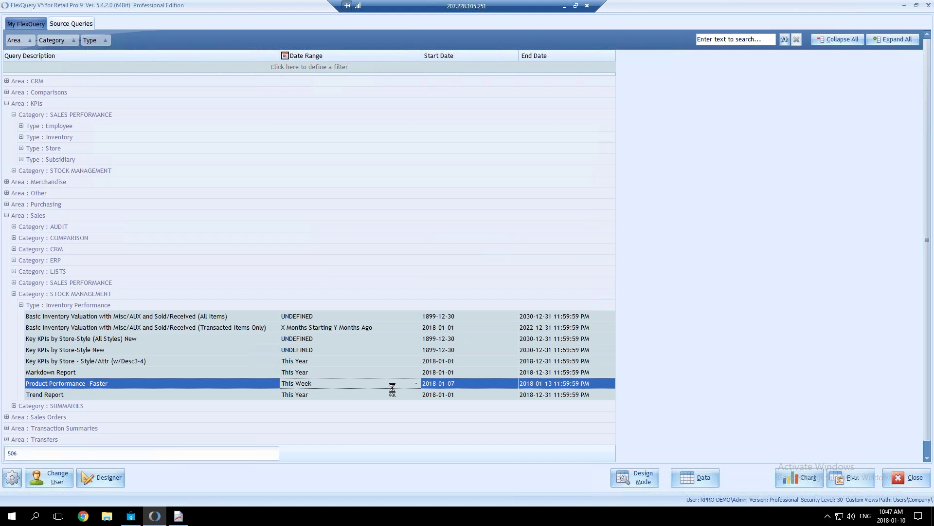
# Set the Product Performance -Faster date range to Last Week and open the query in Design Mode.
pyautogui.click(409, 384)
pyautogui.click(415, 384)
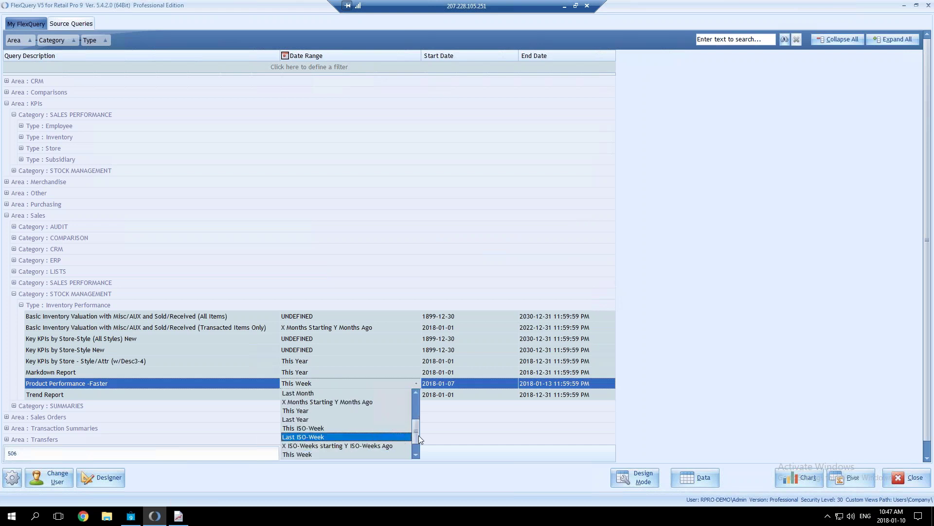
pyautogui.moveTo(418, 430)
pyautogui.mouseDown()
pyautogui.moveTo(416, 442)
pyautogui.moveTo(416, 432)
pyautogui.mouseUp()
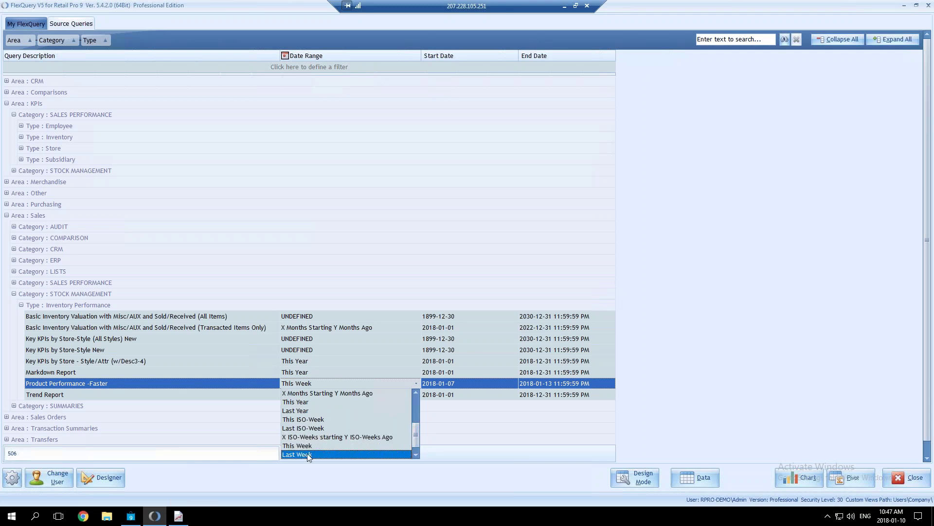
pyautogui.click(308, 453)
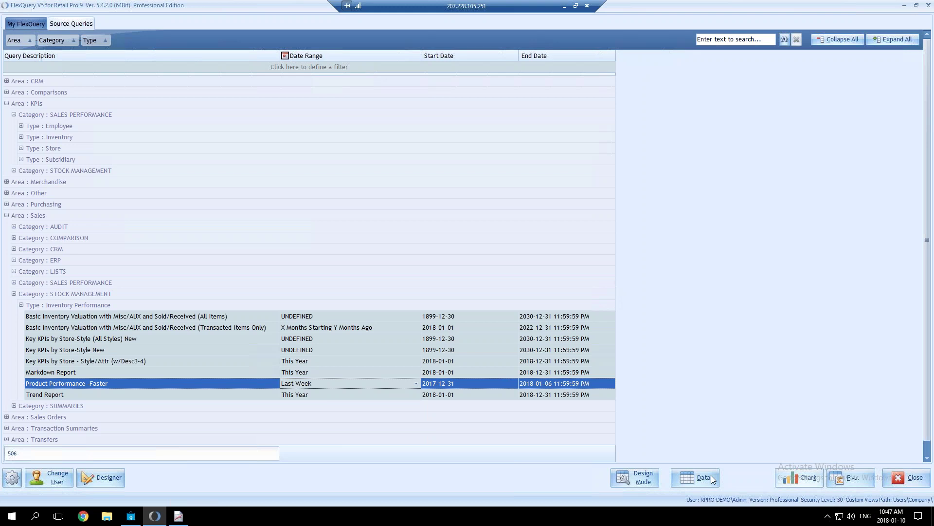
pyautogui.click(630, 478)
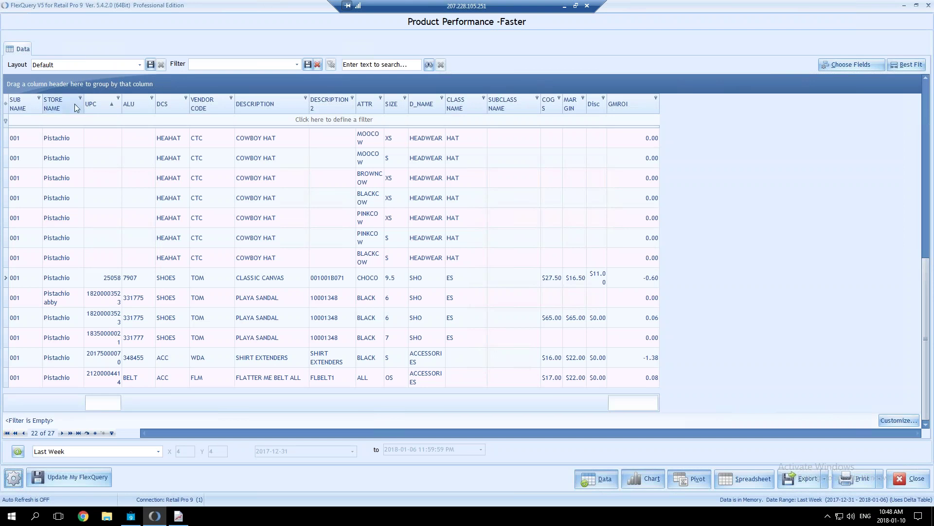
# Hide the STORE NAME column, sort the results by DESCRIPTION and by D_NAME, and return to the query list.
pyautogui.rightClick(62, 102)
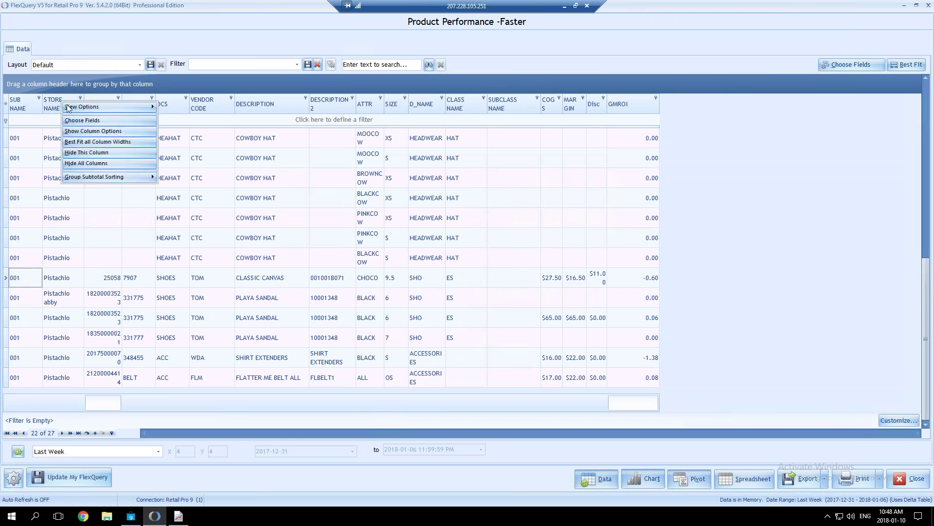
pyautogui.click(77, 153)
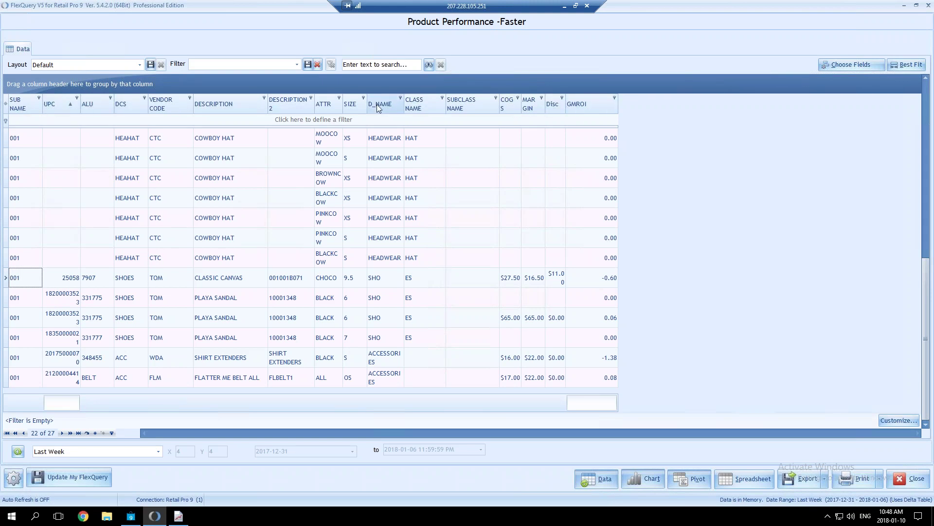
pyautogui.click(224, 103)
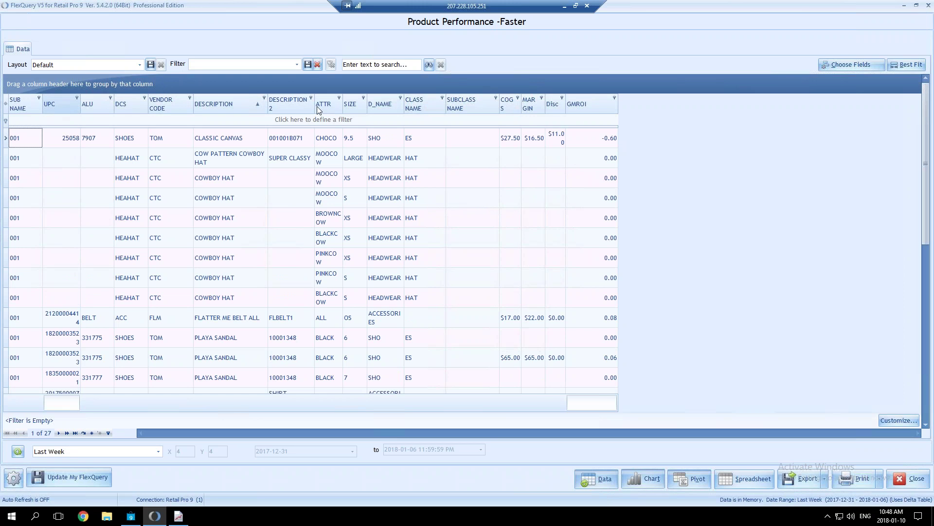
pyautogui.click(383, 106)
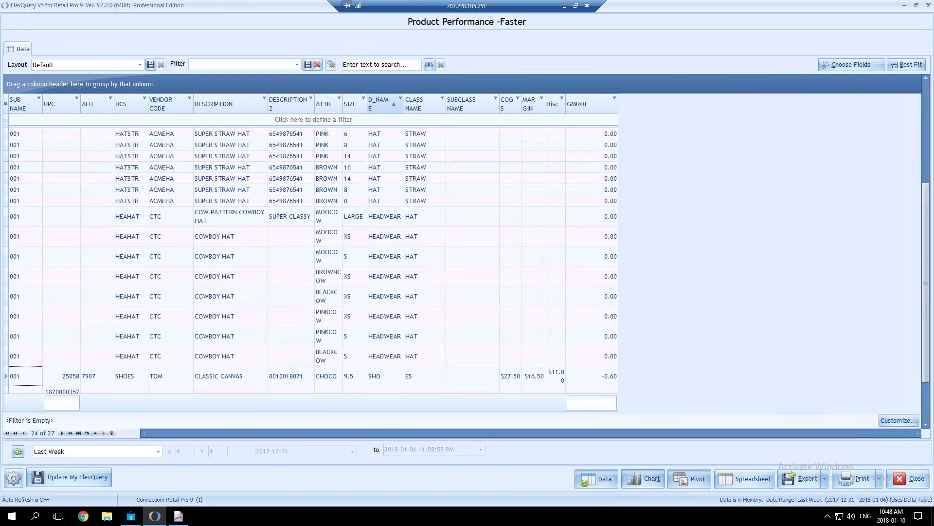
pyautogui.click(7, 432)
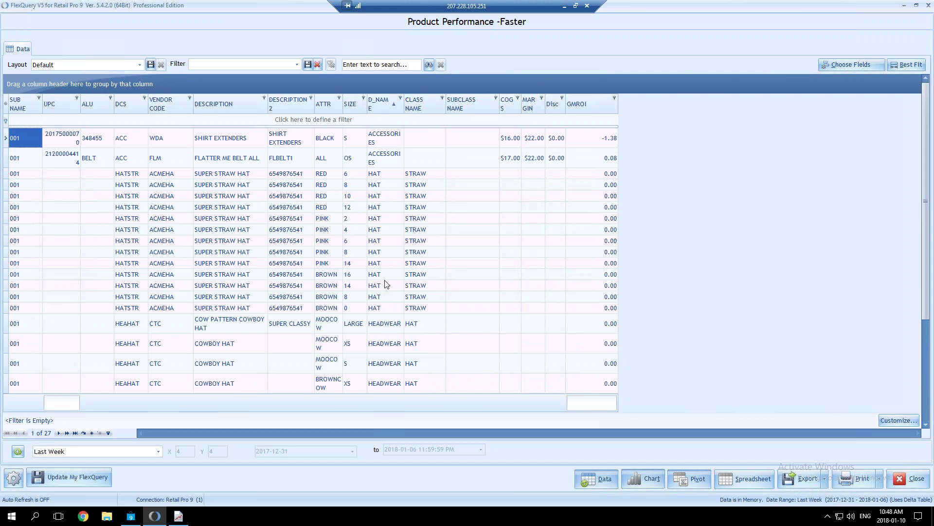
pyautogui.click(909, 480)
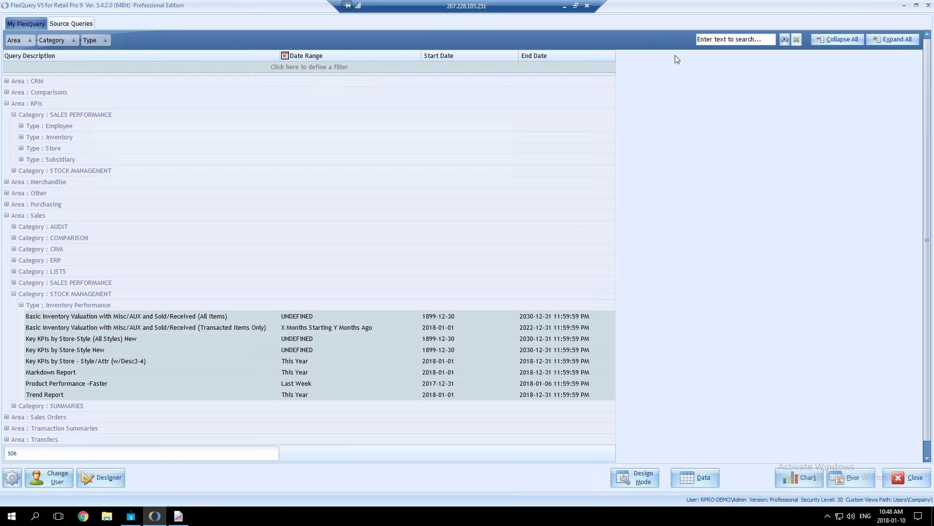
# Expand the Physical Inventory discrepancies group in the source queries and search the list for Physical Inventory.
pyautogui.click(714, 40)
pyautogui.click(76, 24)
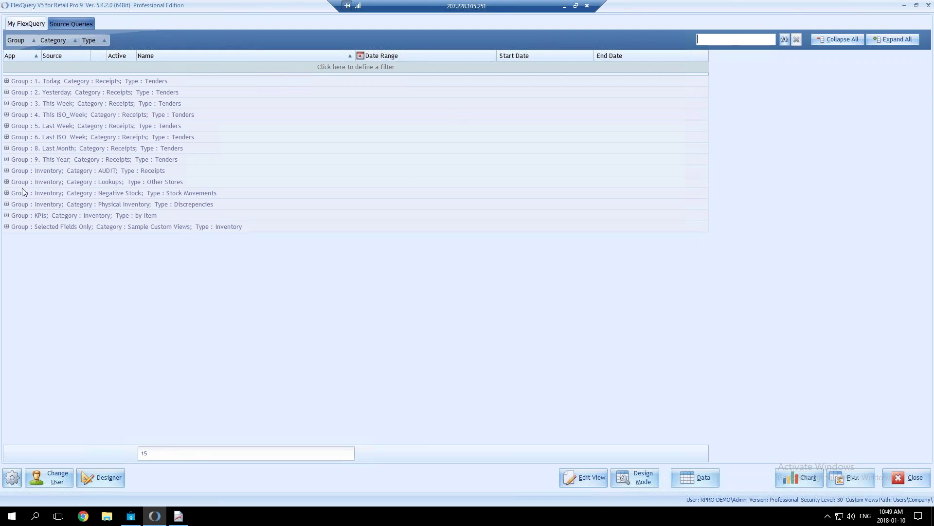
pyautogui.click(7, 204)
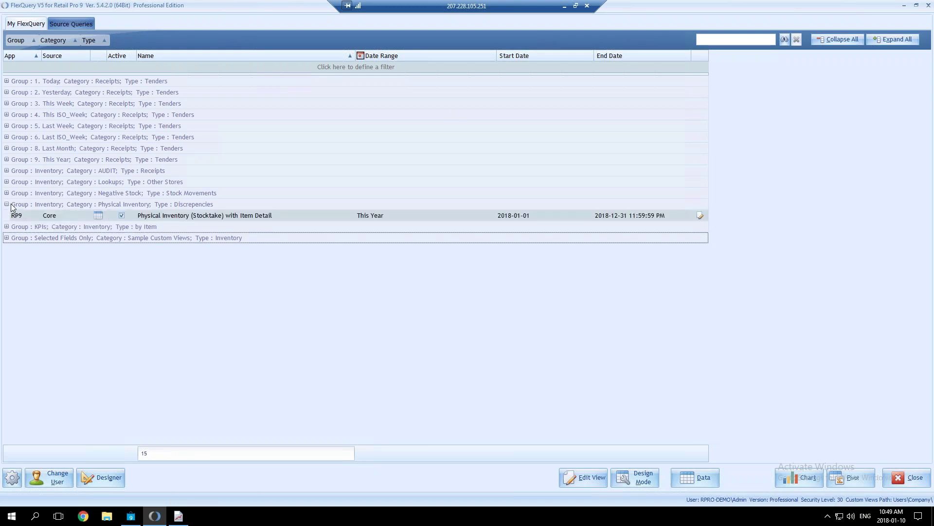
pyautogui.click(728, 41)
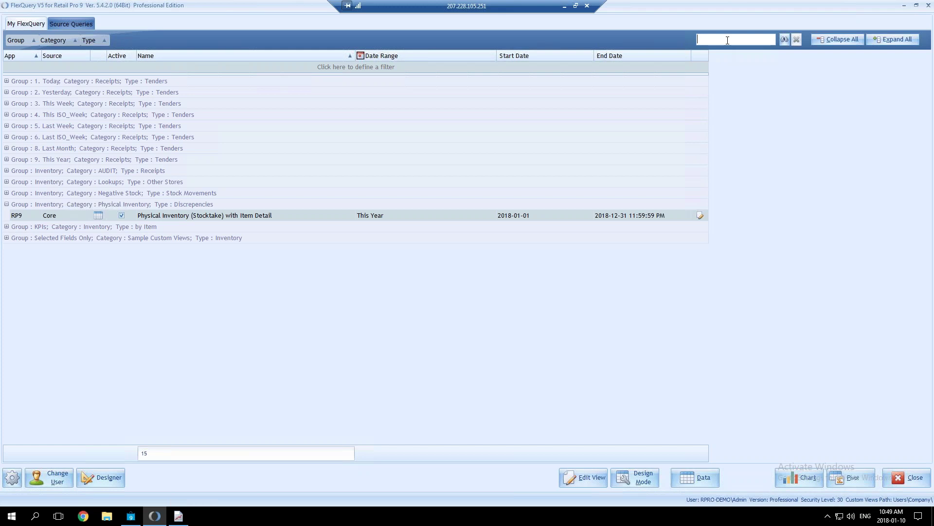
pyautogui.write('Physical Inventory')
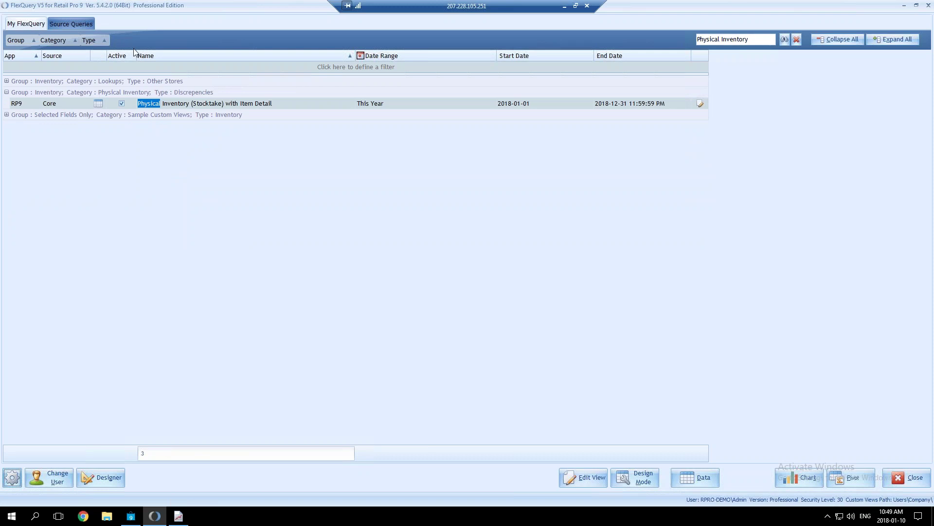
# Try the Physical Inventory search in My FlexQuery and expand all of its query groups.
pyautogui.click(67, 23)
pyautogui.click(785, 39)
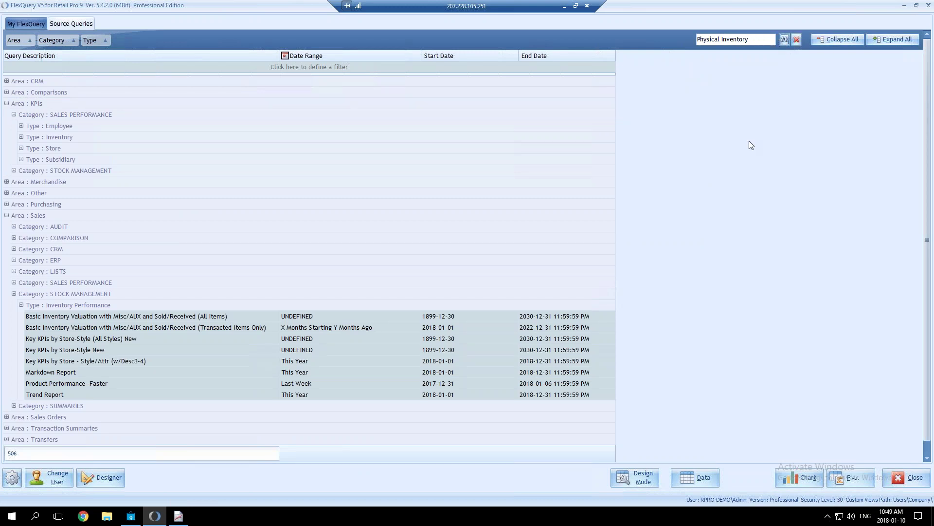
pyautogui.scroll(-1, 698, 167)
pyautogui.scroll(1, 699, 171)
pyautogui.scroll(-1, 702, 174)
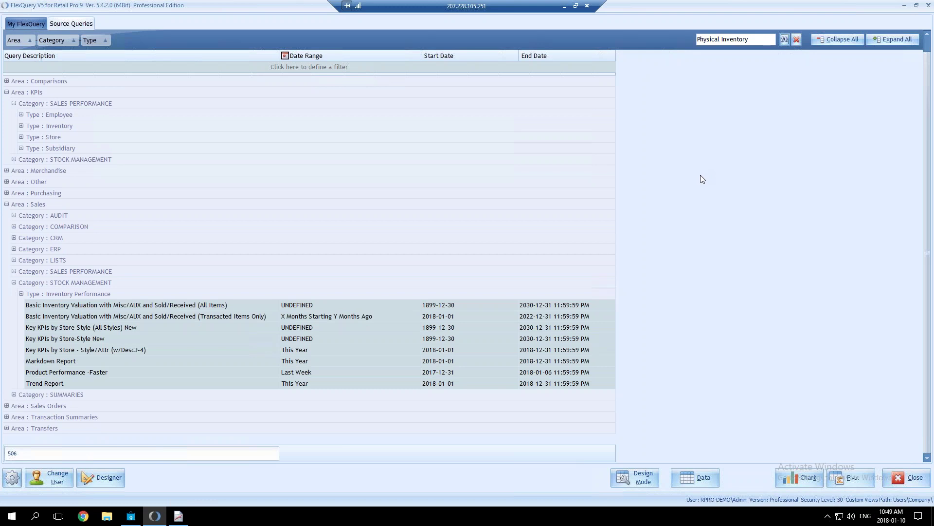
pyautogui.click(36, 126)
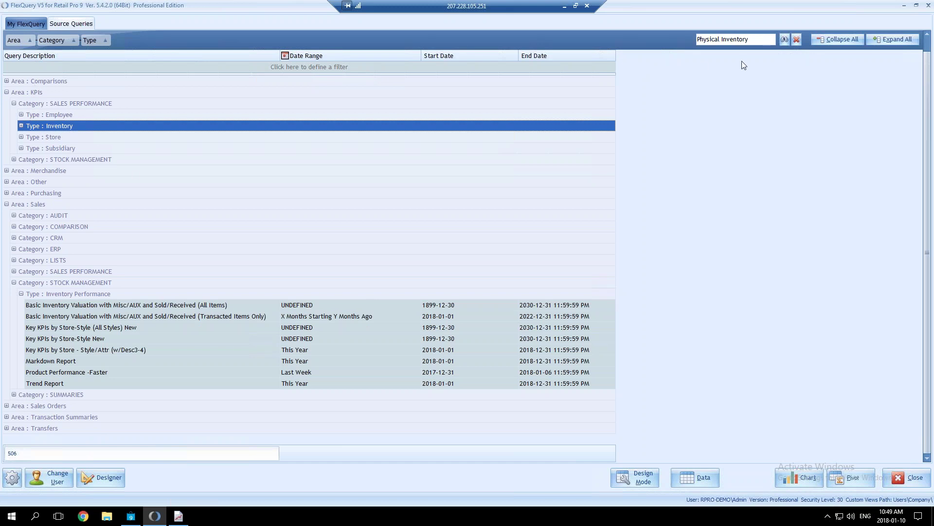
pyautogui.click(874, 41)
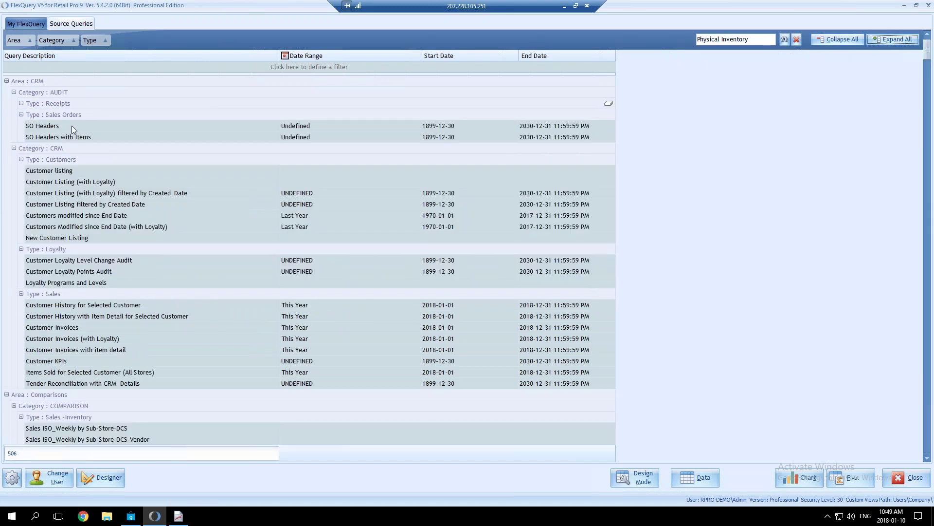
# Browse the expanded CRM queries one by one, from SO Headers down to the Customer Invoices queries.
pyautogui.click(77, 127)
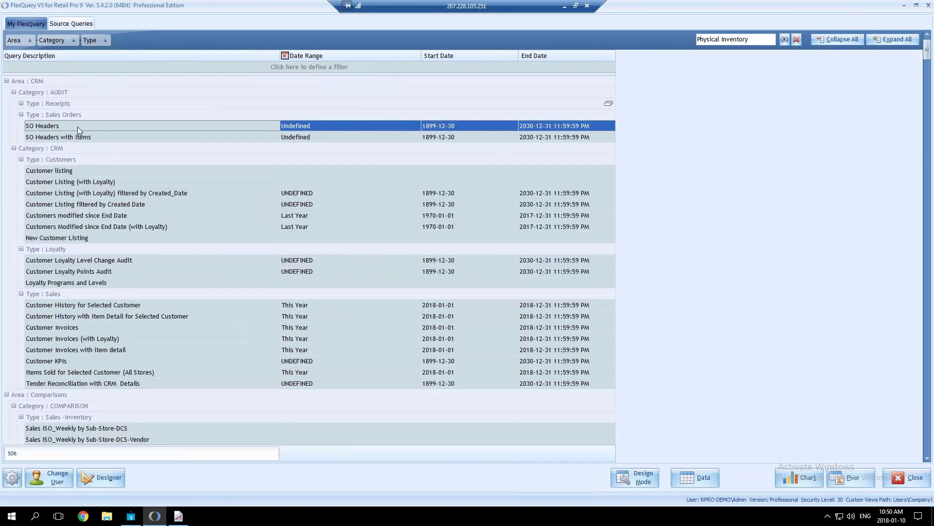
pyautogui.press('Down')
pyautogui.press('Down')
pyautogui.press('Down')
pyautogui.press('Down')
pyautogui.press('Down')
pyautogui.press('Down')
pyautogui.press('Down')
pyautogui.press('Down')
pyautogui.press('Down')
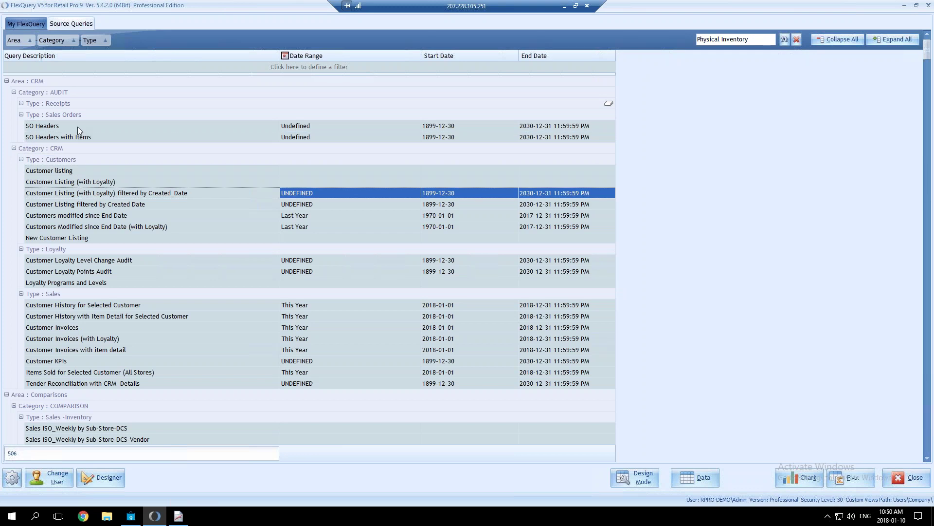
pyautogui.press('Down')
pyautogui.press('Down')
pyautogui.press('Down')
pyautogui.press('Down')
pyautogui.press('Down')
pyautogui.press('Down')
pyautogui.press('Down')
pyautogui.press('Down')
pyautogui.press('Down')
pyautogui.press('Down')
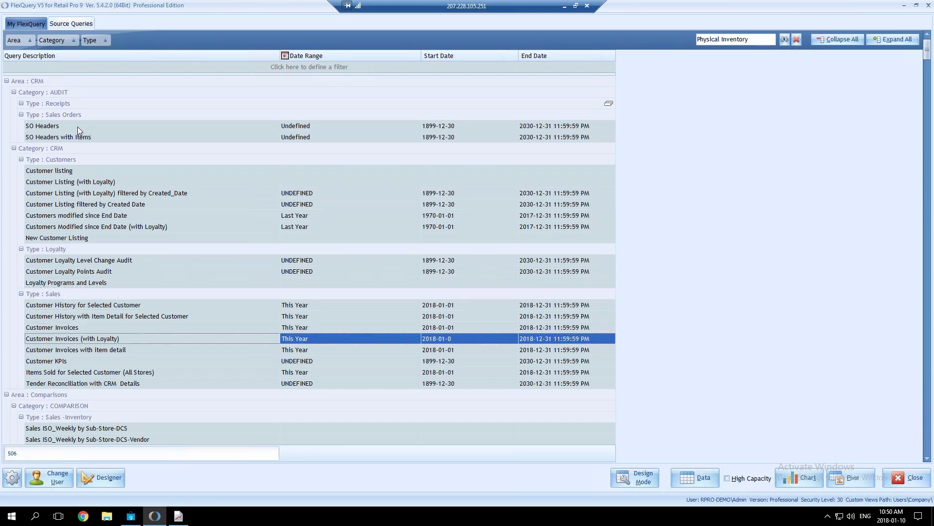
pyautogui.press('Up')
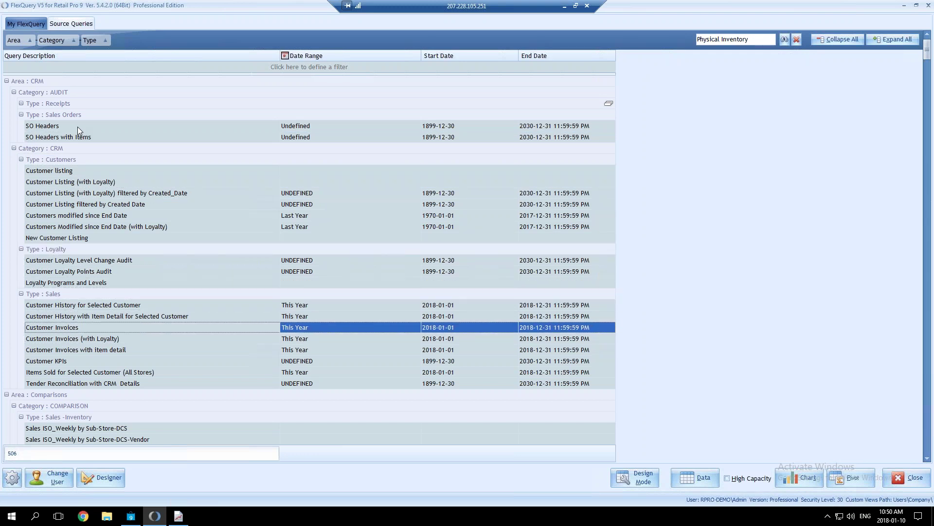
pyautogui.press('Down')
pyautogui.press('Down')
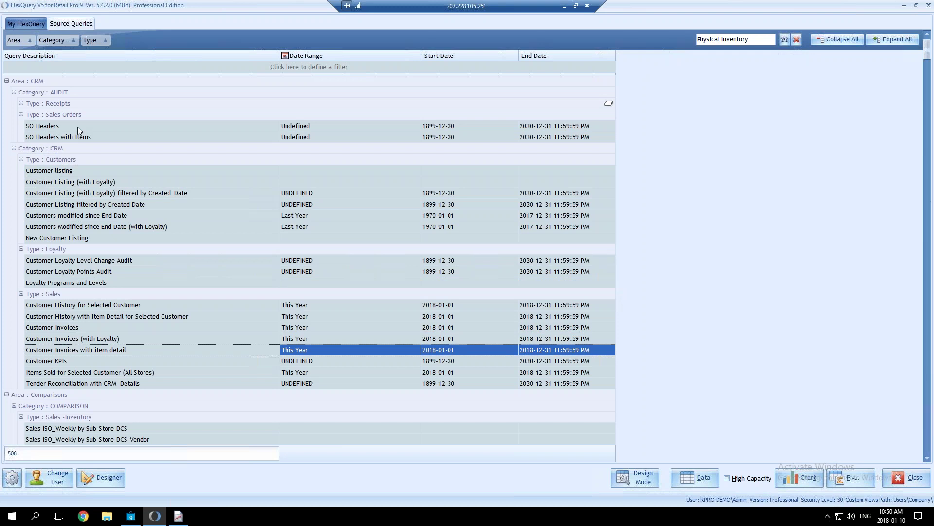
pyautogui.press('Up')
pyautogui.press('Up')
pyautogui.press('Down')
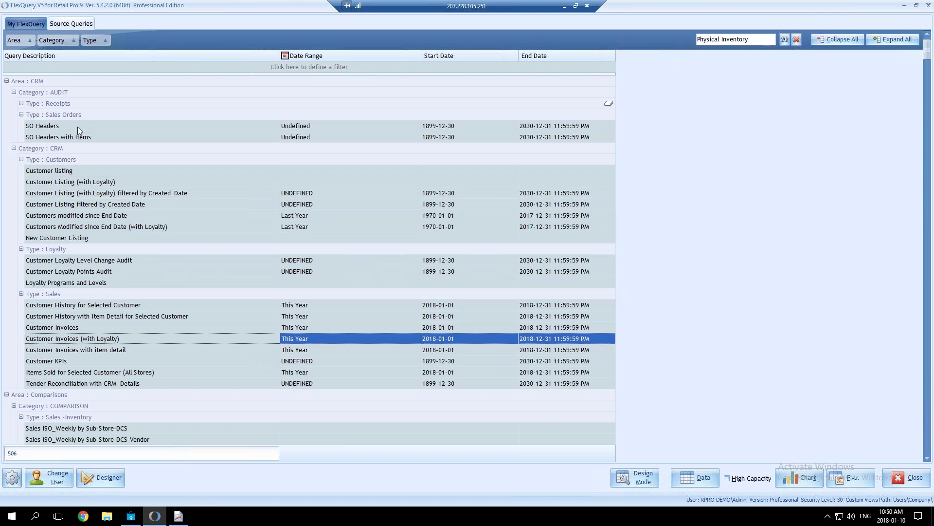
# Collapse all query groups, expand Sales, Stock Management and Inventory Performance, and select the Product Performance -Faster query.
pyautogui.press('Down')
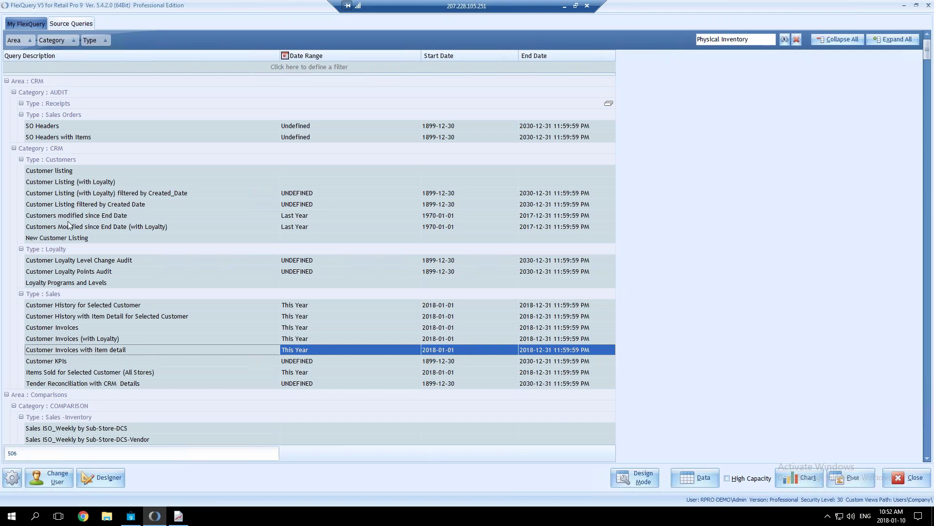
pyautogui.click(847, 39)
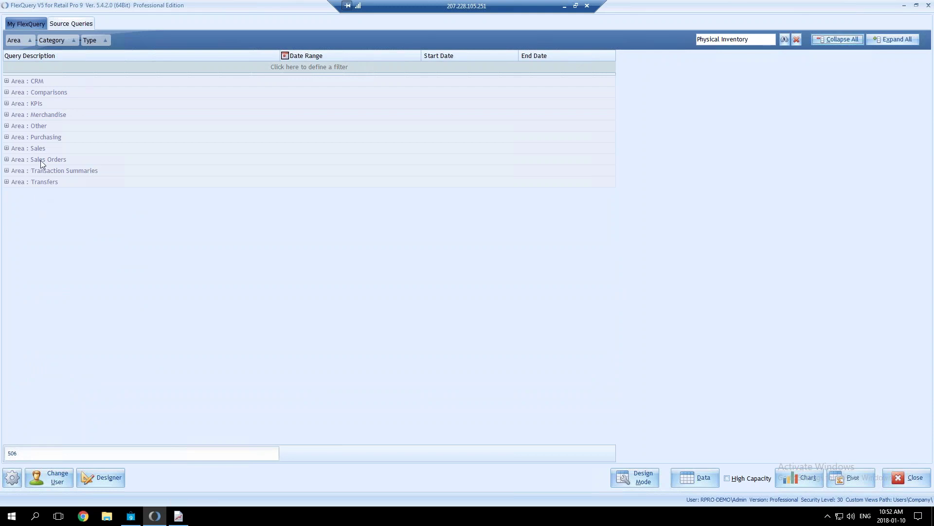
pyautogui.click(7, 149)
pyautogui.click(14, 226)
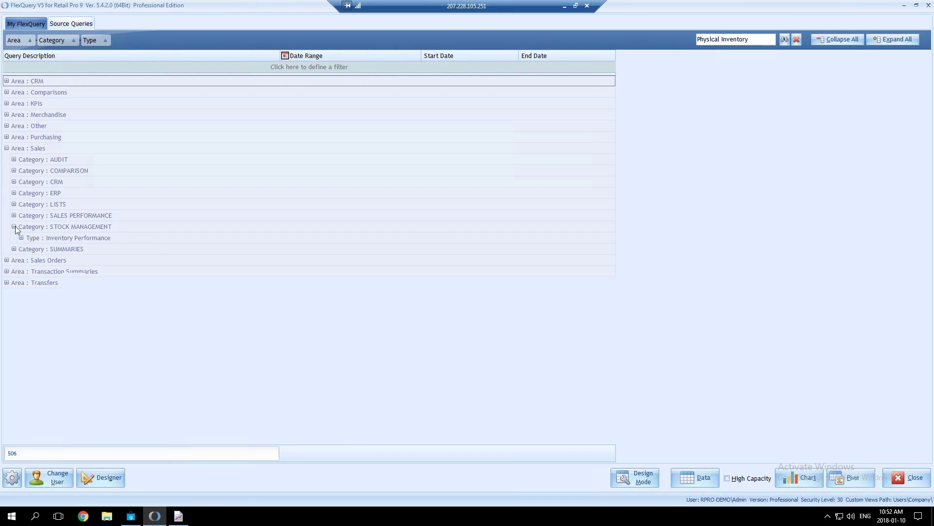
pyautogui.click(21, 237)
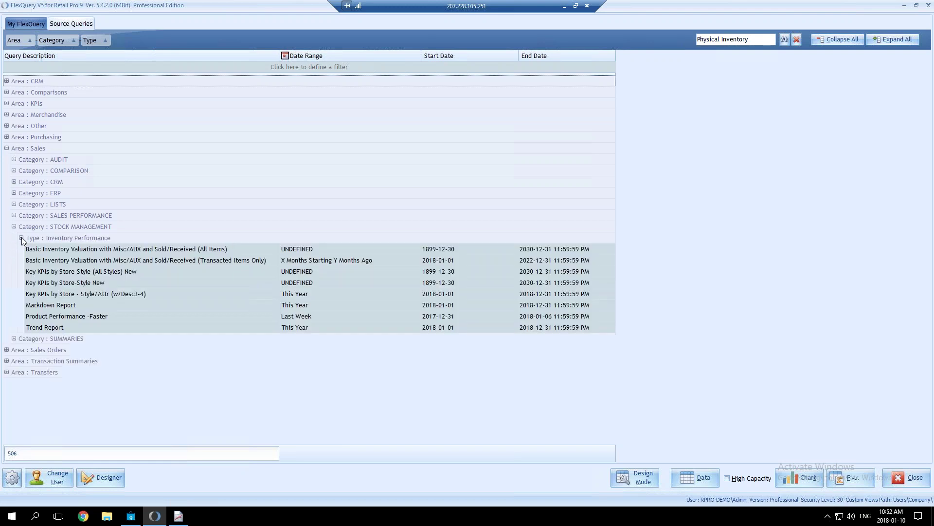
pyautogui.click(57, 318)
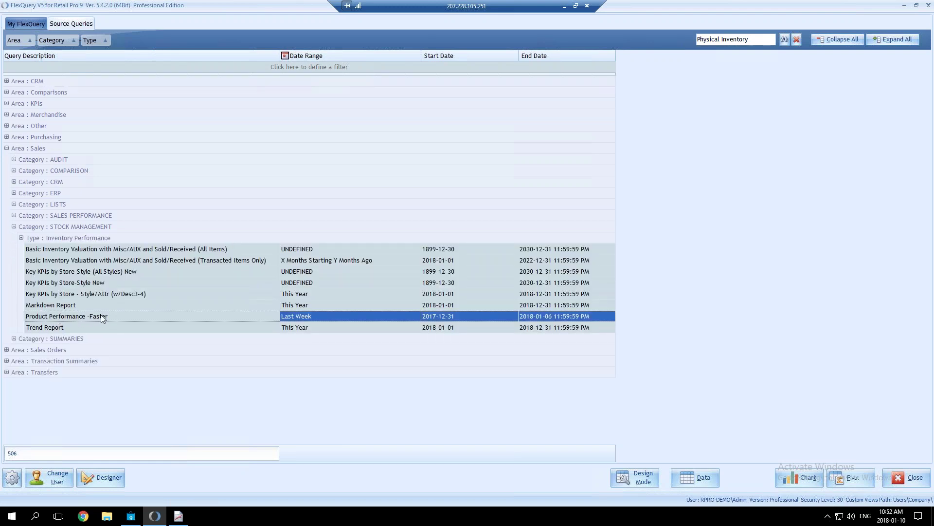
# Set the Product Performance -Faster query's date range to X Months Starting Y Months Ago and run it as a data grid.
pyautogui.click(343, 315)
pyautogui.click(416, 316)
pyautogui.scroll(3, 349, 357)
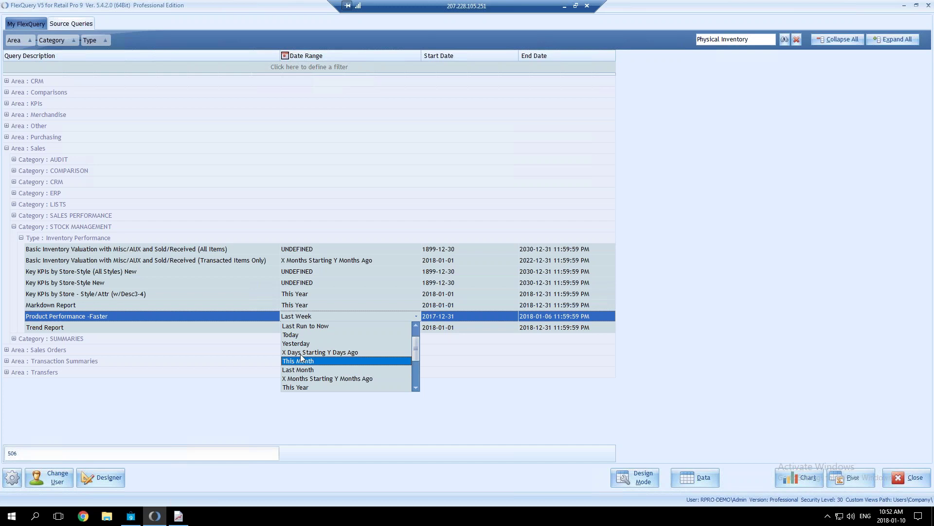
pyautogui.scroll(-1, 312, 355)
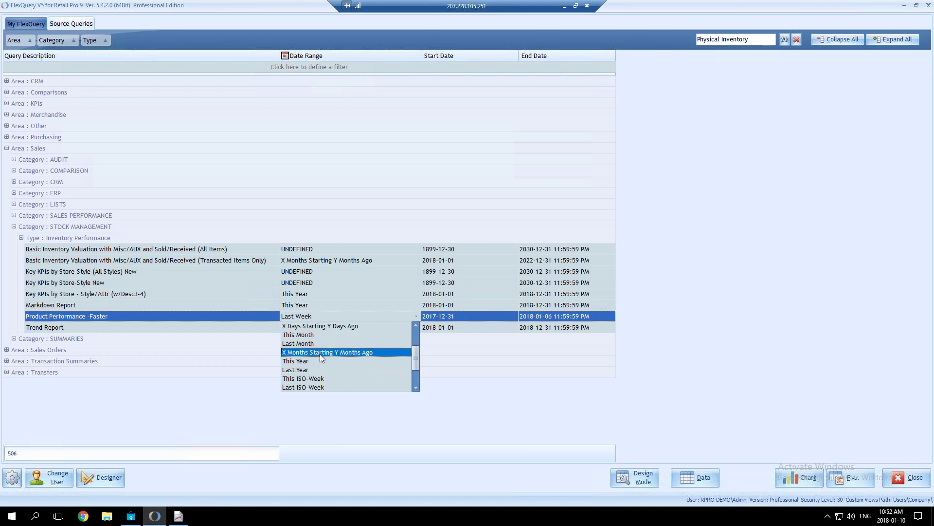
pyautogui.click(320, 355)
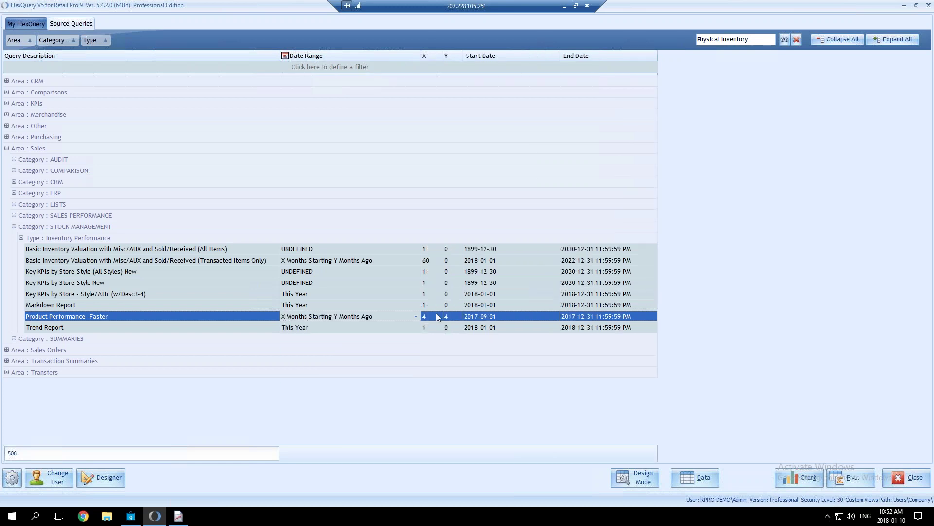
pyautogui.click(433, 316)
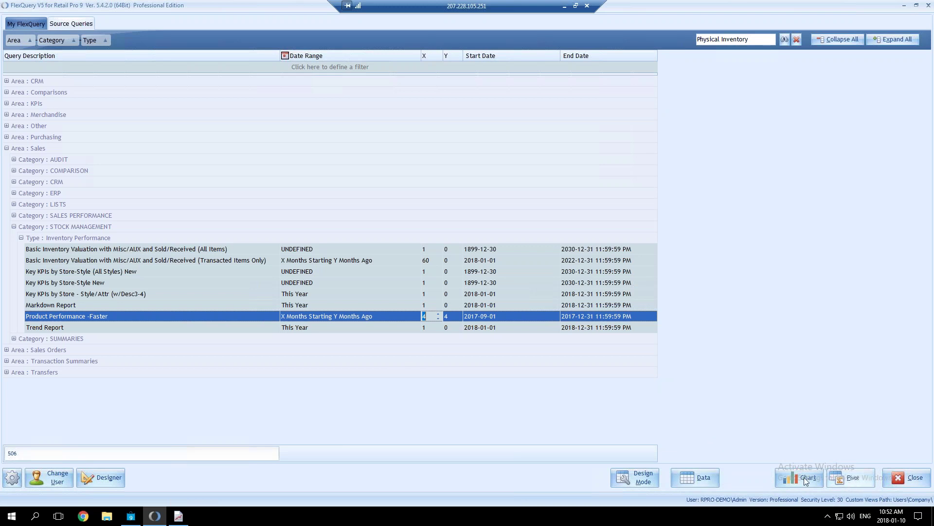
pyautogui.click(690, 479)
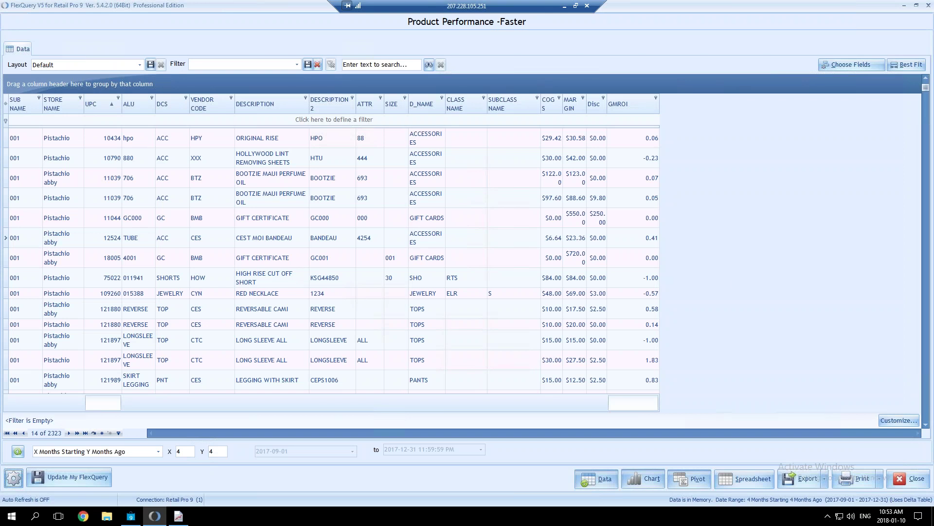
# Hide the STORE NAME column and best-fit the widths of all remaining columns.
pyautogui.rightClick(64, 104)
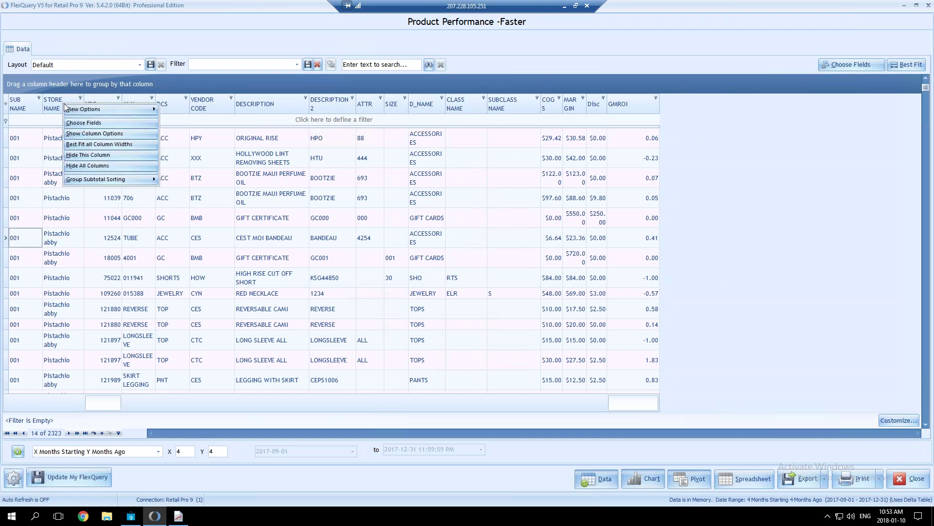
pyautogui.click(80, 155)
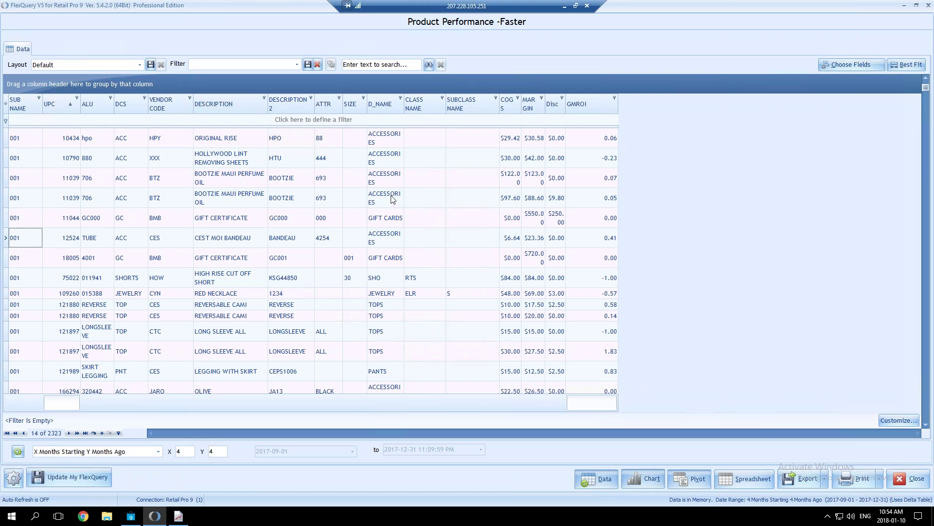
pyautogui.rightClick(288, 103)
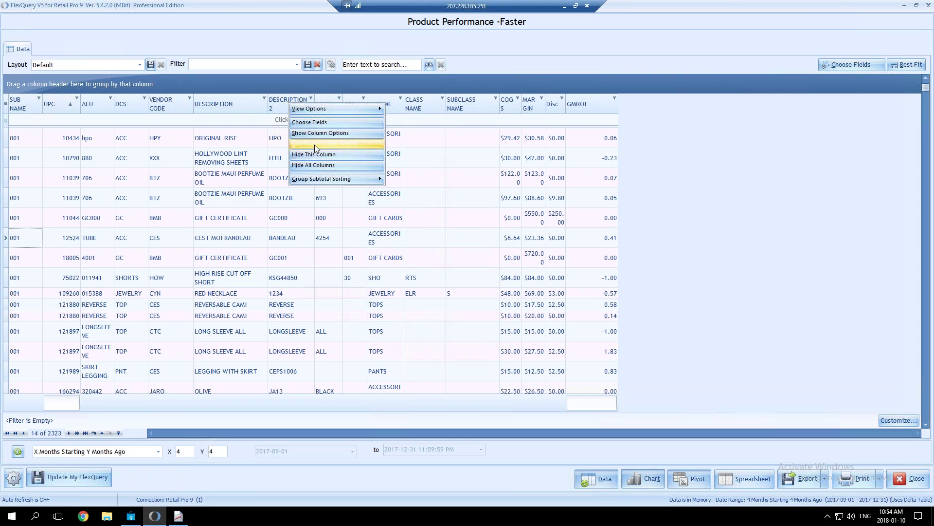
pyautogui.click(361, 145)
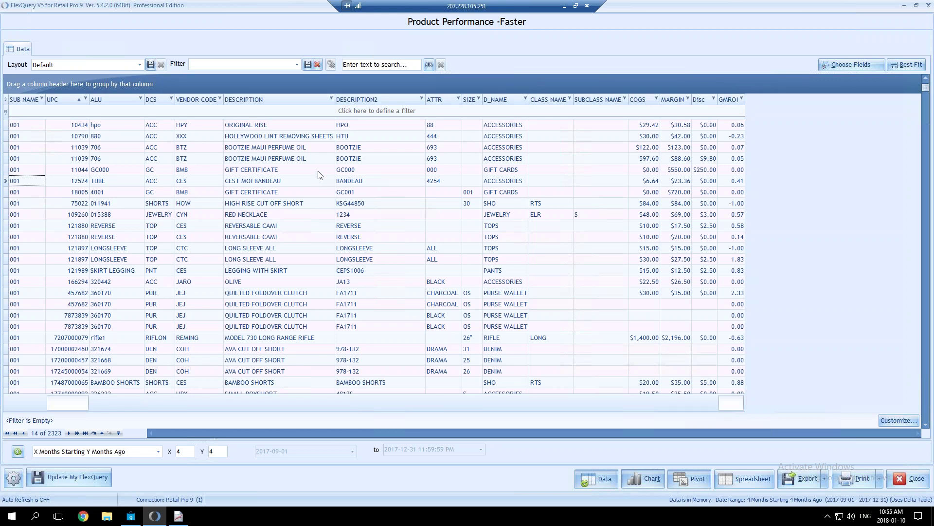
# Reselect X Months Starting Y Months Ago as the date range in the results and refresh the data.
pyautogui.click(159, 452)
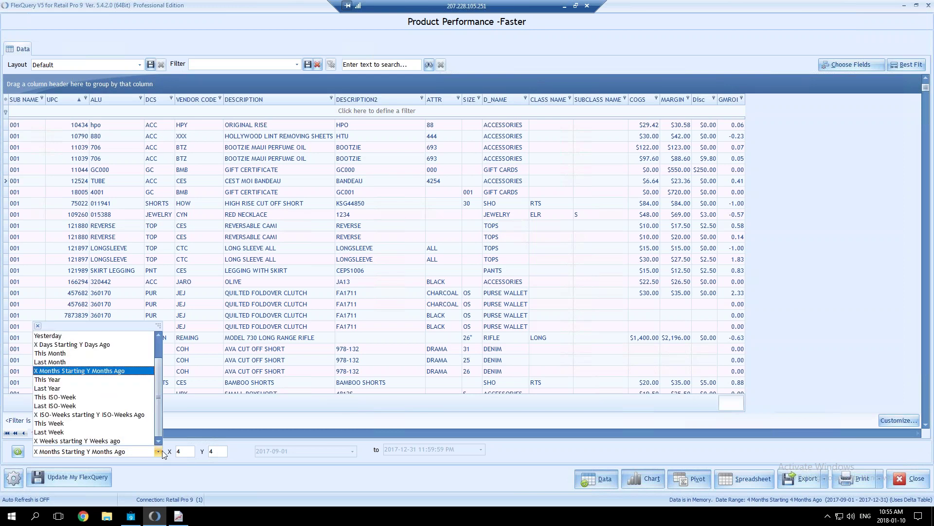
pyautogui.click(150, 372)
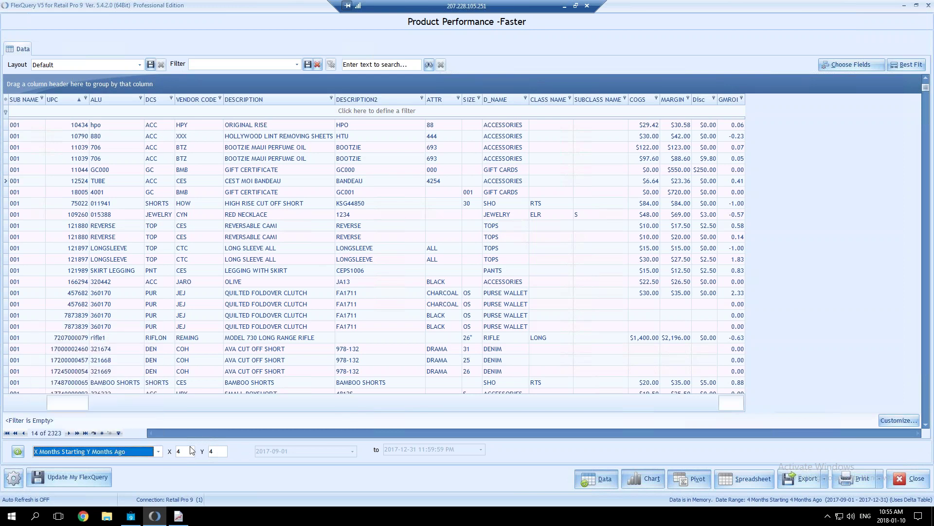
pyautogui.click(18, 453)
# Go through the results from the first record, record by record and page by page, and jump to the last record.
pyautogui.click(6, 433)
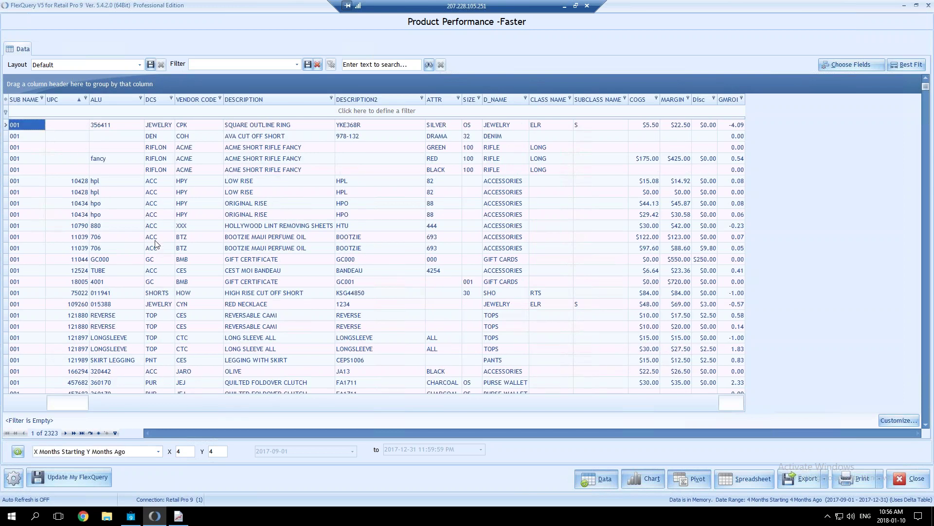
pyautogui.click(68, 432)
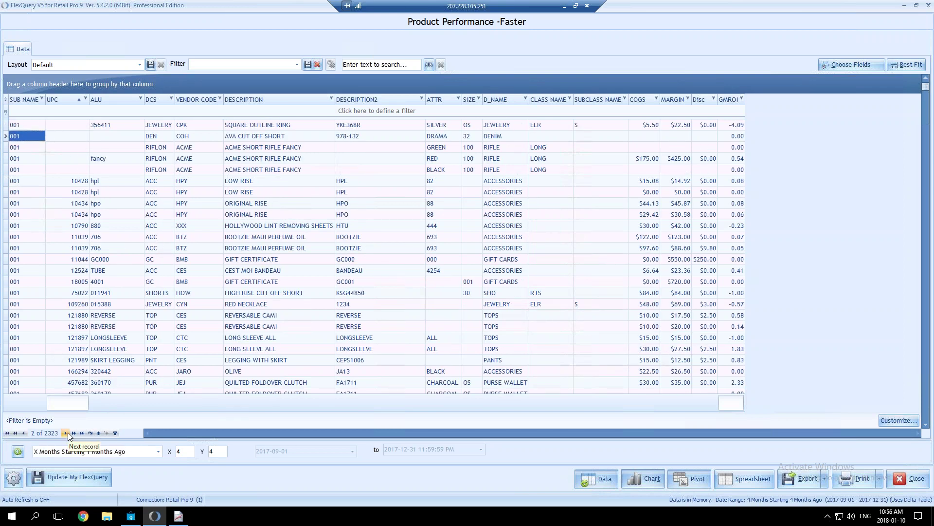
pyautogui.click(68, 433)
pyautogui.click(68, 433)
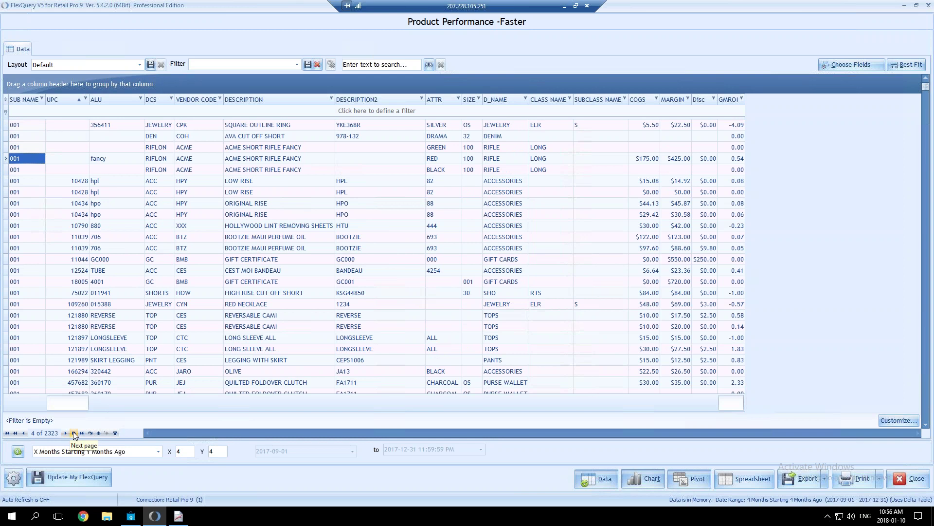
pyautogui.click(74, 433)
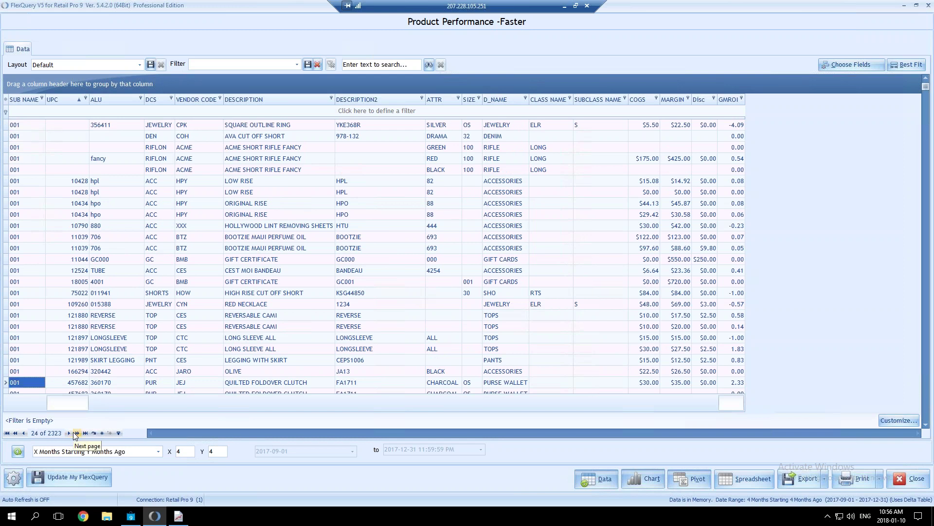
pyautogui.click(76, 433)
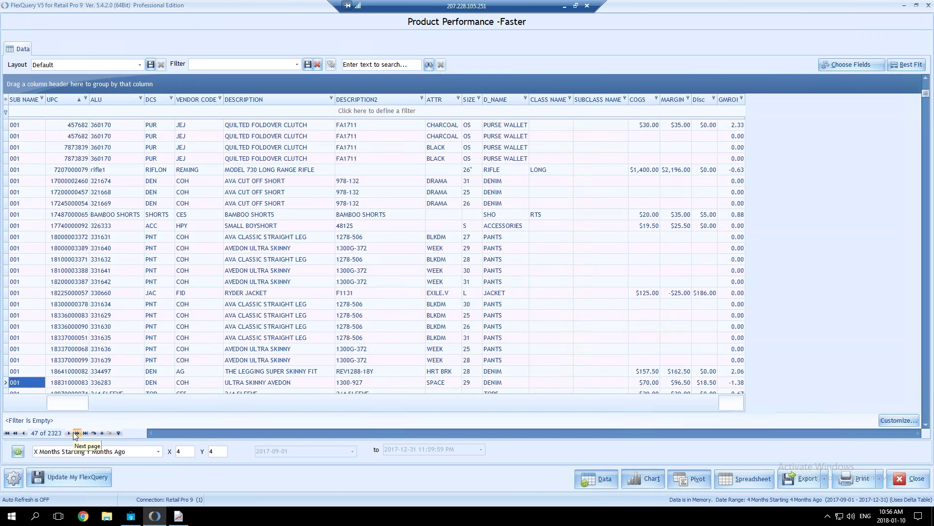
pyautogui.click(76, 433)
pyautogui.click(77, 432)
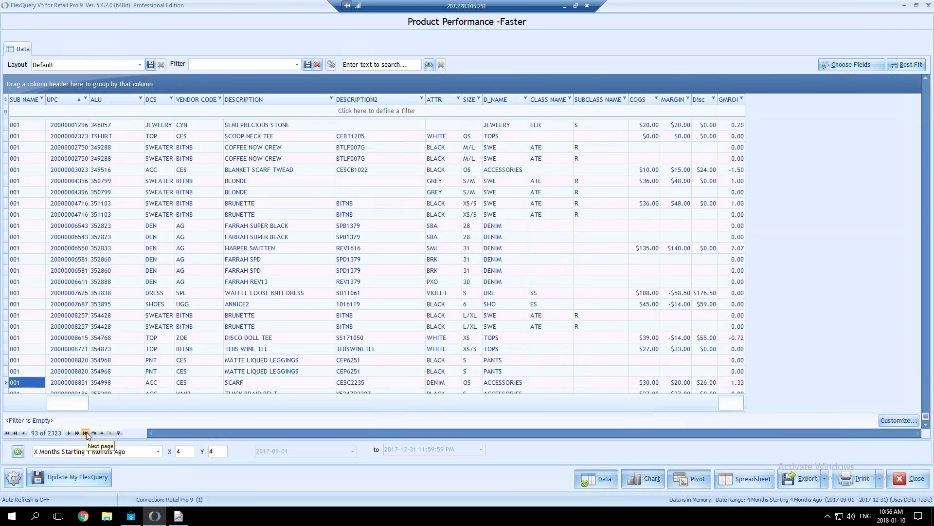
pyautogui.click(85, 433)
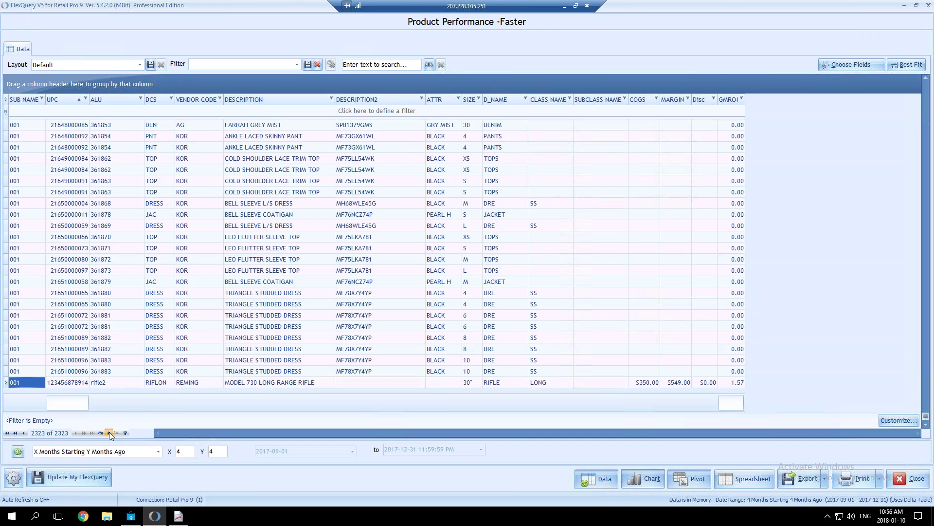
# Bookmark the last record, try the bookmark from the first record, and return to the start of the results.
pyautogui.click(53, 327)
pyautogui.click(8, 433)
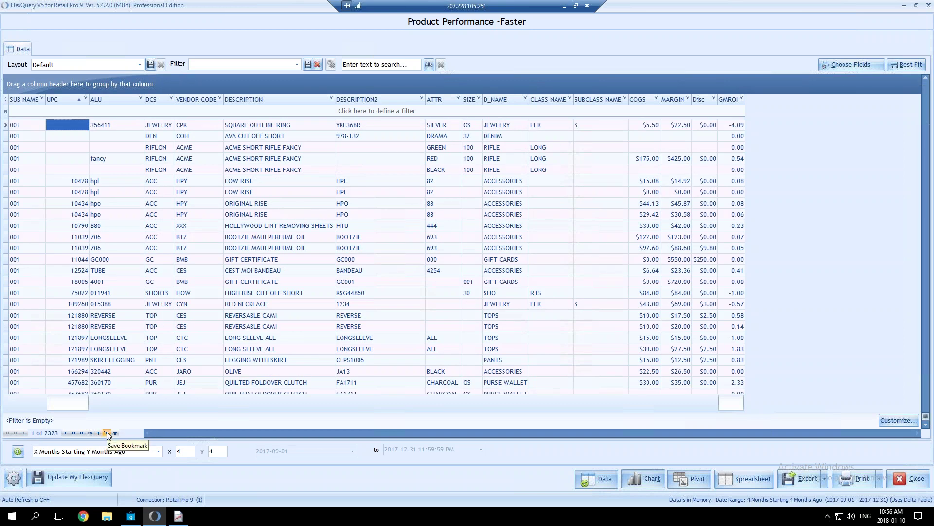
pyautogui.click(107, 431)
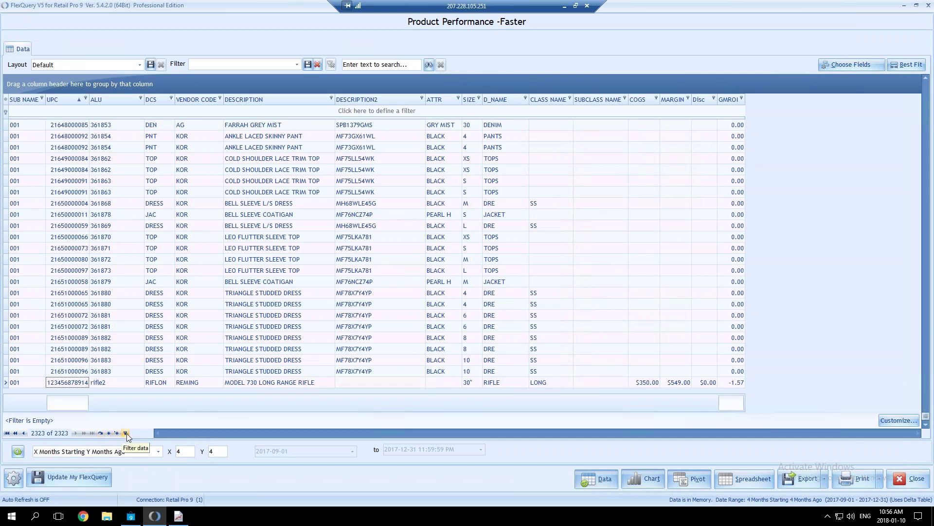
pyautogui.click(6, 433)
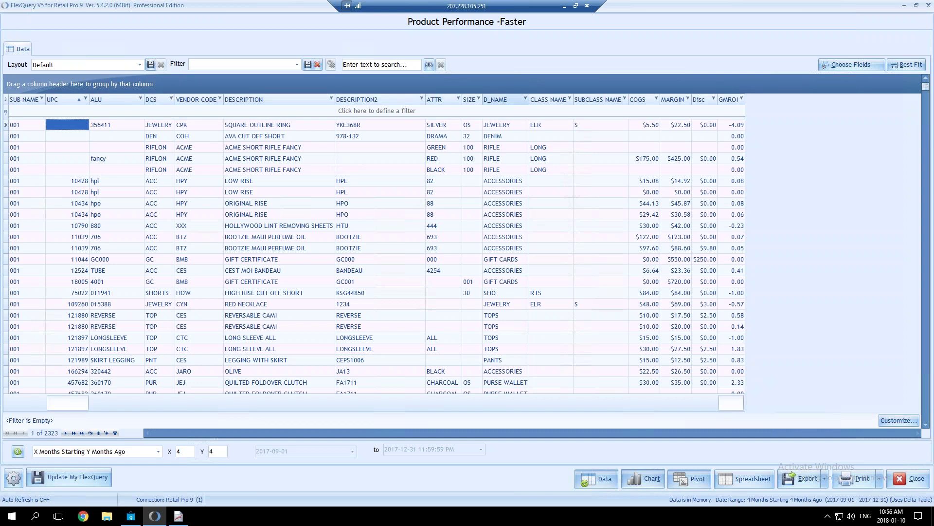
# Sort the results by D_NAME and move the D_NAME and CLASS NAME columns directly after DCS.
pyautogui.click(501, 99)
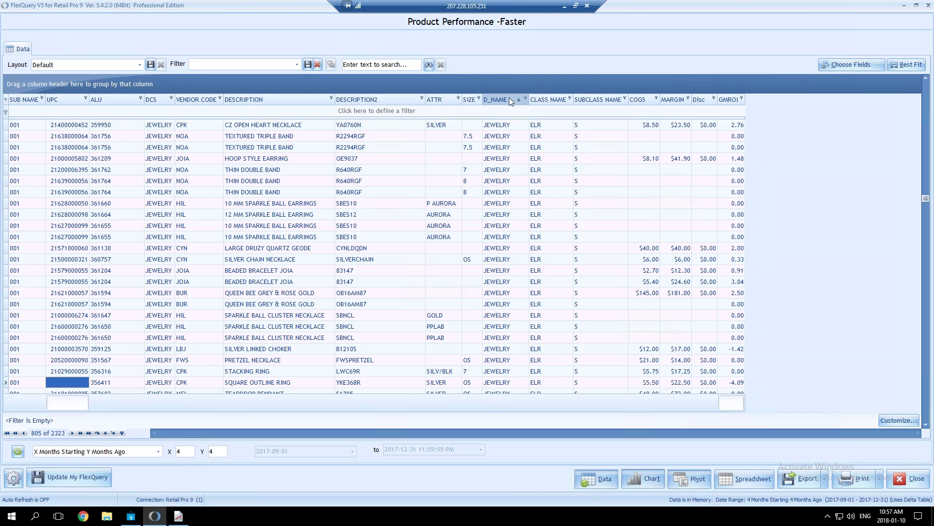
pyautogui.moveTo(509, 97); pyautogui.dragTo(174, 104)
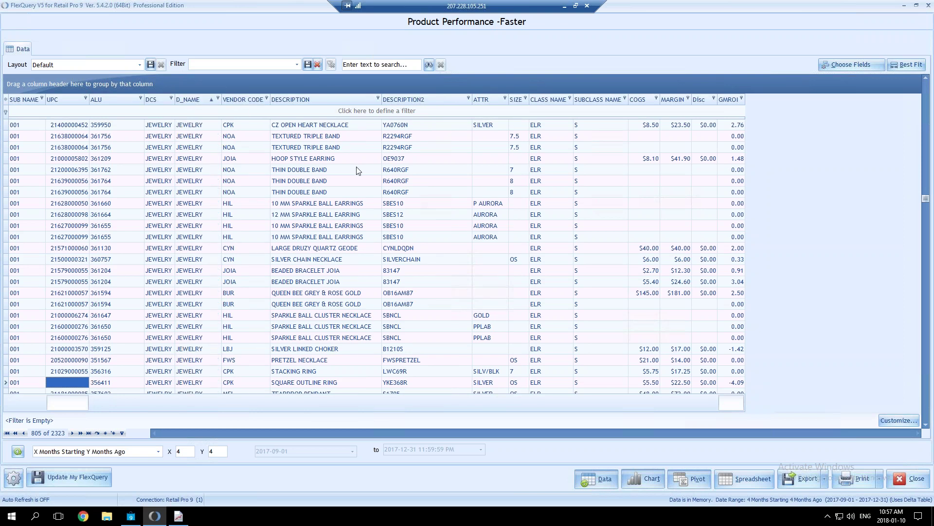
pyautogui.moveTo(556, 97); pyautogui.dragTo(226, 108)
# Remove the SUBCLASS NAME, SUB NAME and UPC columns from the grid and widen the DCS column slightly.
pyautogui.moveTo(599, 99); pyautogui.dragTo(301, 219)
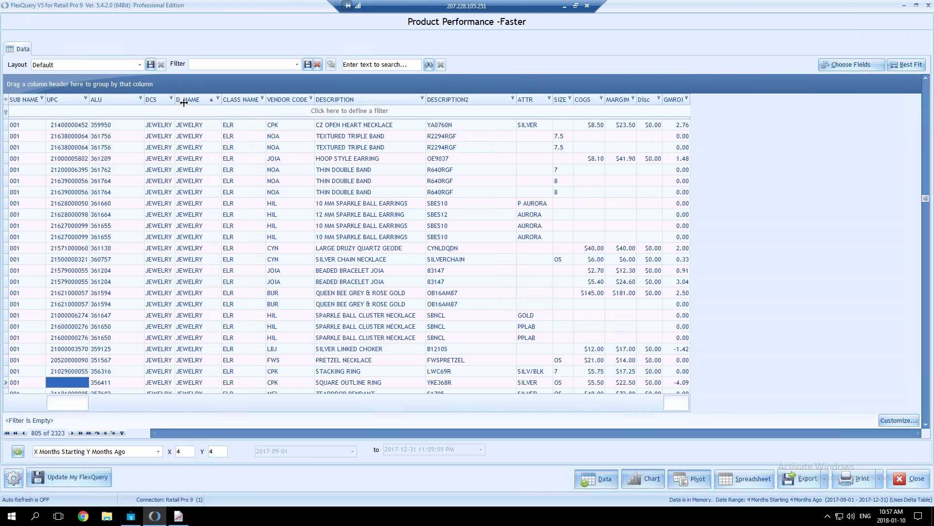
pyautogui.moveTo(183, 102); pyautogui.dragTo(199, 102)
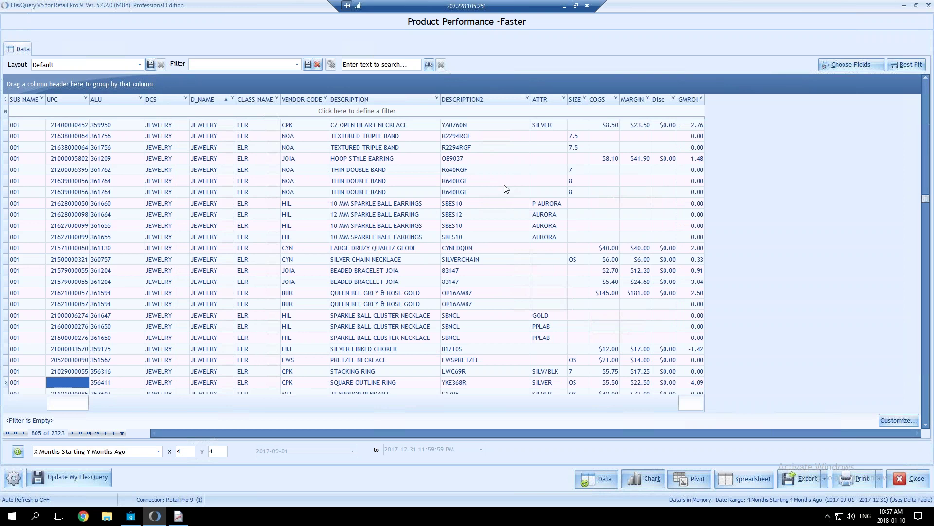
pyautogui.rightClick(17, 103)
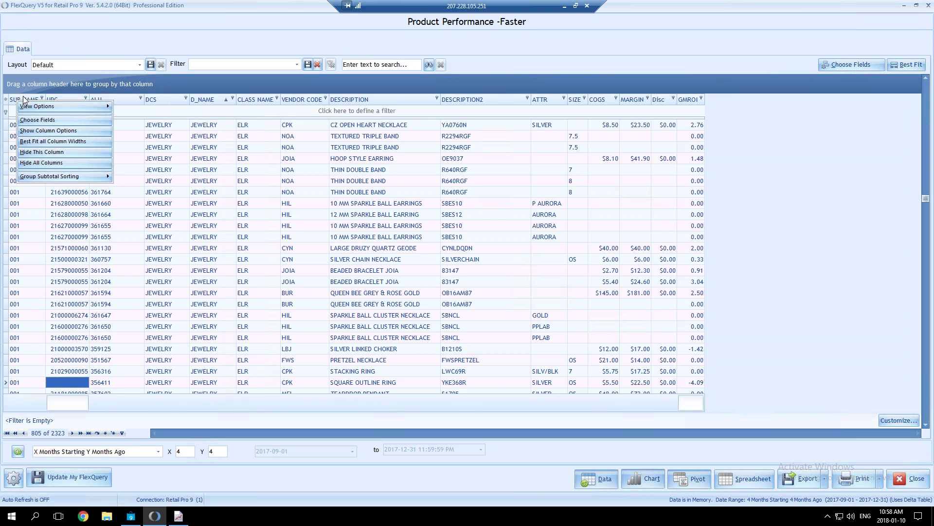
pyautogui.click(35, 152)
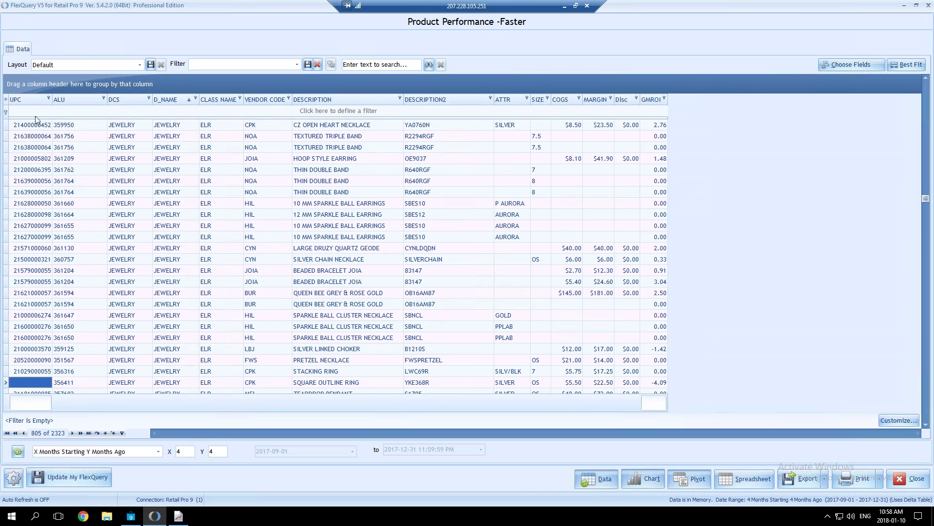
pyautogui.rightClick(29, 98)
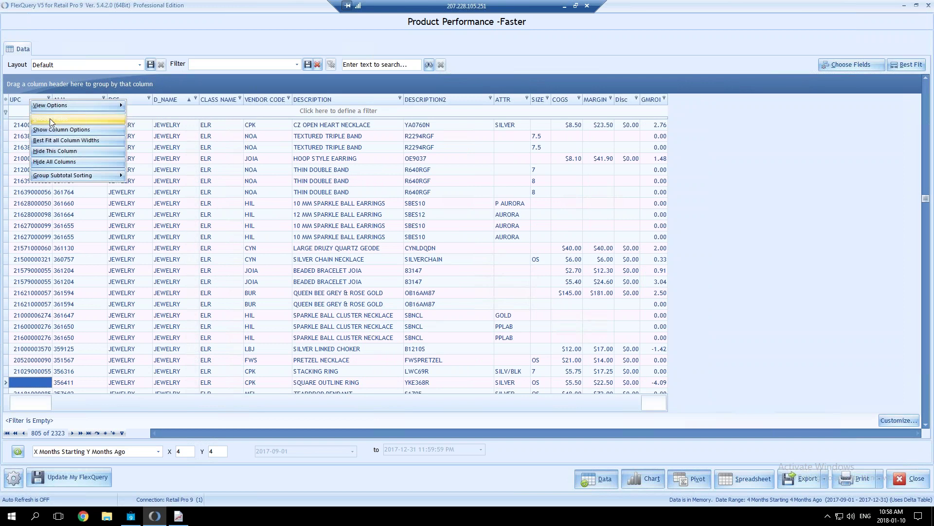
pyautogui.click(58, 151)
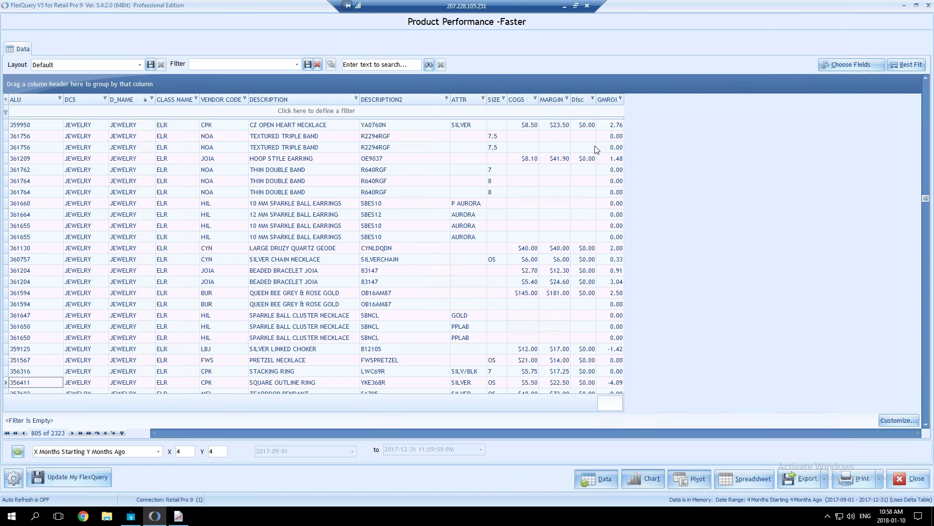
# Add the Qty Sold column to the results grid.
pyautogui.click(6, 100)
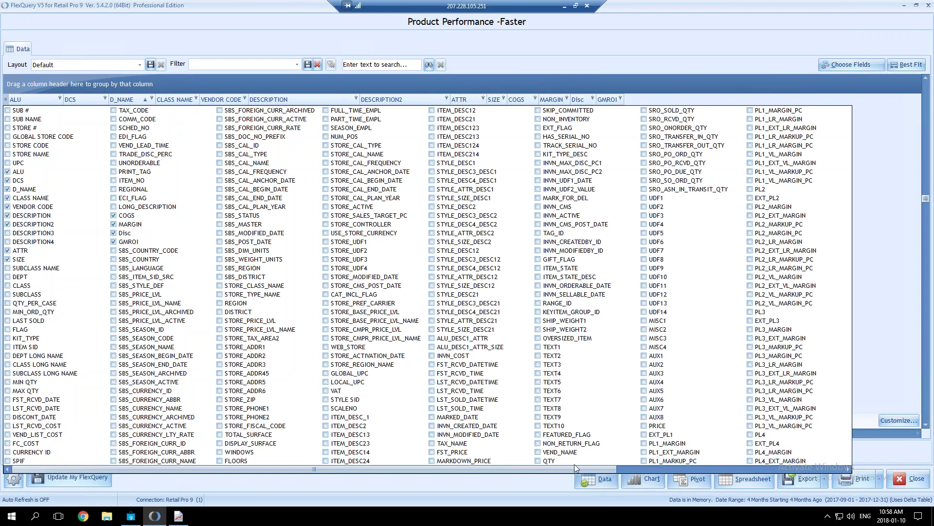
pyautogui.moveTo(566, 468); pyautogui.dragTo(815, 480)
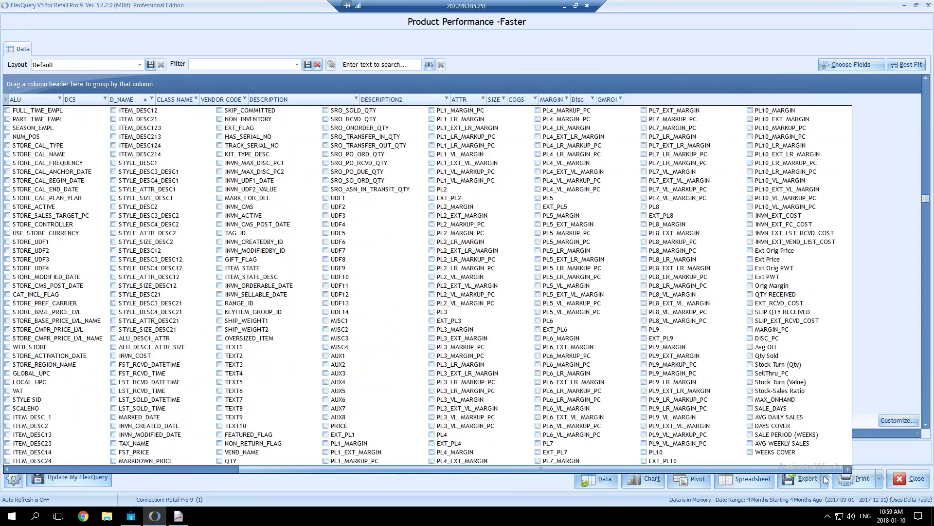
pyautogui.click(751, 356)
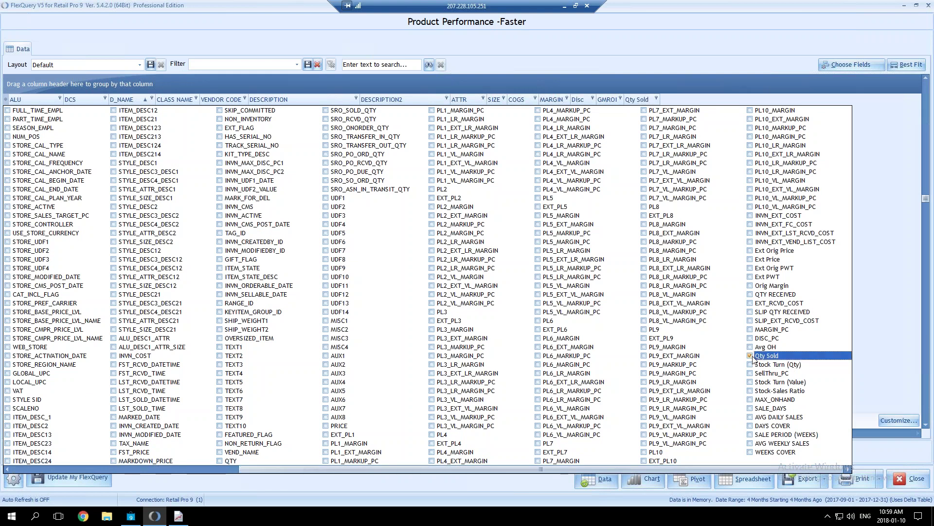
pyautogui.click(6, 101)
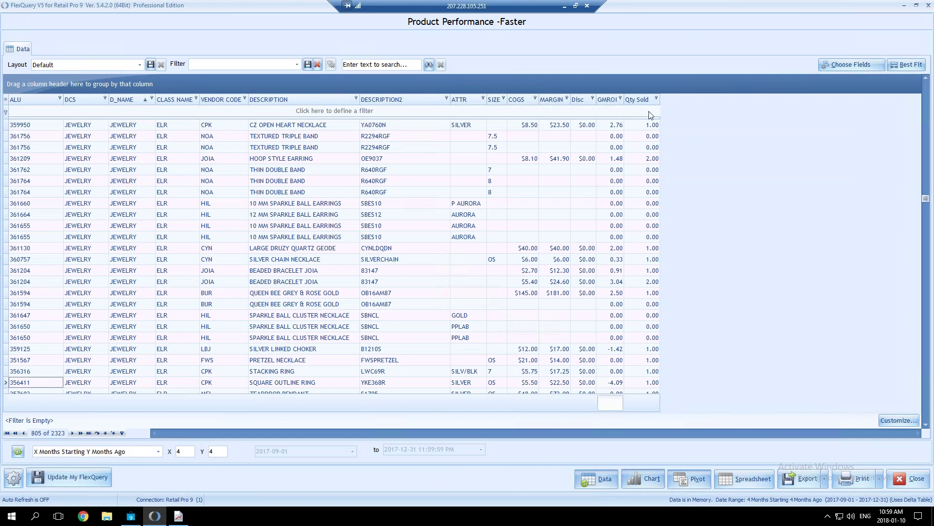
# Hide all columns of the results grid at once.
pyautogui.click(6, 101)
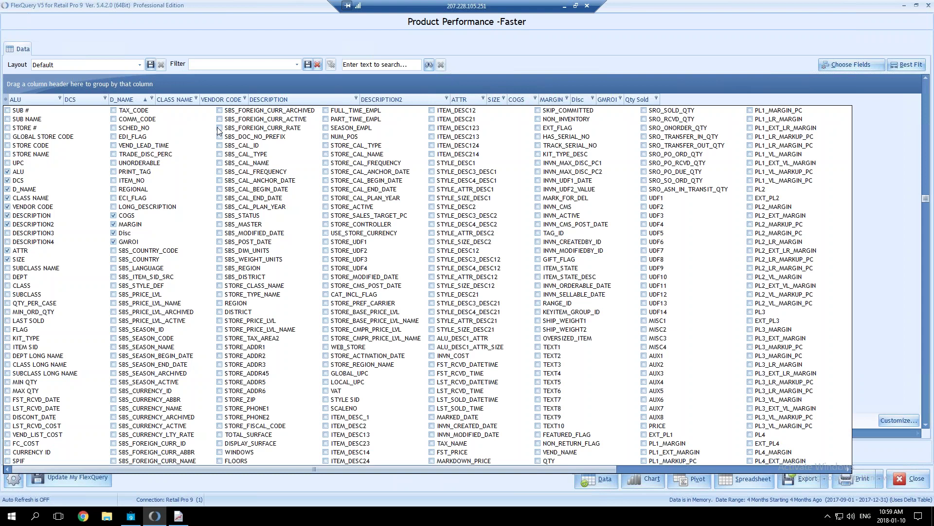
pyautogui.click(379, 30)
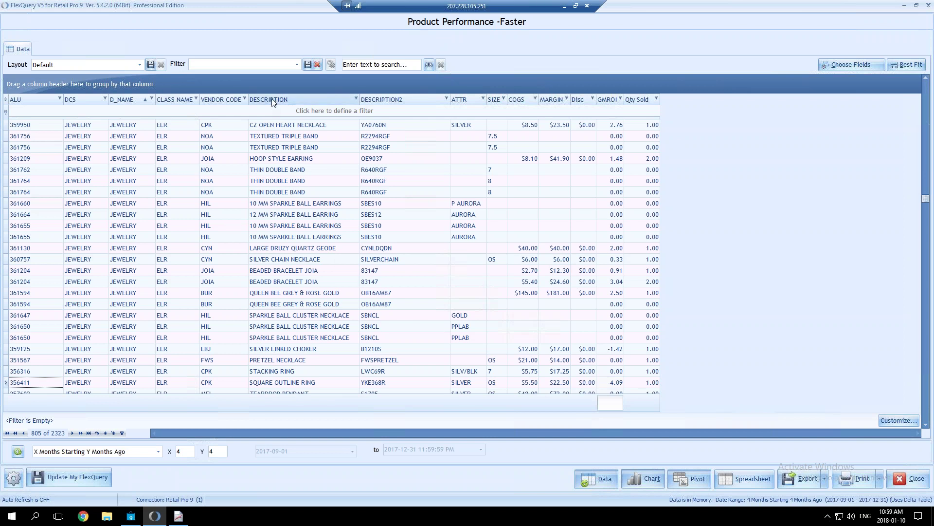
pyautogui.click(5, 100)
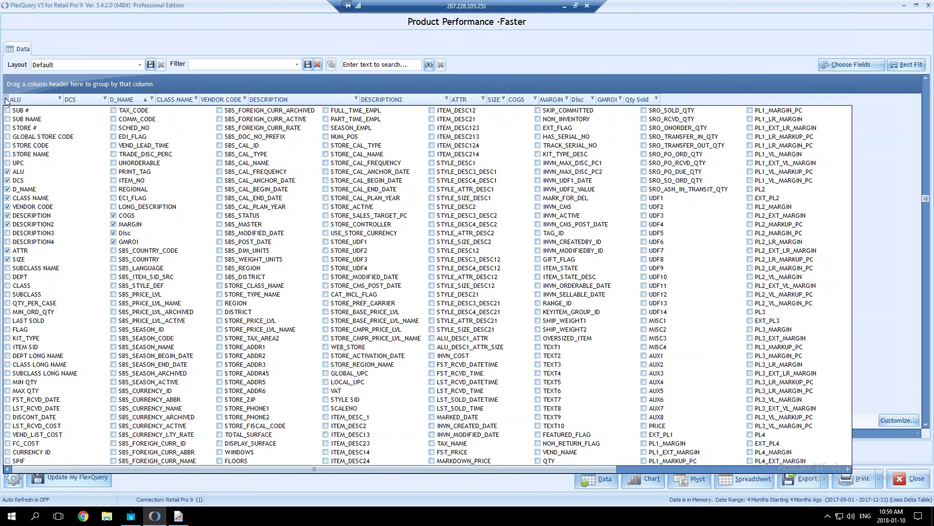
pyautogui.click(5, 100)
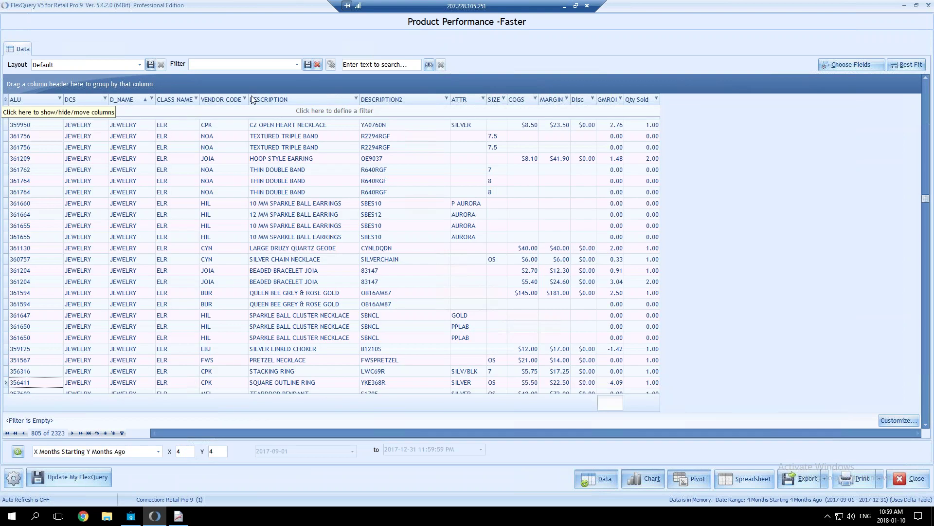
pyautogui.rightClick(311, 101)
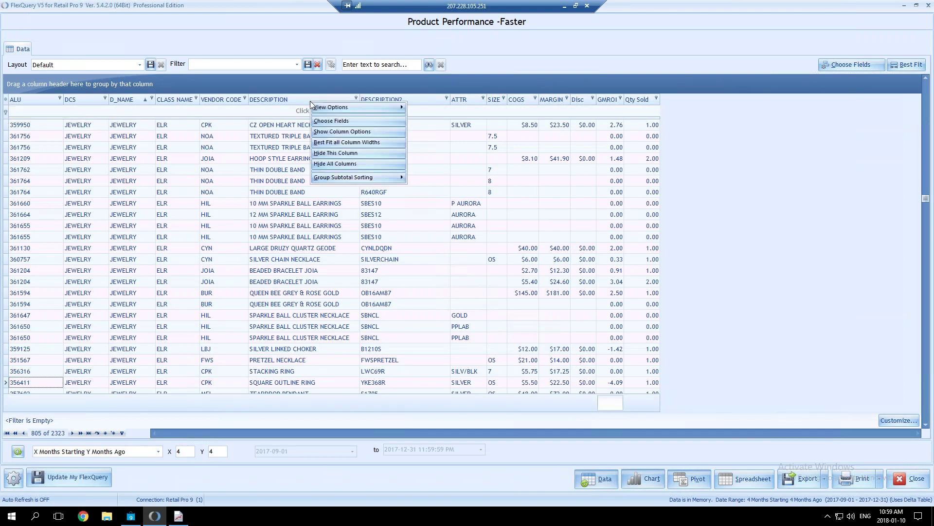
pyautogui.click(337, 165)
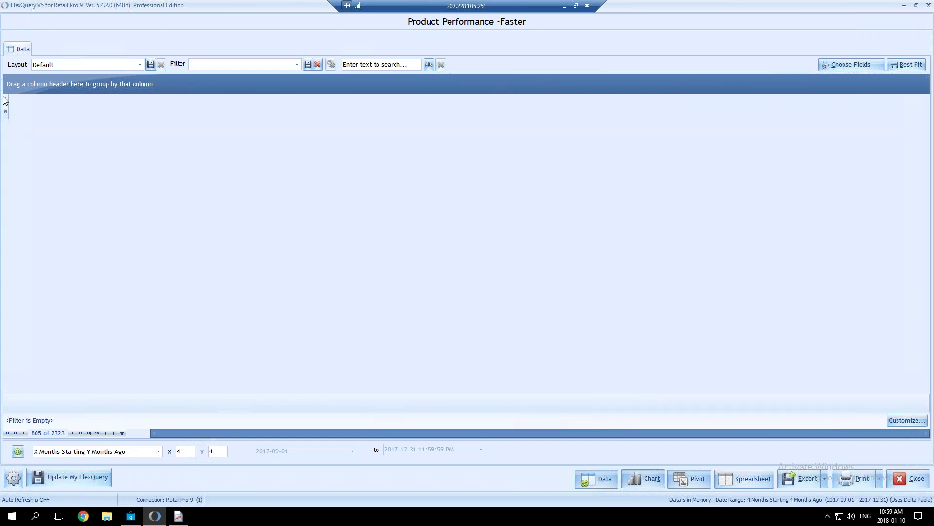
# Look through the fields available for the empty grid in the column checklist and in the alphabetical Available Fields list.
pyautogui.click(6, 99)
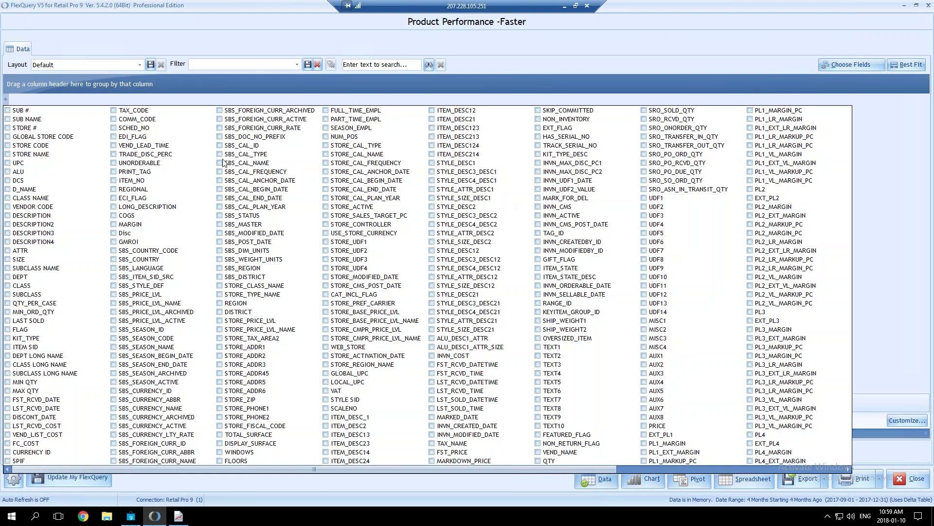
pyautogui.click(6, 101)
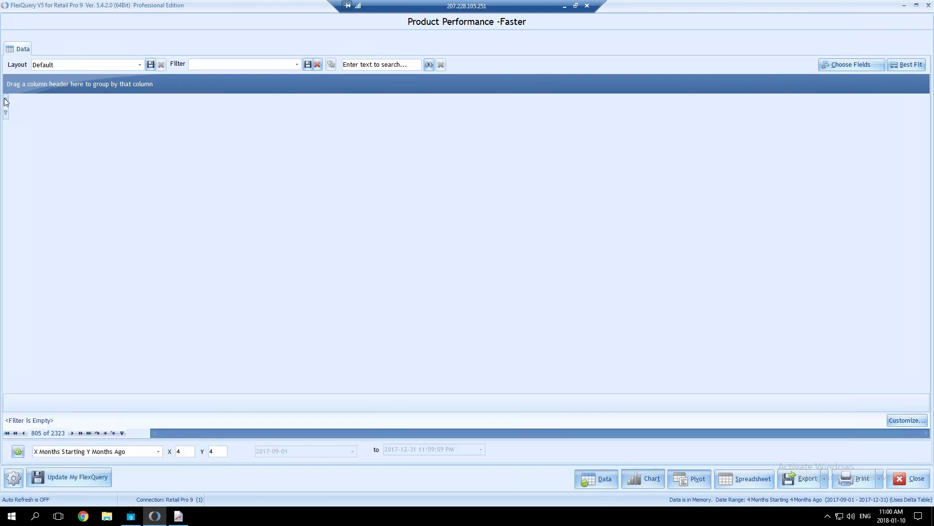
pyautogui.click(856, 65)
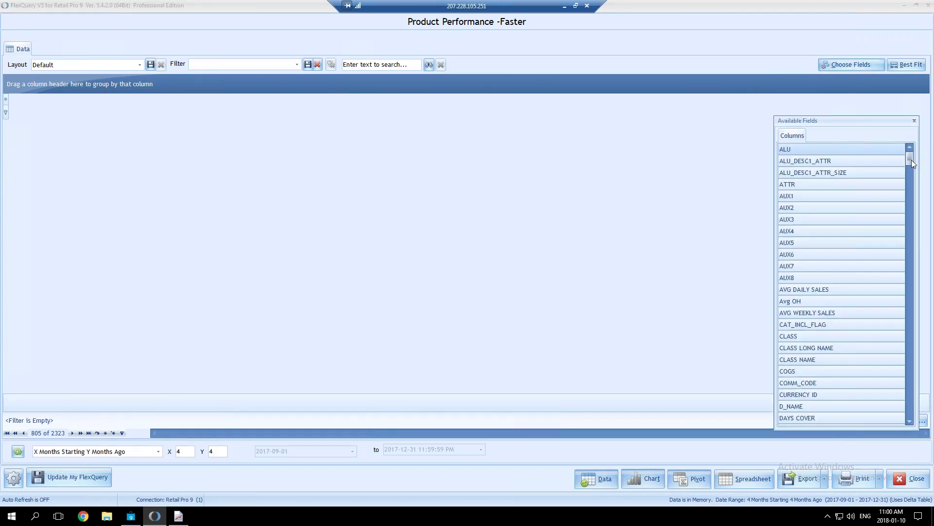
pyautogui.moveTo(910, 158); pyautogui.dragTo(910, 419)
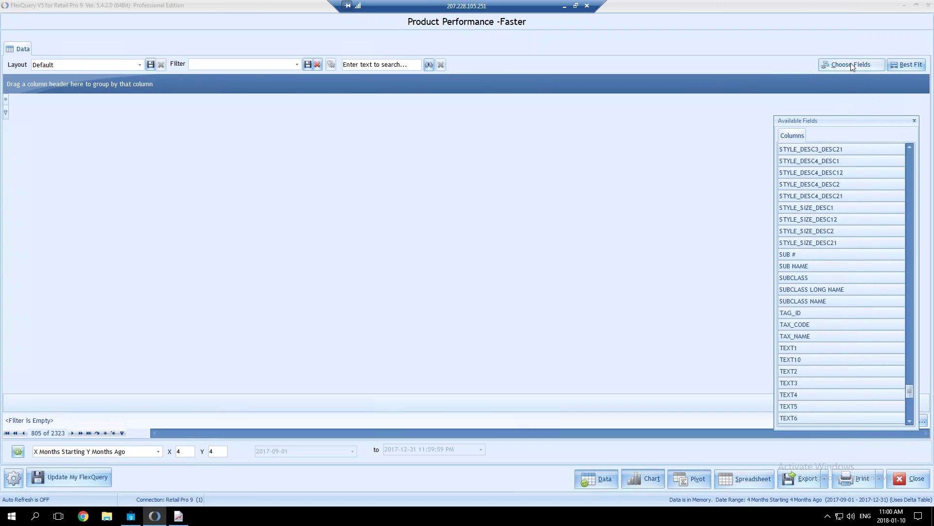
pyautogui.click(852, 64)
# Show the DCS, D_NAME, CLASS NAME and SUBCLASS NAME columns, placing SUBCLASS NAME directly after CLASS NAME.
pyautogui.click(5, 99)
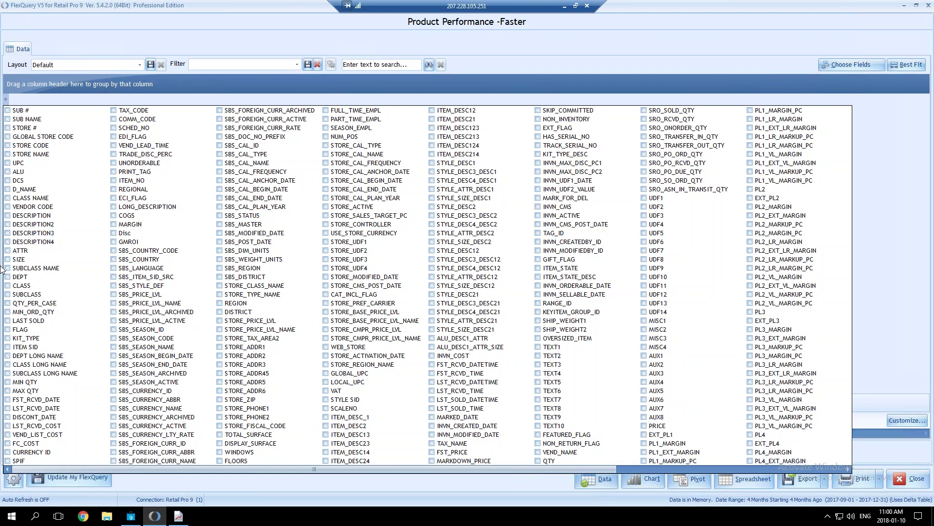
pyautogui.click(7, 180)
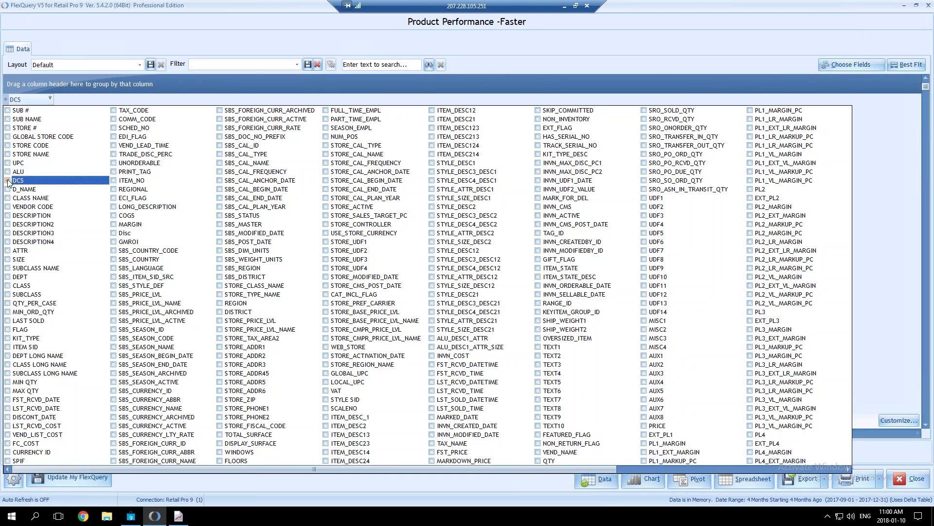
pyautogui.click(7, 189)
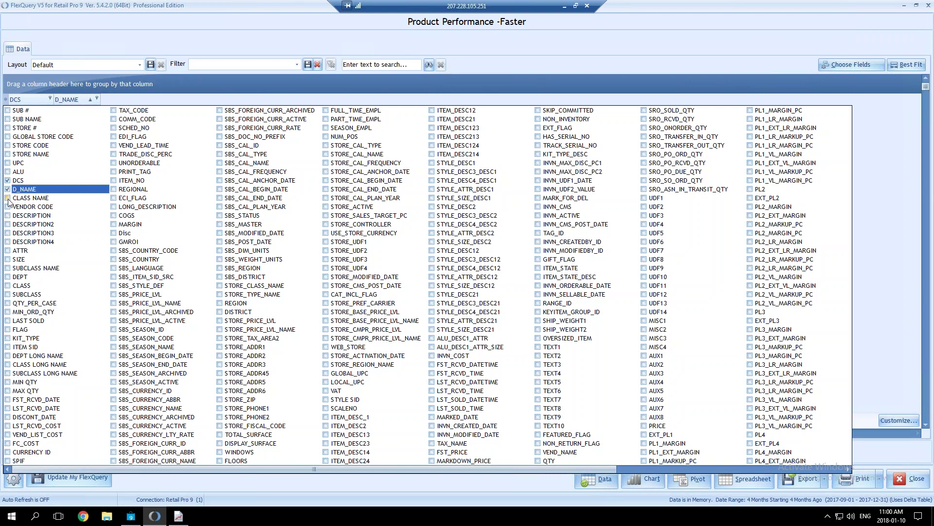
pyautogui.click(7, 198)
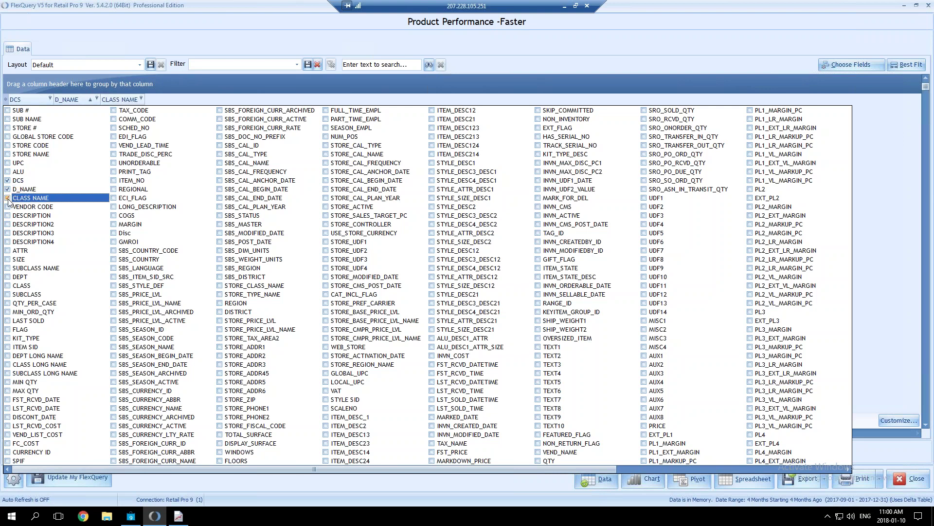
pyautogui.click(8, 269)
pyautogui.moveTo(28, 252); pyautogui.dragTo(33, 202)
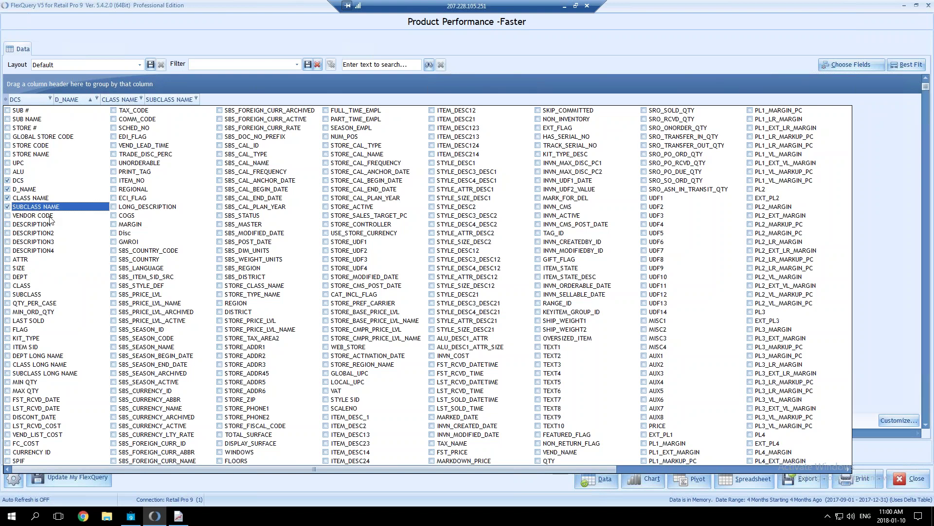
# Show the DESCRIPTION, DESCRIPTION2, ATTR and SIZE columns.
pyautogui.click(7, 225)
pyautogui.click(8, 232)
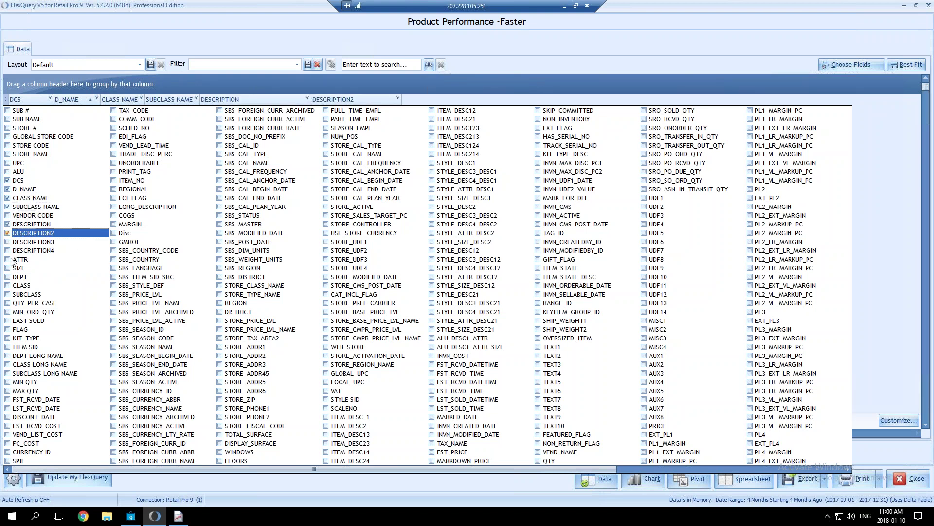
pyautogui.click(7, 259)
pyautogui.click(8, 268)
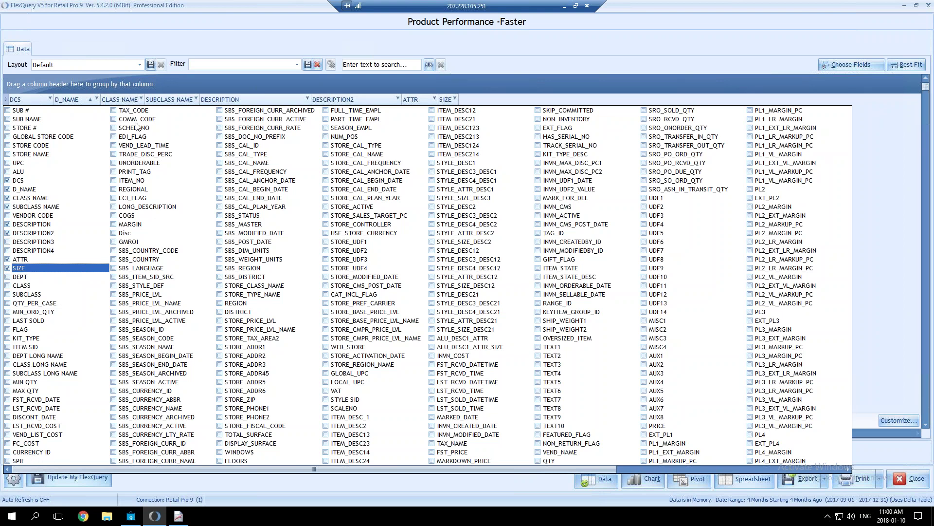
# Show the COGS, MARGIN, Disc and GMROI columns.
pyautogui.click(114, 215)
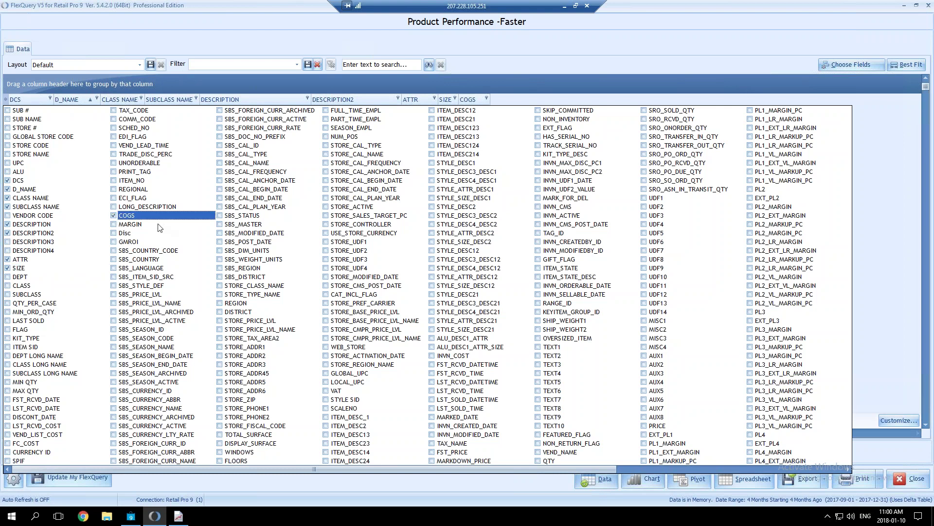
pyautogui.click(113, 224)
pyautogui.click(113, 234)
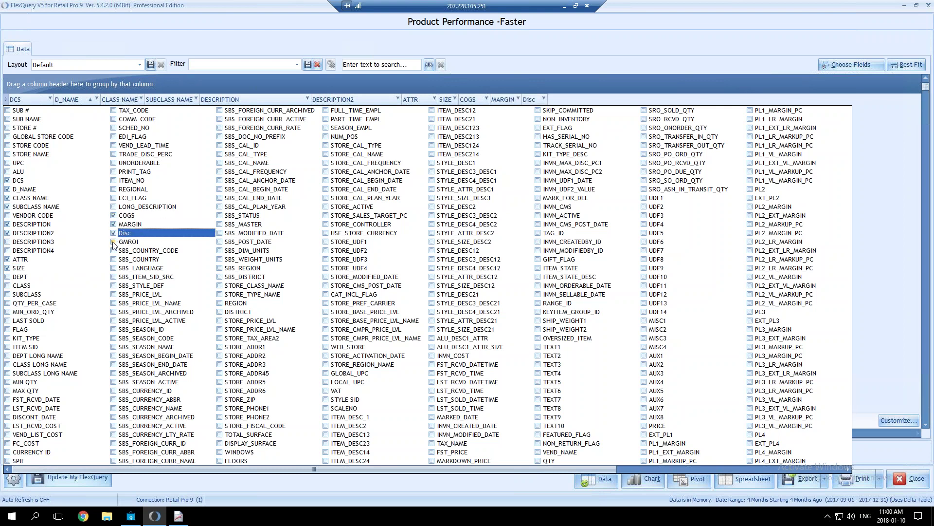
pyautogui.click(113, 242)
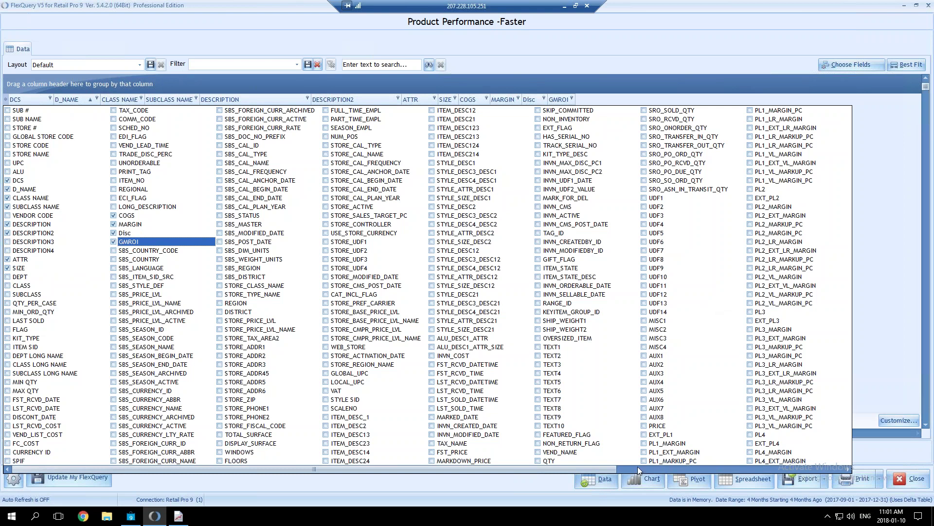
# Show the QTY, Qty Sold, Ext Orig Price and Ext Price columns and return to the results grid.
pyautogui.click(538, 461)
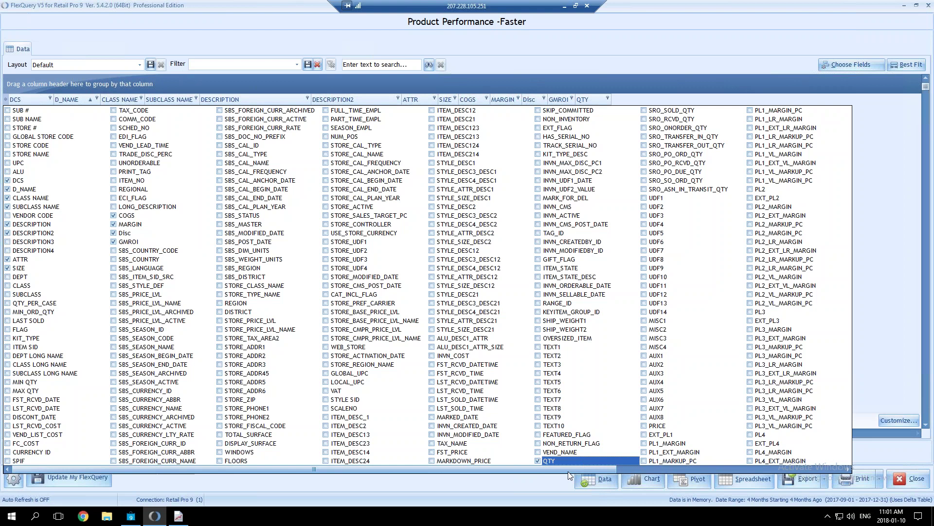
pyautogui.moveTo(577, 471); pyautogui.dragTo(782, 462)
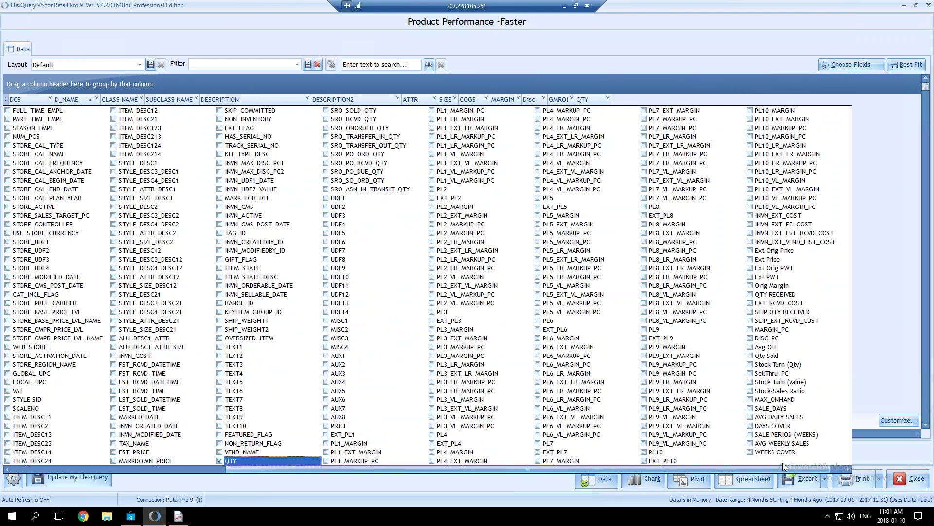
pyautogui.click(750, 355)
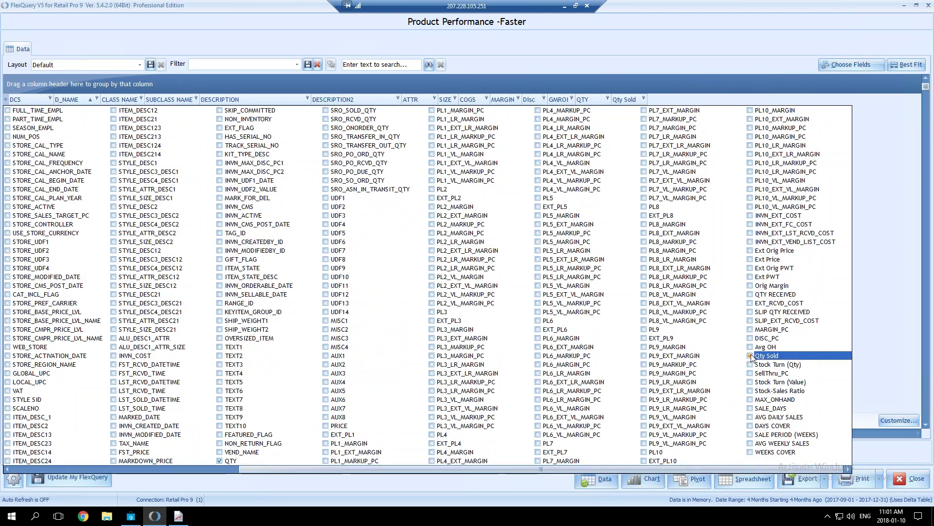
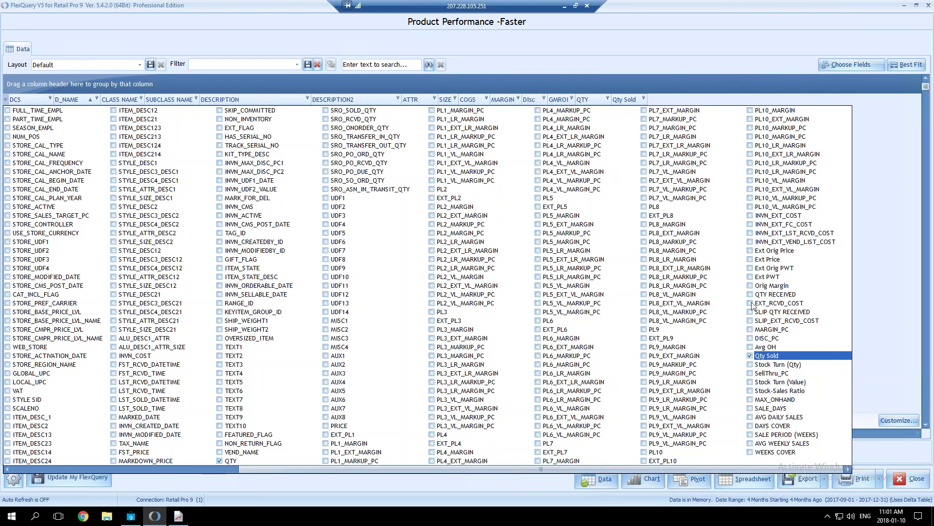
pyautogui.click(750, 251)
pyautogui.click(750, 259)
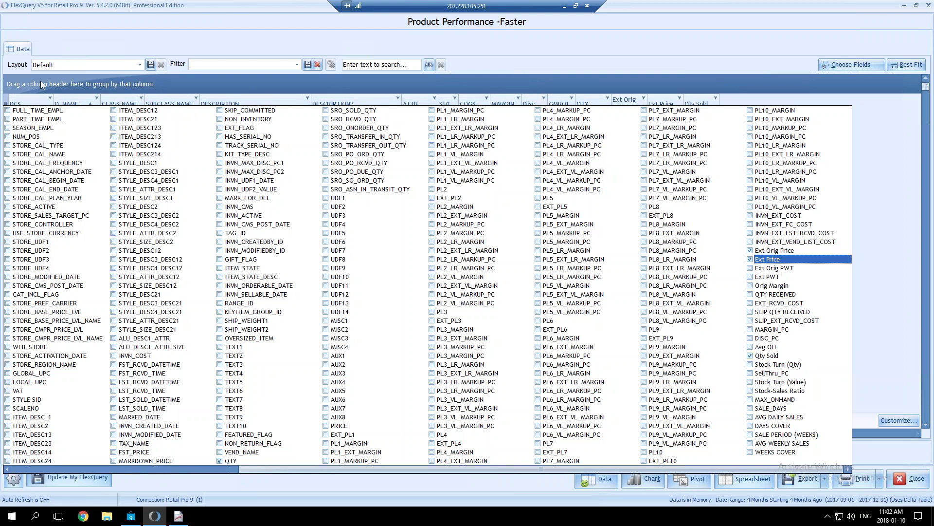
pyautogui.click(5, 102)
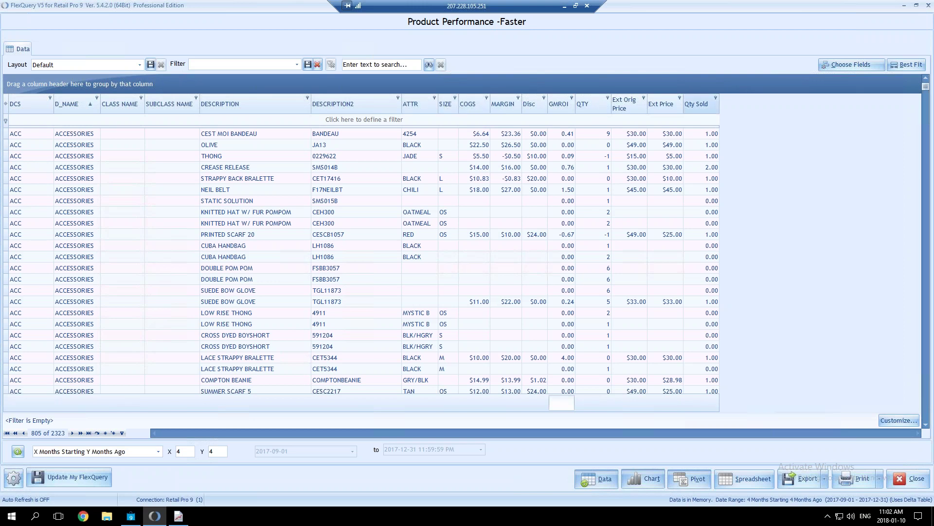
# Rearrange the columns so that Qty Sold, Ext Orig Price, Disc and Ext Price follow SIZE in that order, before COGS.
pyautogui.moveTo(694, 104); pyautogui.dragTo(496, 110)
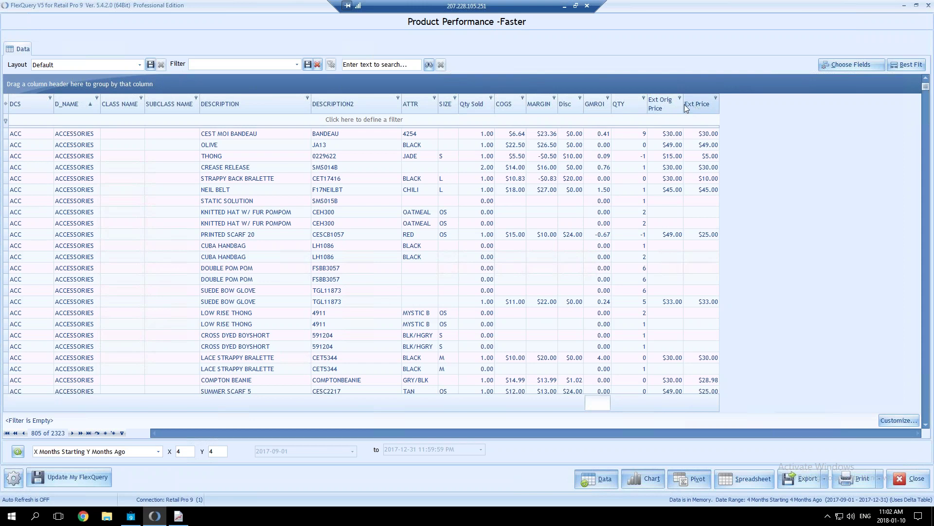
pyautogui.moveTo(662, 103); pyautogui.dragTo(494, 110)
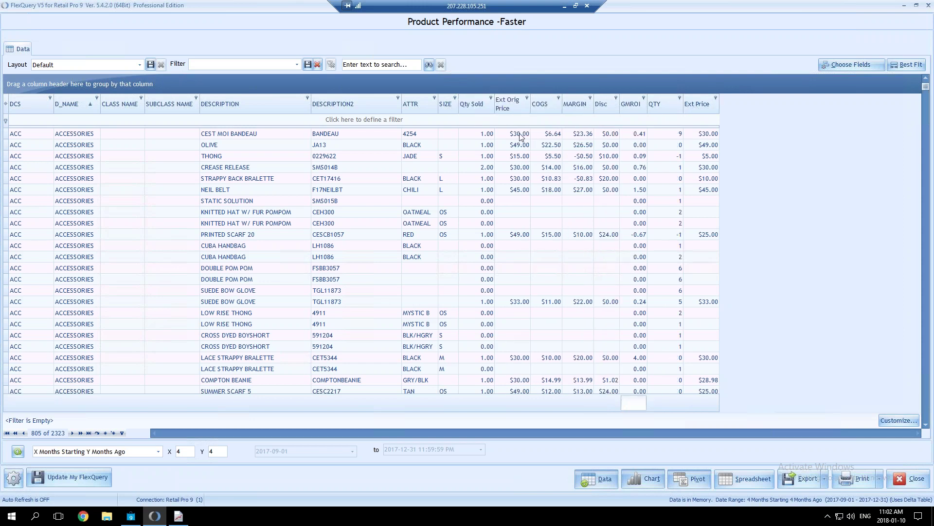
pyautogui.moveTo(687, 104); pyautogui.dragTo(517, 110)
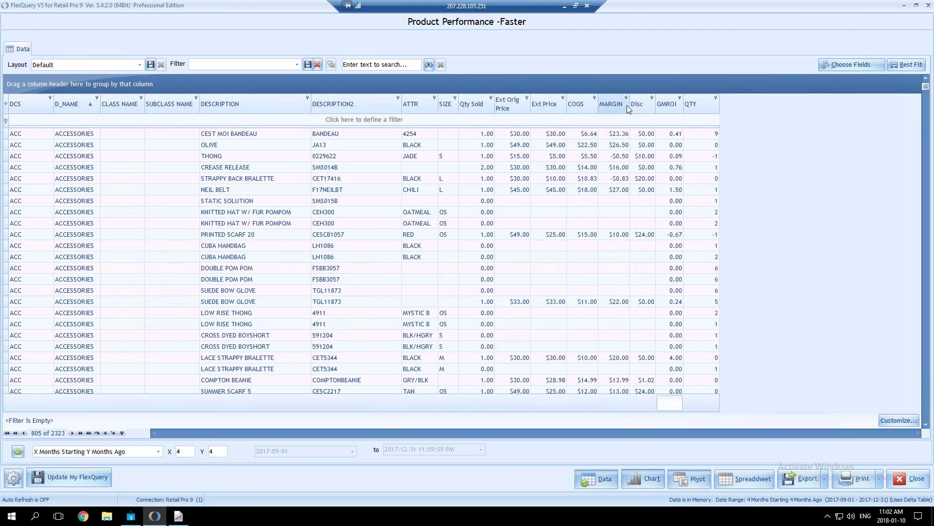
pyautogui.moveTo(644, 102); pyautogui.dragTo(534, 107)
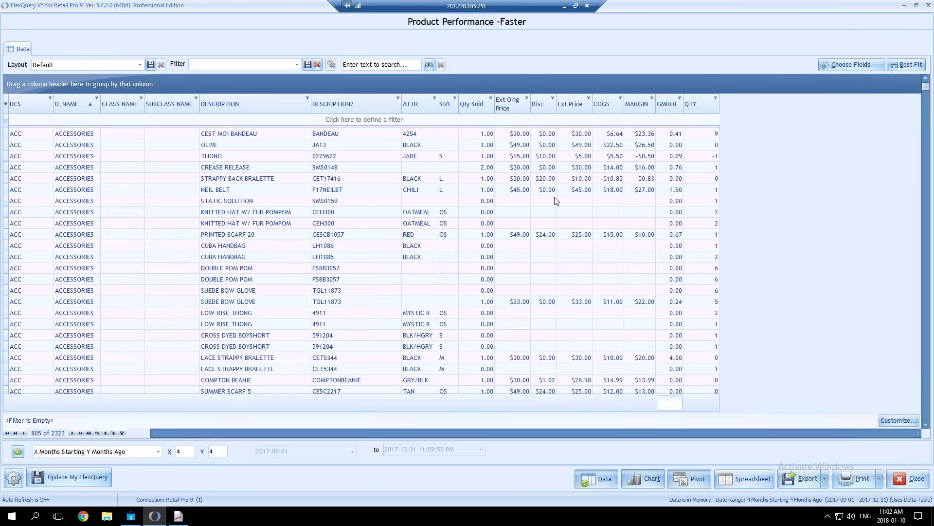
pyautogui.click(521, 157)
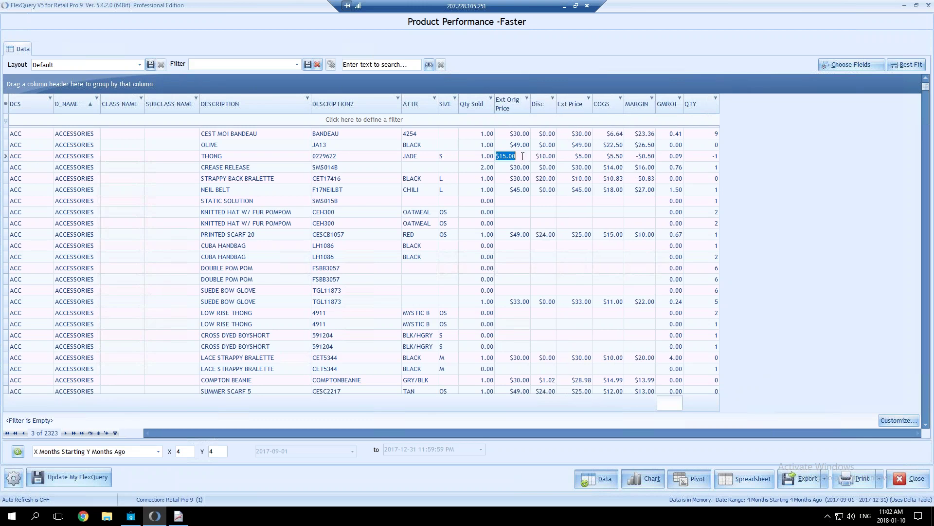
# Examine the prices, margin and on-hand quantity on the THONG row.
pyautogui.click(555, 156)
pyautogui.press('Tab')
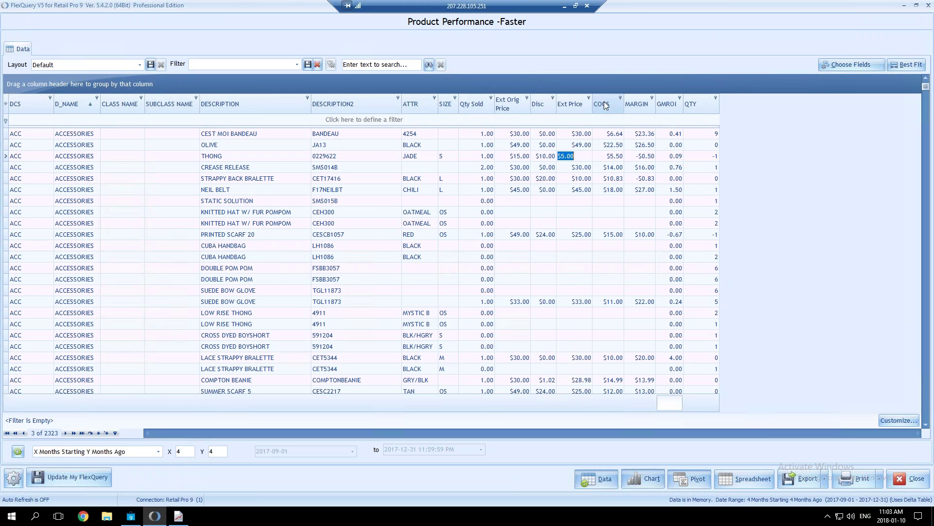
pyautogui.click(643, 157)
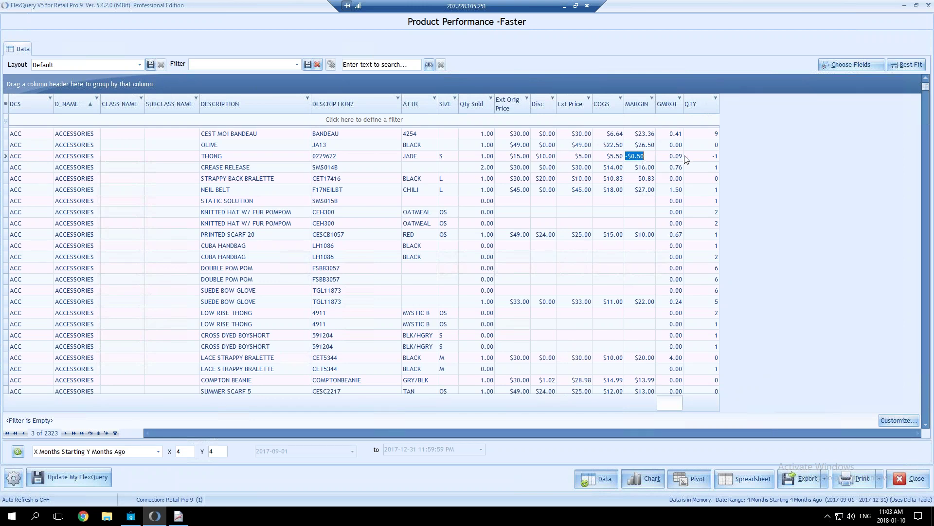
pyautogui.click(705, 159)
pyautogui.click(757, 159)
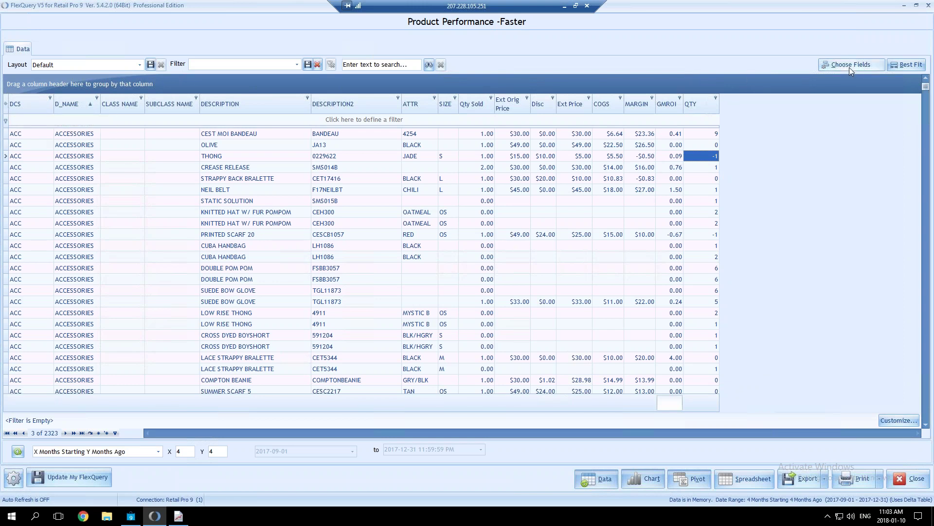
# Best-fit all column widths and add Sum footers to the Qty Sold and Ext Orig Price columns.
pyautogui.click(904, 65)
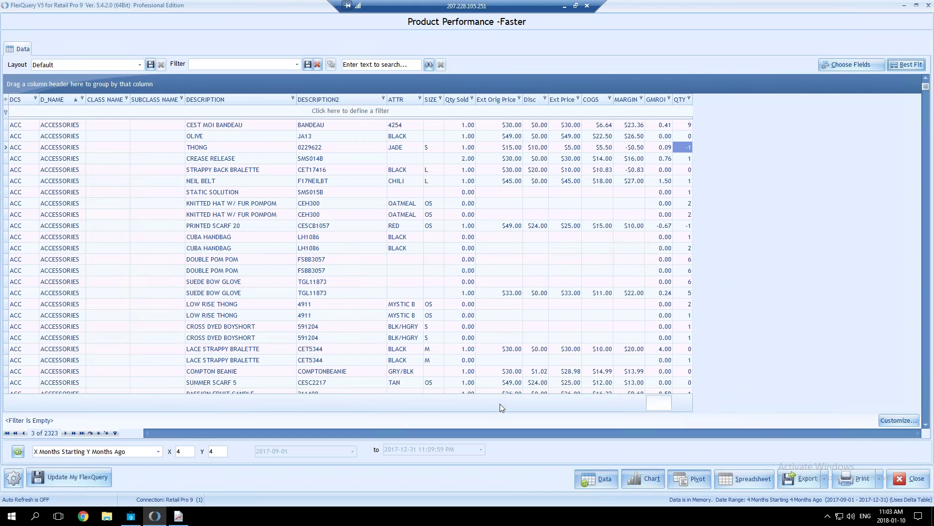
pyautogui.rightClick(457, 404)
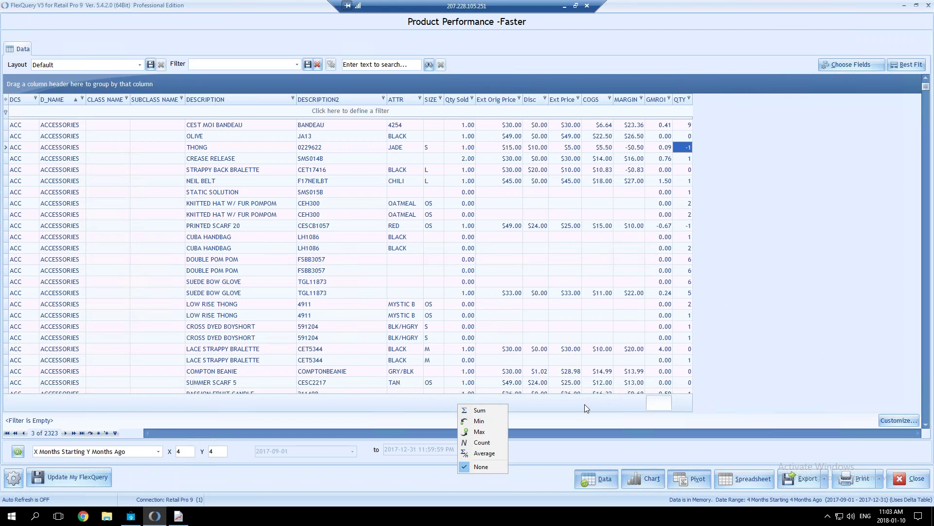
pyautogui.click(493, 409)
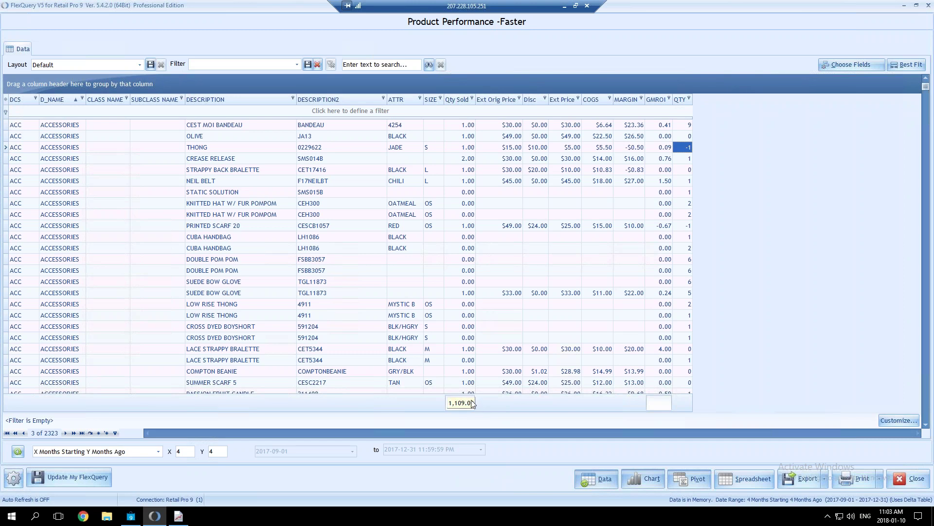
pyautogui.rightClick(500, 409)
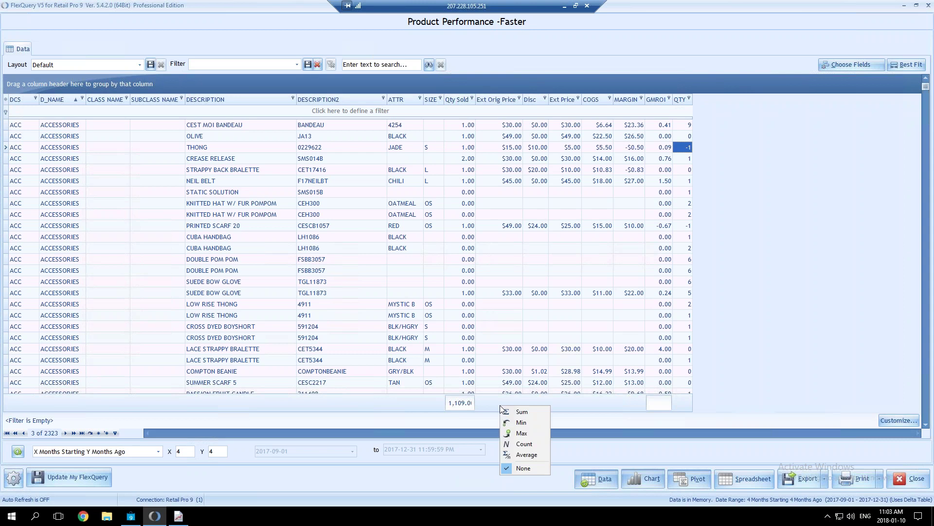
pyautogui.click(525, 413)
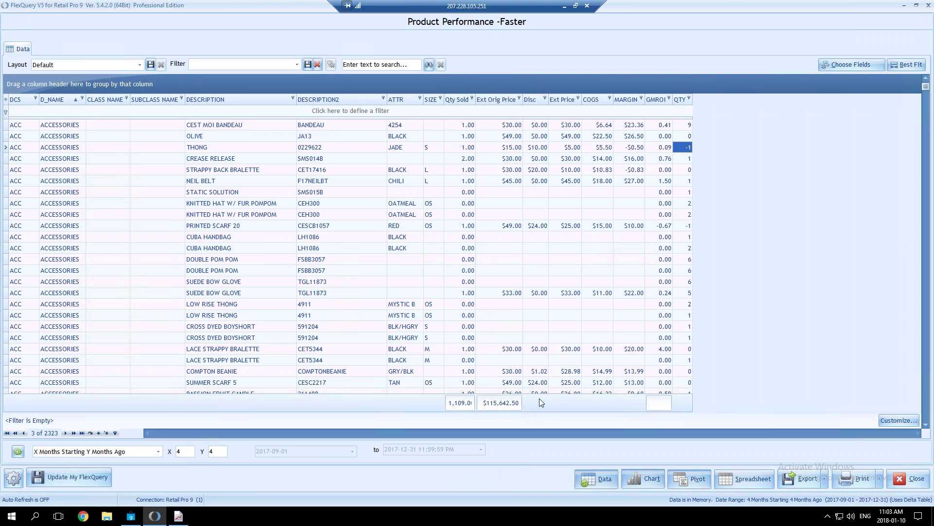
# Add an Average footer to the Disc column and a Sum footer to the QTY column.
pyautogui.rightClick(541, 401)
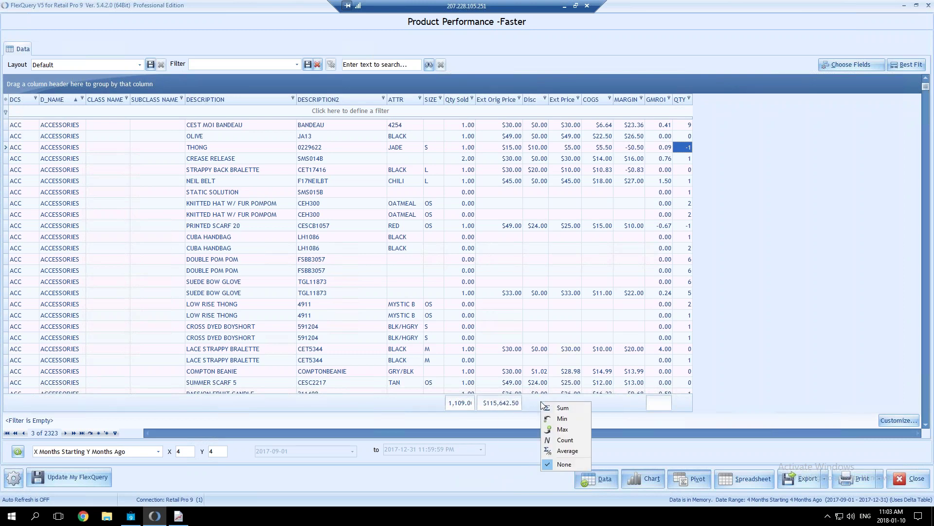
pyautogui.click(553, 452)
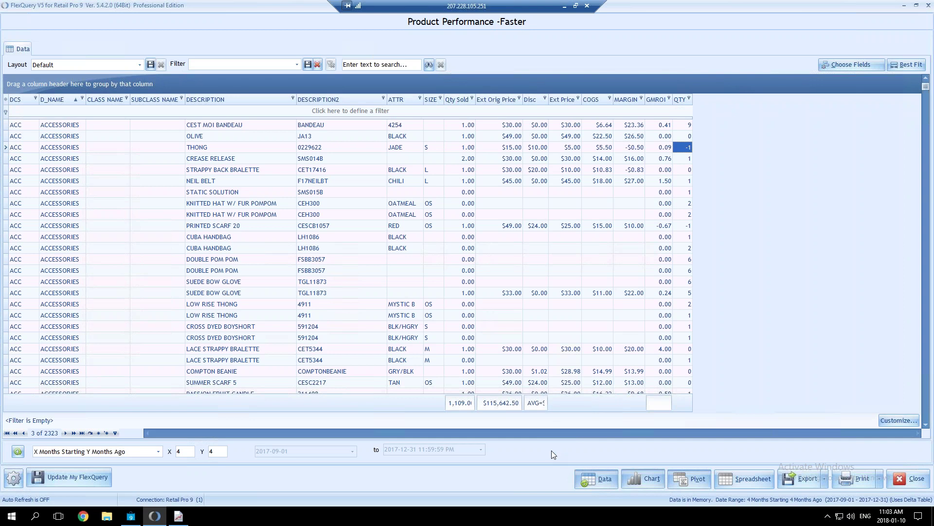
pyautogui.rightClick(633, 402)
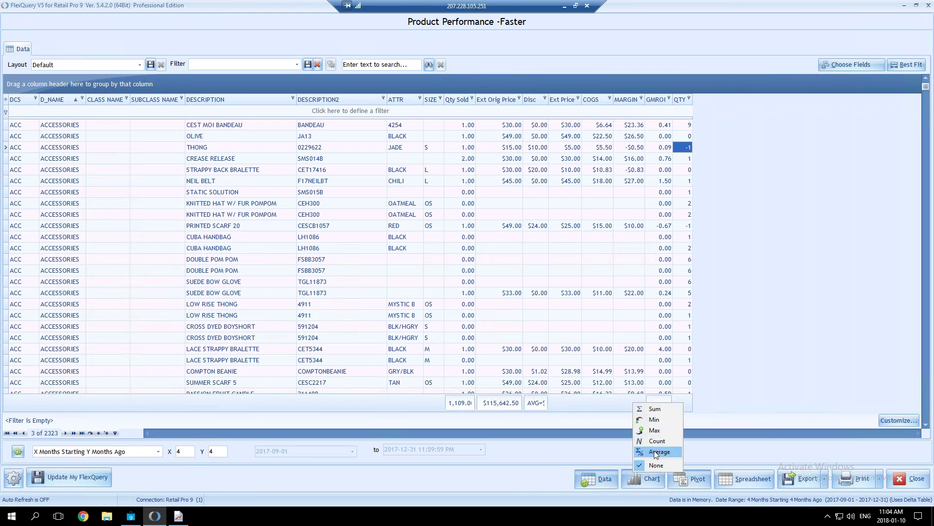
pyautogui.rightClick(687, 399)
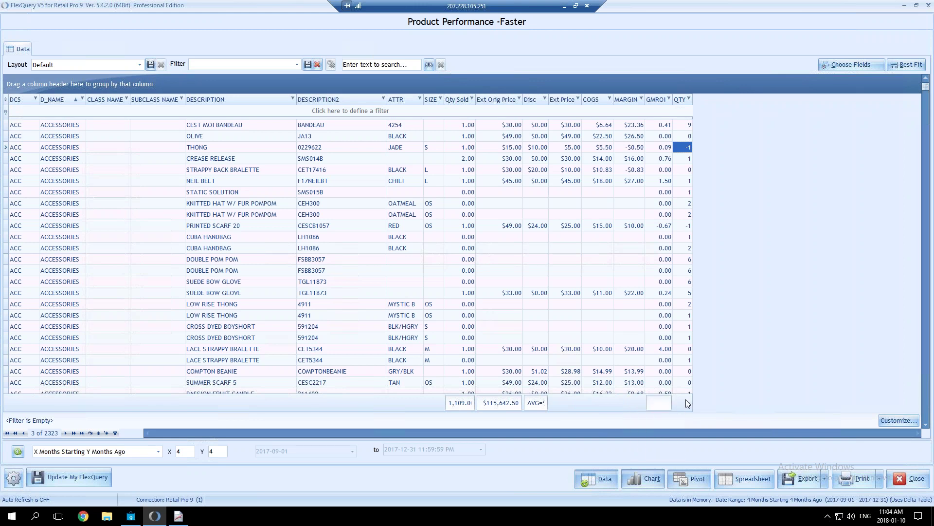
pyautogui.rightClick(685, 399)
pyautogui.click(705, 406)
# Group the results by SIZE and expand the group with the blank size.
pyautogui.moveTo(433, 100); pyautogui.dragTo(22, 85)
pyautogui.scroll(-3, 732, 211)
pyautogui.scroll(5, 732, 211)
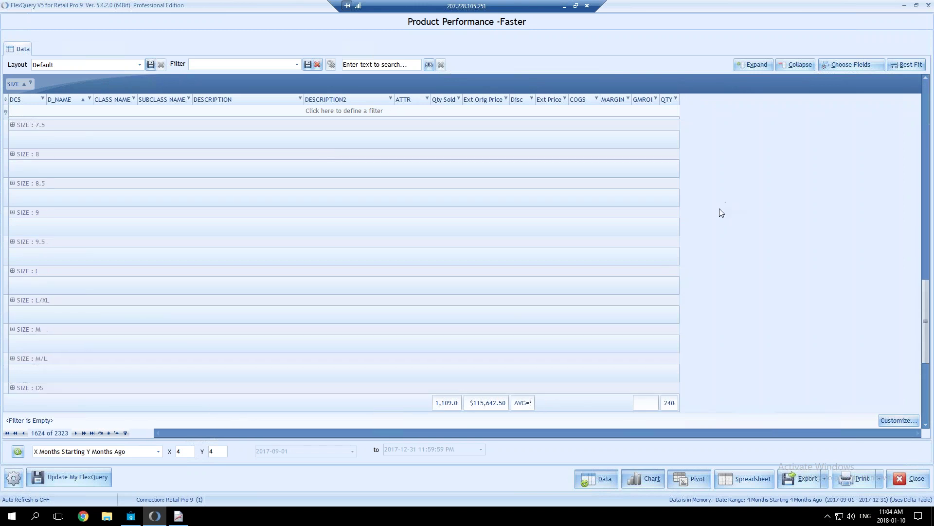
pyautogui.scroll(9, 719, 209)
pyautogui.scroll(10, 725, 210)
pyautogui.scroll(2, 724, 209)
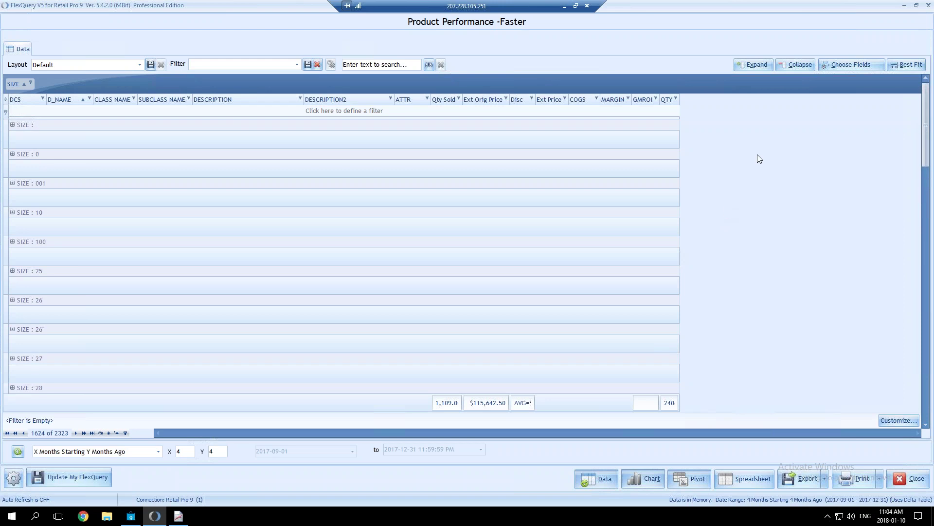
pyautogui.click(12, 125)
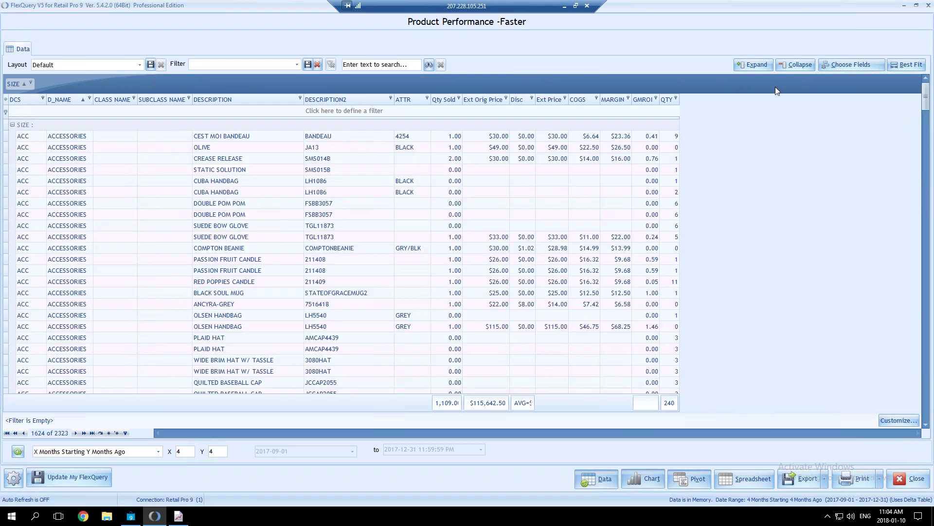
# Expand all SIZE groups and look through the items listed under the blank size.
pyautogui.click(782, 64)
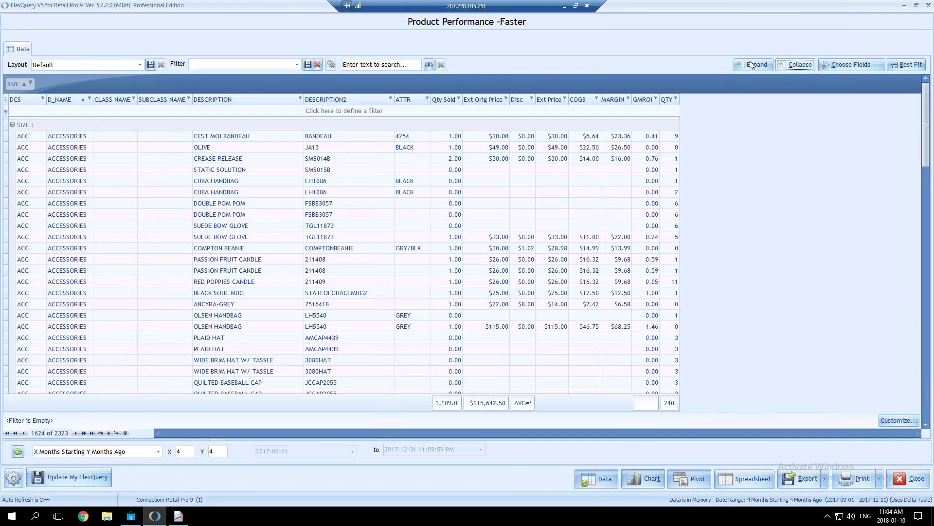
pyautogui.click(752, 64)
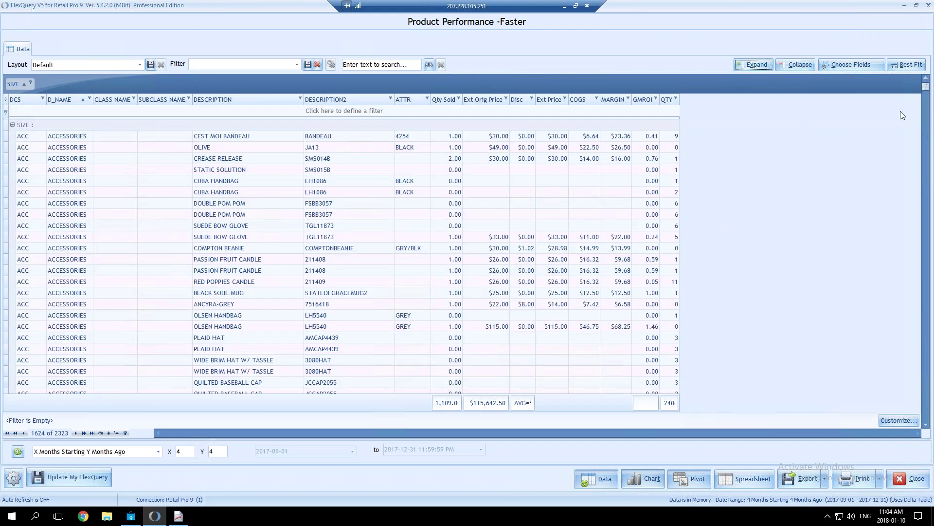
pyautogui.moveTo(924, 89); pyautogui.dragTo(927, 111)
pyautogui.scroll(-2, 776, 240)
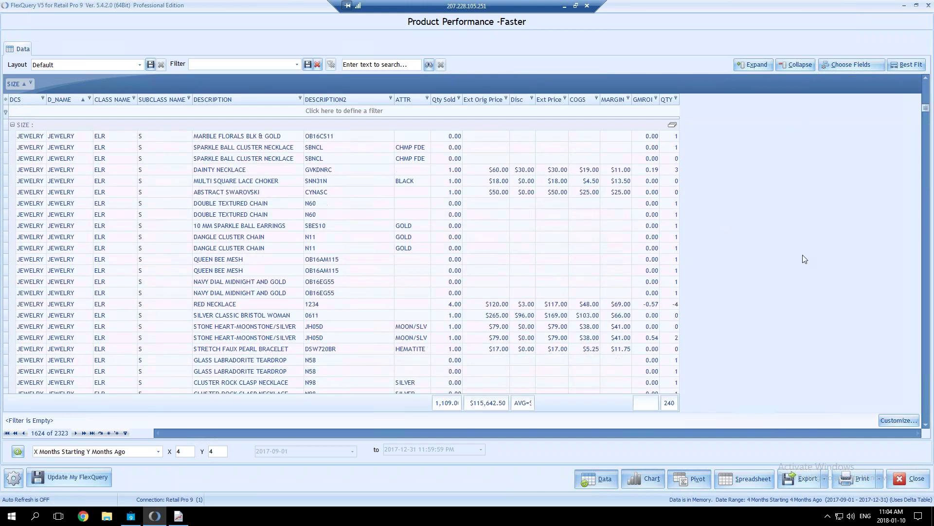
pyautogui.scroll(-3, 788, 251)
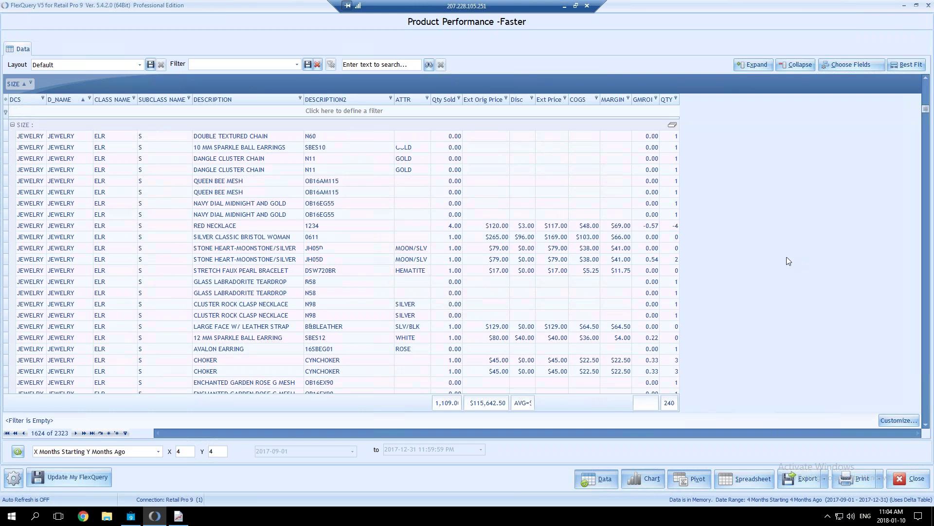
pyautogui.click(927, 78)
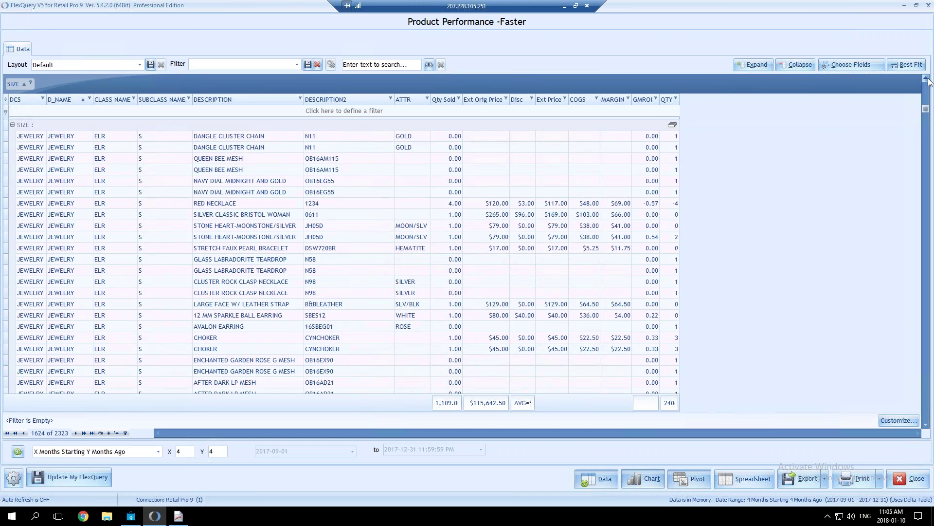
# Collapse the blank, 001 and 0 size groups individually, followed by all remaining groups.
pyautogui.click(13, 124)
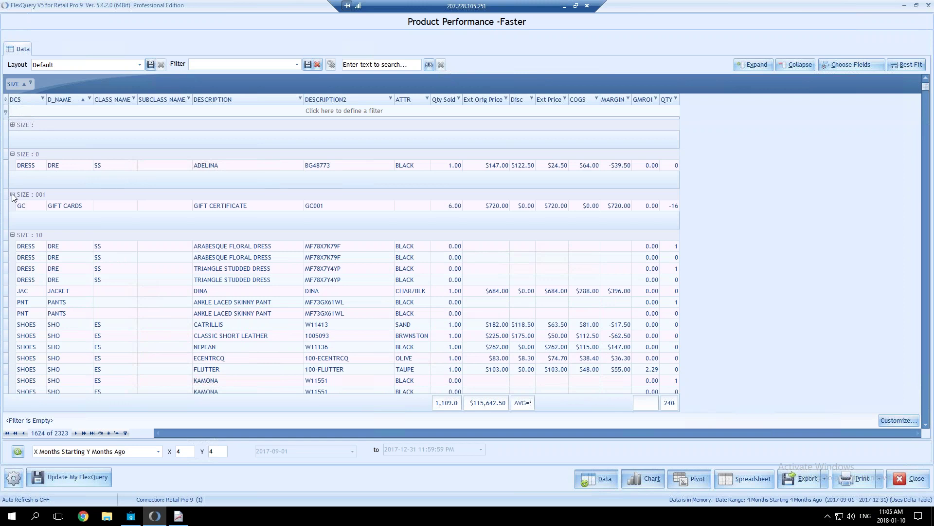
pyautogui.click(13, 195)
pyautogui.click(13, 154)
pyautogui.click(796, 64)
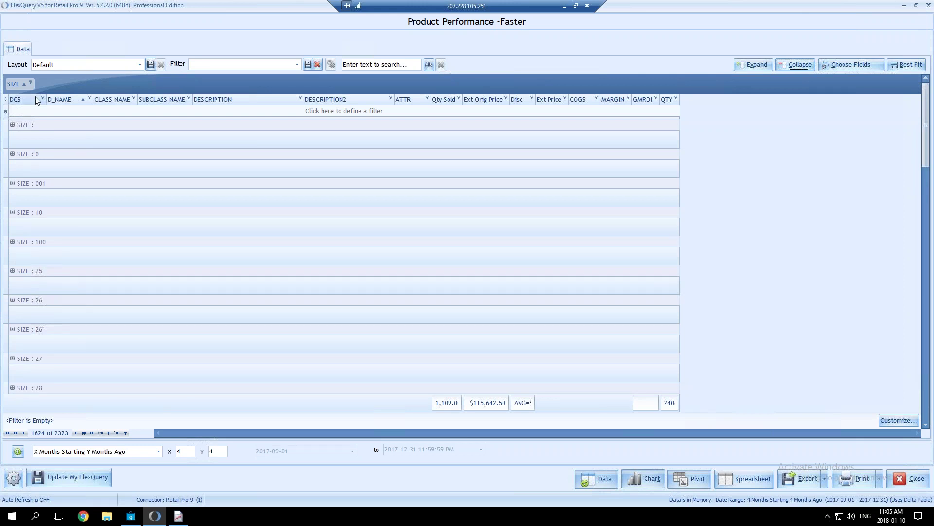
# Group by DCS above SIZE, expand all groups and collapse the blank-size group under ACC.
pyautogui.moveTo(23, 100); pyautogui.dragTo(9, 84)
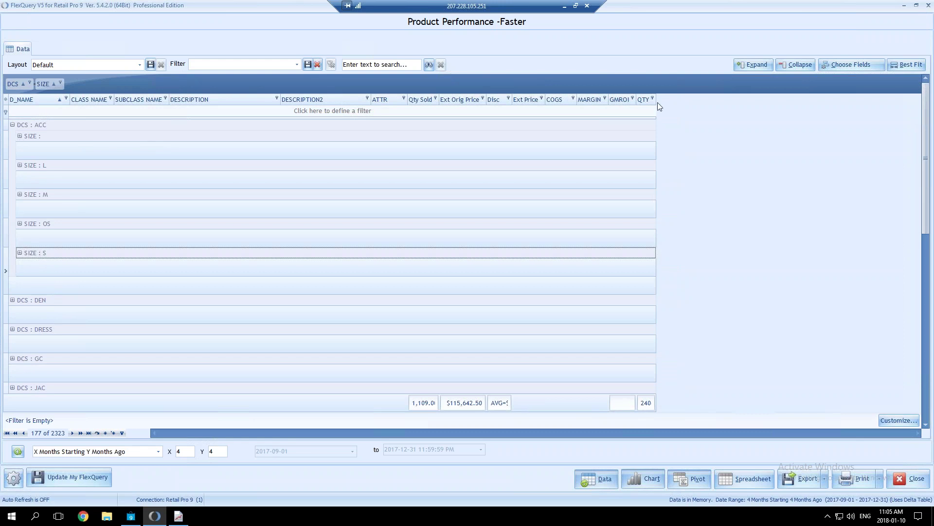
pyautogui.click(755, 64)
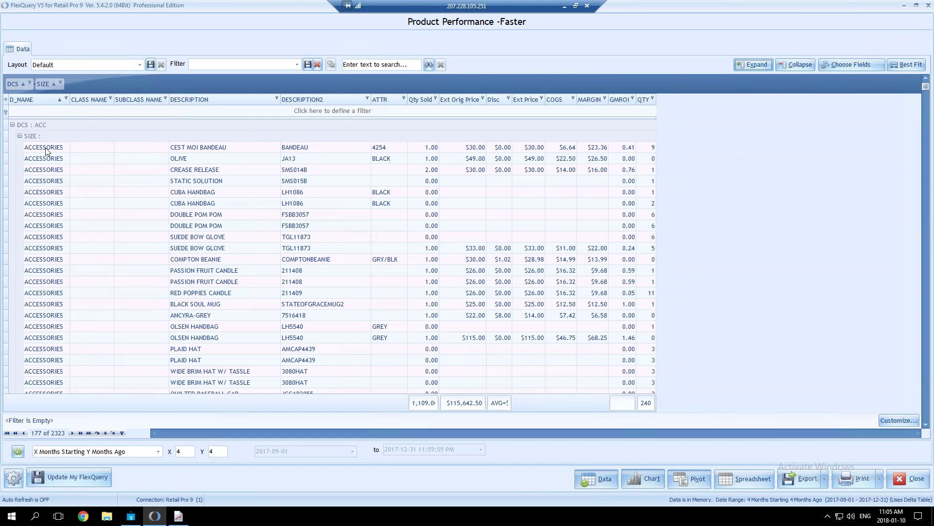
pyautogui.scroll(-2, 87, 223)
pyautogui.scroll(-3, 96, 238)
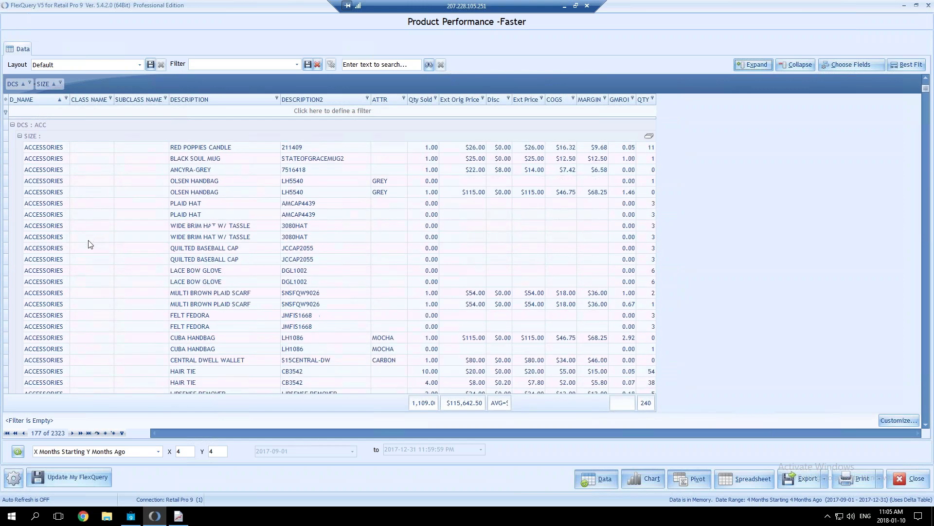
pyautogui.scroll(-2, 88, 245)
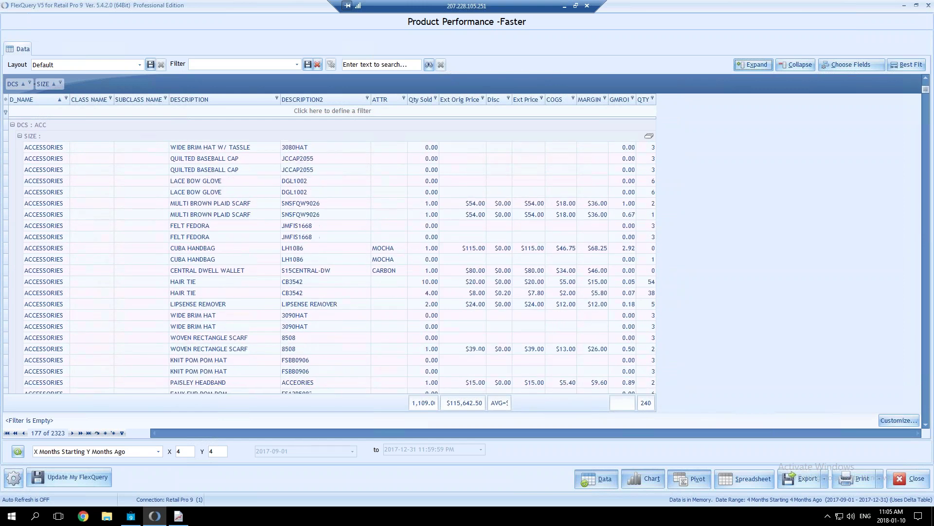
pyautogui.click(19, 136)
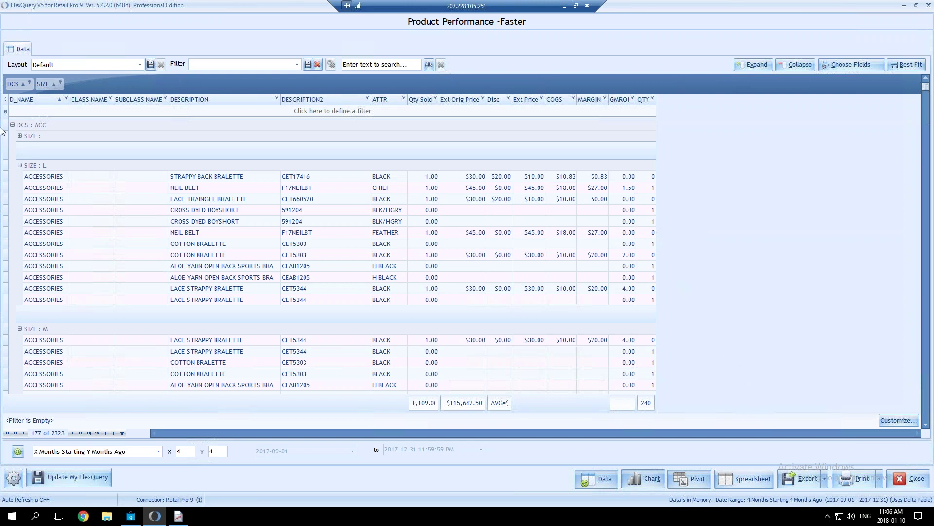
# Remove both groupings, returning SIZE to its place after ATTR and DCS to the first column.
pyautogui.click(765, 68)
pyautogui.moveTo(51, 81); pyautogui.dragTo(404, 98)
pyautogui.moveTo(15, 84); pyautogui.dragTo(18, 100)
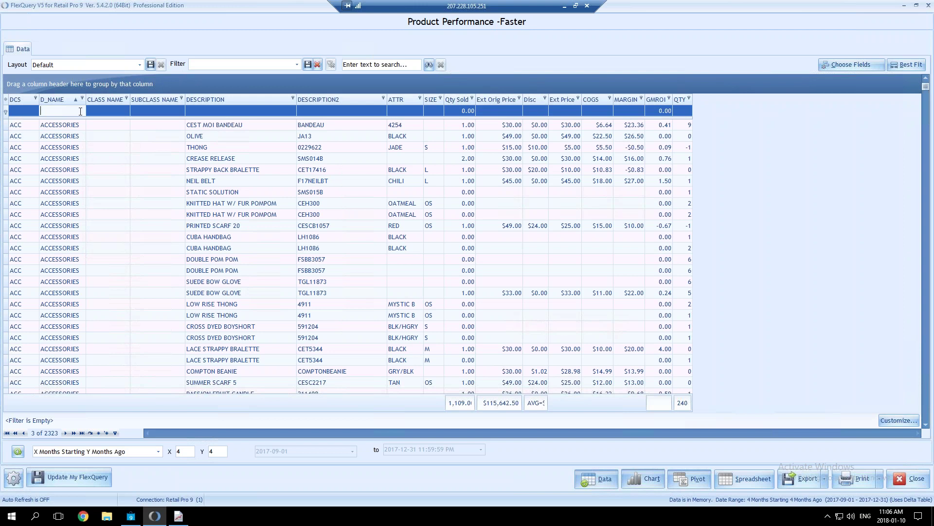
# Filter the results to rows with D_NAME JACKET and SIZE XS.
pyautogui.write('JACKET')
pyautogui.press('Tab')
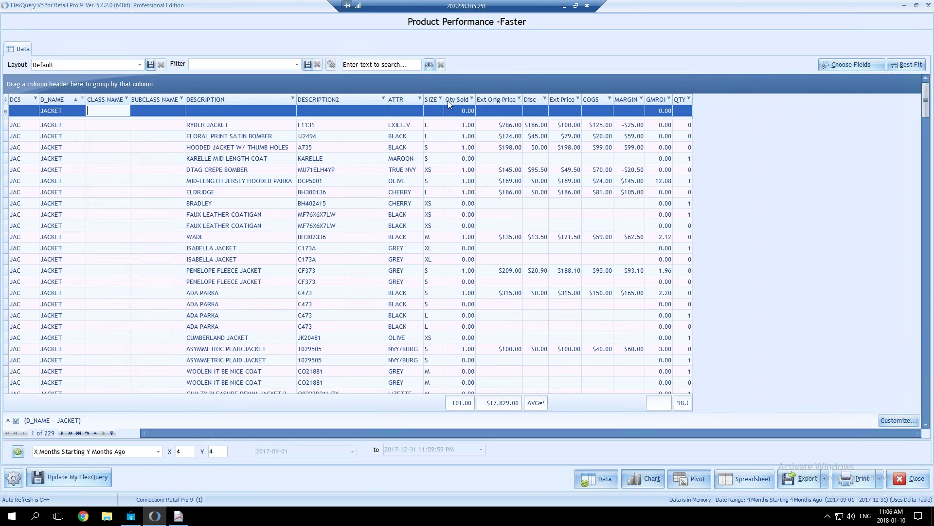
pyautogui.click(427, 110)
pyautogui.write('XS')
pyautogui.press('Tab')
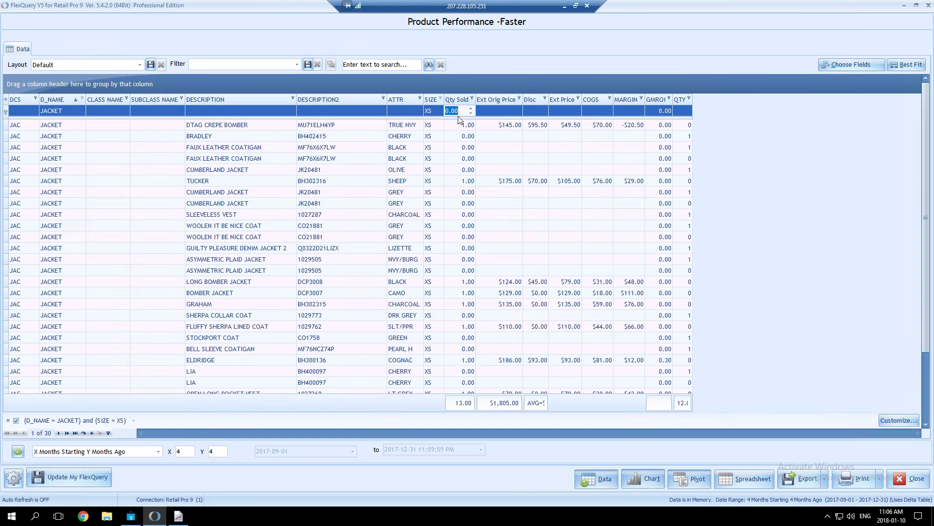
# Clear the SIZE and D_NAME values from the filter row.
pyautogui.click(436, 112)
pyautogui.press('BackSpace')
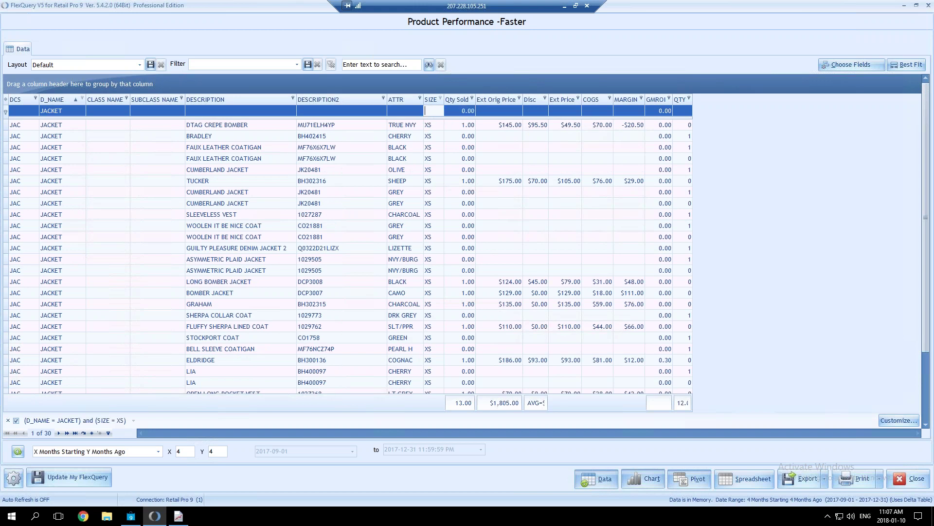
pyautogui.press('Tab')
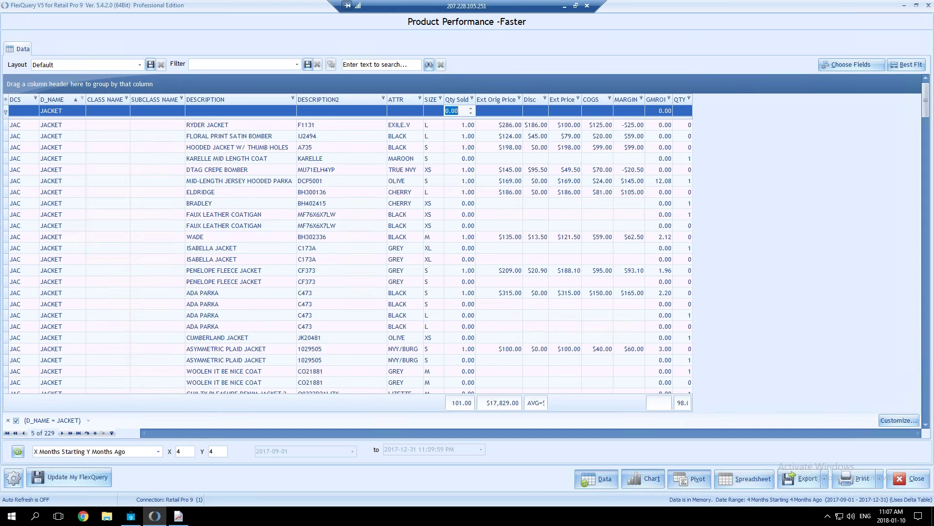
pyautogui.click(69, 111)
pyautogui.press('BackSpace')
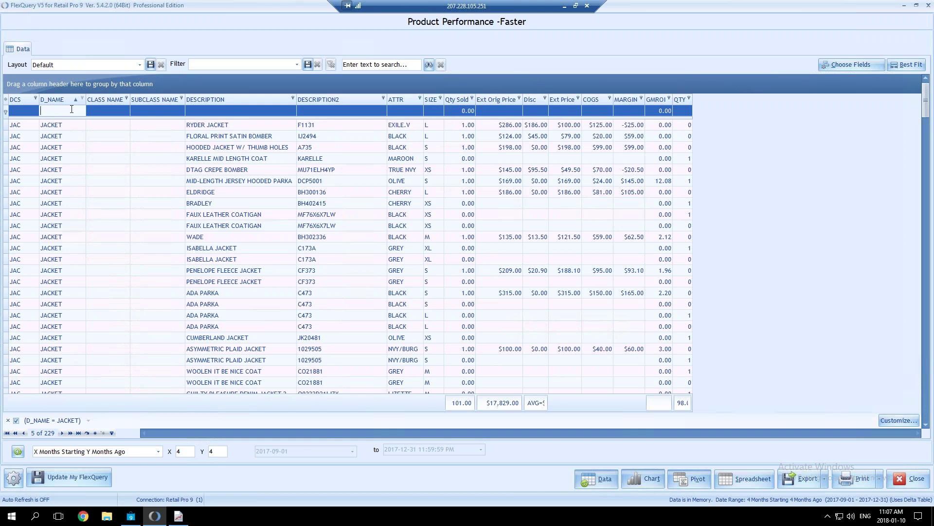
pyautogui.press('Tab')
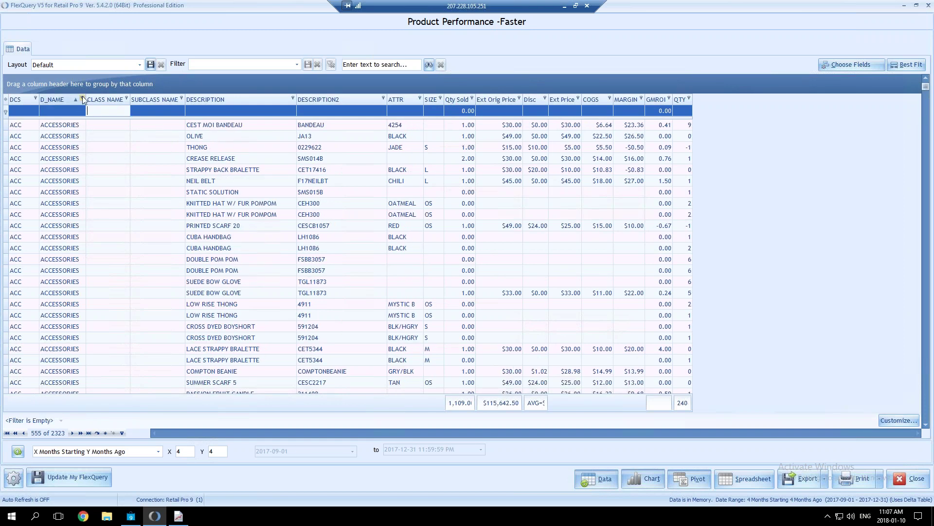
# Start a custom filter on D_NAME with the condition equals JACKETS.
pyautogui.click(293, 97)
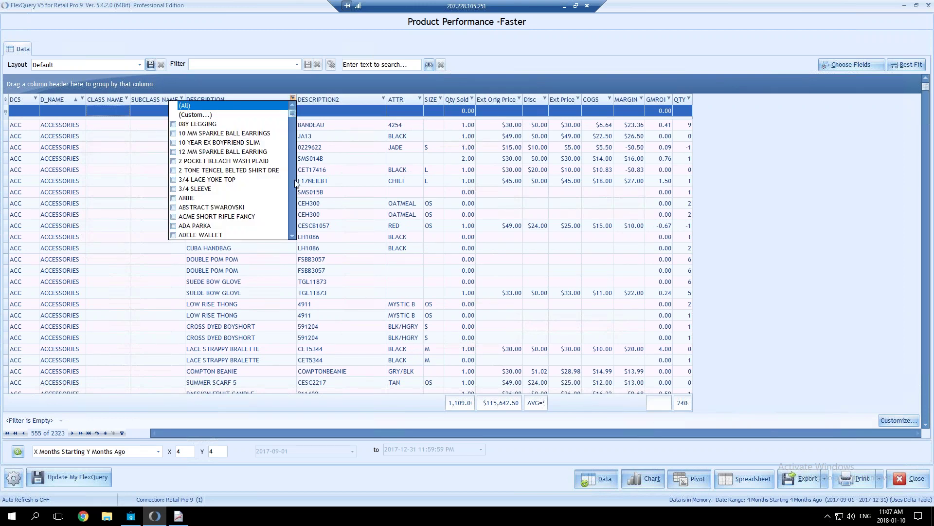
pyautogui.click(84, 98)
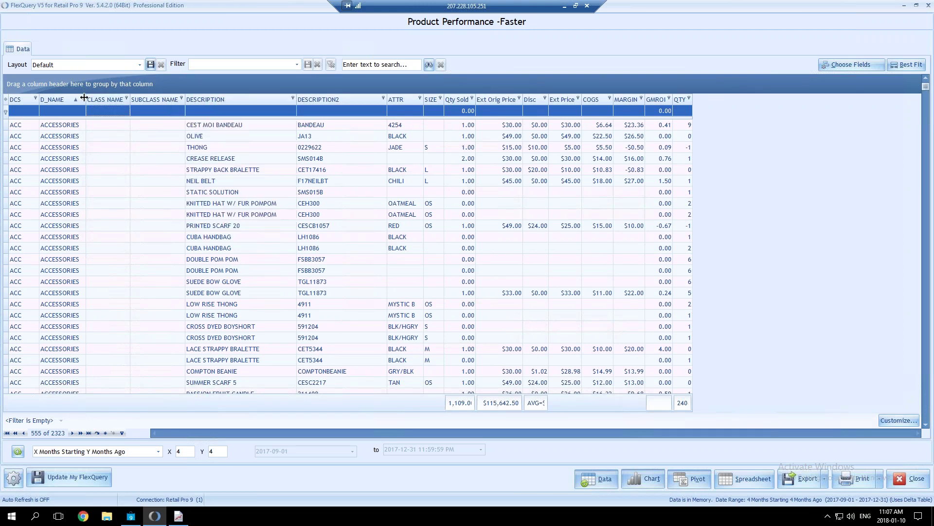
pyautogui.click(83, 97)
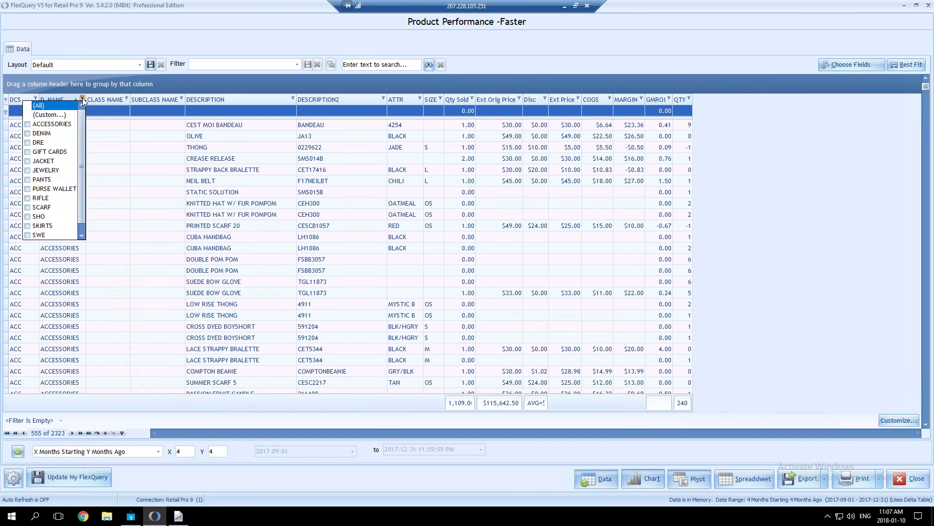
pyautogui.click(53, 116)
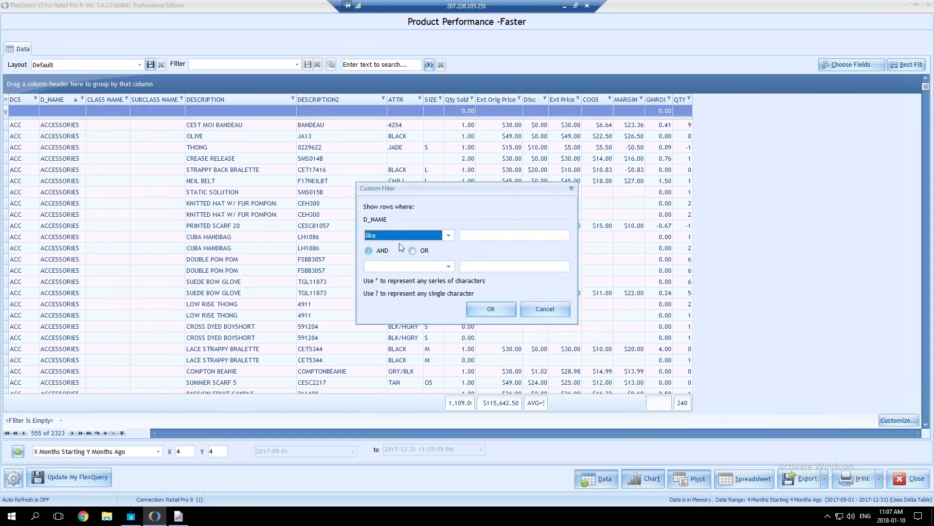
pyautogui.click(450, 233)
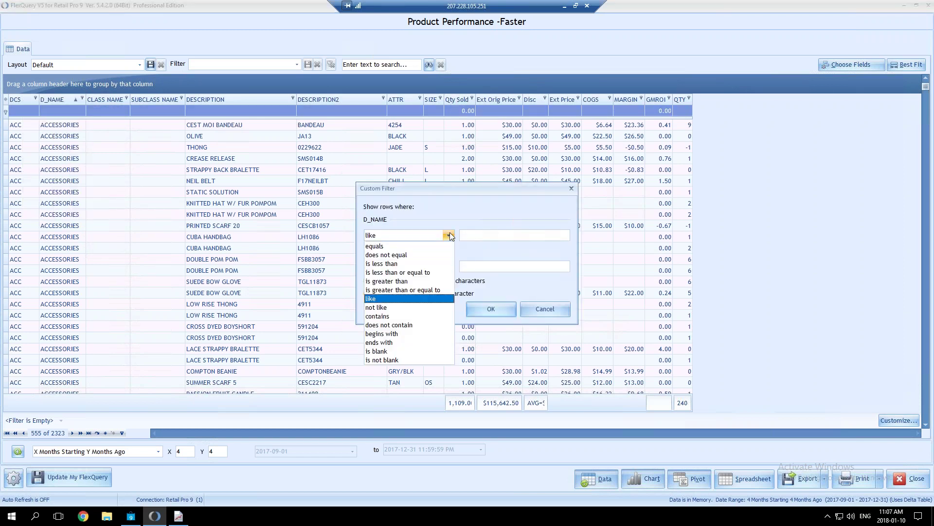
pyautogui.click(415, 246)
pyautogui.write('JACKETS')
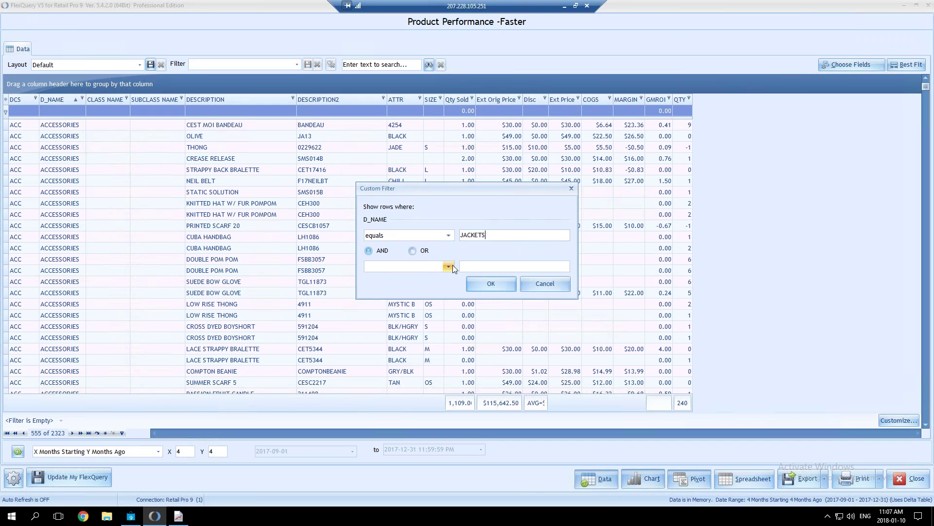
# Add an OR condition equals TOPS to the custom D_NAME filter and apply it.
pyautogui.click(453, 266)
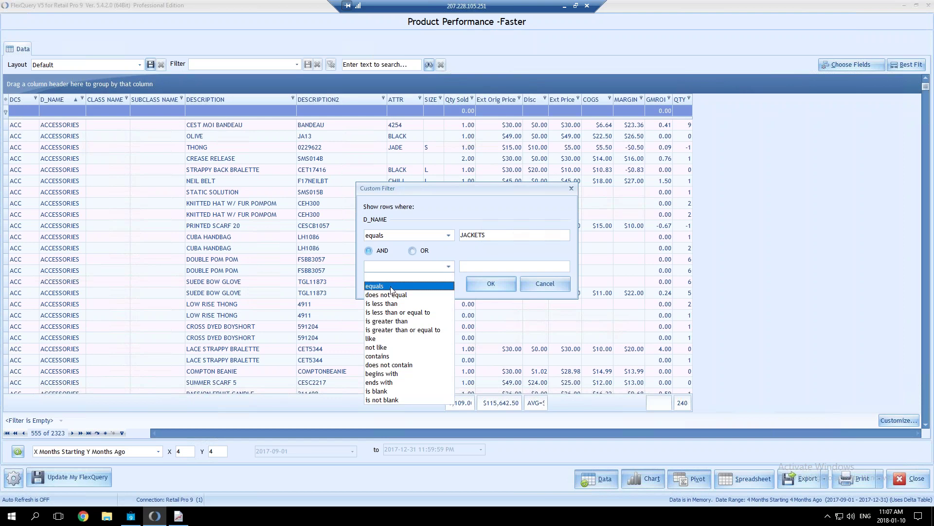
pyautogui.click(412, 250)
pyautogui.click(449, 267)
pyautogui.click(453, 279)
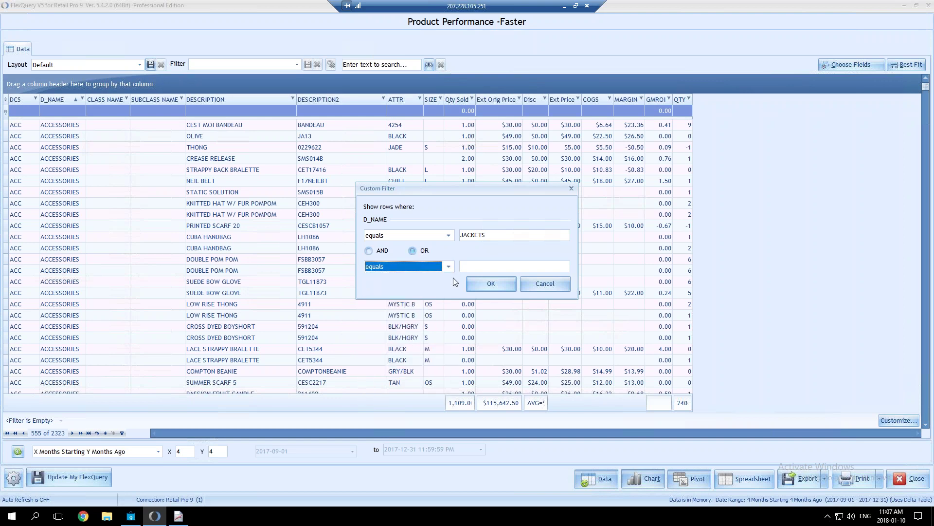
pyautogui.click(478, 269)
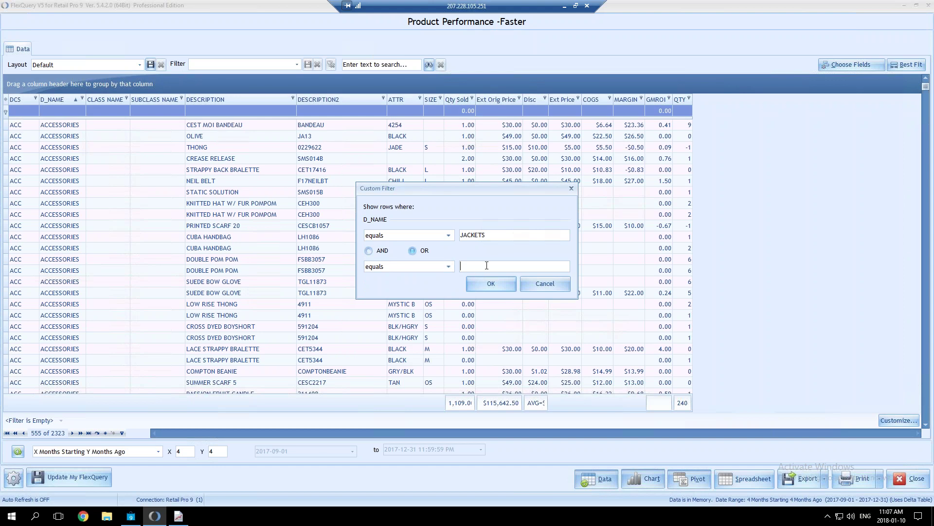
pyautogui.write('TOPS')
pyautogui.click(491, 283)
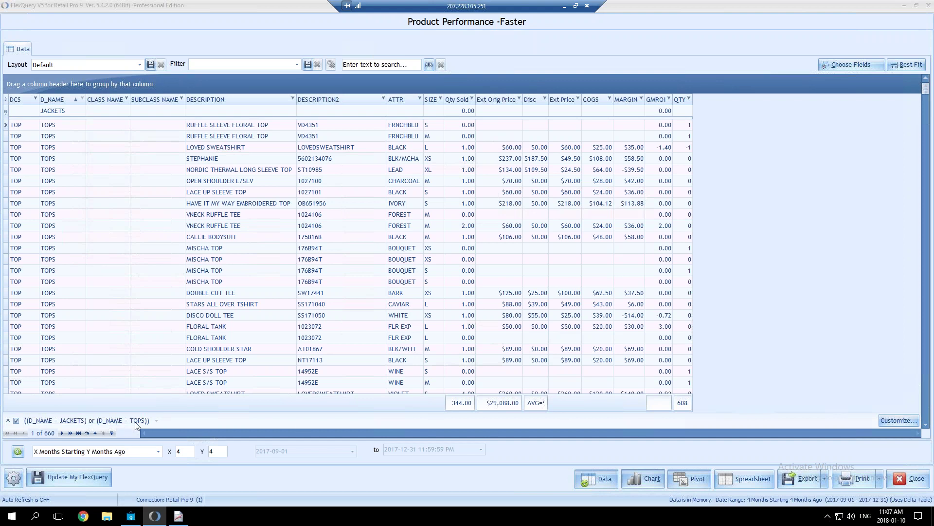
# Switch off the active D_NAME filter without deleting it and view the list of recently used filters.
pyautogui.click(16, 421)
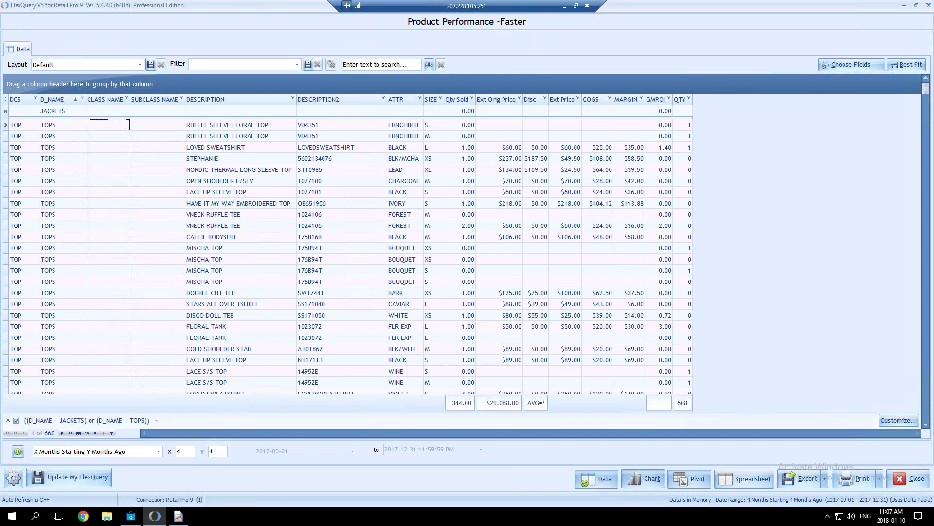
pyautogui.click(17, 421)
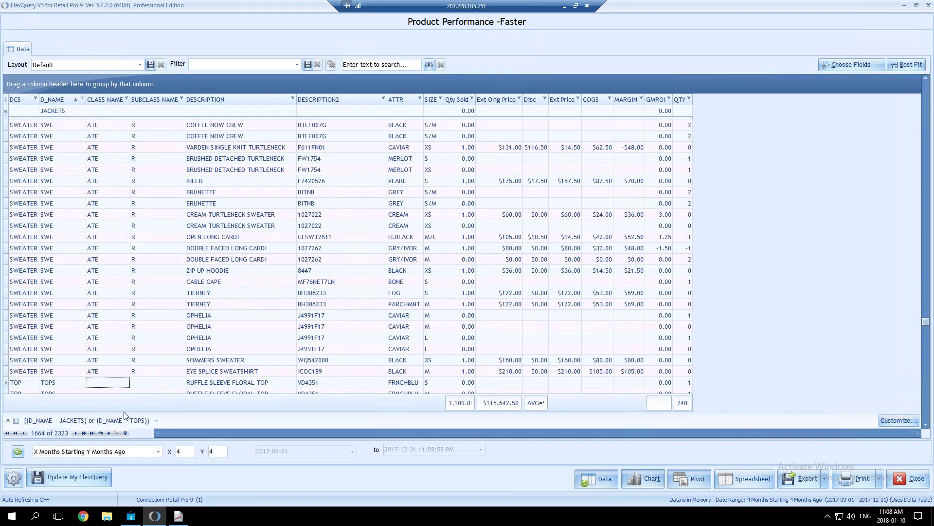
pyautogui.click(156, 421)
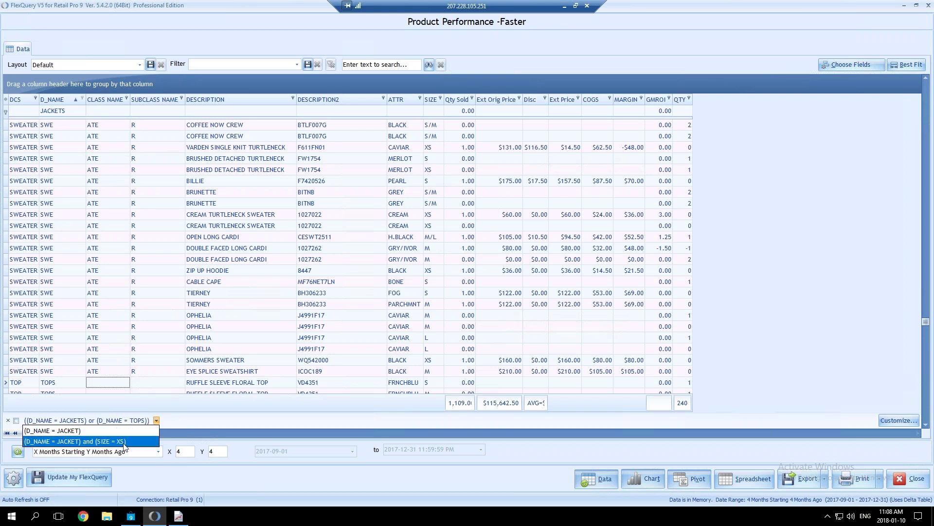
pyautogui.click(180, 419)
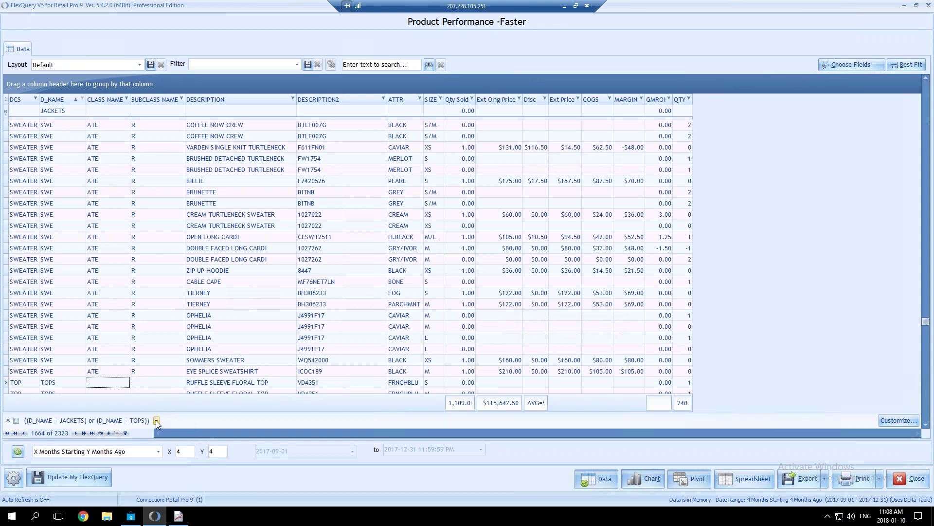
# Open the filter in the Filter Builder and add the condition Qty Sold is greater than or equal to 1.
pyautogui.click(124, 433)
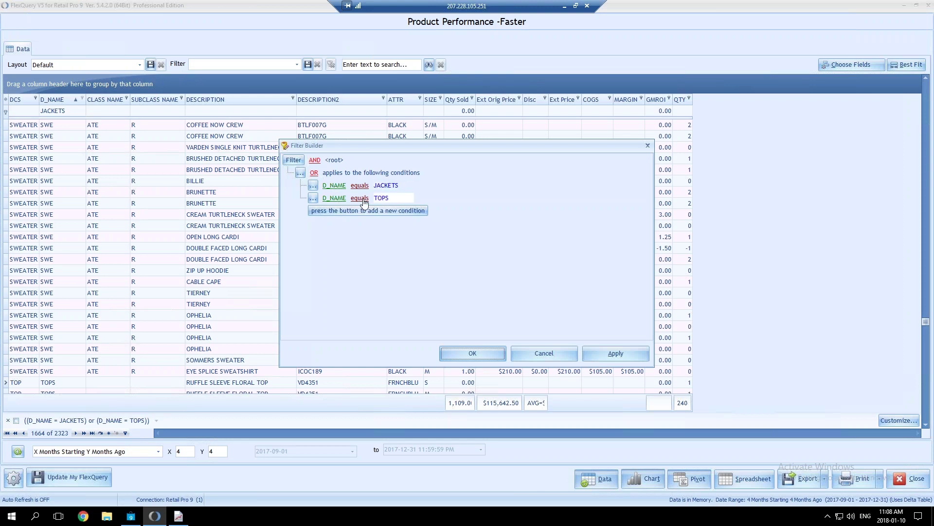
pyautogui.click(348, 210)
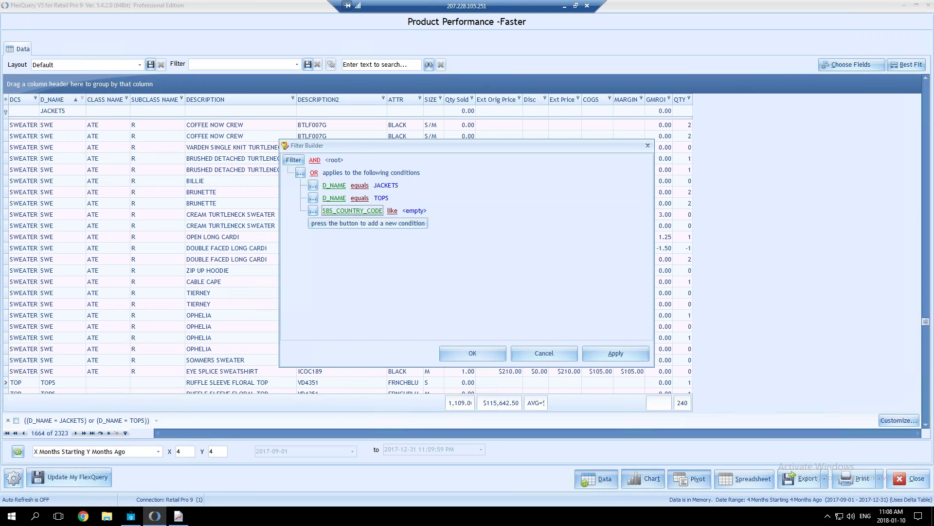
pyautogui.click(348, 211)
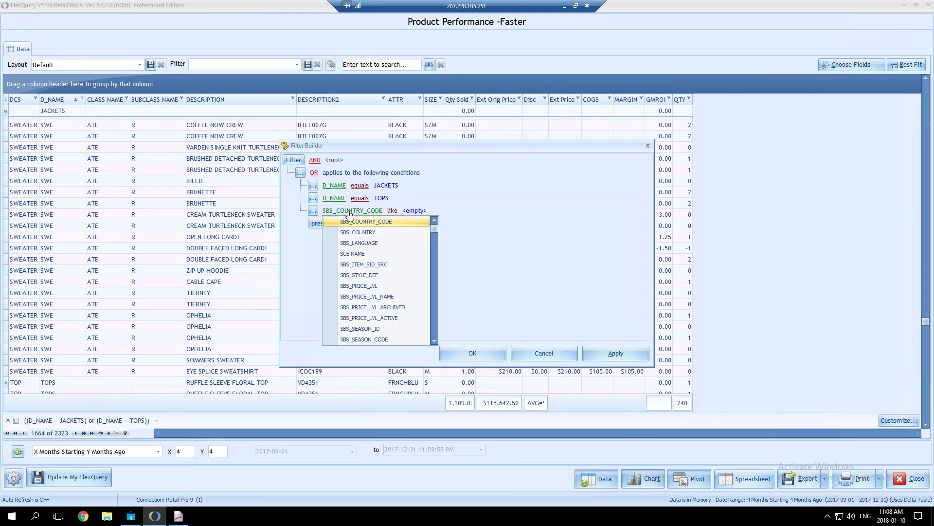
pyautogui.moveTo(435, 235); pyautogui.dragTo(431, 331)
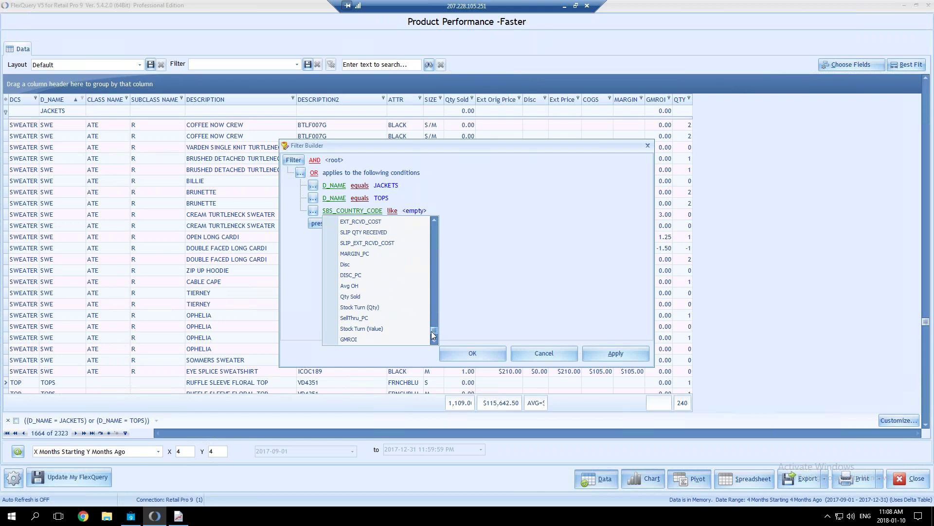
pyautogui.click(365, 297)
pyautogui.click(384, 211)
pyautogui.click(360, 210)
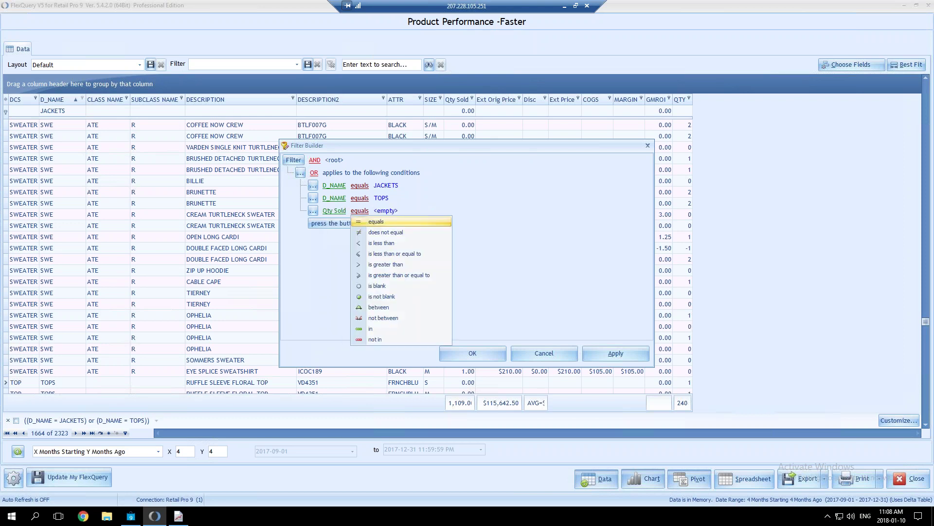
pyautogui.click(383, 276)
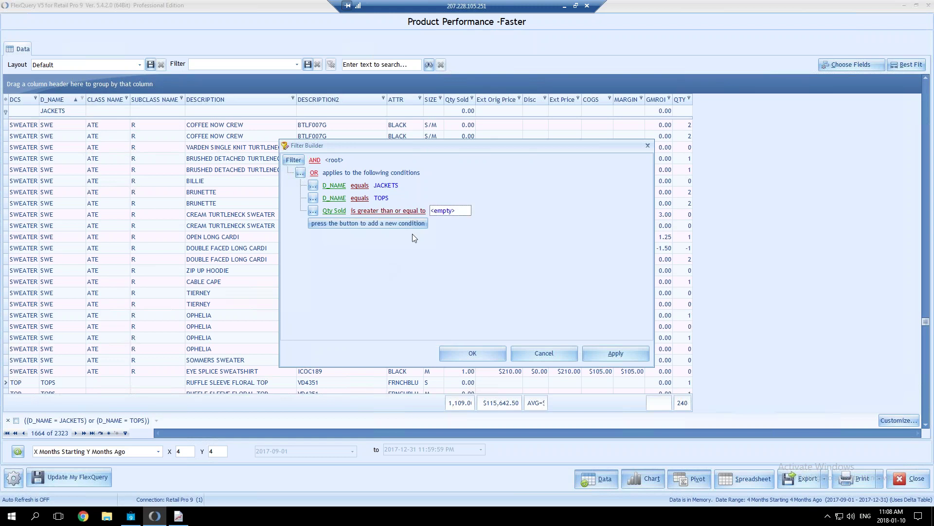
pyautogui.click(462, 213)
pyautogui.write('1')
# Add a fourth condition to the OR group and search its field list for a quantity field.
pyautogui.click(342, 224)
pyautogui.click(343, 223)
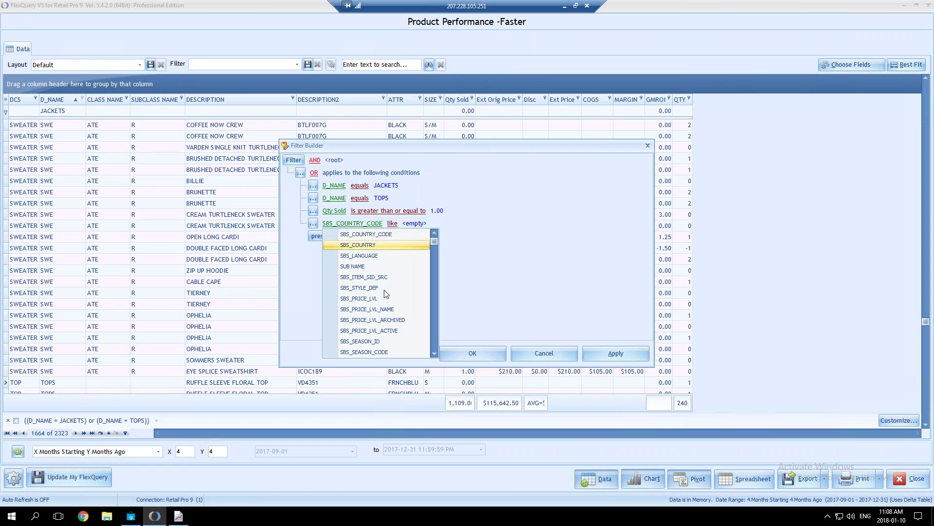
pyautogui.scroll(-10, 387, 299)
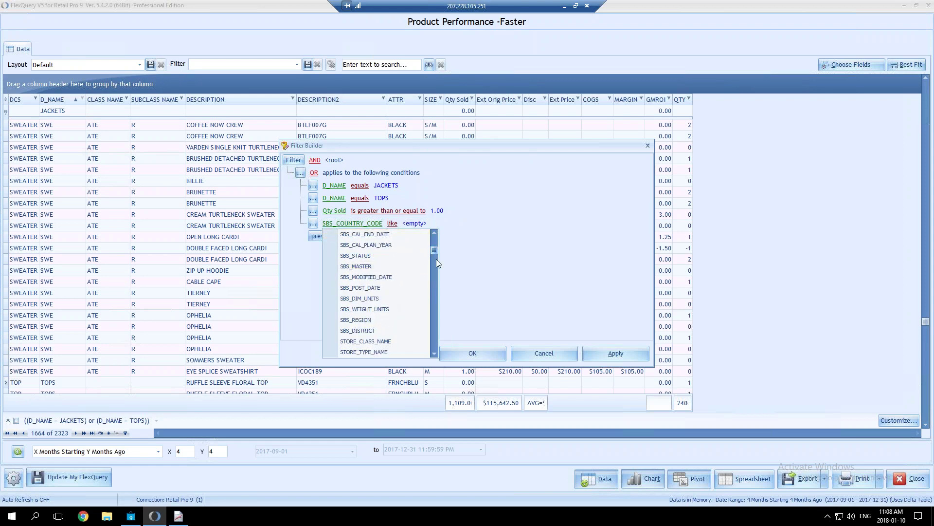
pyautogui.moveTo(436, 264); pyautogui.dragTo(436, 342)
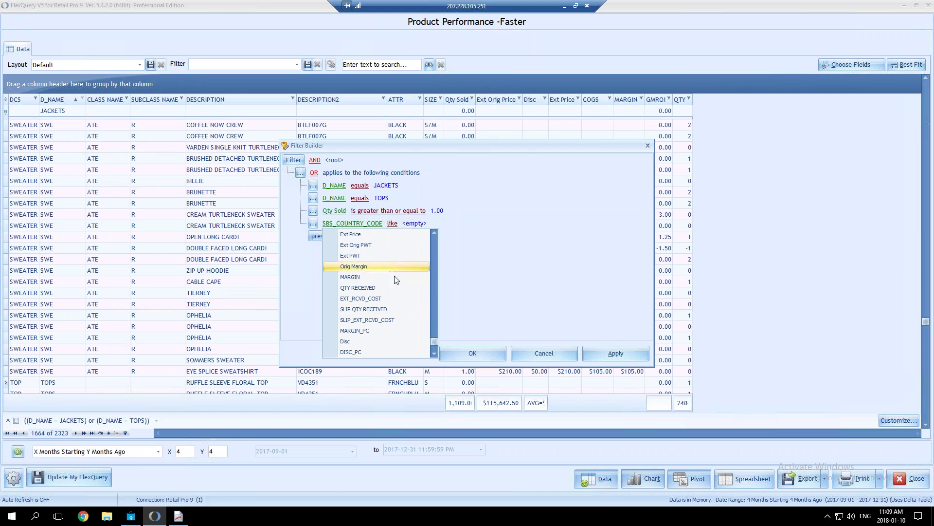
pyautogui.scroll(-3, 396, 277)
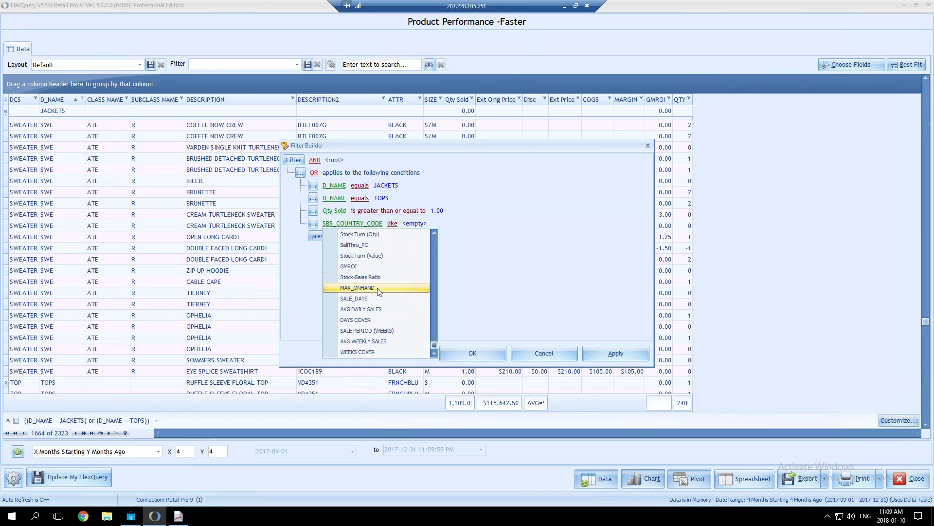
pyautogui.scroll(1, 381, 292)
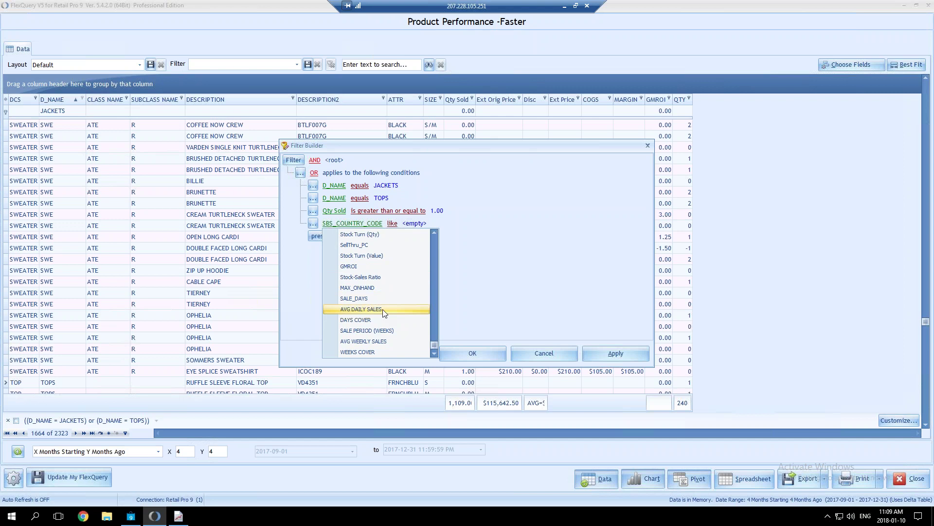
pyautogui.scroll(3, 383, 312)
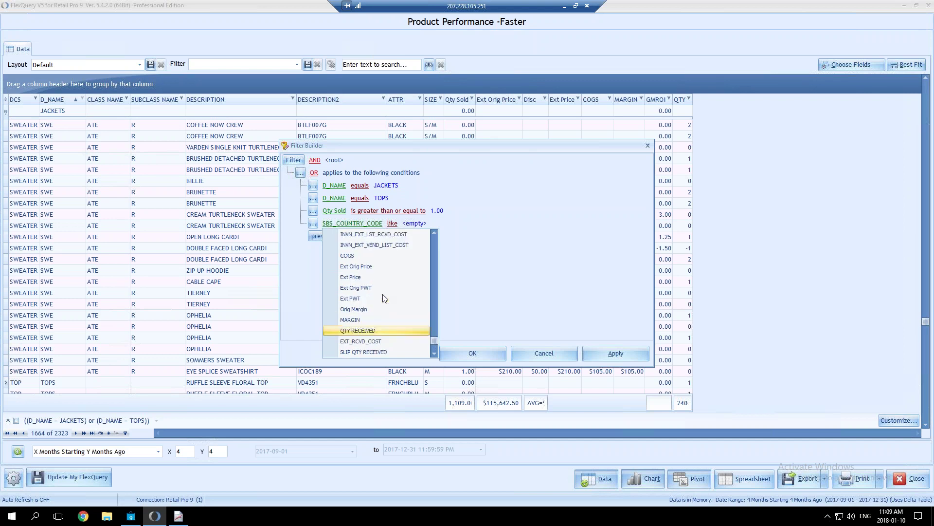
pyautogui.scroll(5, 385, 298)
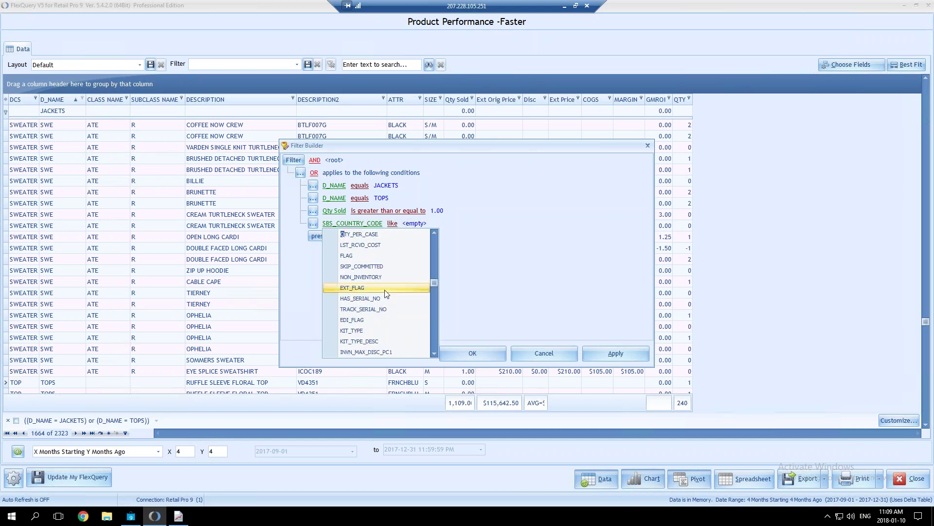
pyautogui.write('ty')
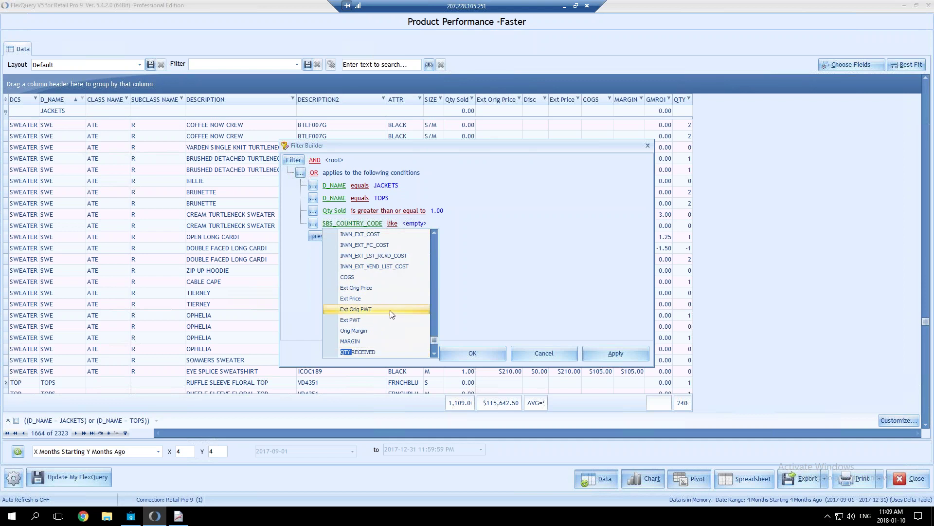
pyautogui.scroll(-2, 386, 319)
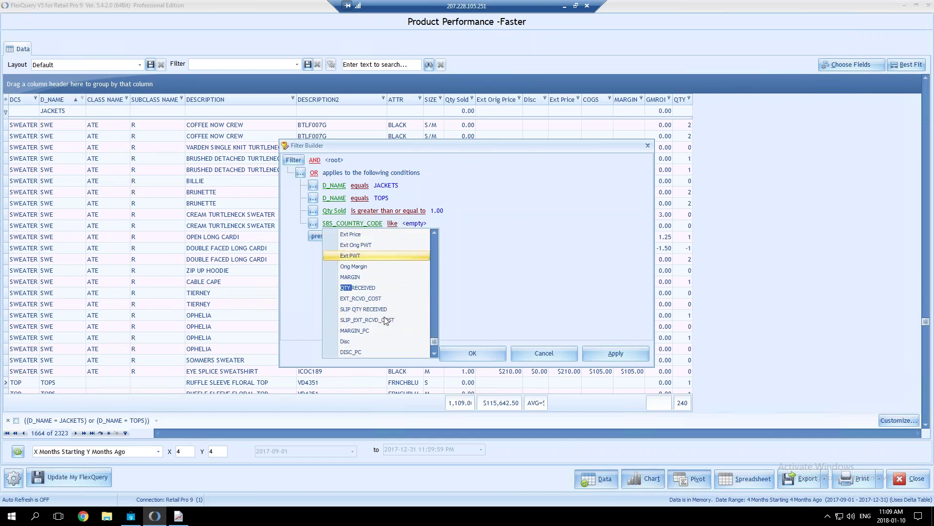
pyautogui.scroll(-3, 385, 319)
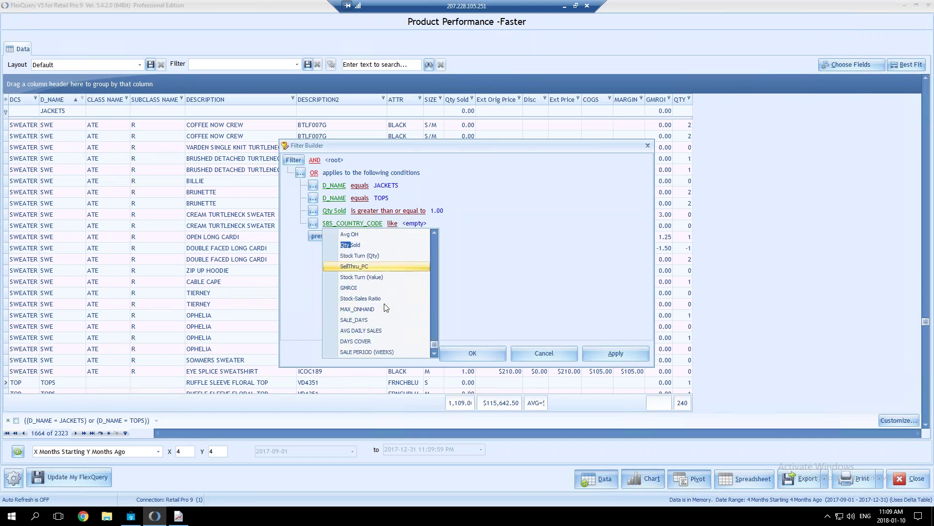
pyautogui.scroll(-5, 386, 308)
# Find the QTY field in the field list and assign it to the fourth condition.
pyautogui.scroll(10, 384, 306)
pyautogui.scroll(5, 379, 302)
pyautogui.scroll(6, 378, 302)
pyautogui.scroll(6, 377, 301)
pyautogui.scroll(6, 371, 298)
pyautogui.scroll(5, 371, 300)
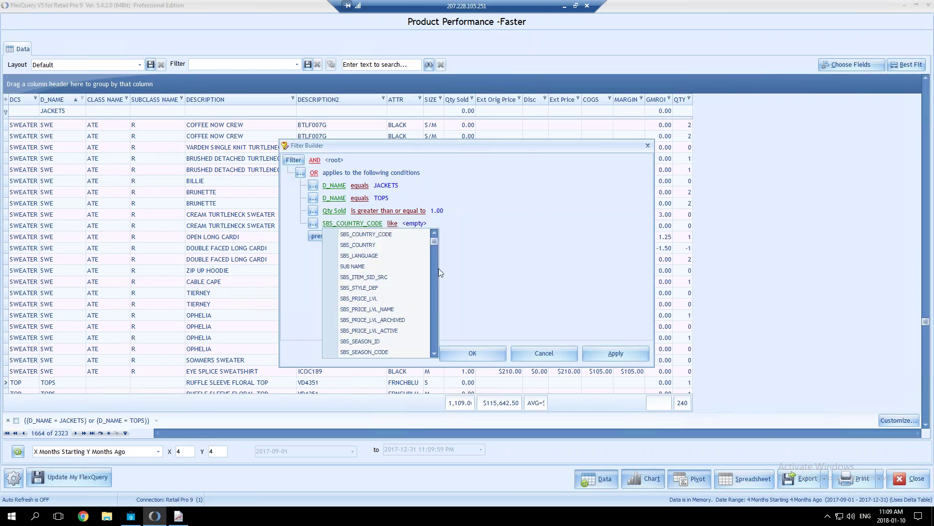
pyautogui.scroll(5, 432, 251)
pyautogui.moveTo(432, 241); pyautogui.dragTo(431, 240)
pyautogui.press('q')
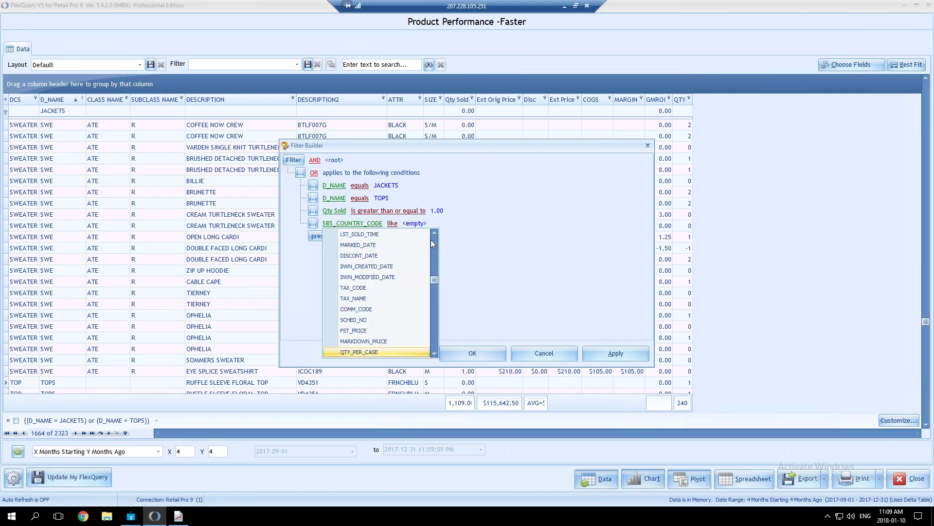
pyautogui.write('ty')
pyautogui.scroll(-3, 393, 304)
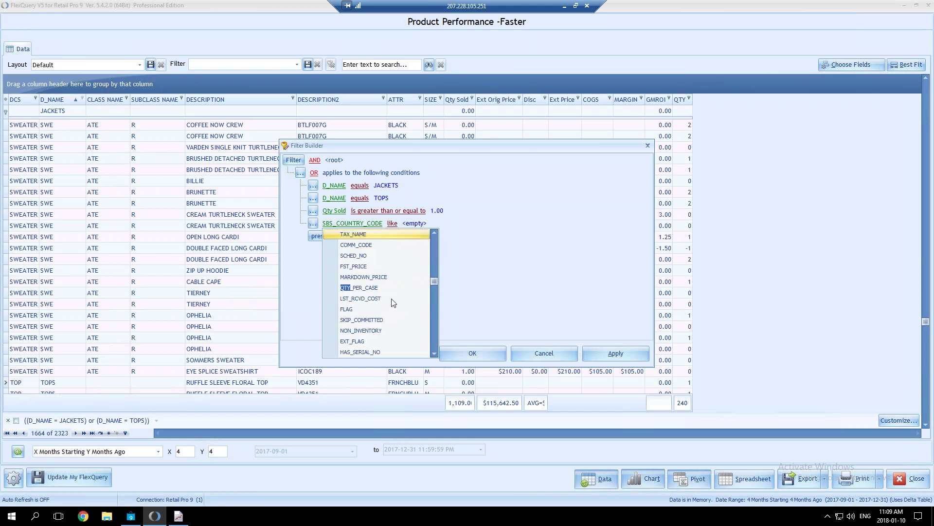
pyautogui.scroll(-3, 396, 304)
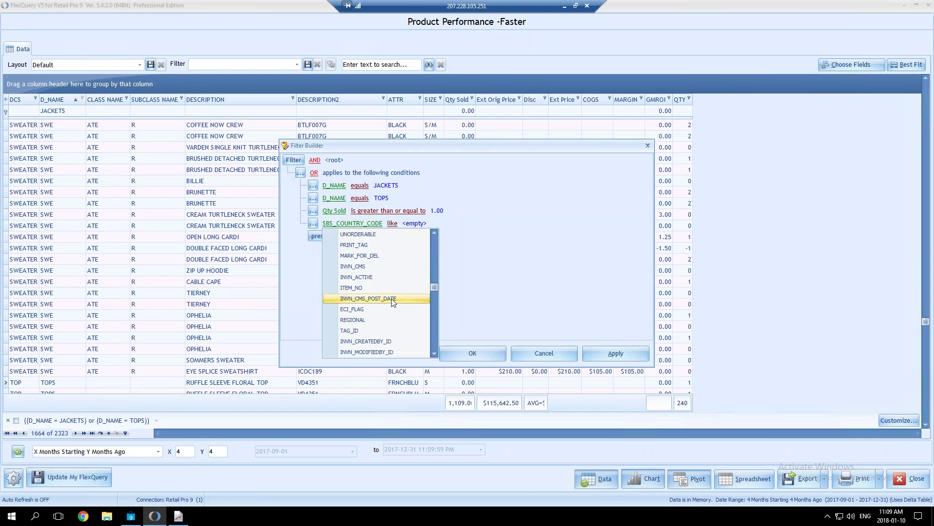
pyautogui.scroll(-1, 394, 304)
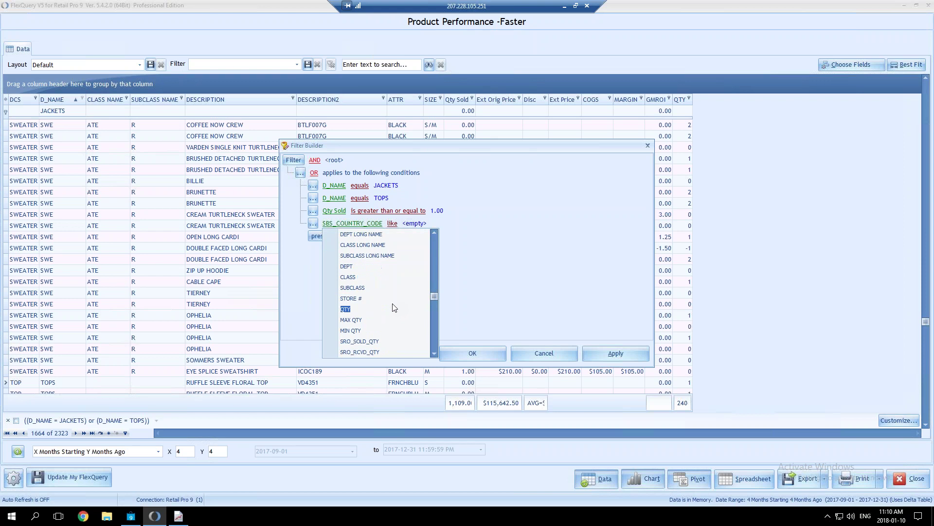
pyautogui.click(352, 309)
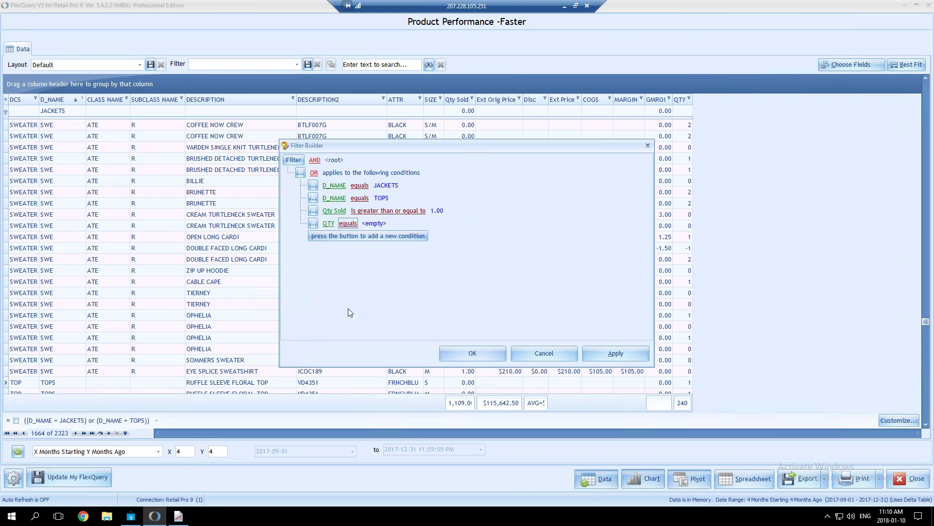
# Complete the QTY condition as is less than or equal to 0.
pyautogui.click(349, 224)
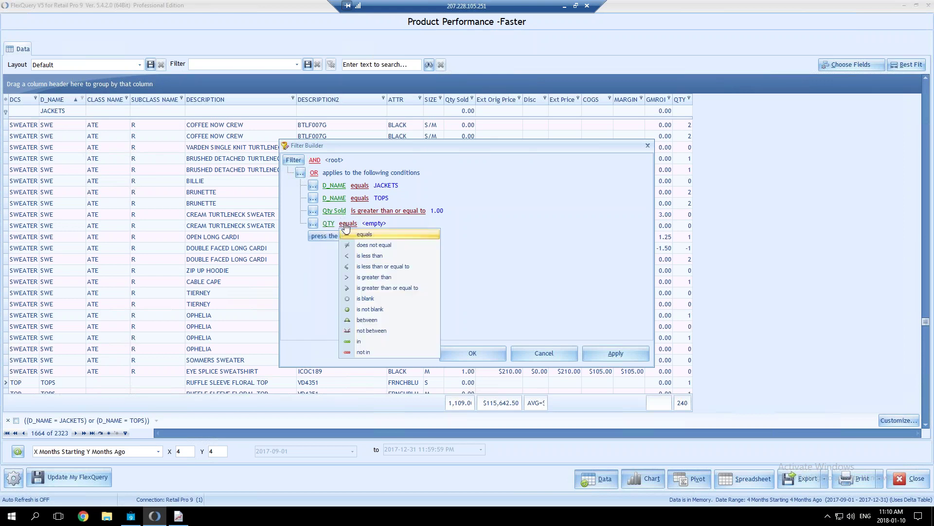
pyautogui.click(378, 266)
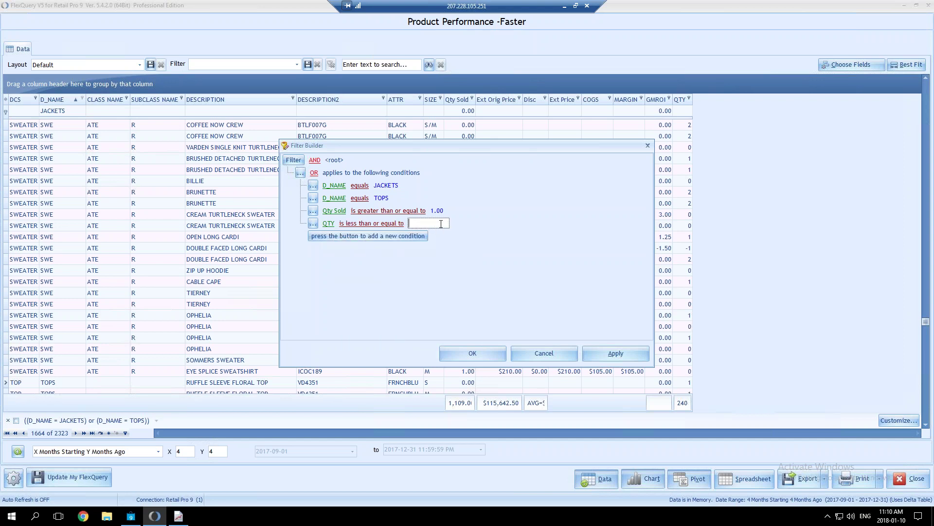
pyautogui.write('0')
# Set the Qty Sold condition's value to 4, then apply the filter and close the Filter Builder.
pyautogui.click(438, 212)
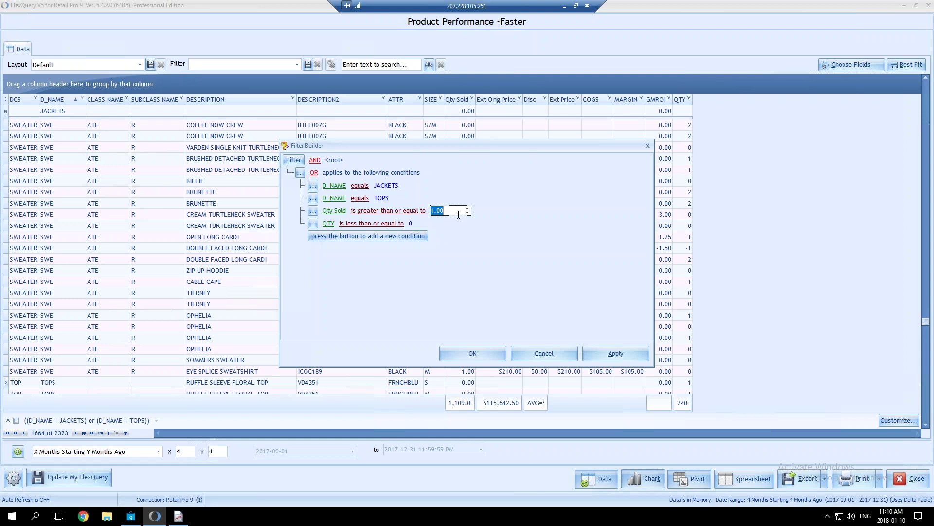
pyautogui.write('4.0')
pyautogui.click(597, 355)
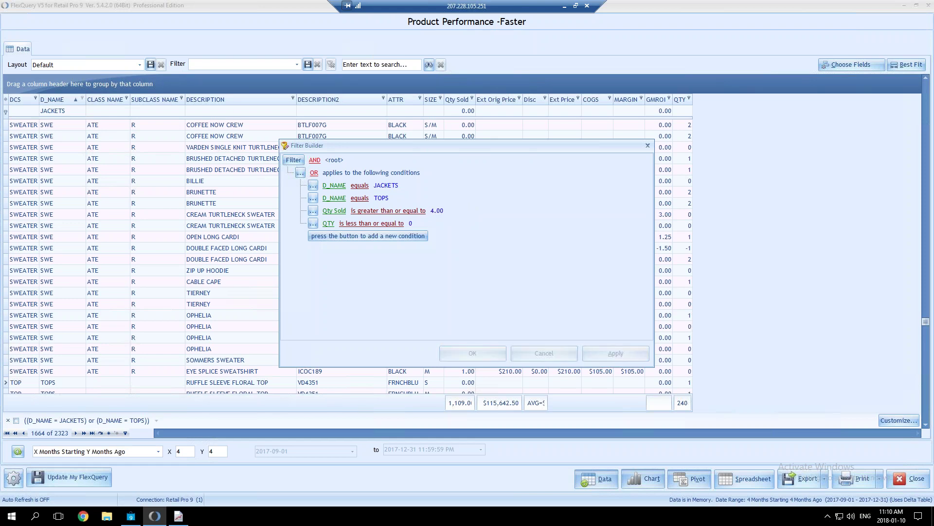
pyautogui.click(480, 353)
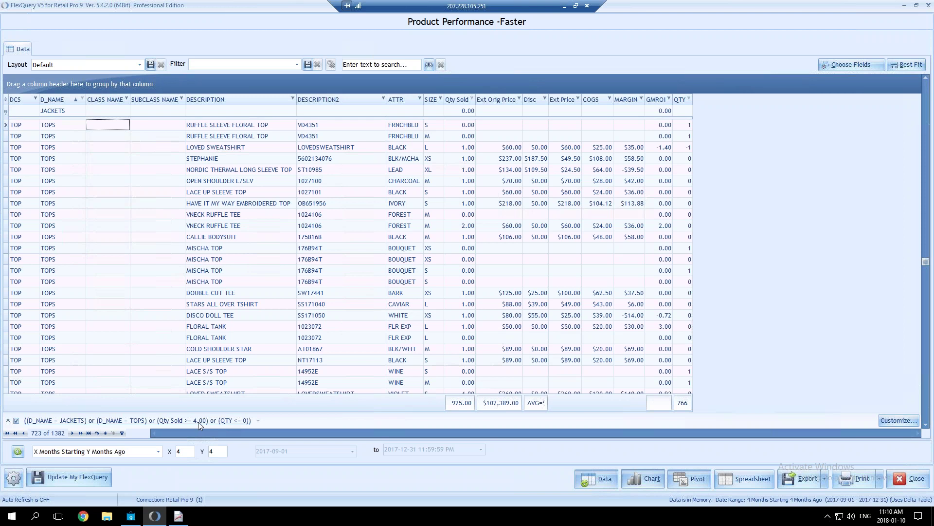
# Reopen the active filter in the Filter Builder and change the condition group's operator from OR to AND.
pyautogui.click(197, 422)
pyautogui.click(198, 422)
pyautogui.click(146, 421)
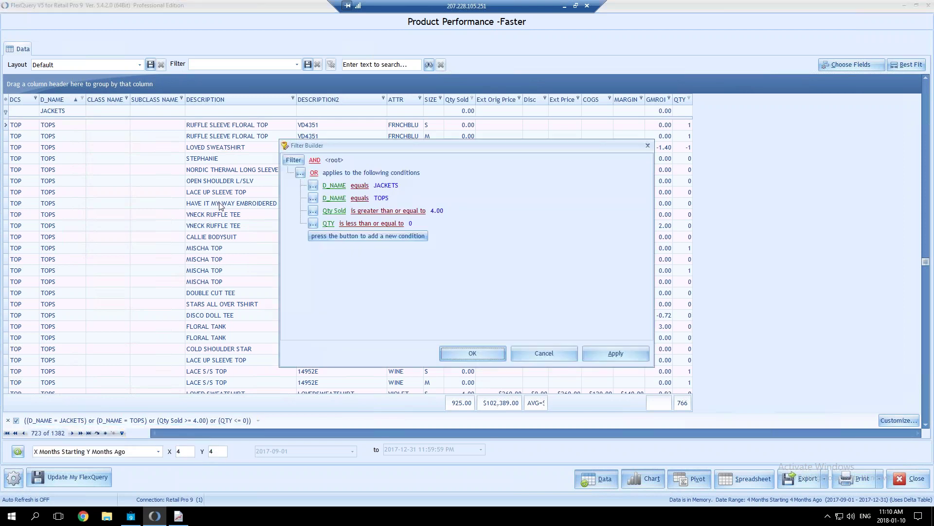
pyautogui.click(314, 173)
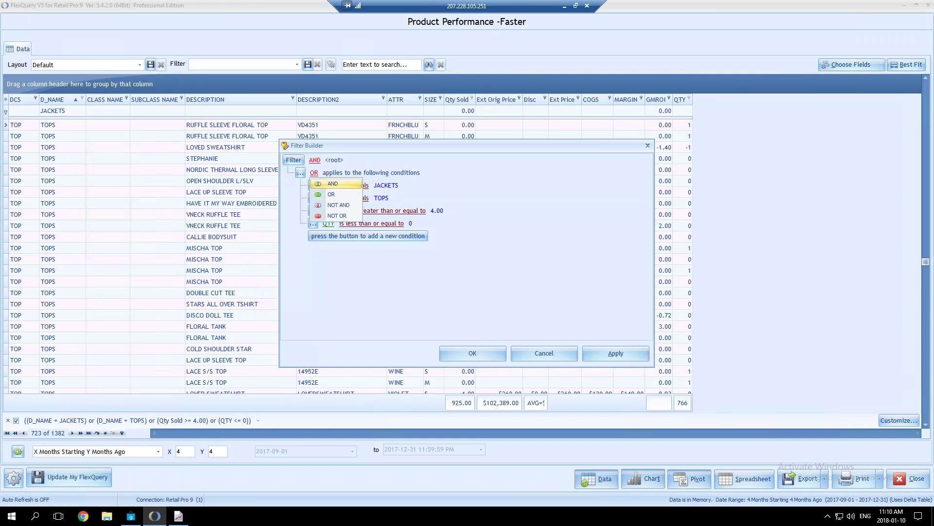
pyautogui.click(338, 184)
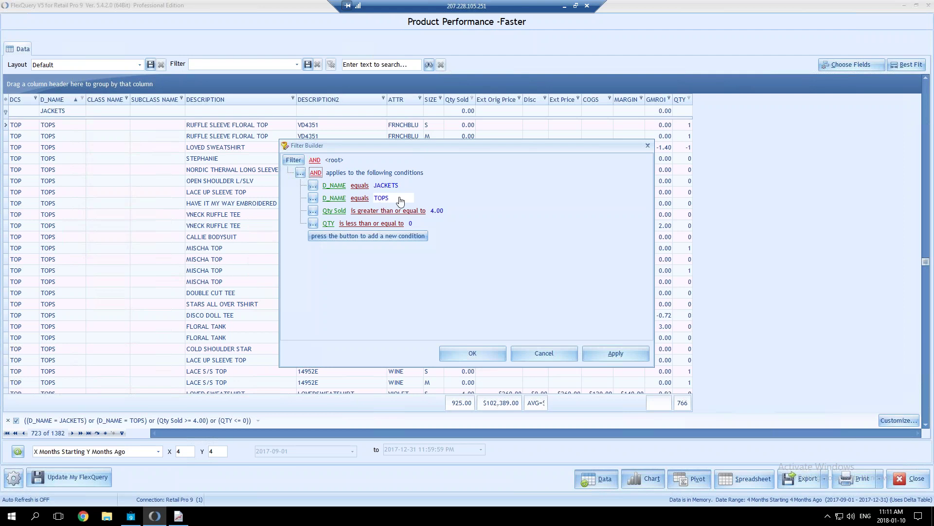
# Remove the D_NAME equals TOPS condition and apply the filter.
pyautogui.click(313, 198)
pyautogui.click(329, 233)
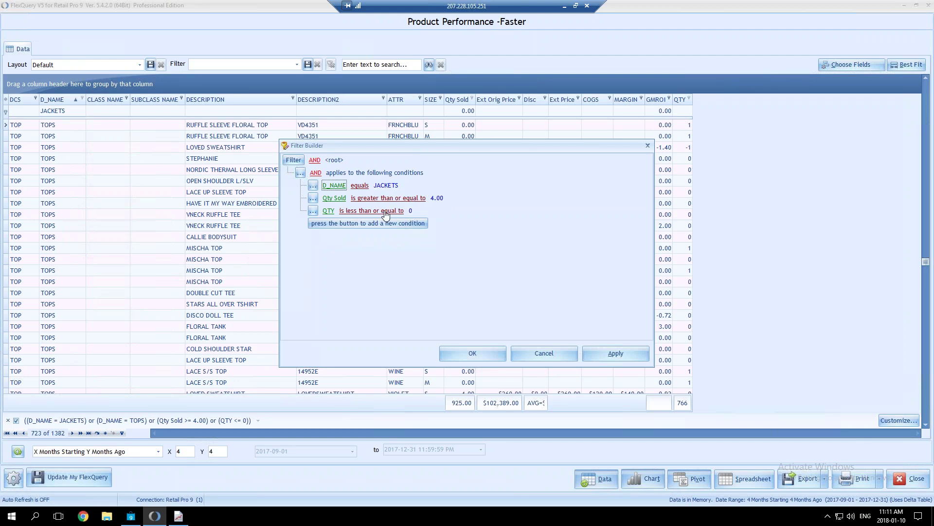
pyautogui.click(588, 353)
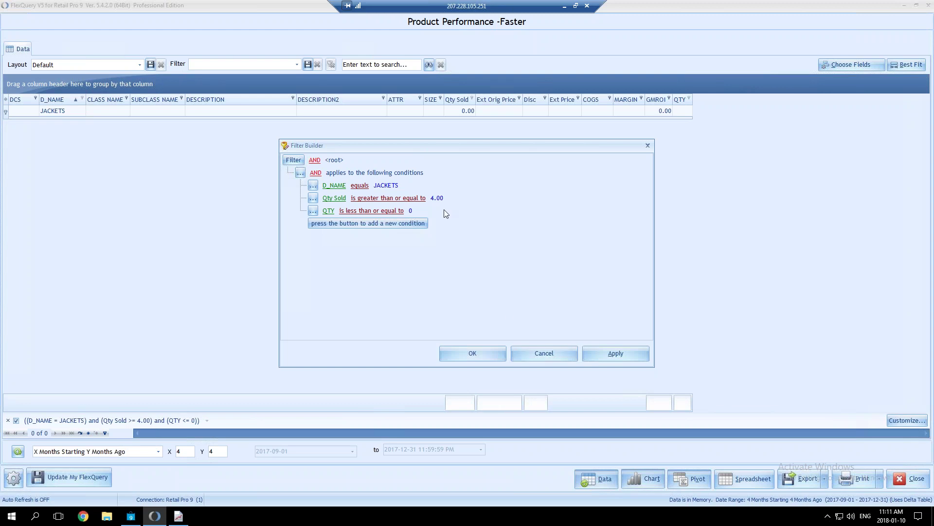
# Set the Qty Sold condition's value to 1 and apply the filter.
pyautogui.click(437, 198)
pyautogui.write('1')
pyautogui.click(619, 353)
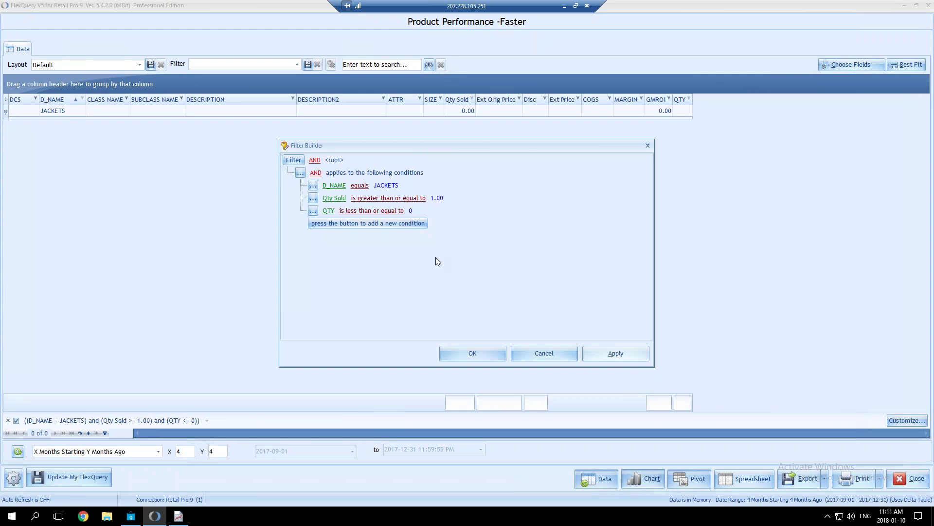
# Change the QTY condition's operator to equals, then apply the filter and close the Filter Builder.
pyautogui.click(389, 186)
pyautogui.click(413, 198)
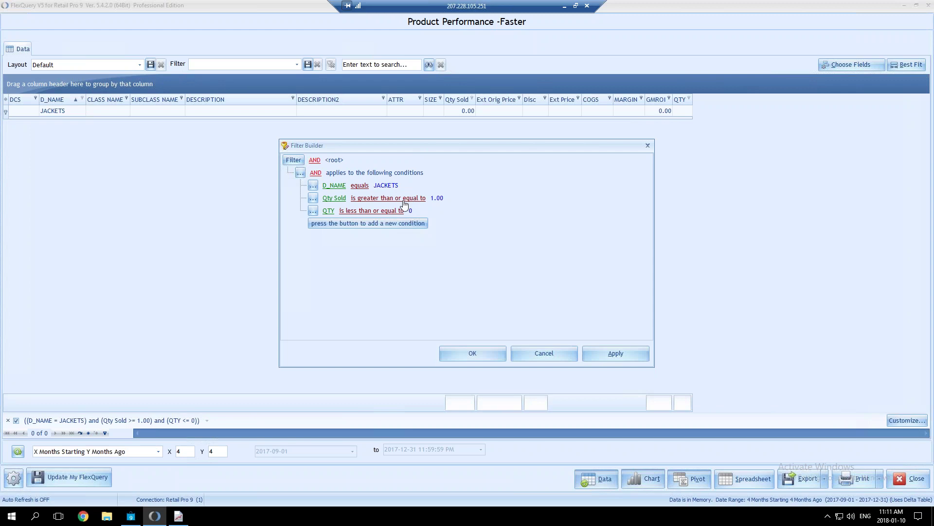
pyautogui.click(403, 210)
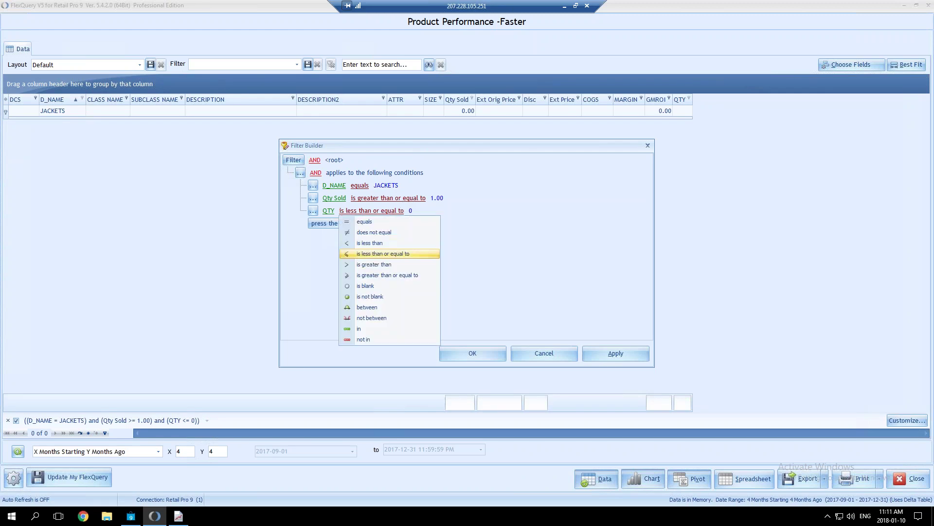
pyautogui.click(388, 223)
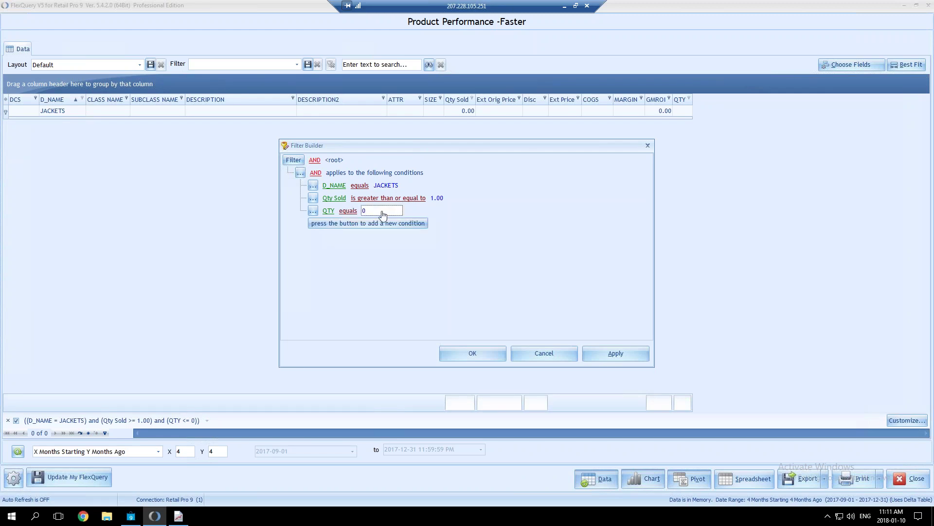
pyautogui.click(615, 353)
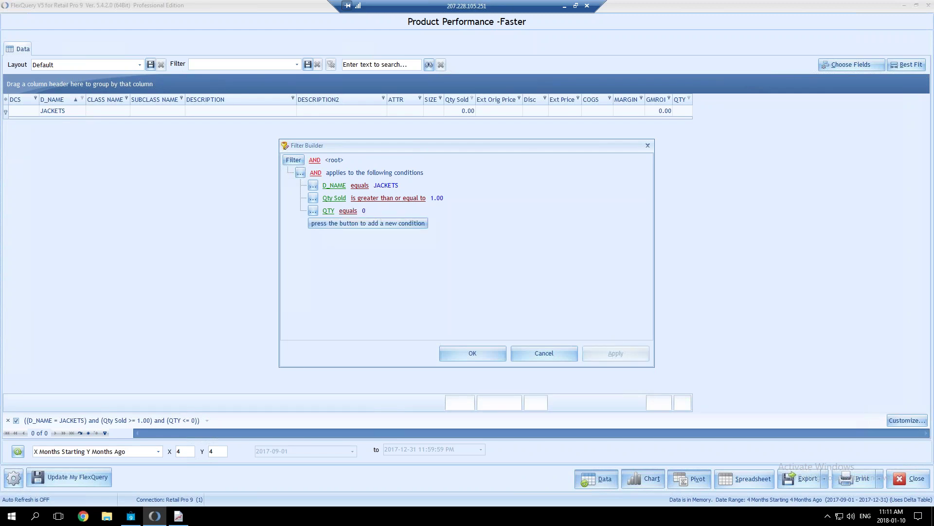
pyautogui.click(471, 351)
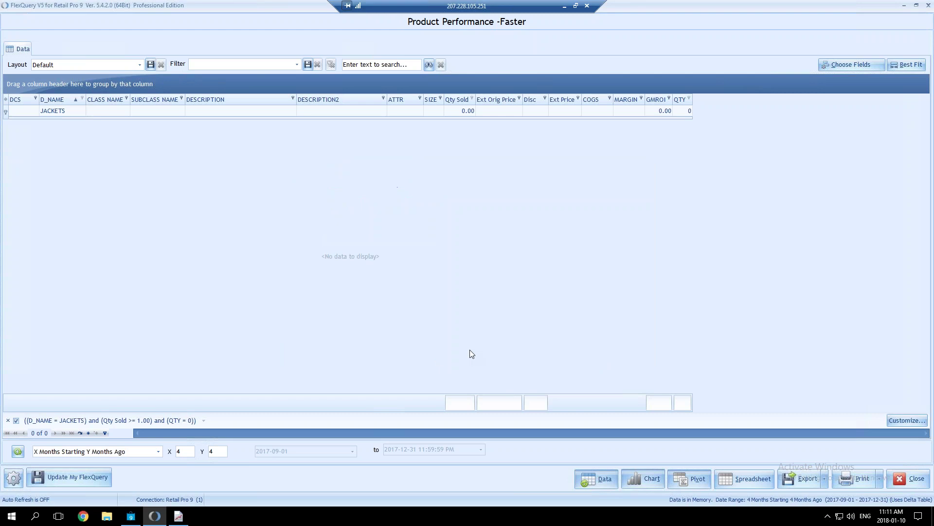
# Reopen the filter in the Filter Builder, remove the Qty Sold condition and apply the change.
pyautogui.click(106, 432)
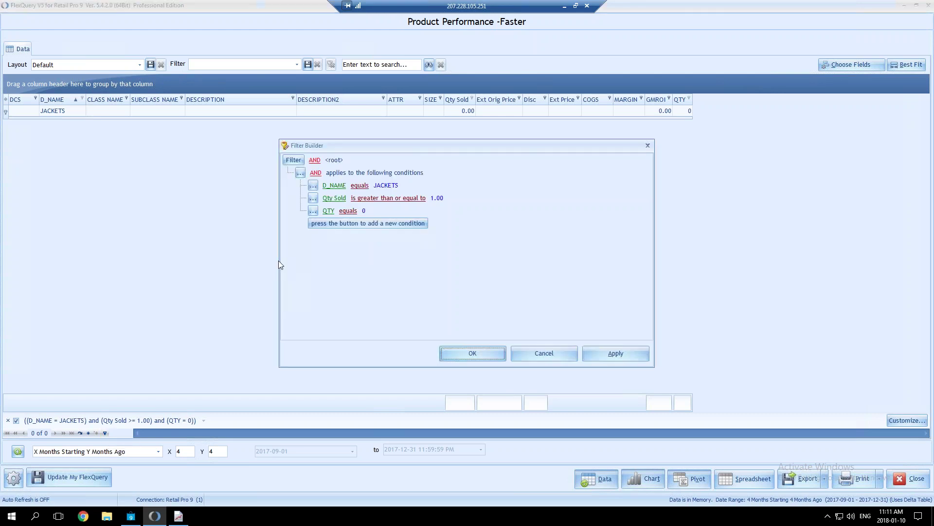
pyautogui.click(313, 197)
pyautogui.click(342, 232)
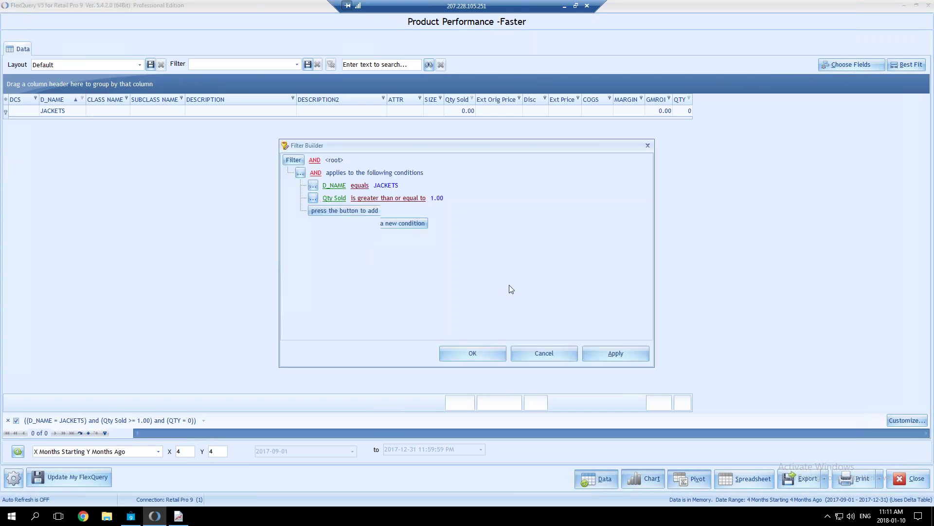
pyautogui.click(616, 353)
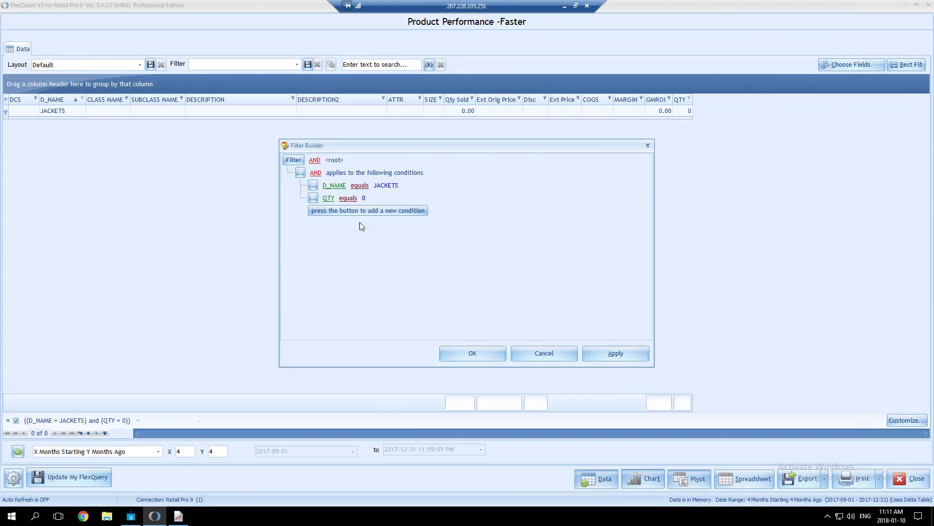
# Remove the remaining QTY and D_NAME conditions and apply the empty filter.
pyautogui.click(313, 198)
pyautogui.click(316, 172)
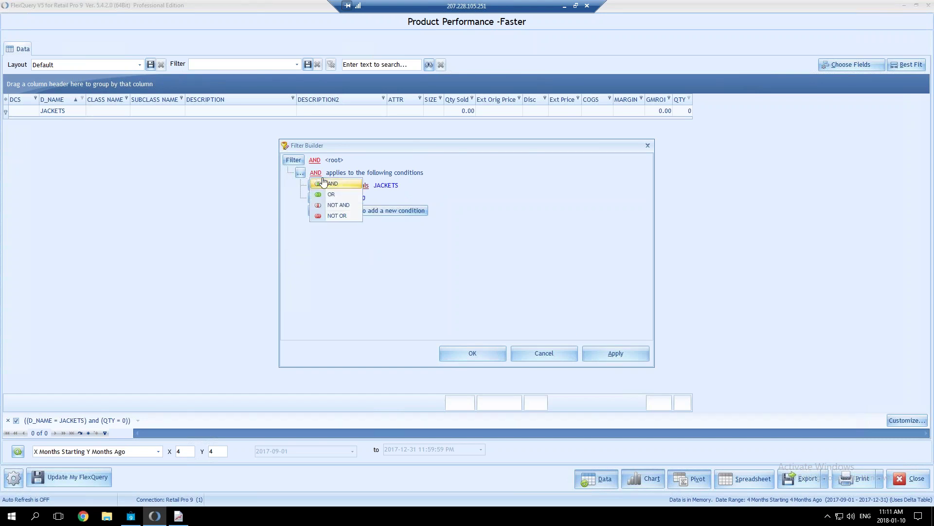
pyautogui.click(390, 233)
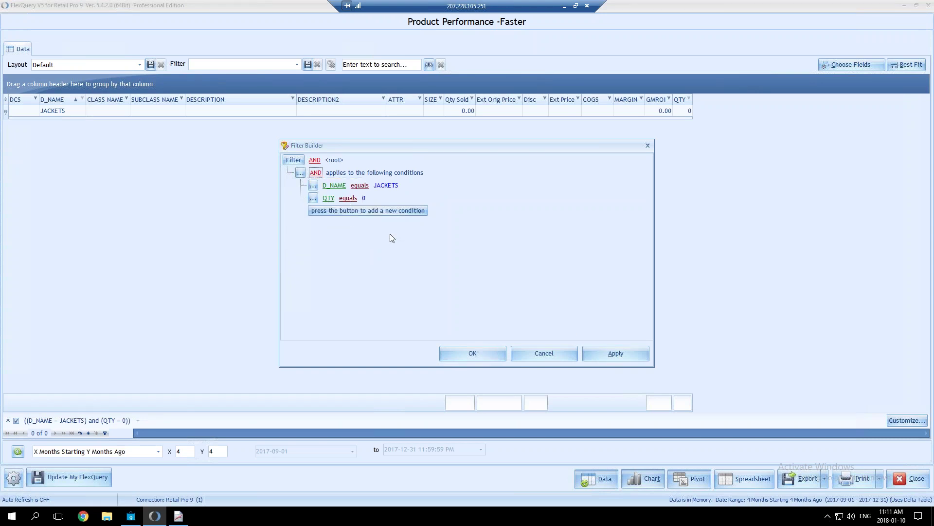
pyautogui.click(313, 198)
pyautogui.click(334, 233)
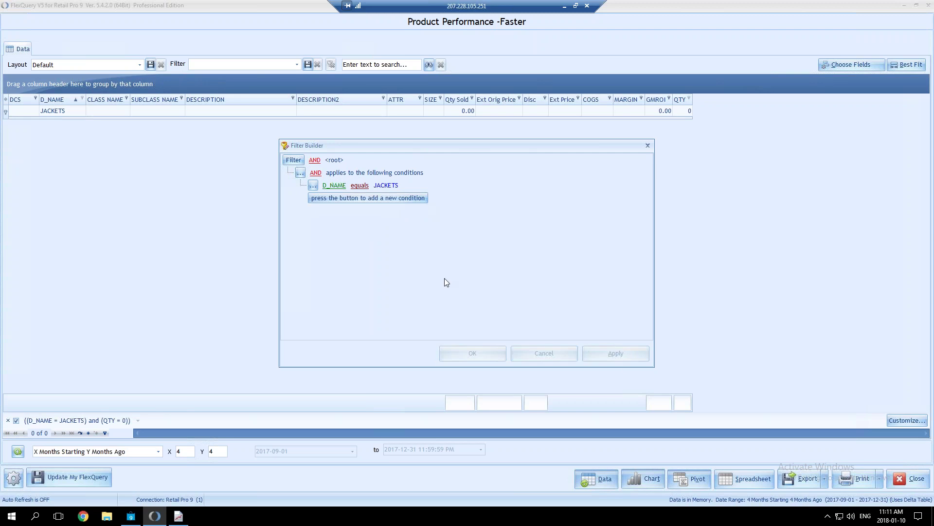
pyautogui.click(314, 185)
pyautogui.click(340, 220)
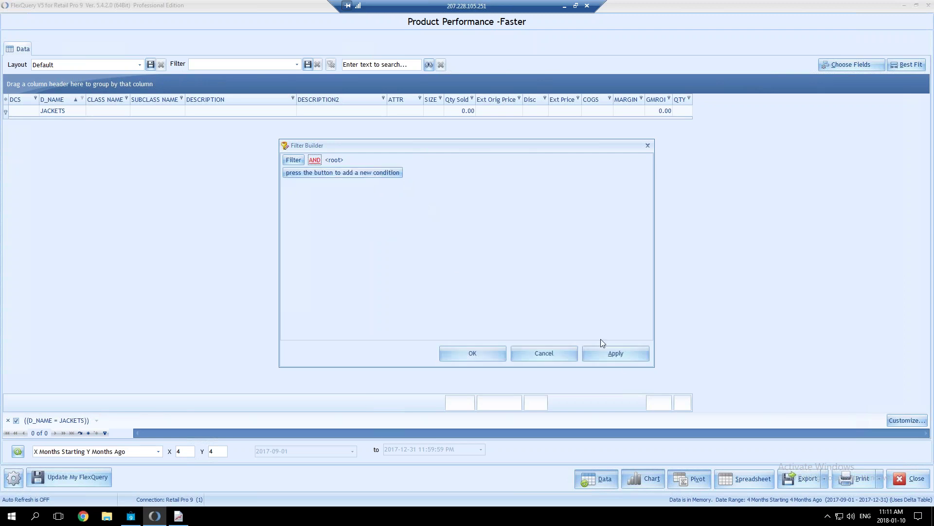
pyautogui.click(618, 355)
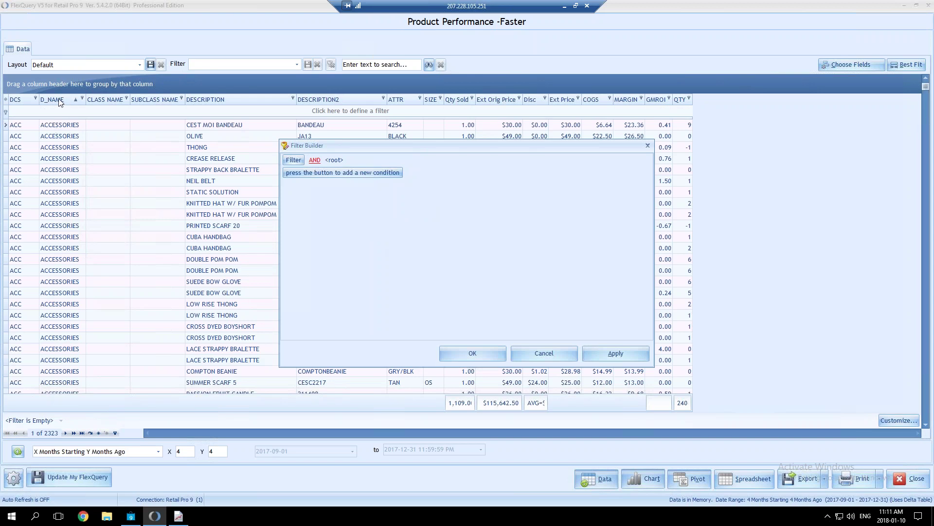
# Add a new condition to the empty filter and set its field to DISTRICT.
pyautogui.click(328, 174)
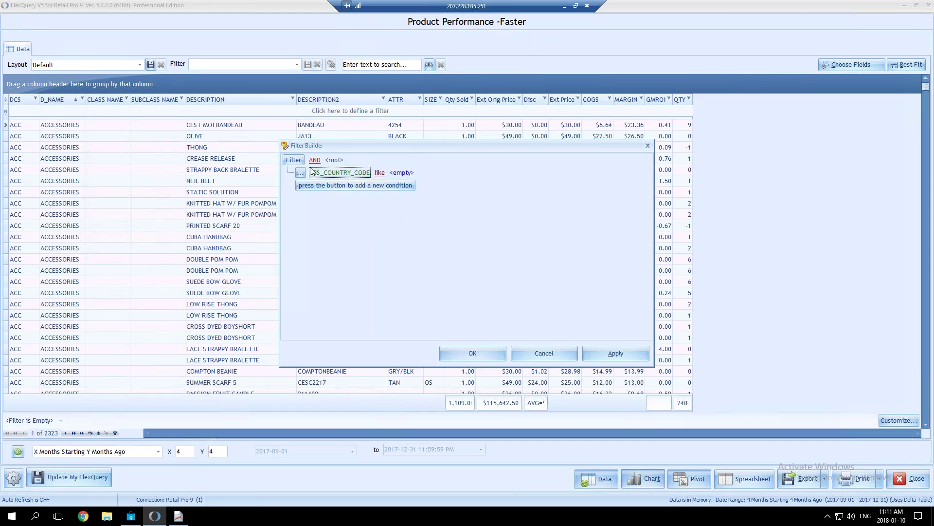
pyautogui.click(313, 173)
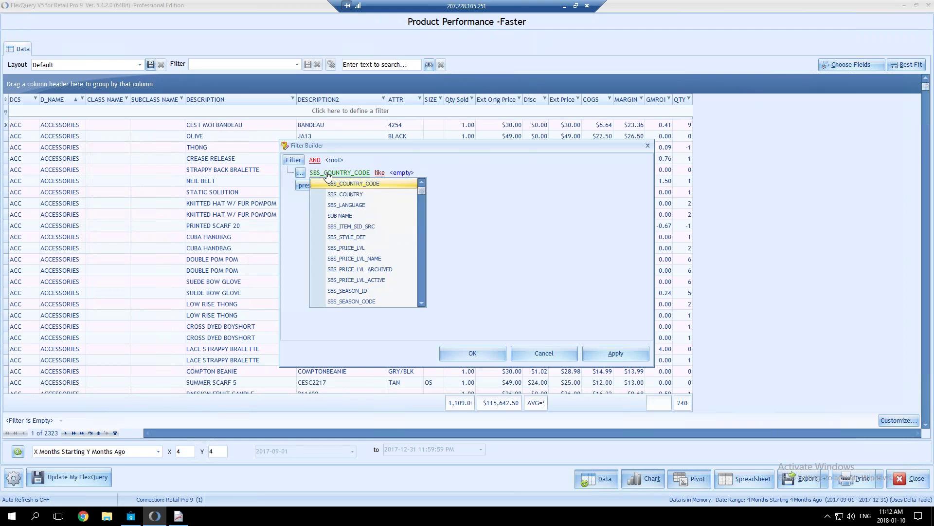
pyautogui.write('d')
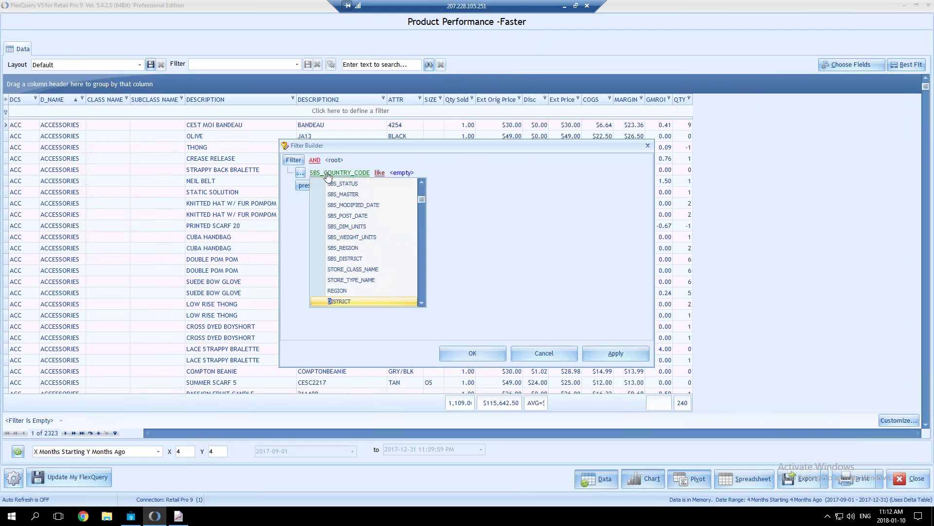
pyautogui.press('Tab')
pyautogui.write('n')
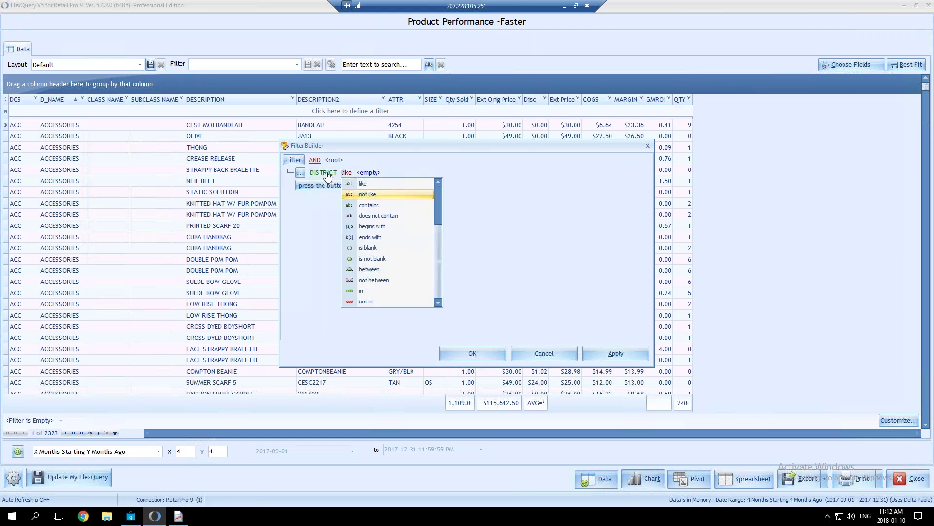
pyautogui.click(328, 175)
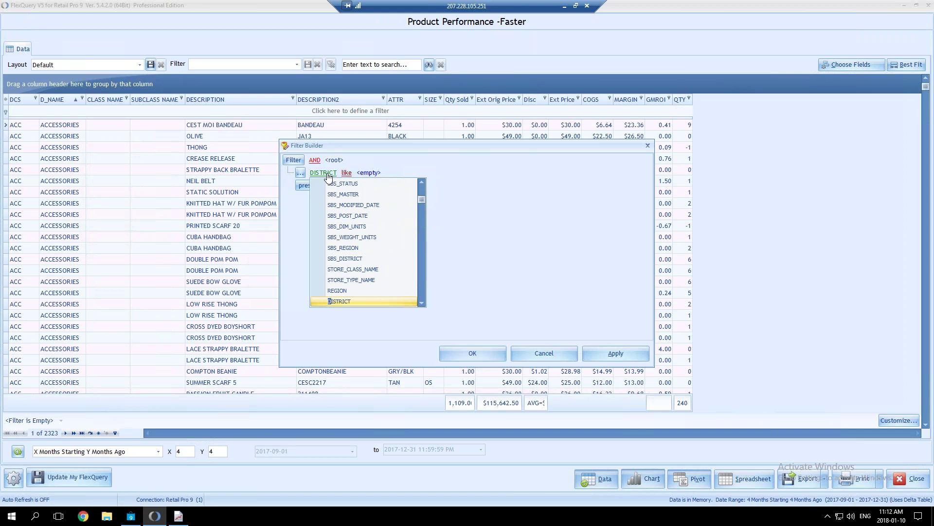
pyautogui.press('Tab')
pyautogui.click(328, 175)
pyautogui.scroll(-3, 357, 250)
pyautogui.scroll(-3, 357, 251)
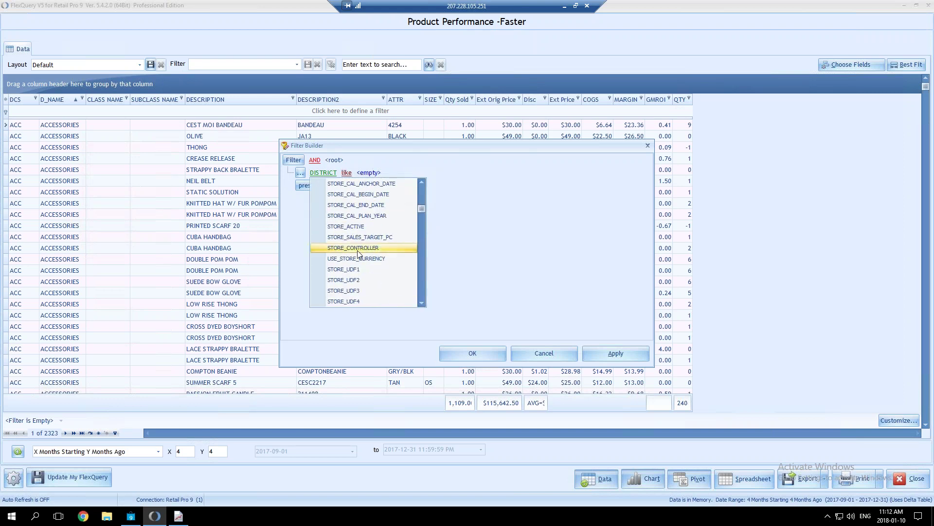
pyautogui.scroll(-5, 358, 252)
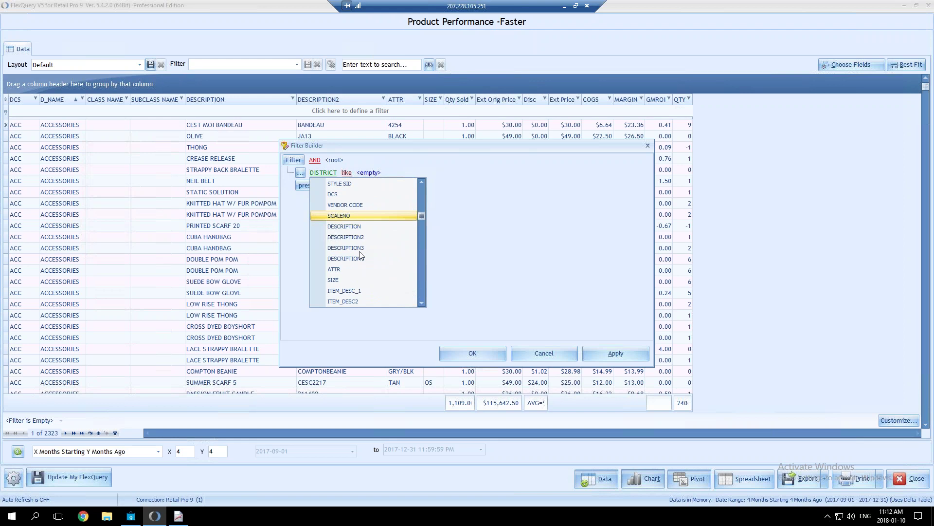
pyautogui.moveTo(422, 218); pyautogui.dragTo(423, 182)
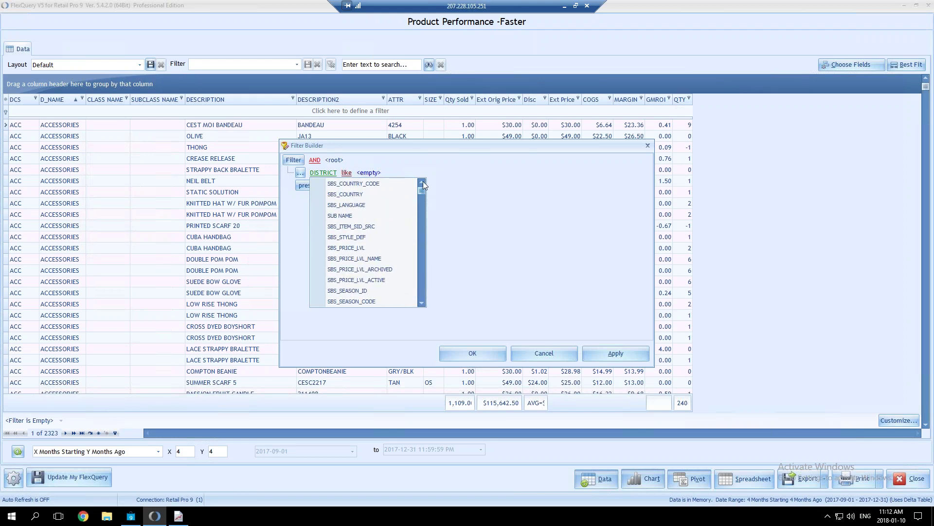
pyautogui.scroll(-3, 364, 206)
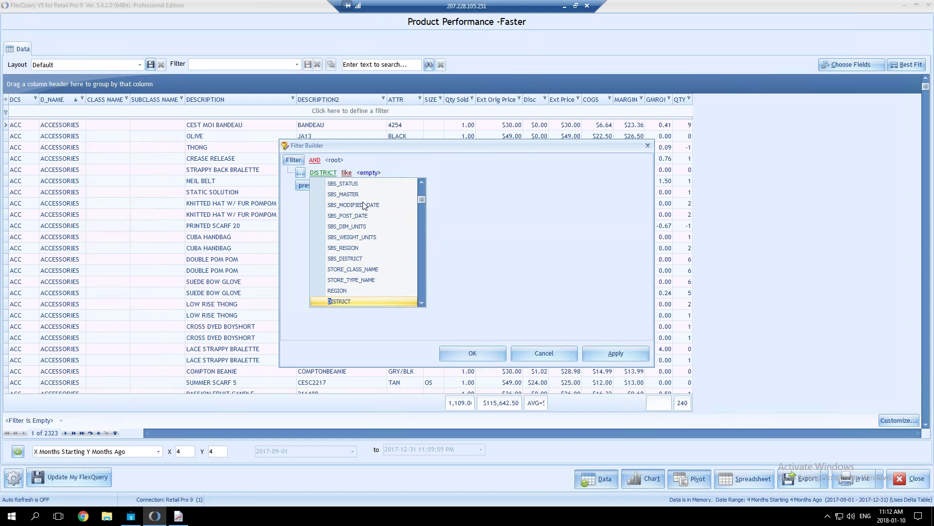
pyautogui.press('Return')
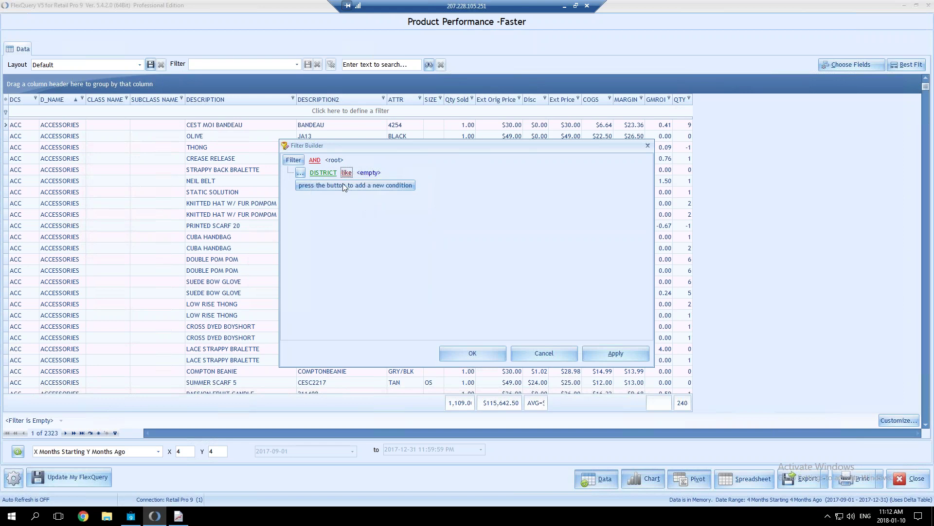
# Change the new condition's field to D_NAME and open its operator choices.
pyautogui.click(326, 174)
pyautogui.moveTo(417, 197); pyautogui.dragTo(428, 249)
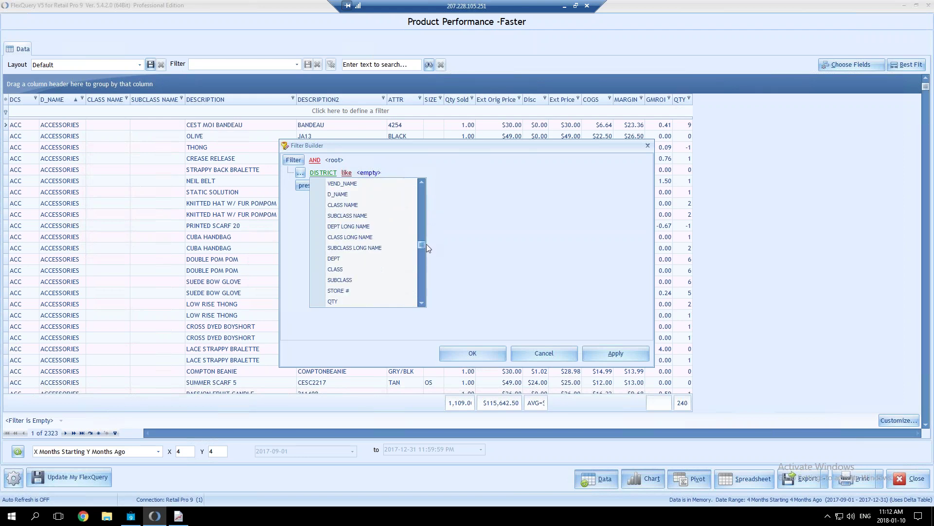
pyautogui.click(338, 194)
pyautogui.click(343, 173)
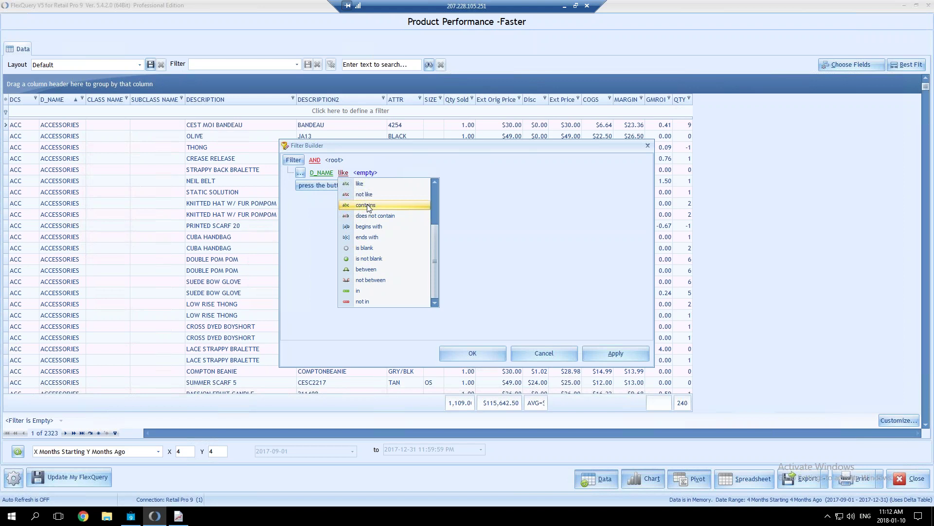
# Set the D_NAME filter condition to equals JACKET and apply it to the data.
pyautogui.scroll(3, 368, 207)
pyautogui.click(378, 183)
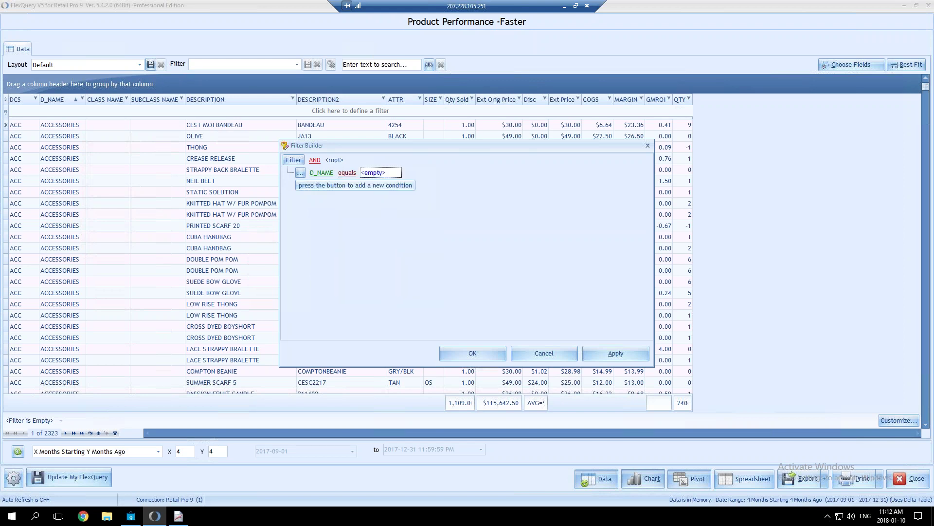
pyautogui.click(380, 174)
pyautogui.write('JACKET')
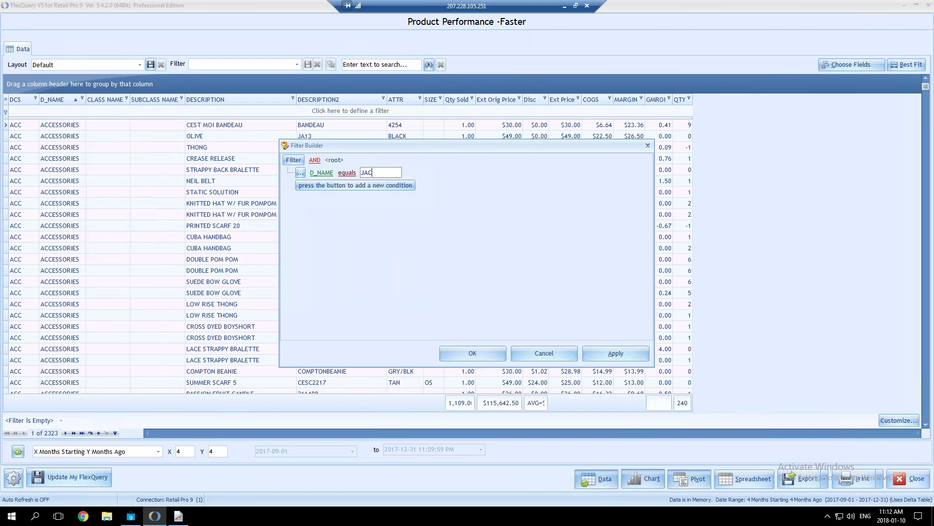
pyautogui.click(591, 351)
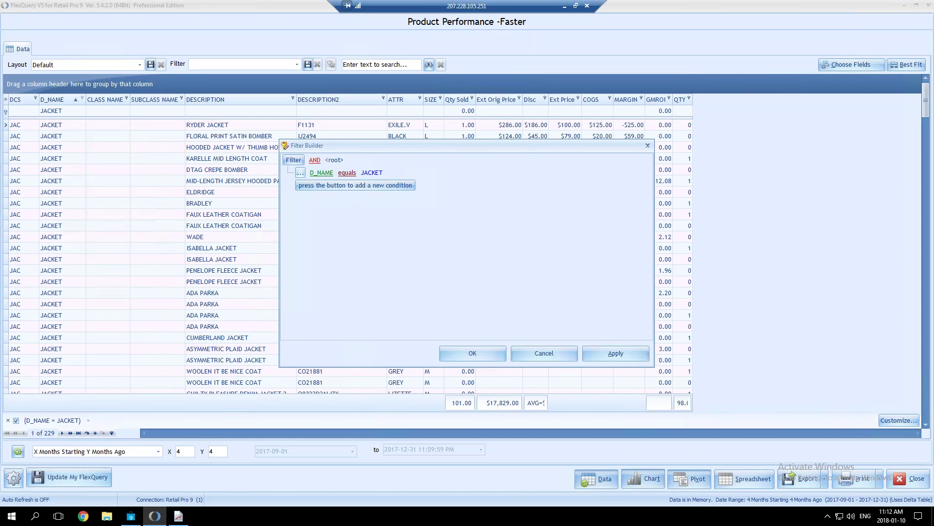
# Add a second filter condition requiring QTY equals 0 and apply it.
pyautogui.click(353, 186)
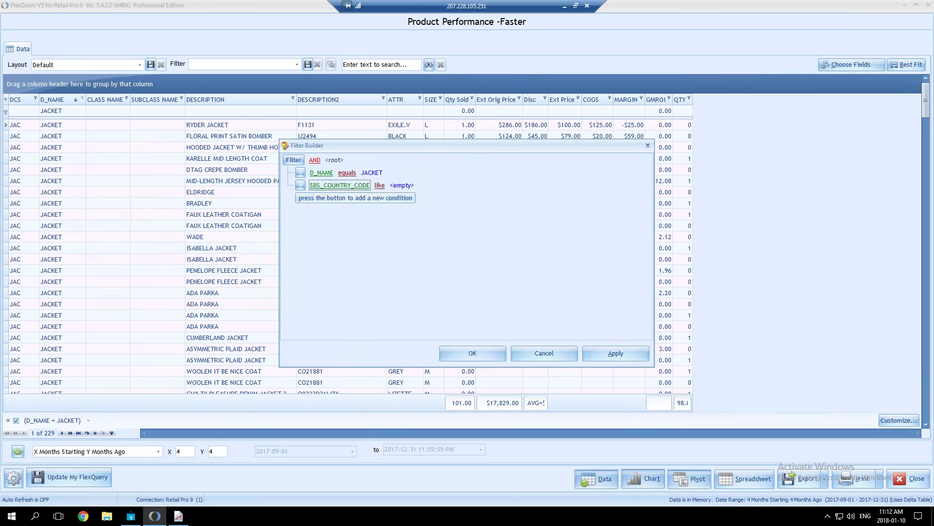
pyautogui.click(353, 185)
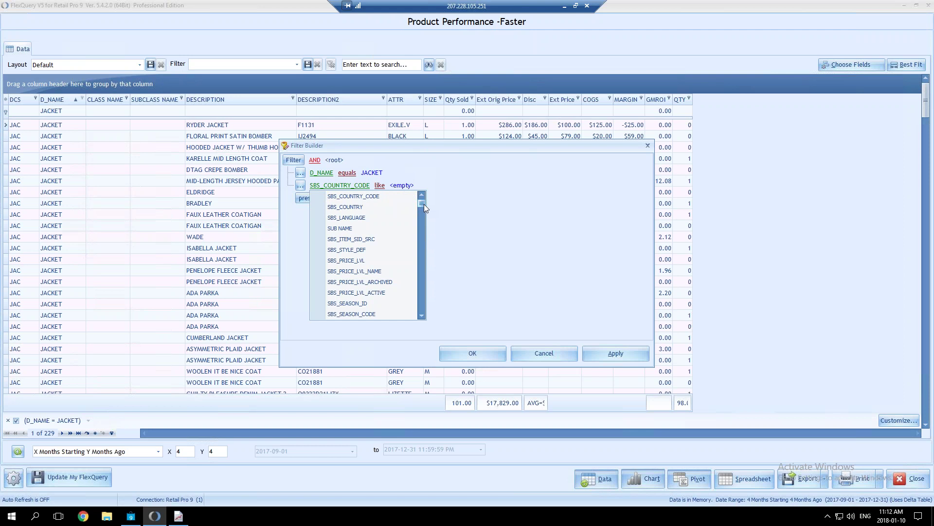
pyautogui.write('qty')
pyautogui.moveTo(421, 244); pyautogui.dragTo(422, 258)
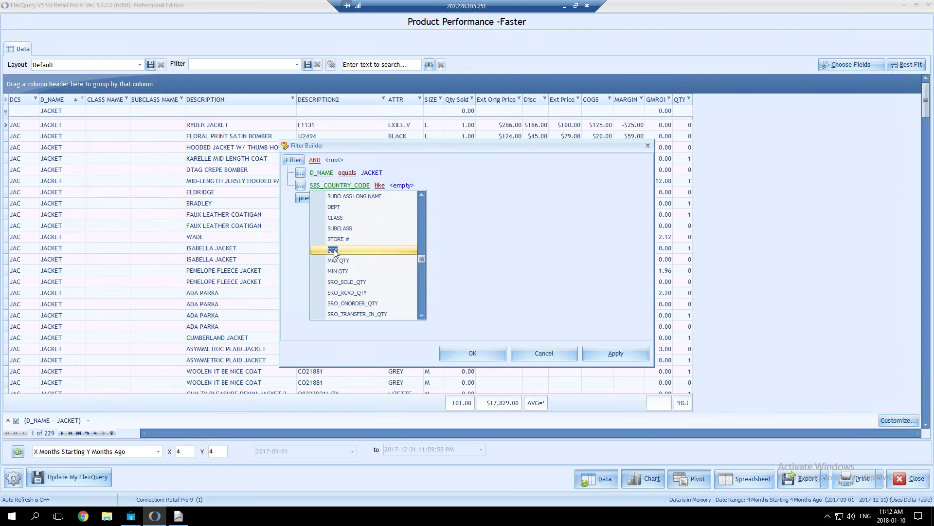
pyautogui.click(334, 249)
pyautogui.click(336, 186)
pyautogui.click(371, 185)
pyautogui.write('0')
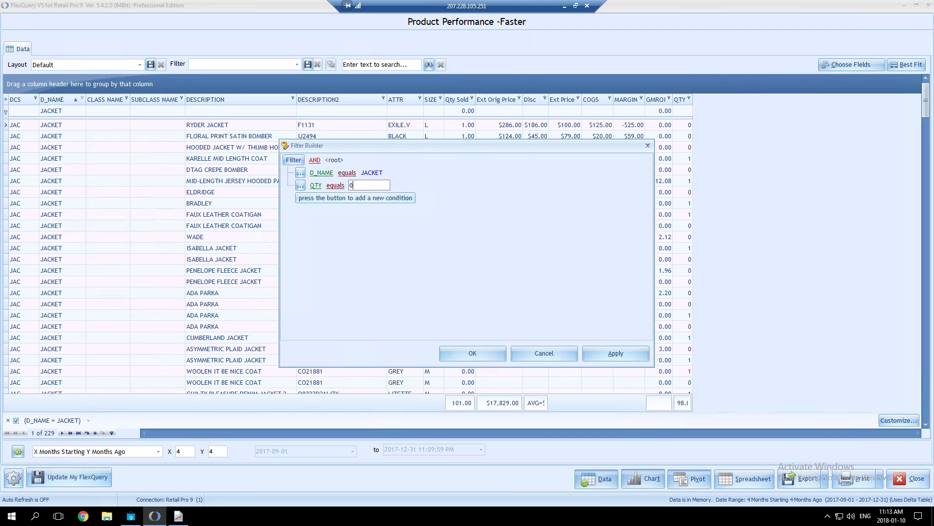
pyautogui.click(607, 353)
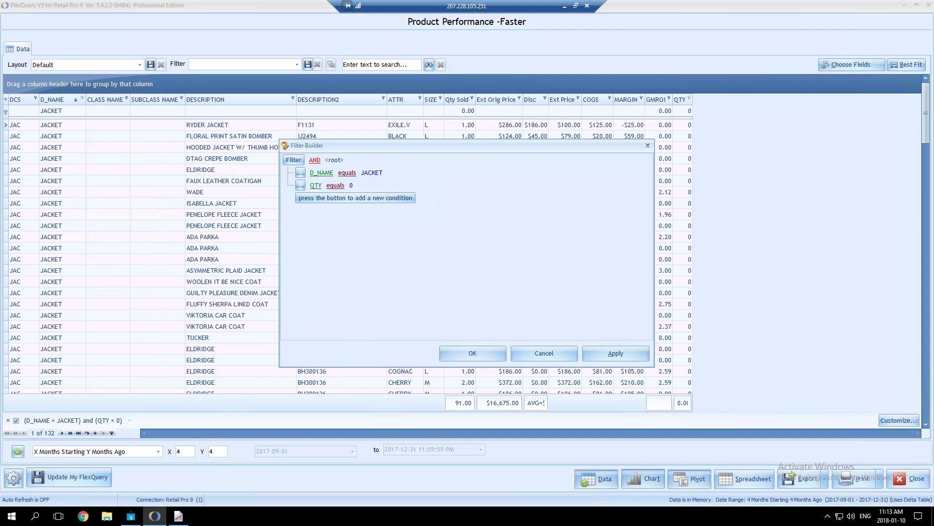
# Add a third filter condition requiring Qty Sold is greater than or equal to 4 and apply it.
pyautogui.click(355, 197)
pyautogui.click(355, 198)
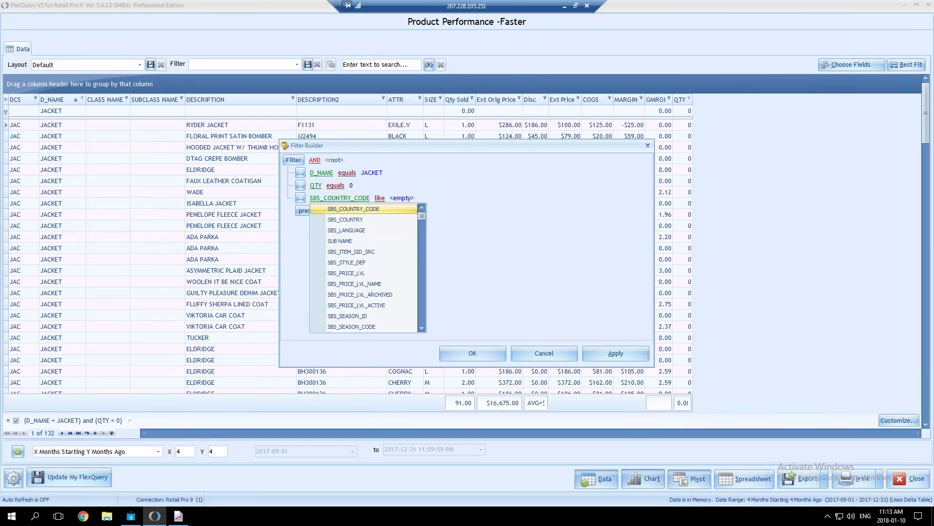
pyautogui.moveTo(425, 217); pyautogui.dragTo(422, 295)
pyautogui.write('qty')
pyautogui.moveTo(423, 298); pyautogui.dragTo(423, 317)
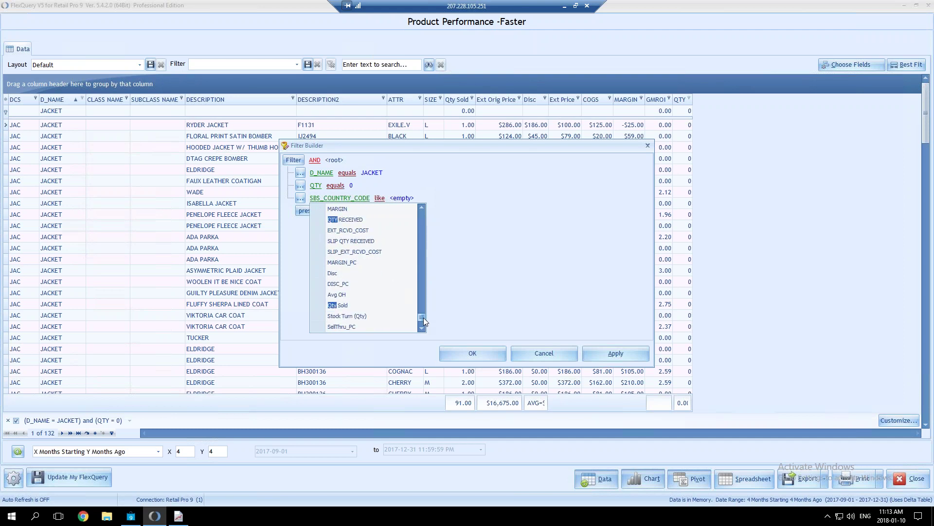
pyautogui.click(354, 304)
pyautogui.click(385, 199)
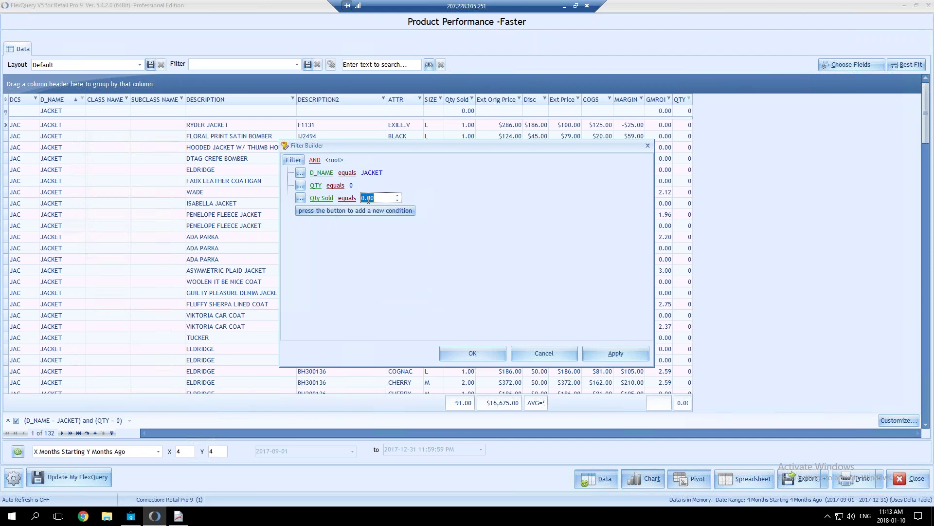
pyautogui.click(347, 198)
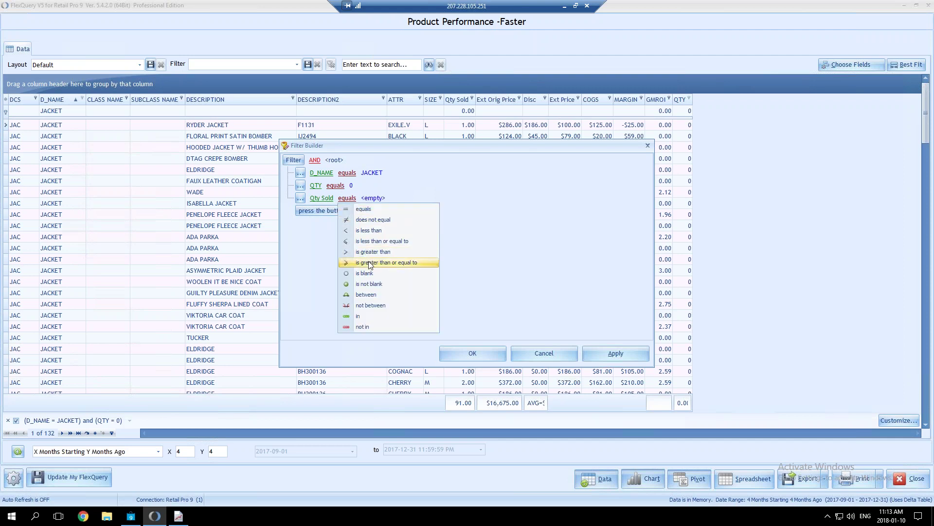
pyautogui.click(370, 263)
pyautogui.click(430, 197)
pyautogui.write('4')
pyautogui.click(616, 352)
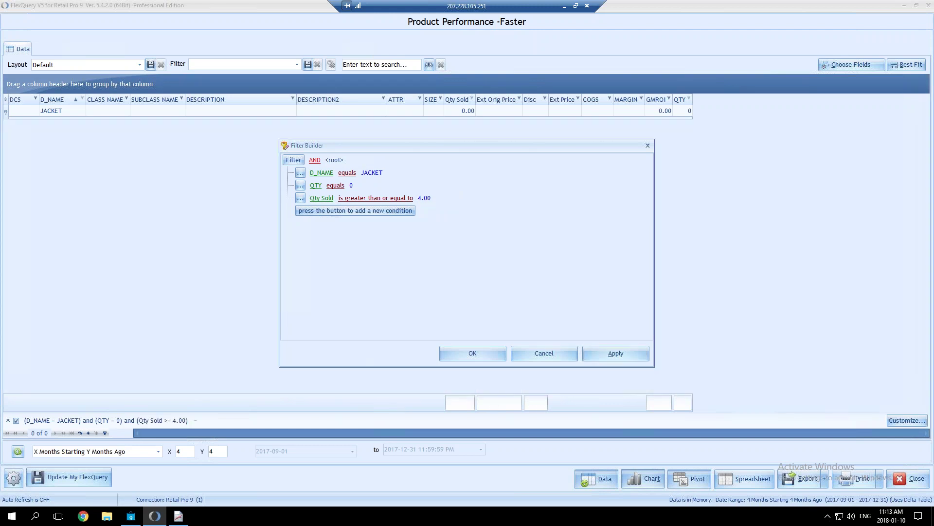
# Lower the Qty Sold condition's threshold to 1, apply the filter and close the Filter Builder.
pyautogui.write('1')
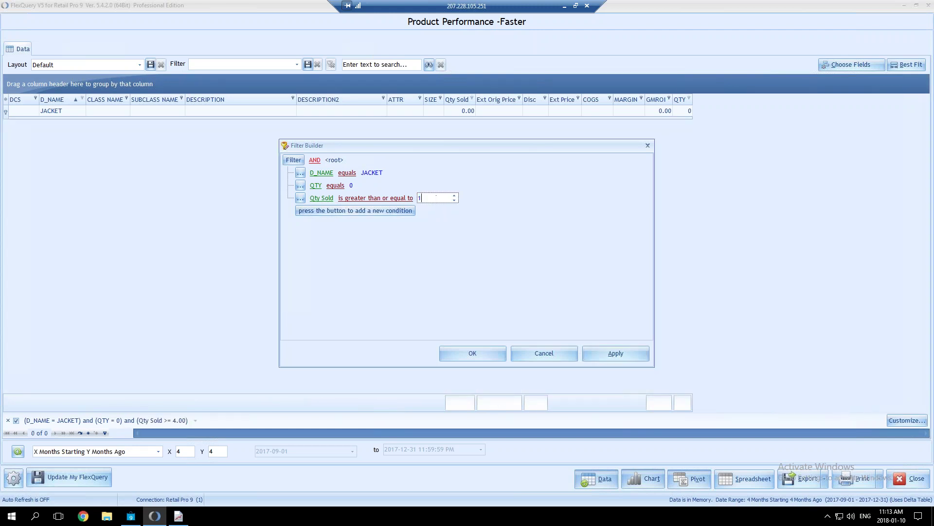
pyautogui.click(616, 352)
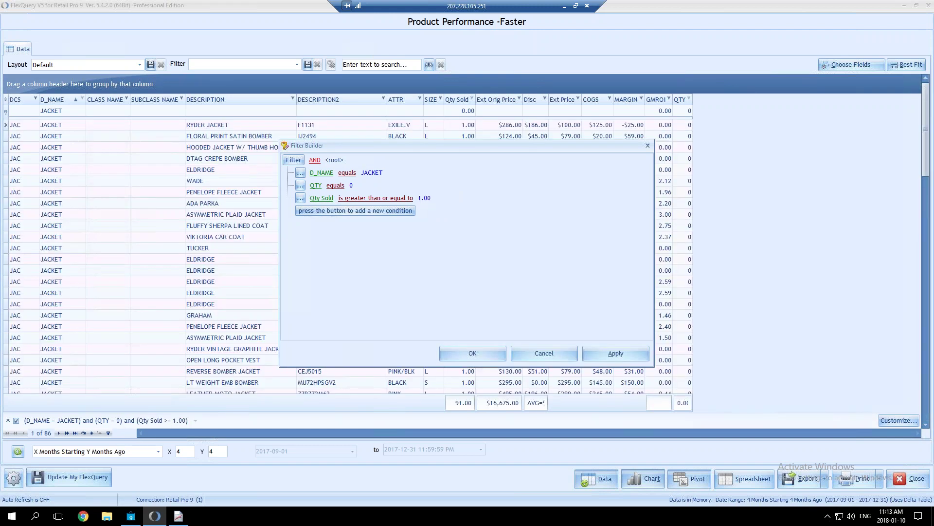
pyautogui.click(487, 355)
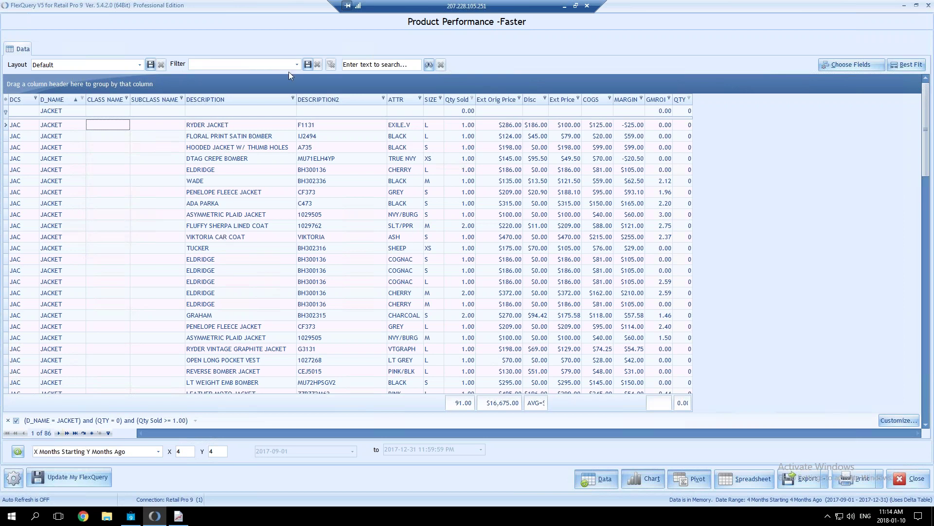
# Save the current filter under the name "DPT=JACKETS - OH=0 - SOLD=>1".
pyautogui.click(305, 65)
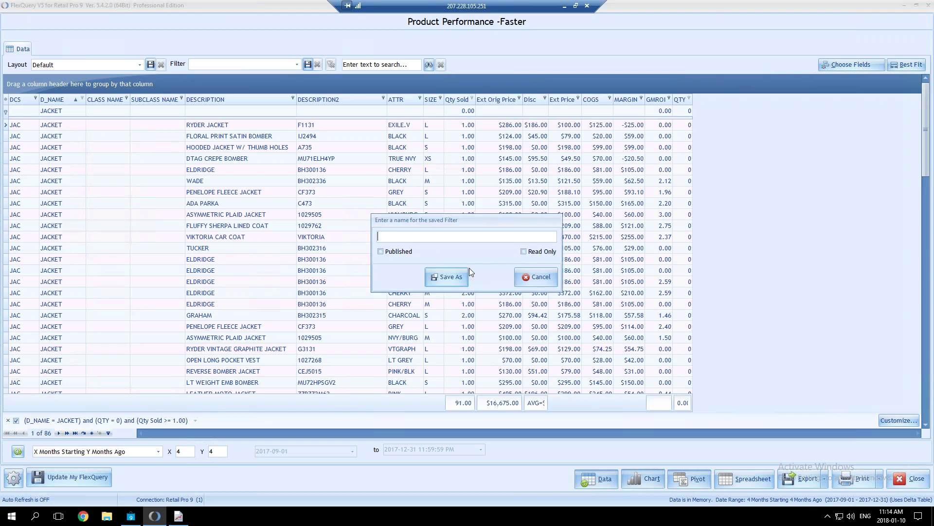
pyautogui.write('JACKETS - OH =')
pyautogui.press('BackSpace')
pyautogui.press('BackSpace')
pyautogui.write('=0 SOLD=>11')
pyautogui.click(379, 237)
pyautogui.write('DPT=')
pyautogui.click(441, 237)
pyautogui.write('-')
pyautogui.click(447, 277)
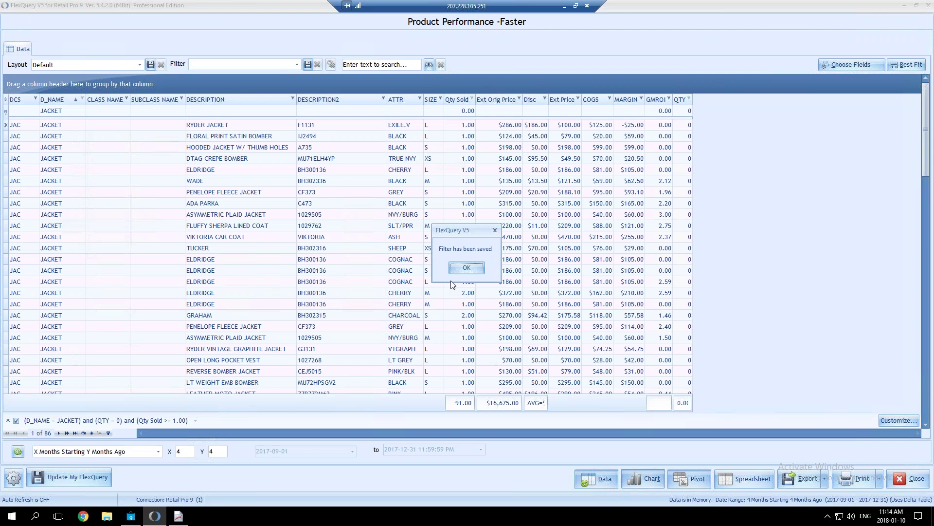
pyautogui.click(482, 268)
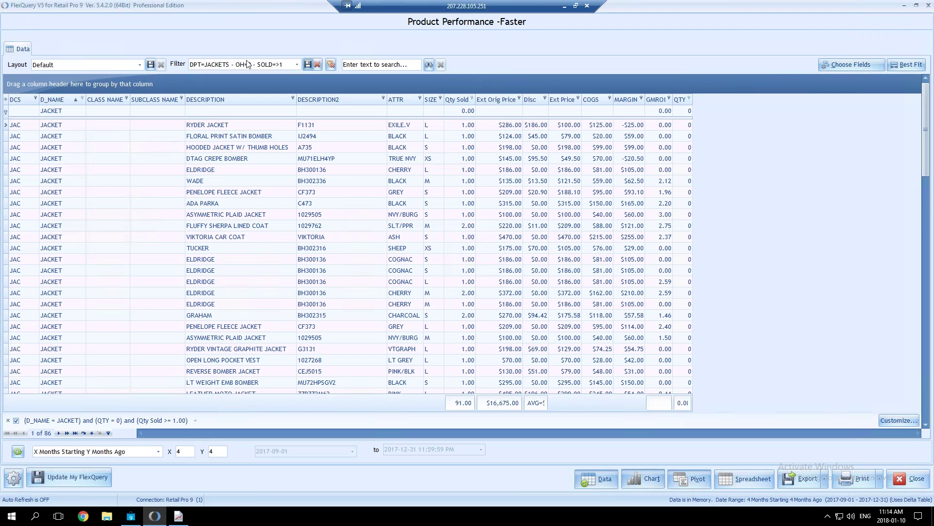
# Check the list of saved filters for the newly saved jacket filter.
pyautogui.click(296, 65)
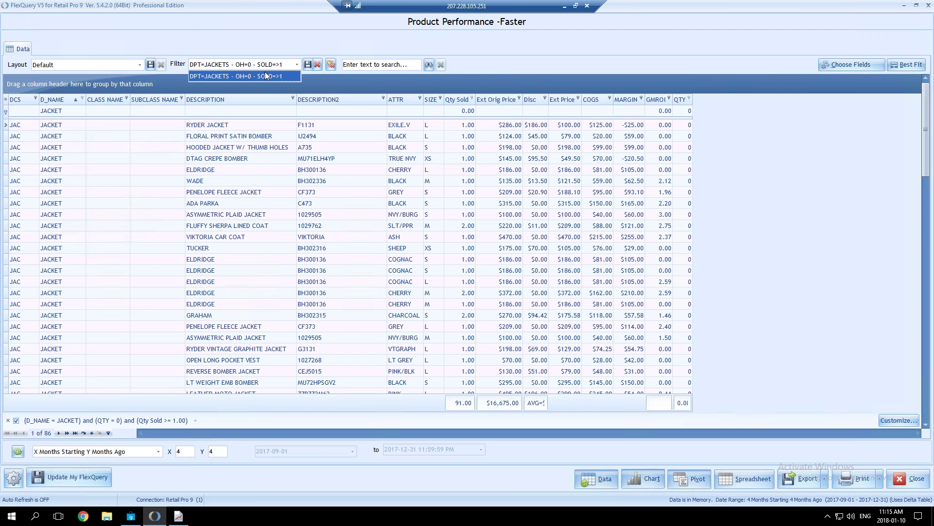
pyautogui.click(297, 65)
pyautogui.click(296, 65)
pyautogui.click(272, 65)
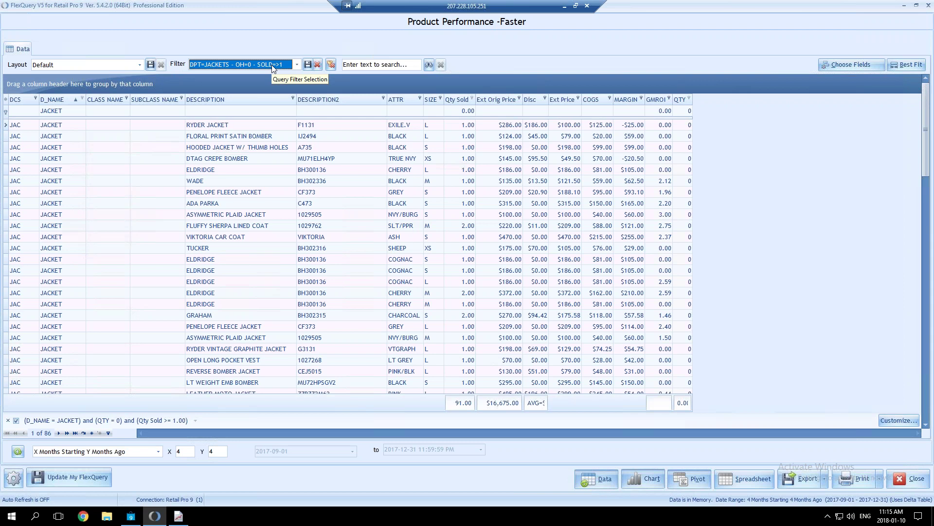
# Remove the QTY equals 0 condition in the Filter Builder and apply the reduced filter.
pyautogui.click(108, 433)
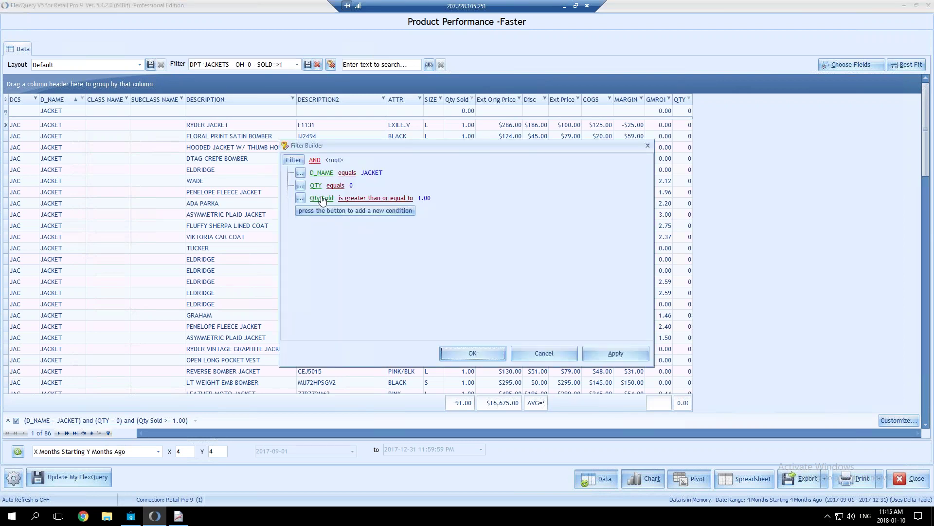
pyautogui.click(300, 185)
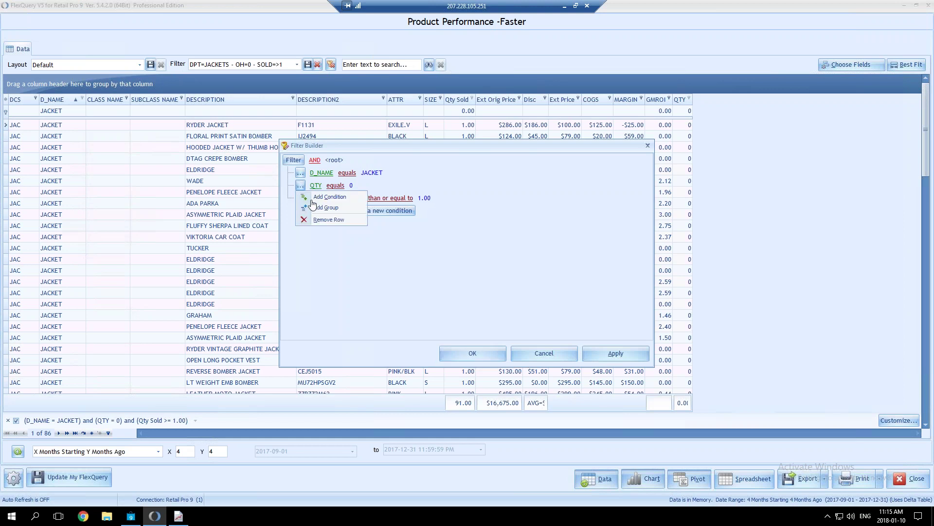
pyautogui.click(328, 220)
pyautogui.click(602, 351)
pyautogui.click(471, 353)
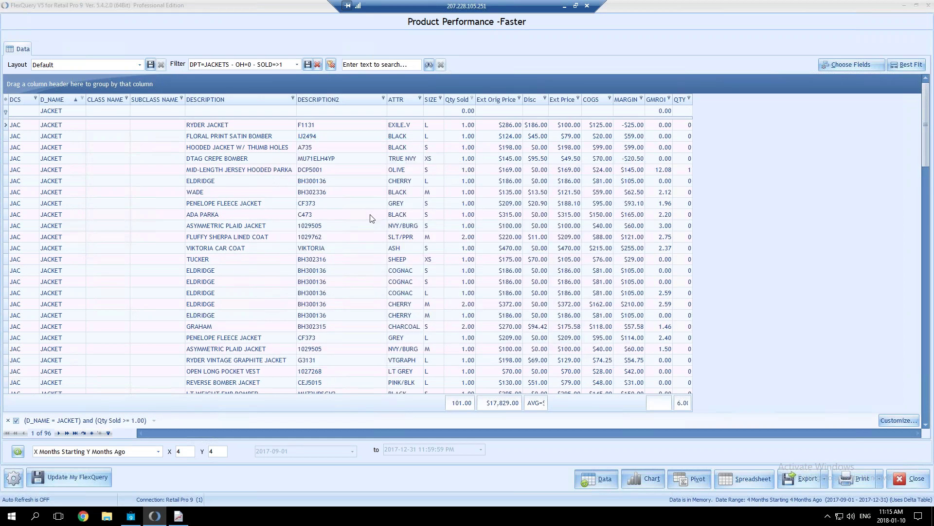
# Save the modified filter as a new filter named "DPT=JACKETS - SOLD=>1".
pyautogui.click(308, 65)
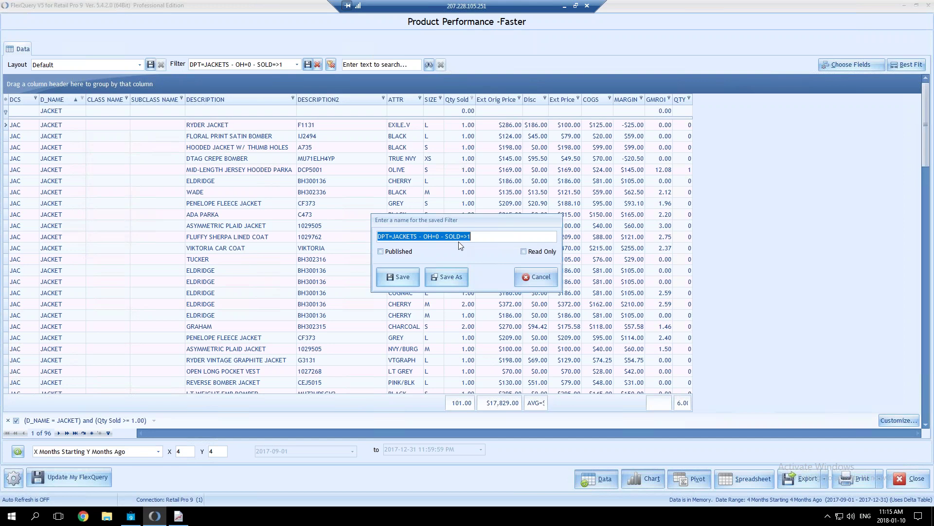
pyautogui.click(441, 239)
pyautogui.press('BackSpace')
pyautogui.press('BackSpace')
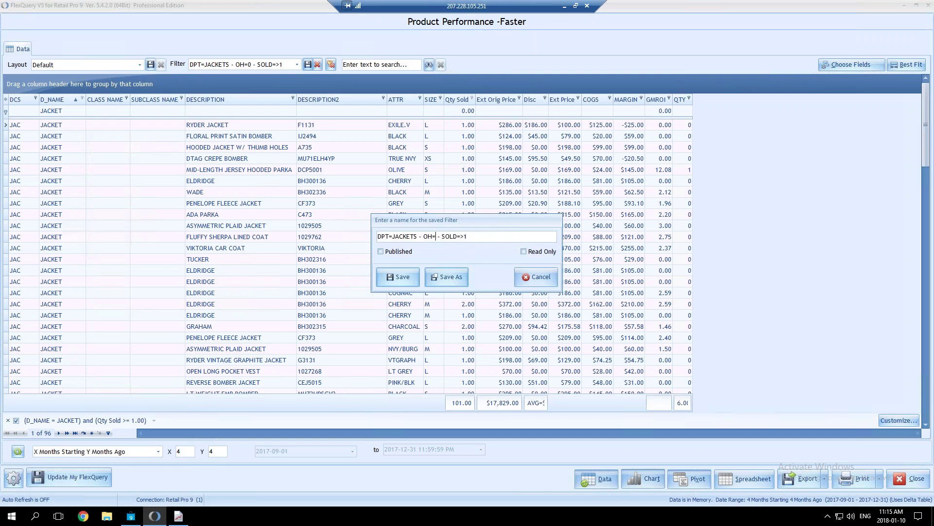
pyautogui.press('BackSpace')
pyautogui.press('BackSpace')
pyautogui.press('BackSpace')
pyautogui.press('BackSpace')
pyautogui.press('BackSpace')
pyautogui.click(447, 276)
pyautogui.click(466, 275)
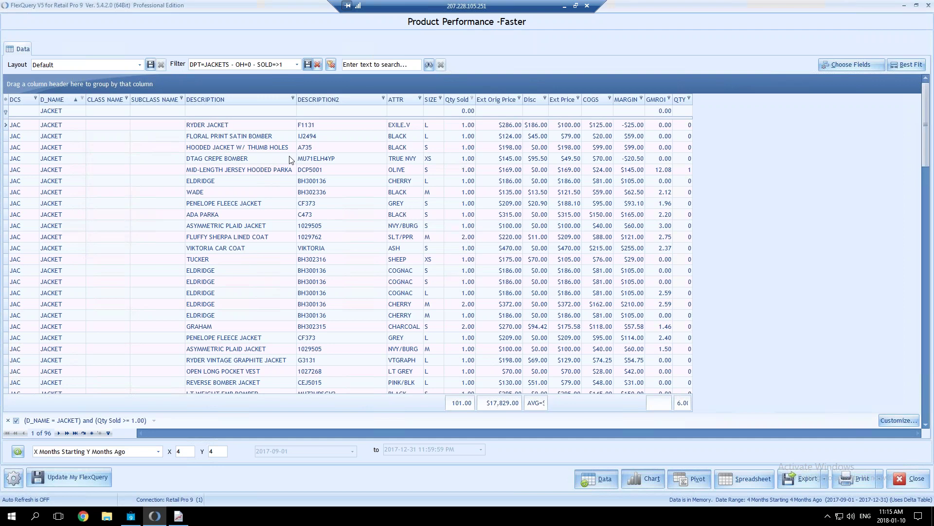
# Load the saved filter "DPT=JACKETS - OH=0 - SOLD=>1" and switch back to "DPT=JACKETS - SOLD=>1".
pyautogui.click(294, 65)
pyautogui.click(256, 78)
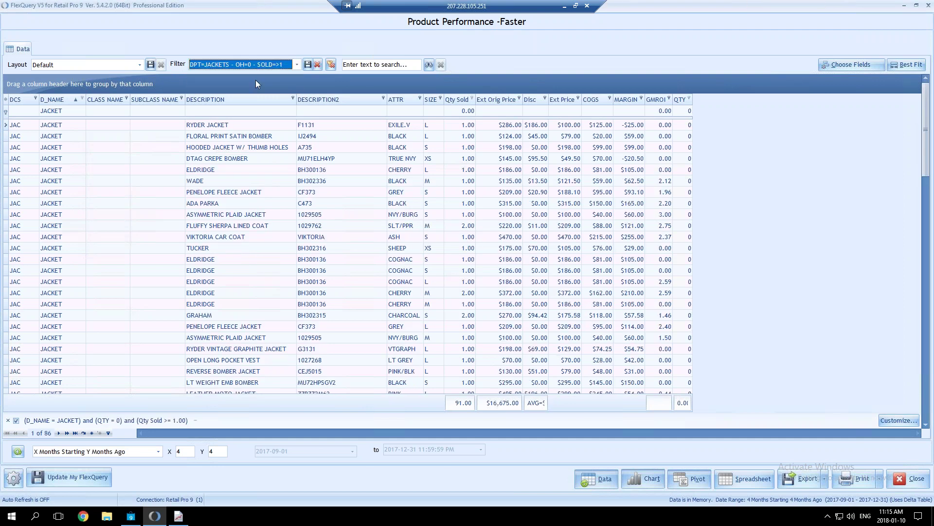
pyautogui.click(297, 65)
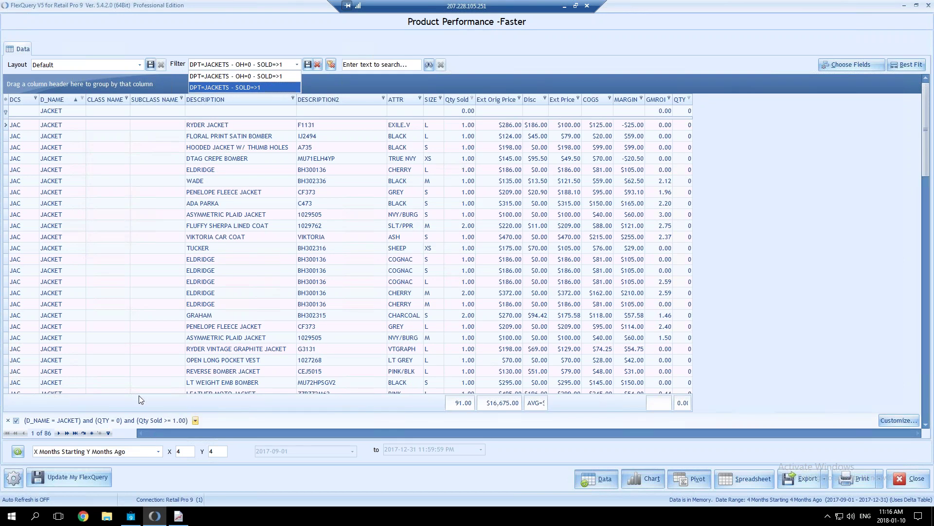
pyautogui.click(235, 87)
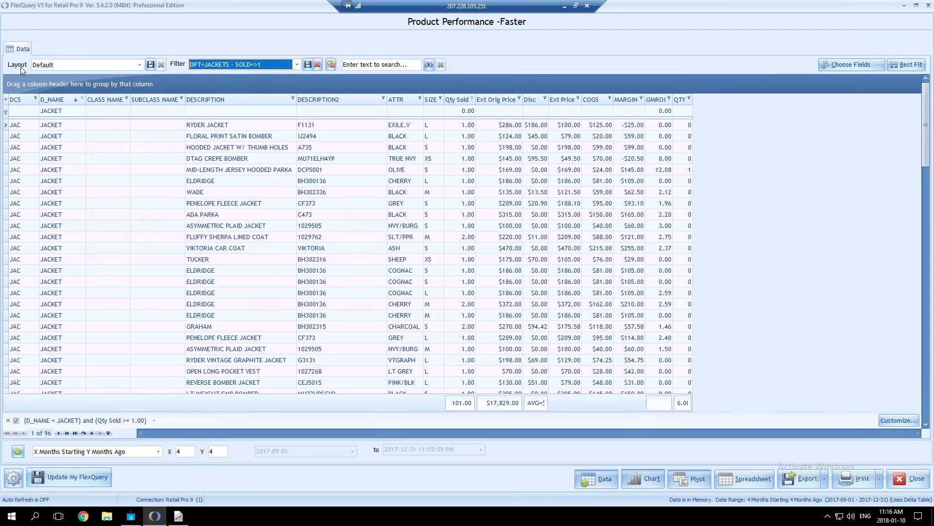
# Save the current query layout as a new layout named "DCS with Sold/OH/KPI".
pyautogui.click(151, 65)
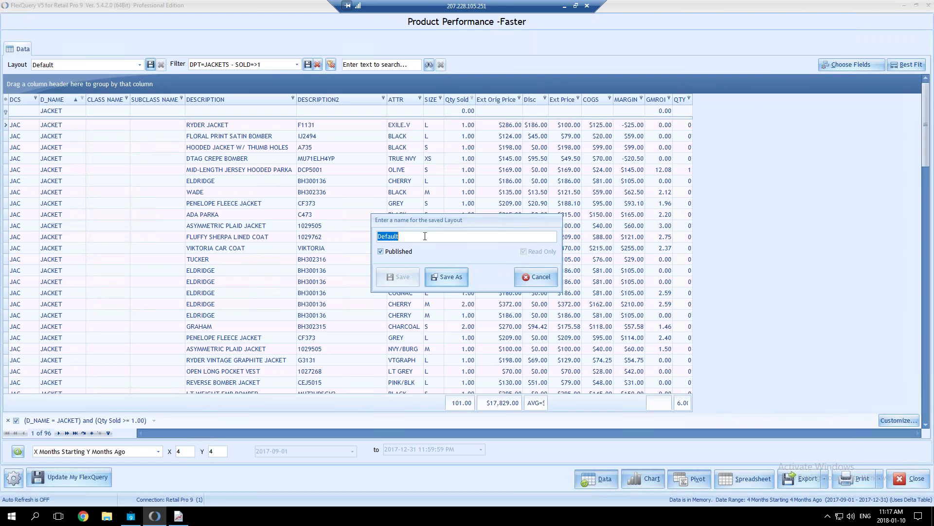
pyautogui.write('Product Performan')
pyautogui.press('BackSpace')
pyautogui.press('BackSpace')
pyautogui.press('BackSpace')
pyautogui.press('BackSpace')
pyautogui.press('BackSpace')
pyautogui.press('BackSpace')
pyautogui.press('BackSpace')
pyautogui.press('BackSpace')
pyautogui.press('BackSpace')
pyautogui.press('BackSpace')
pyautogui.press('BackSpace')
pyautogui.press('BackSpace')
pyautogui.press('BackSpace')
pyautogui.press('BackSpace')
pyautogui.press('BackSpace')
pyautogui.press('BackSpace')
pyautogui.press('BackSpace')
pyautogui.write('DCS with Sold/OH/KPI')
pyautogui.click(438, 277)
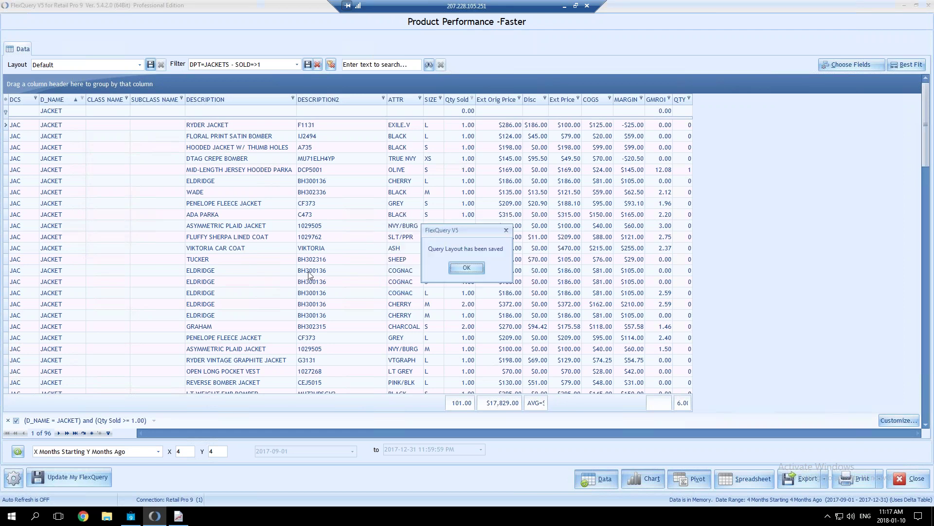
pyautogui.click(475, 269)
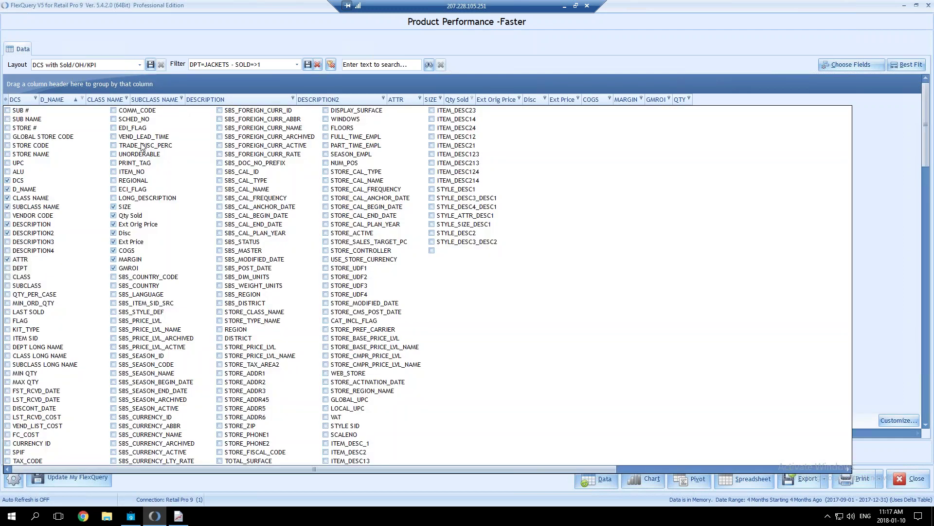
# Add the UPC column to the data grid through the column chooser.
pyautogui.click(5, 100)
pyautogui.click(8, 162)
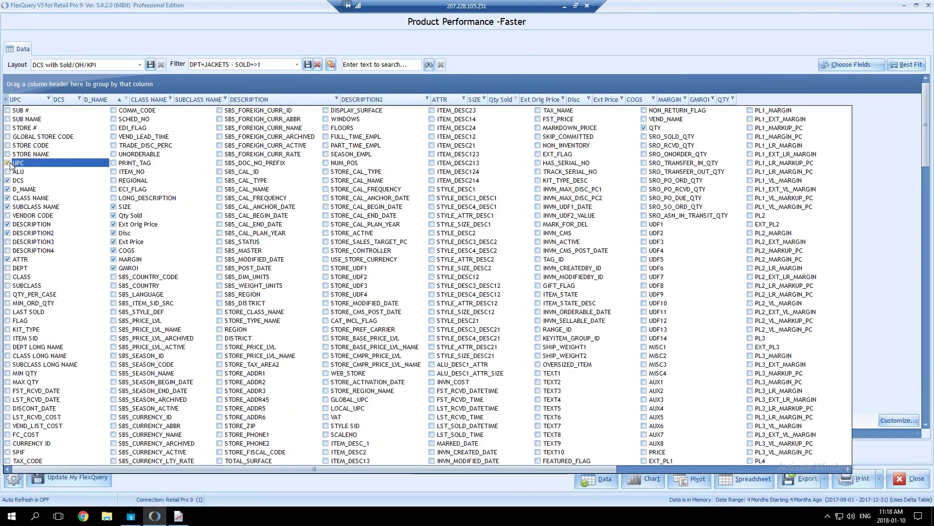
pyautogui.click(5, 100)
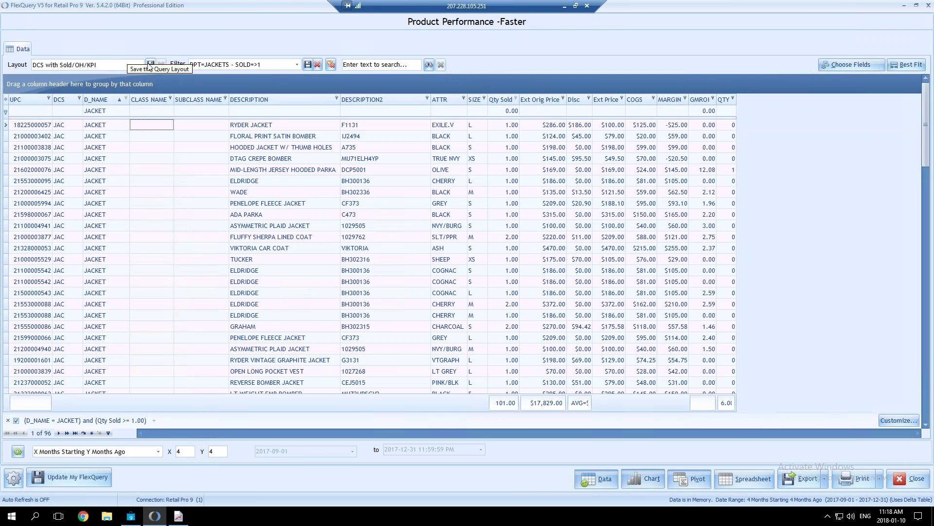
# Save the current layout as a new unpublished, non-read-only layout named "UPC/DCS with Sold/OH/KPI".
pyautogui.click(151, 65)
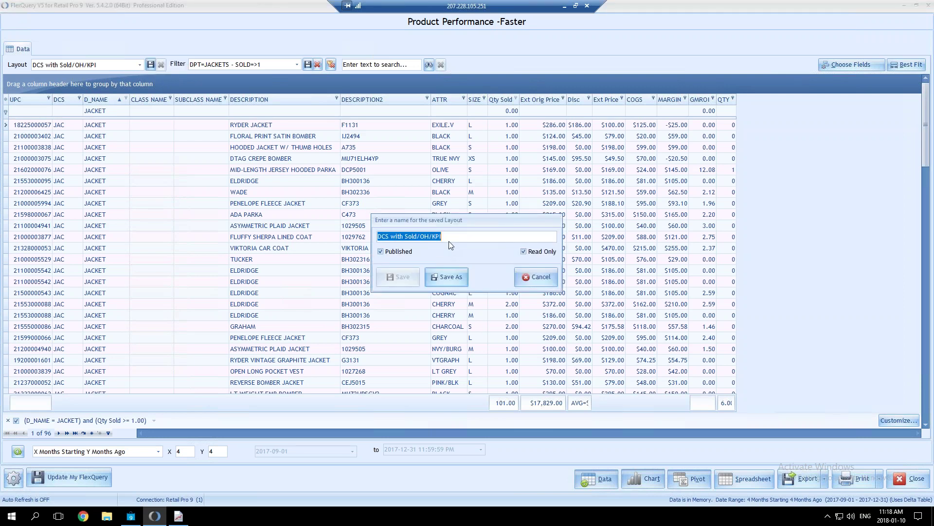
pyautogui.click(524, 251)
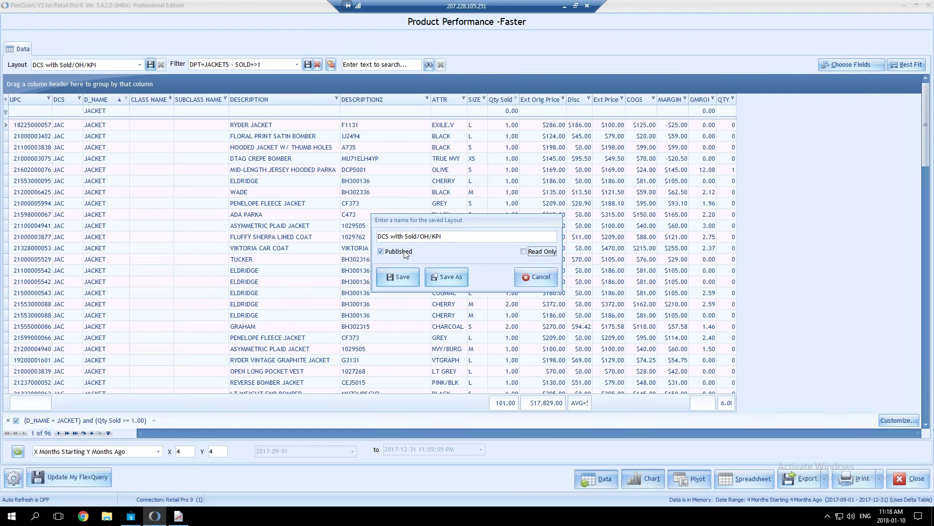
pyautogui.click(390, 251)
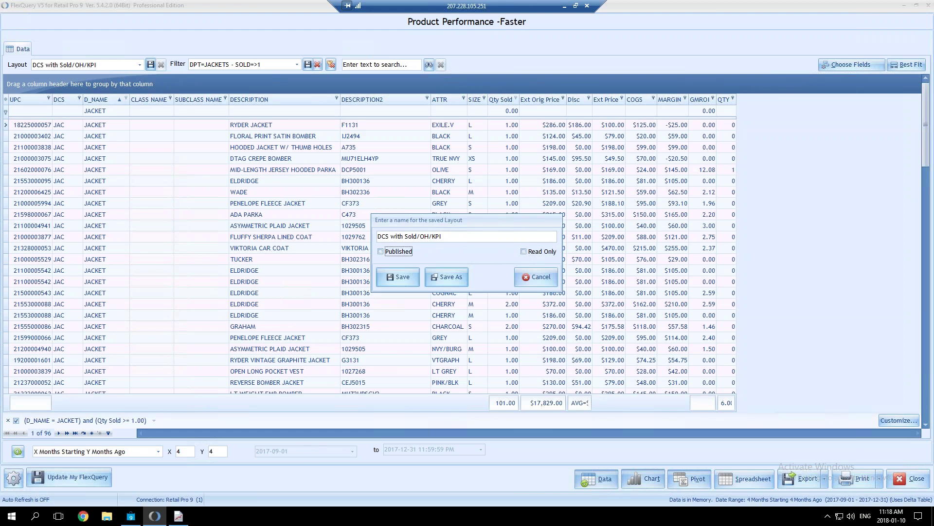
pyautogui.click(378, 236)
pyautogui.write('UPC/')
pyautogui.click(449, 272)
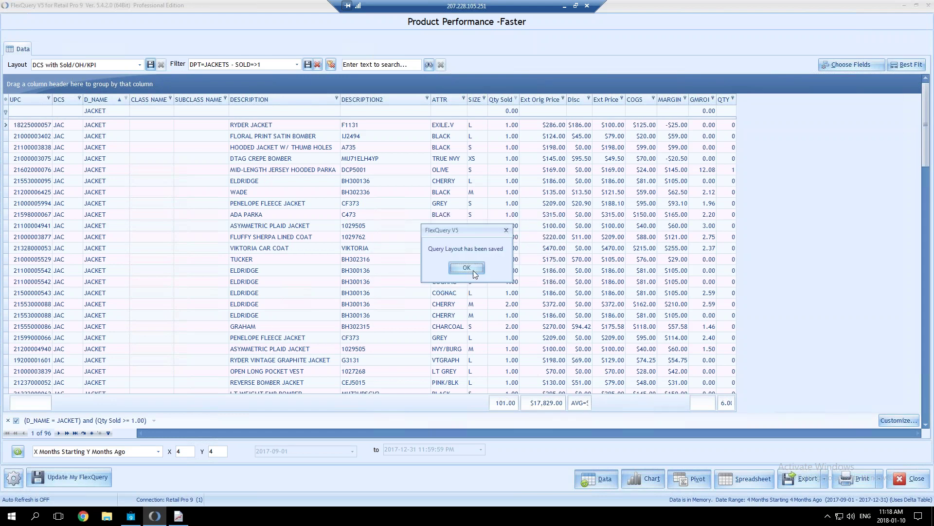
pyautogui.click(467, 268)
# Load the saved layout "DCS with Sold/OH/KPI" and switch back to "UPC/DCS with Sold/OH/KPI".
pyautogui.click(140, 65)
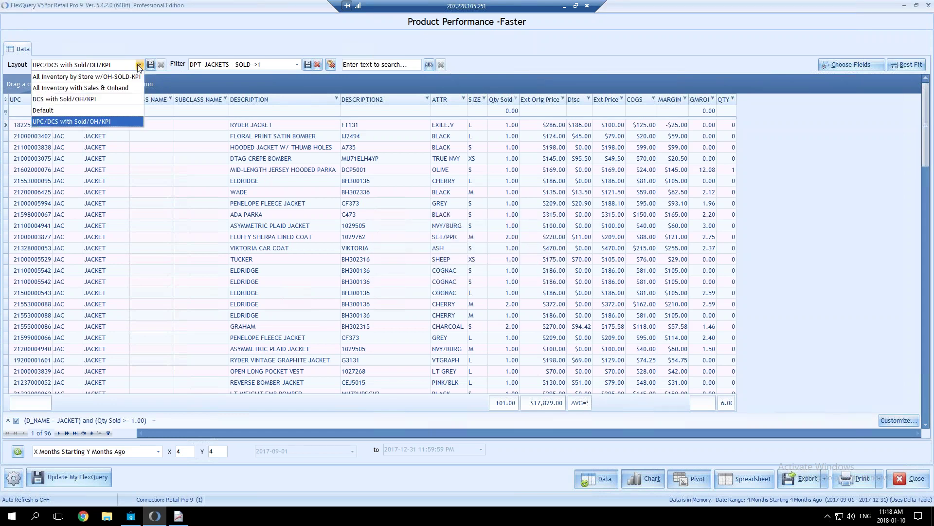
pyautogui.click(88, 103)
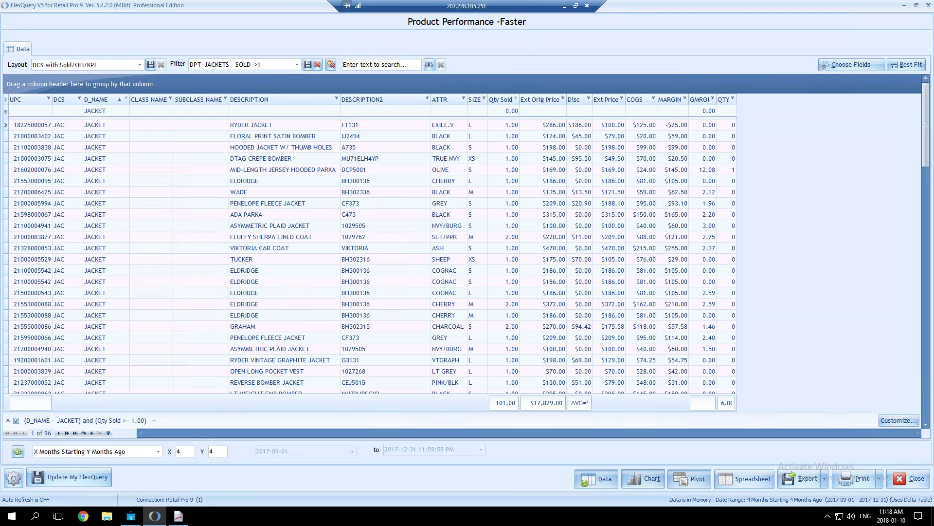
pyautogui.click(140, 65)
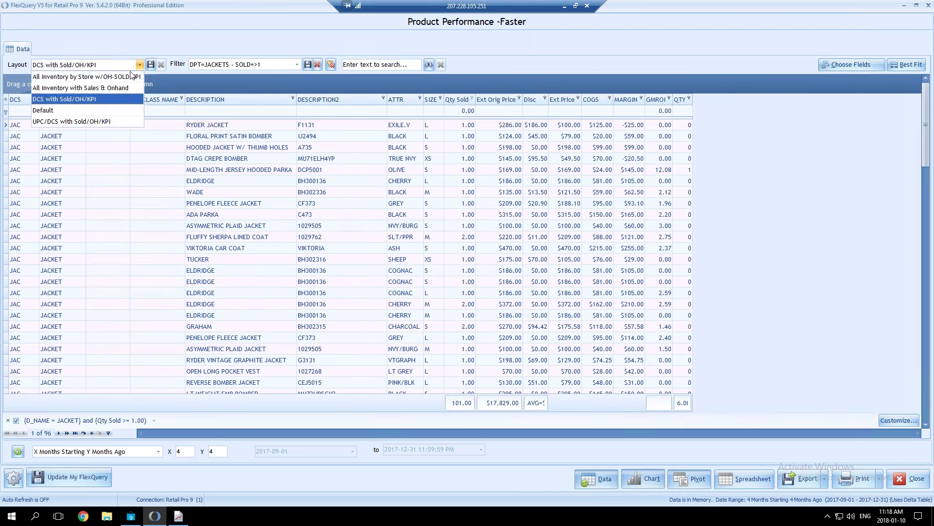
pyautogui.click(83, 118)
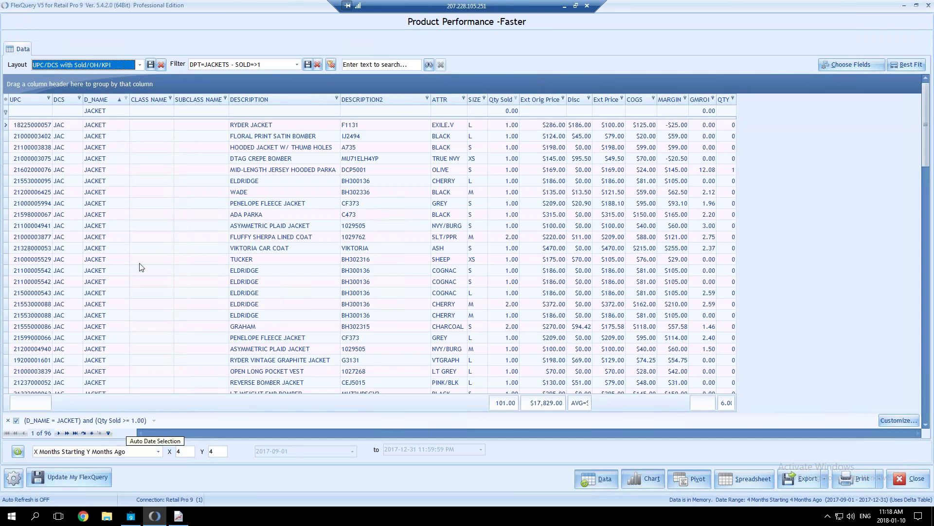
# In the column options of SUBCLASS NAME, set the display name to "SUBCLAS", turn off Use Display Name and save.
pyautogui.rightClick(207, 98)
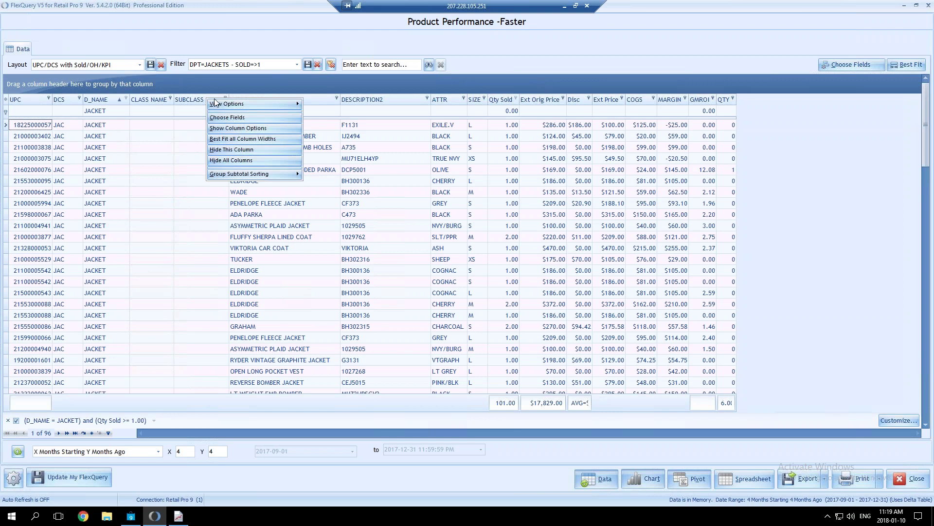
pyautogui.moveTo(221, 103)
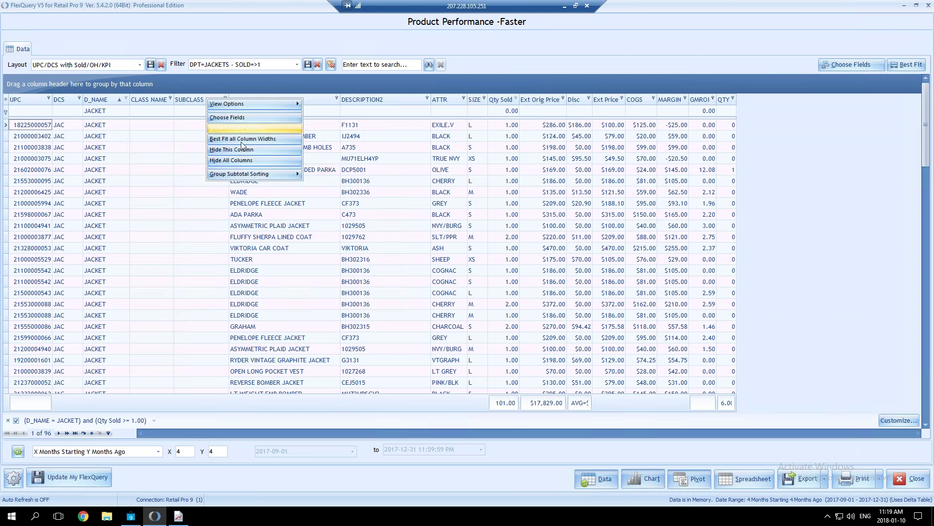
pyautogui.click(241, 128)
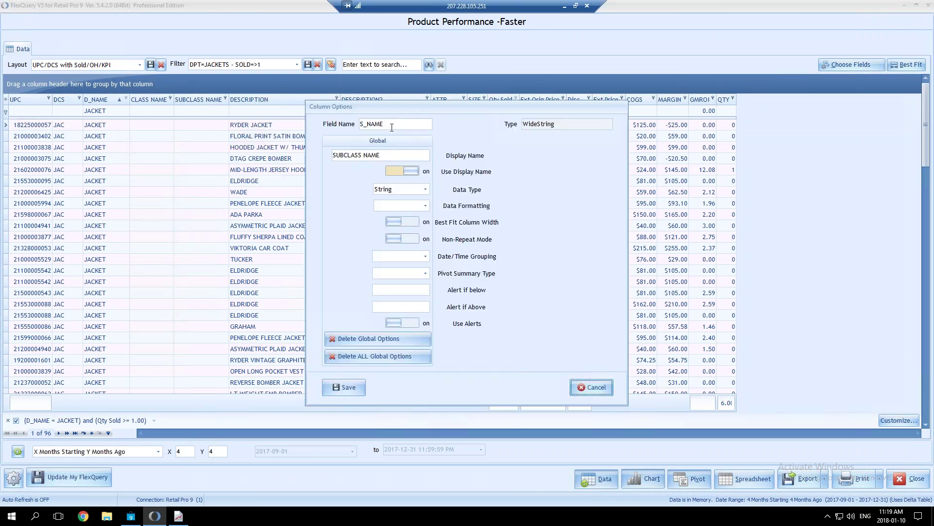
pyautogui.moveTo(393, 155); pyautogui.dragTo(328, 154)
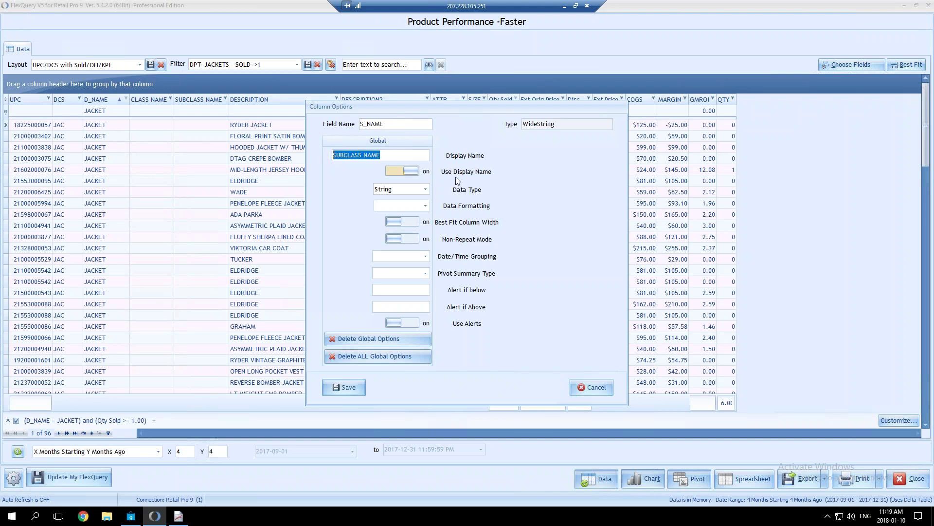
pyautogui.write('SUBCLAS')
pyautogui.click(392, 171)
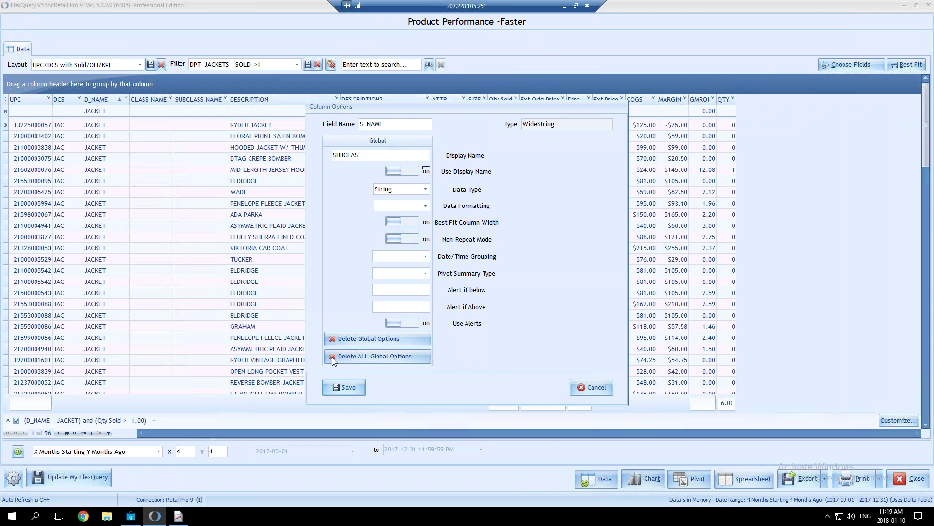
pyautogui.click(343, 388)
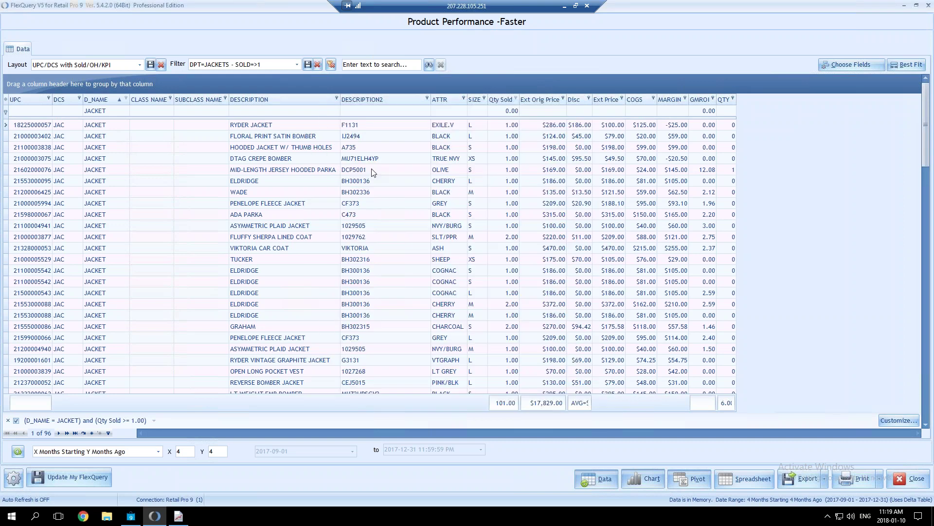
# Turn on Use Display Name for the S_NAME column and save its column options.
pyautogui.rightClick(201, 100)
pyautogui.moveTo(218, 104)
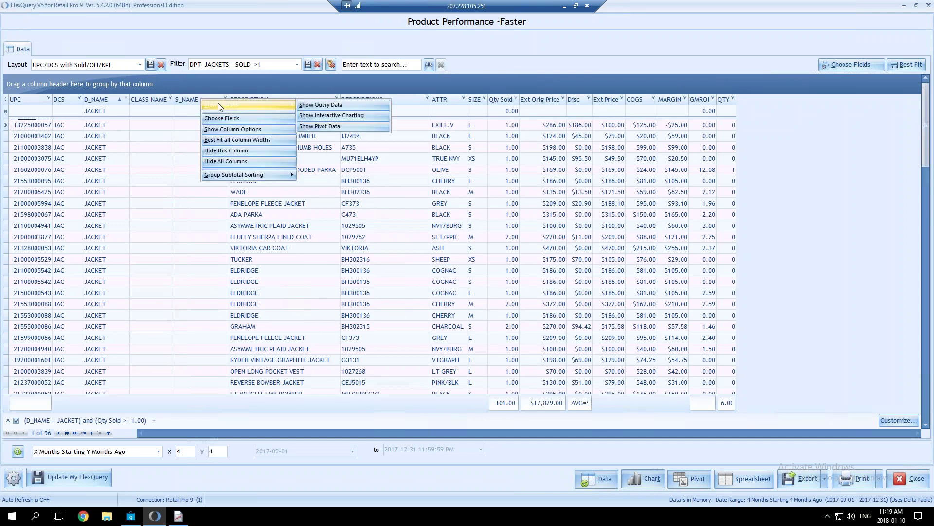
pyautogui.click(233, 129)
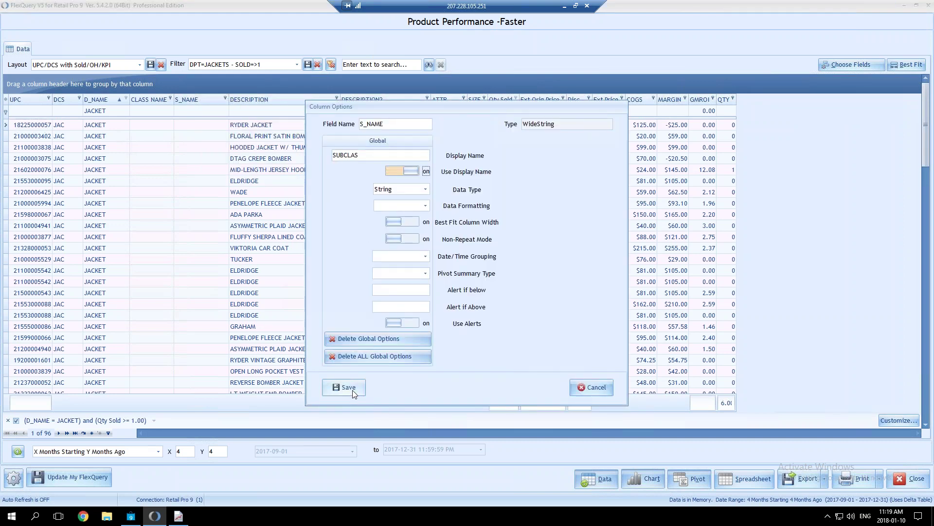
pyautogui.click(353, 390)
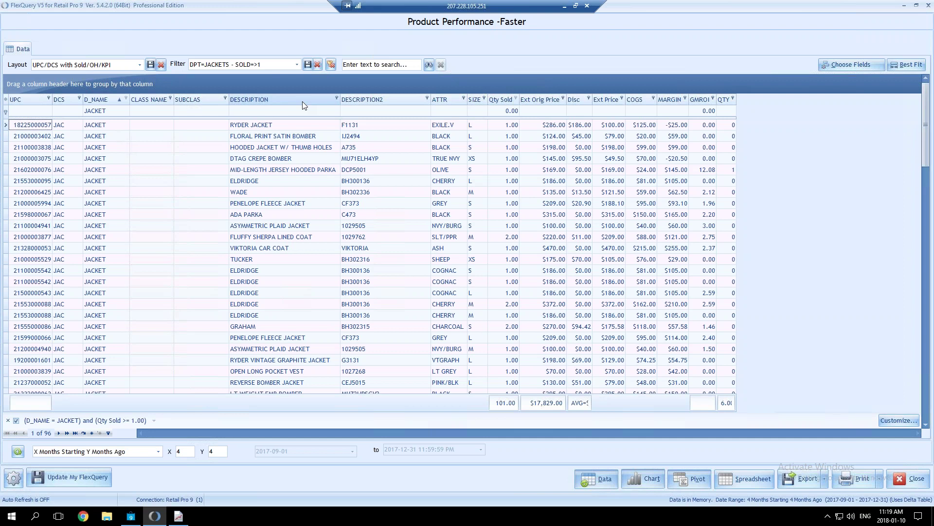
# Sort the data grid by the SUBCLAS column.
pyautogui.rightClick(198, 98)
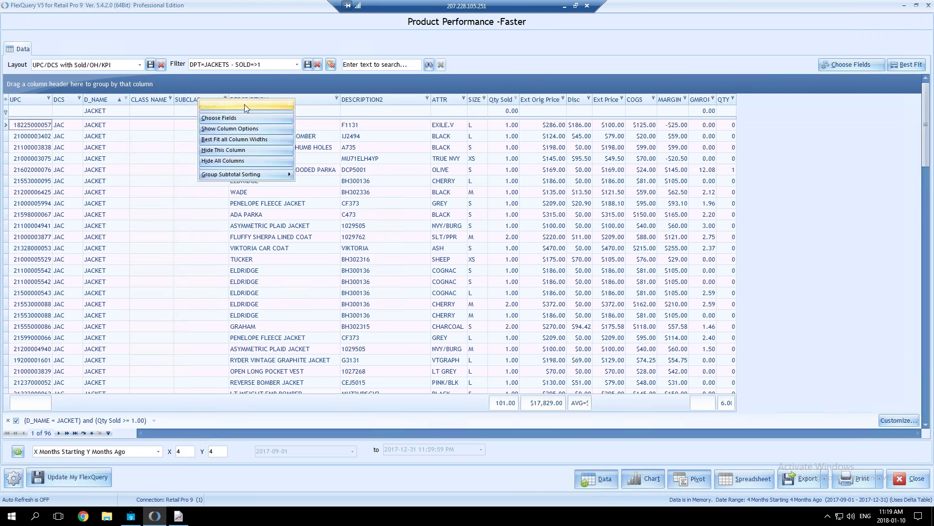
pyautogui.moveTo(244, 104)
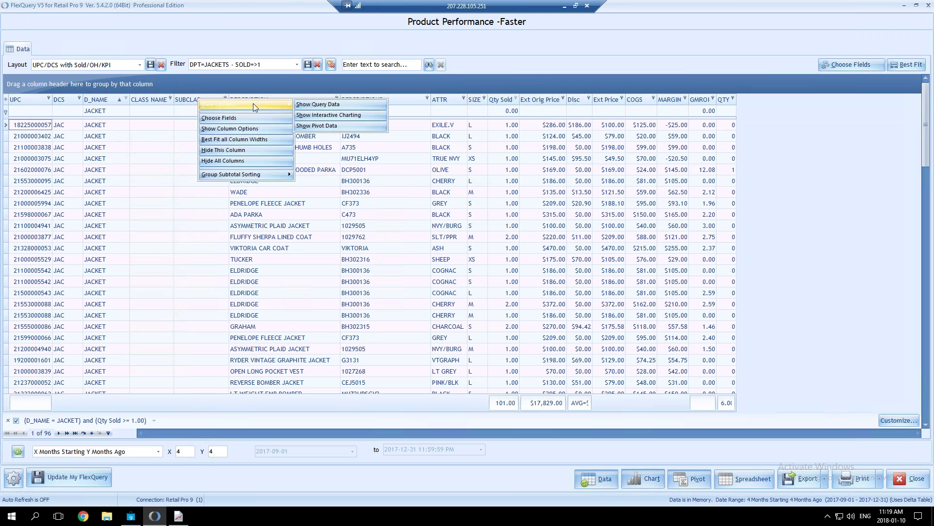
pyautogui.click(188, 100)
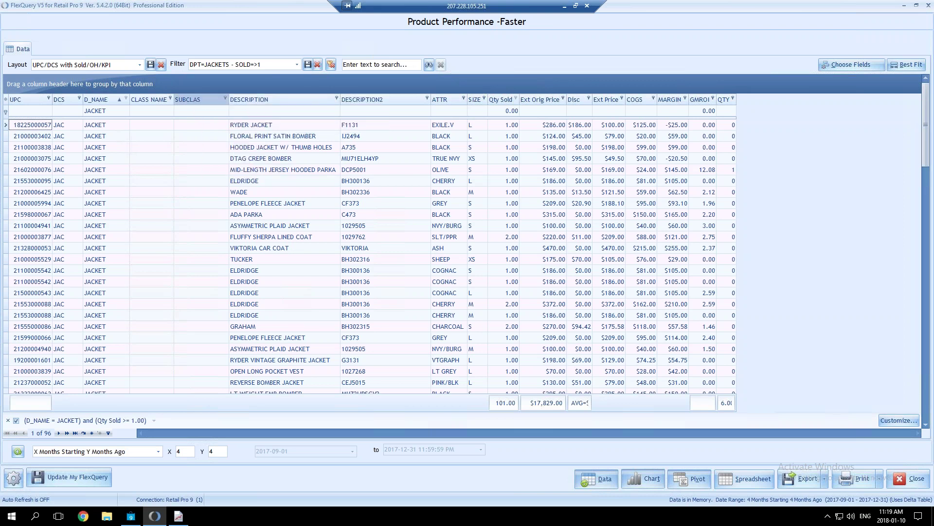
pyautogui.click(191, 101)
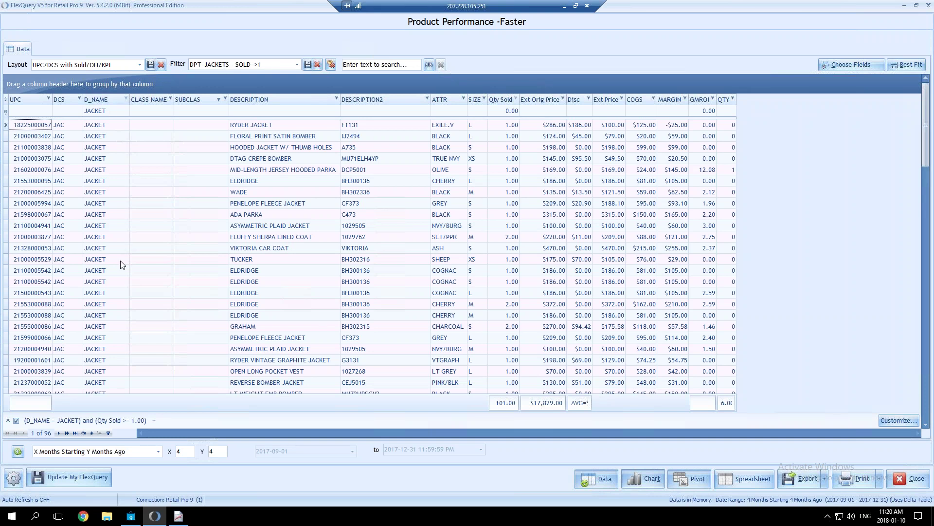
# Start a new custom view from the query and set its X Months Starting Y Months Ago date range to X 3 and Y 3.
pyautogui.click(73, 478)
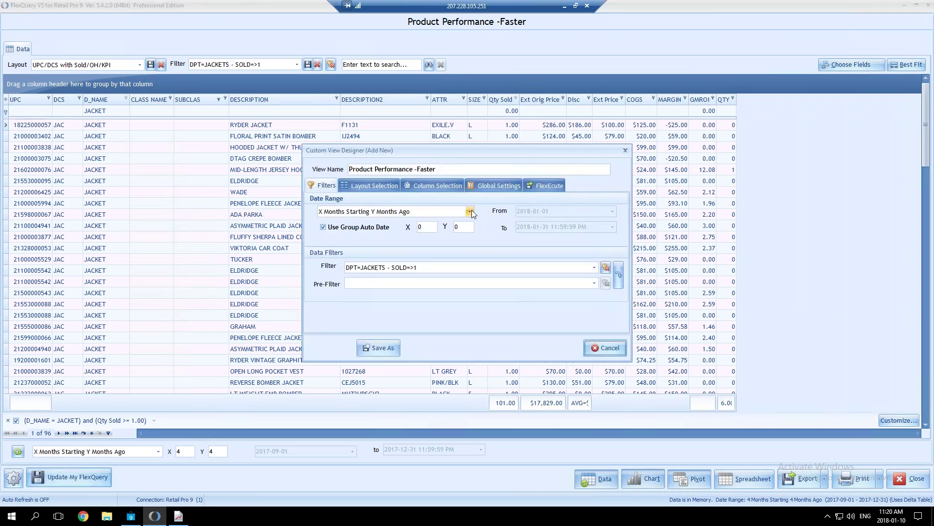
pyautogui.click(470, 212)
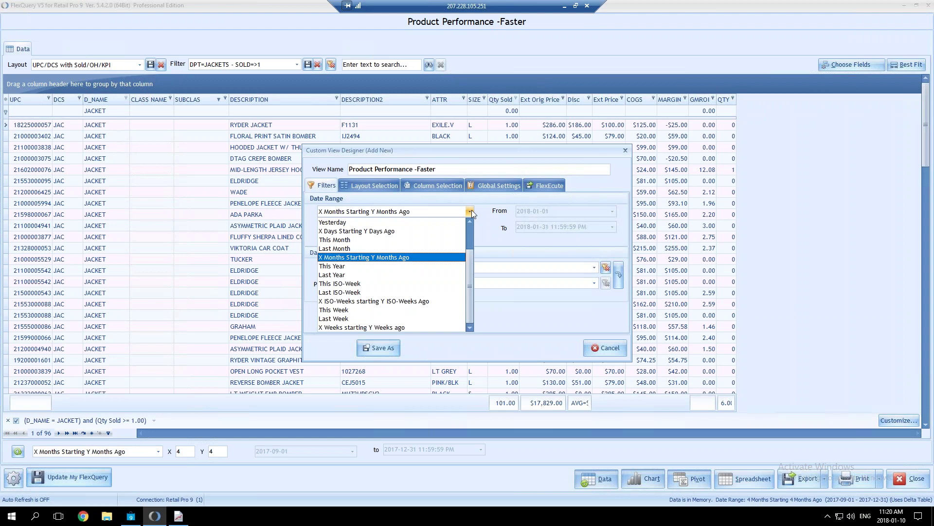
pyautogui.click(471, 212)
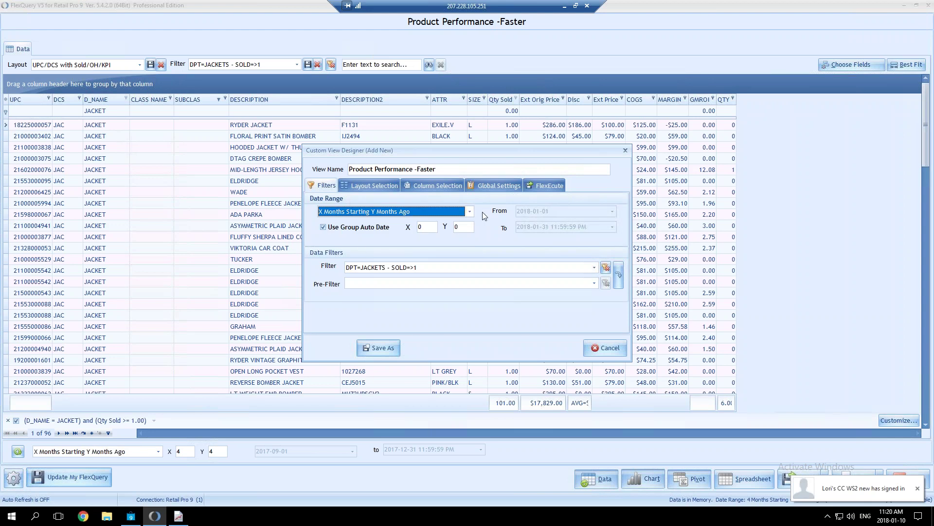
pyautogui.doubleClick(421, 227)
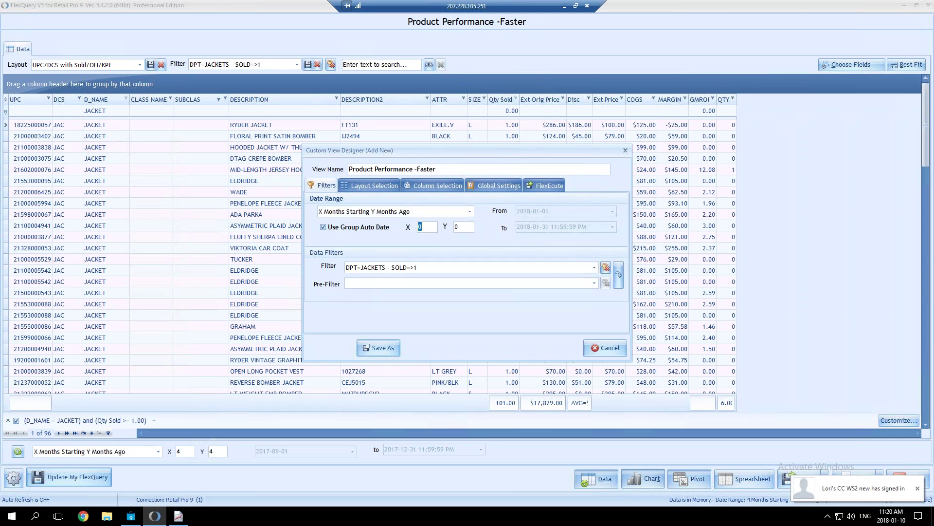
pyautogui.write('3')
pyautogui.press('Tab')
pyautogui.write('3')
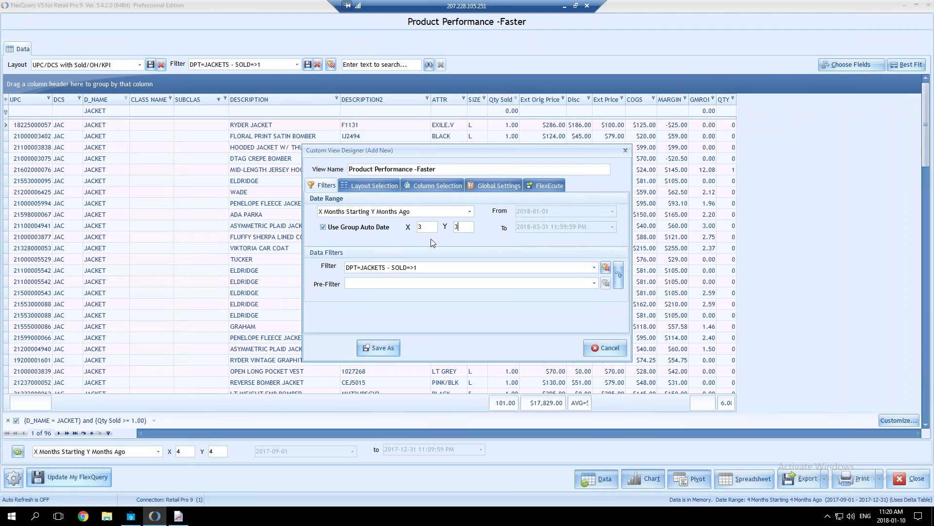
# Set the custom view's filter to "DPT=JACKETS - OH=0 - SOLD=>1" and its query layout to "DCS with Sold/OH/KPI".
pyautogui.click(594, 267)
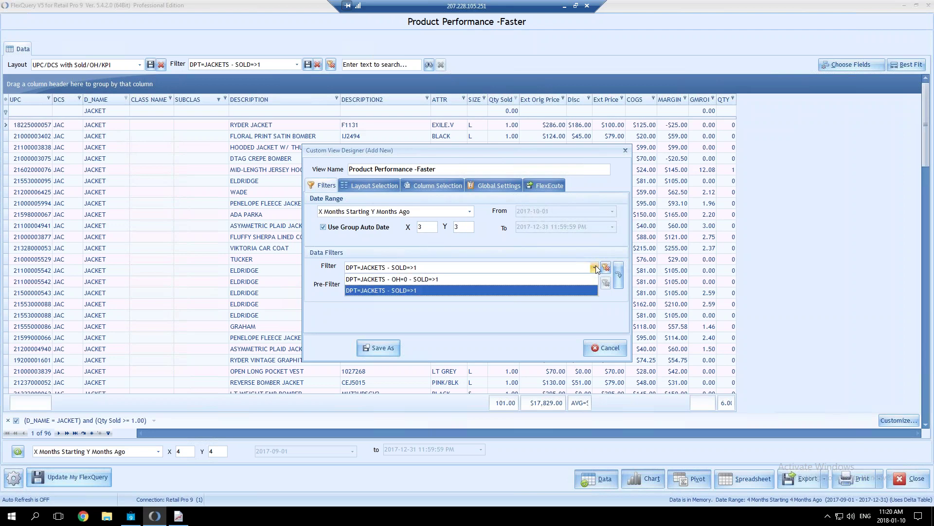
pyautogui.click(400, 280)
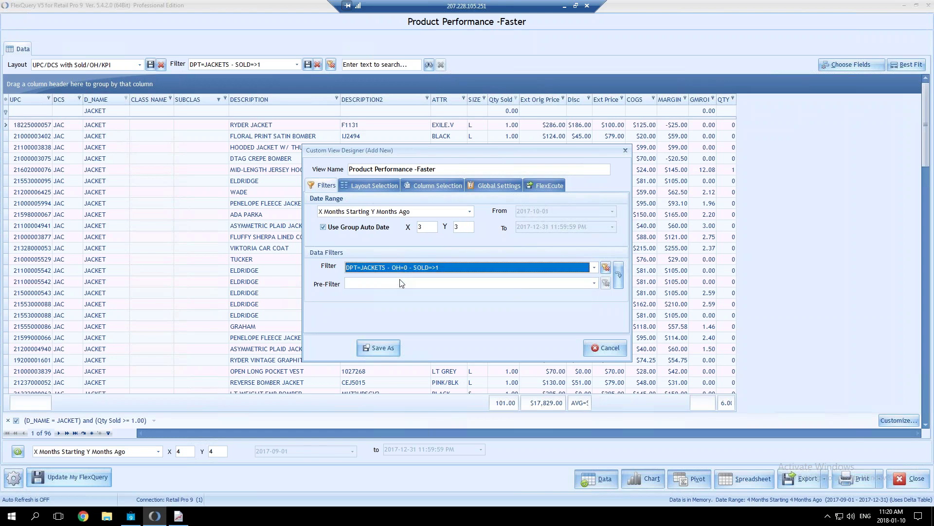
pyautogui.click(357, 185)
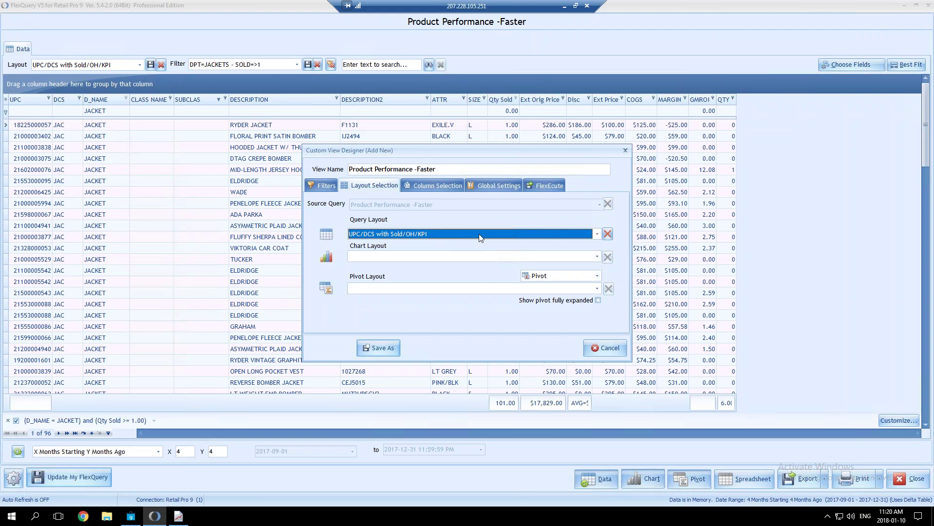
pyautogui.click(479, 235)
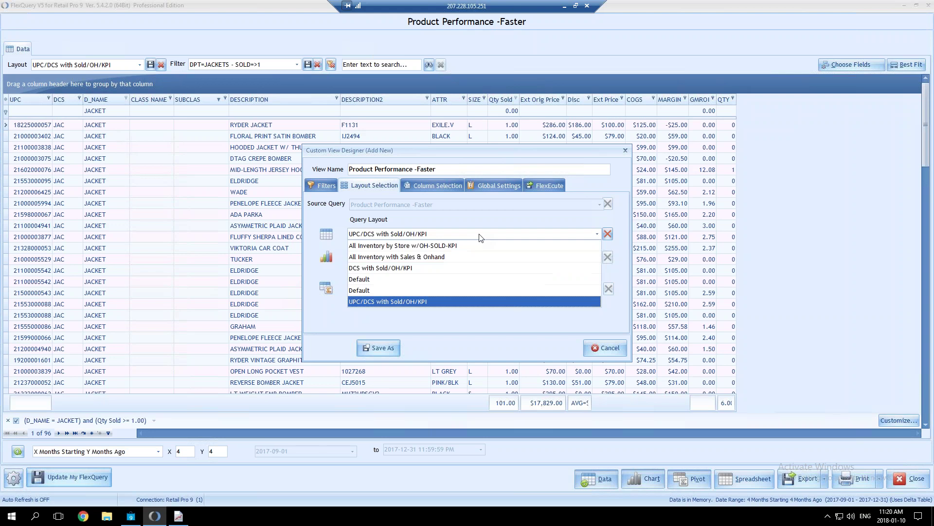
pyautogui.click(410, 268)
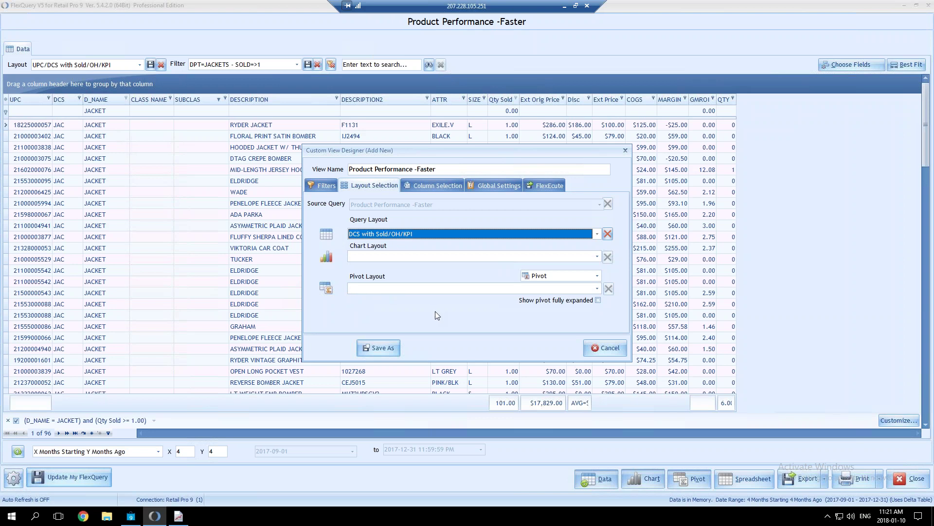
# Make the custom view retrieve selected columns only and select all currently visible columns.
pyautogui.click(435, 186)
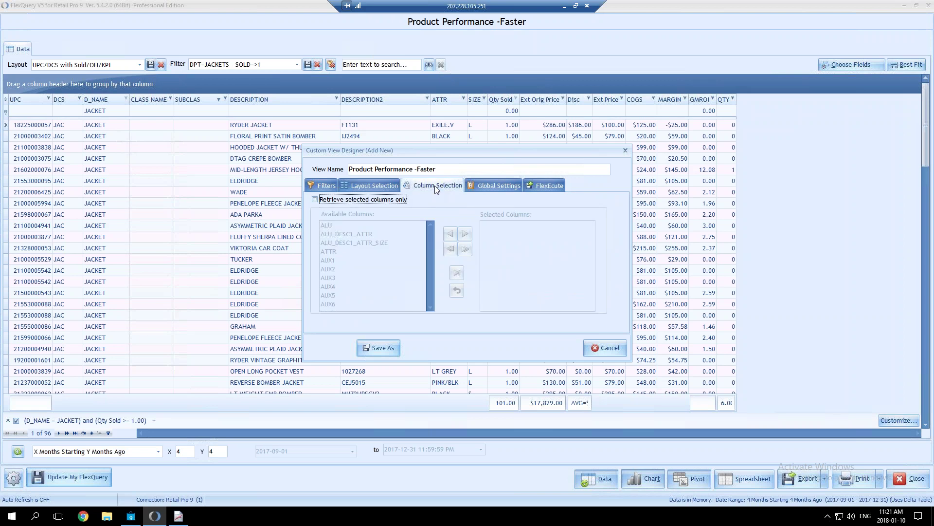
pyautogui.click(360, 200)
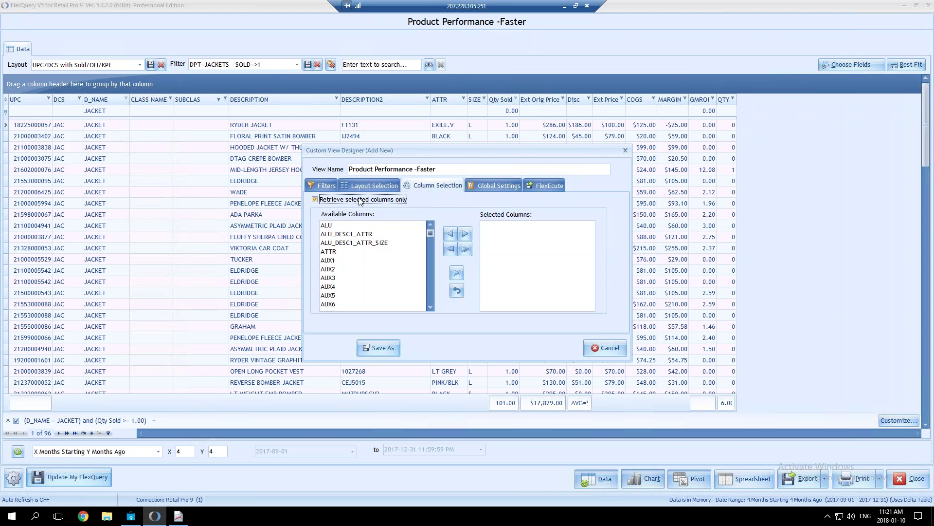
pyautogui.click(457, 273)
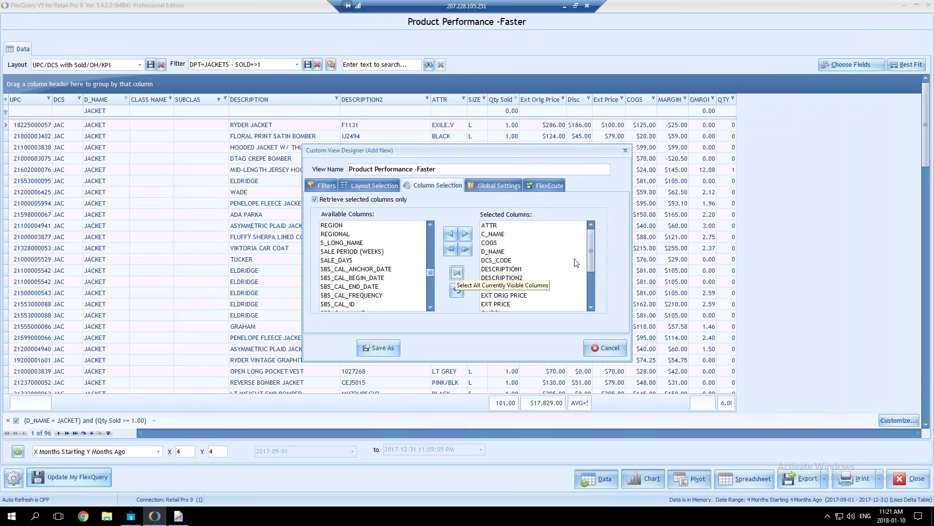
pyautogui.moveTo(591, 241); pyautogui.dragTo(594, 220)
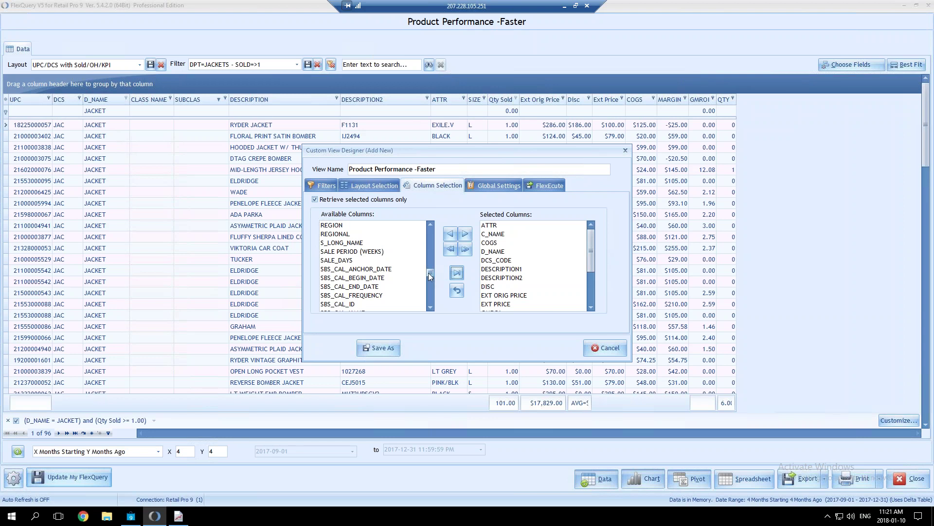
# Turn off the custom view's option to retrieve selected columns only.
pyautogui.scroll(10, 436, 278)
pyautogui.scroll(15, 435, 297)
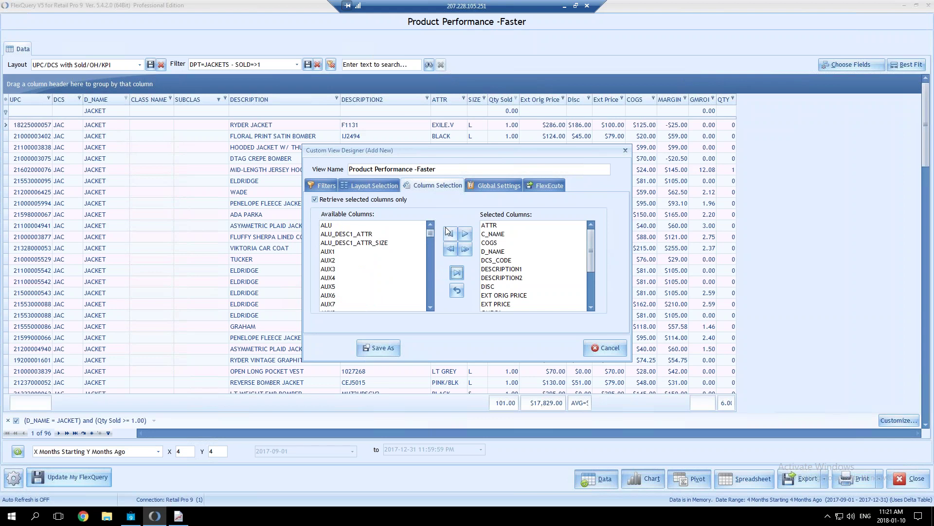
pyautogui.click(331, 199)
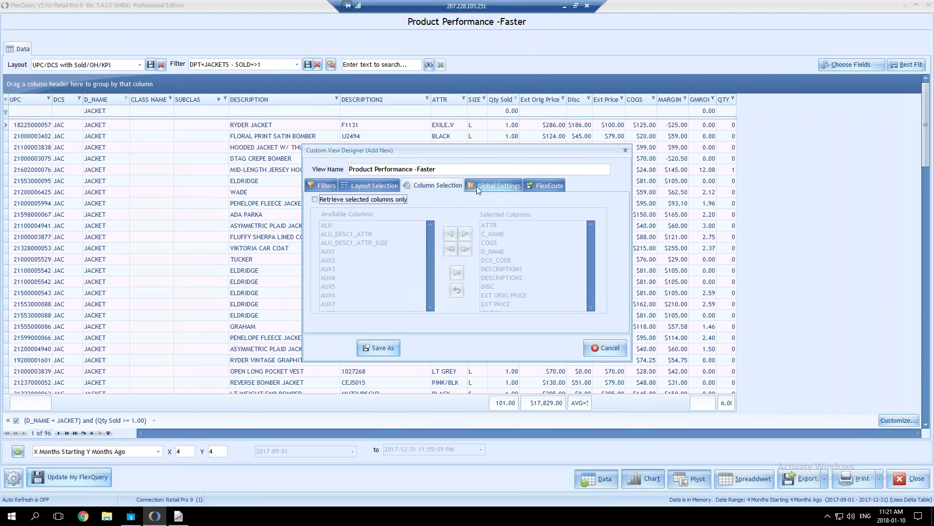
# Set the custom view's default view to Query Data and assign it to the KPIs group, keeping the STOCK MANAGEMENT category.
pyautogui.click(477, 188)
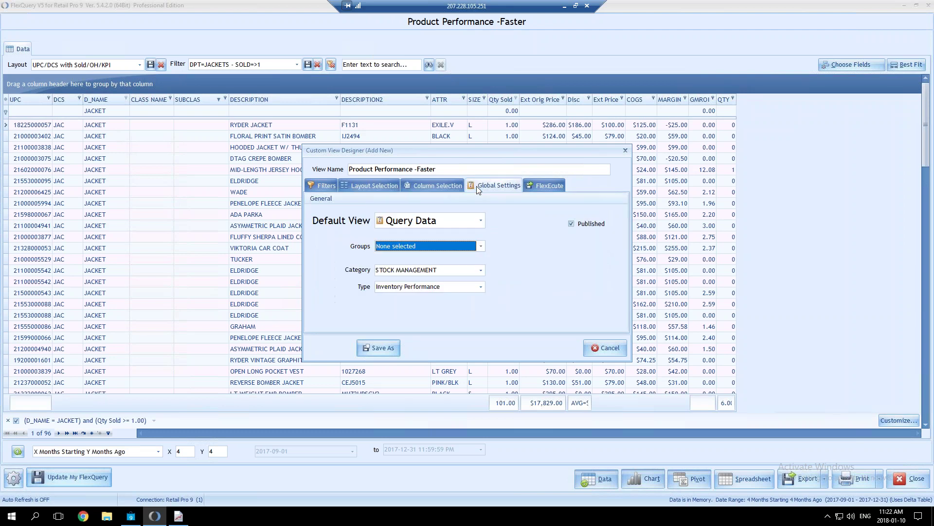
pyautogui.click(480, 220)
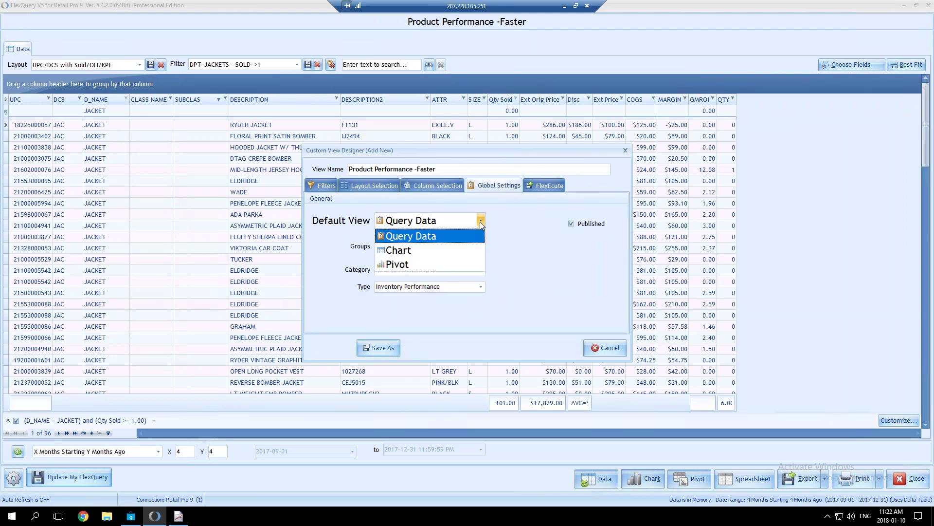
pyautogui.click(427, 237)
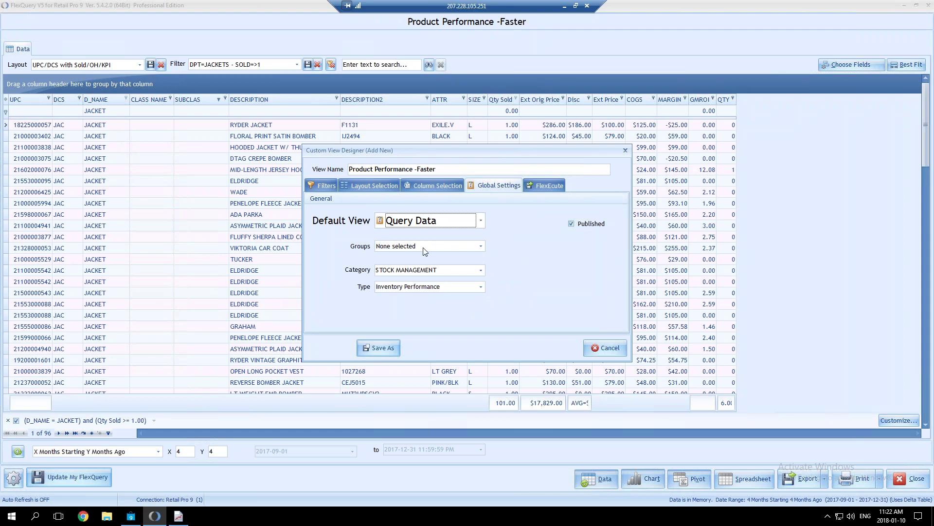
pyautogui.click(447, 247)
pyautogui.moveTo(484, 270); pyautogui.dragTo(474, 304)
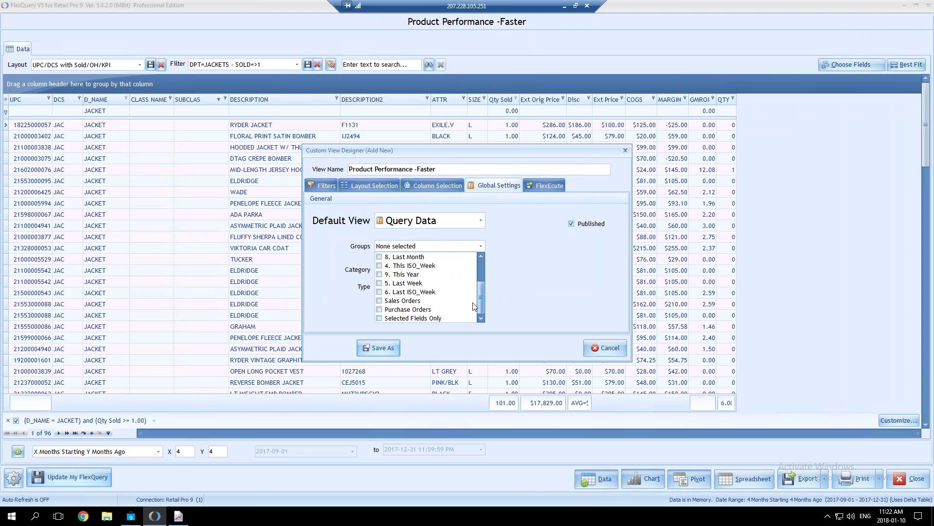
pyautogui.moveTo(480, 299); pyautogui.dragTo(481, 266)
pyautogui.click(380, 292)
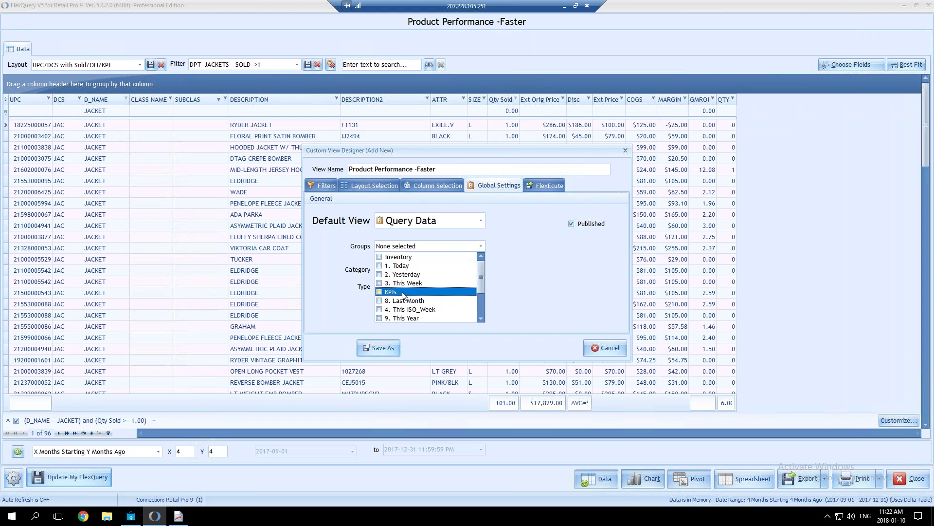
pyautogui.click(539, 264)
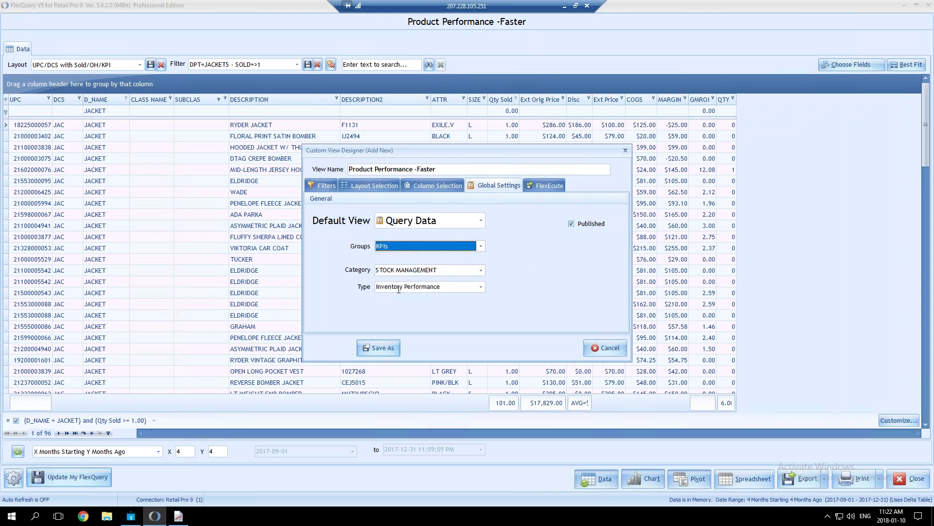
pyautogui.click(445, 270)
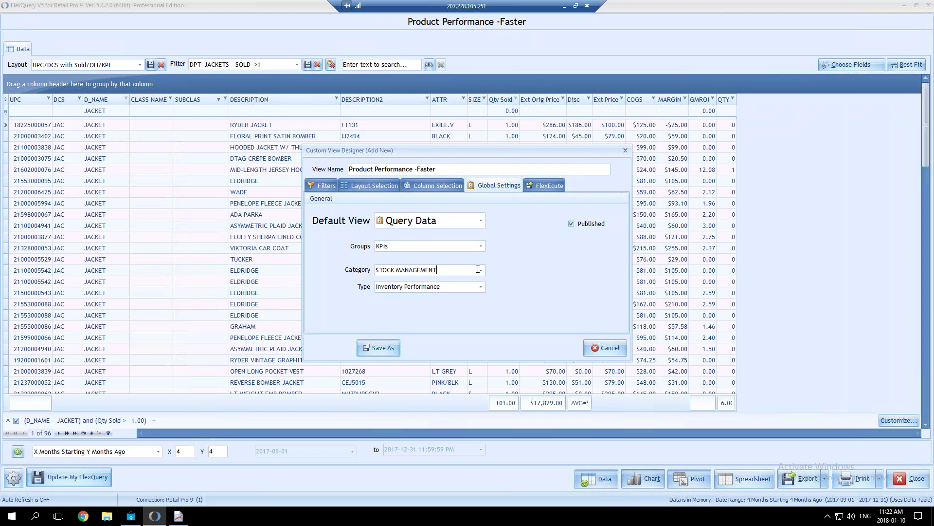
pyautogui.click(481, 270)
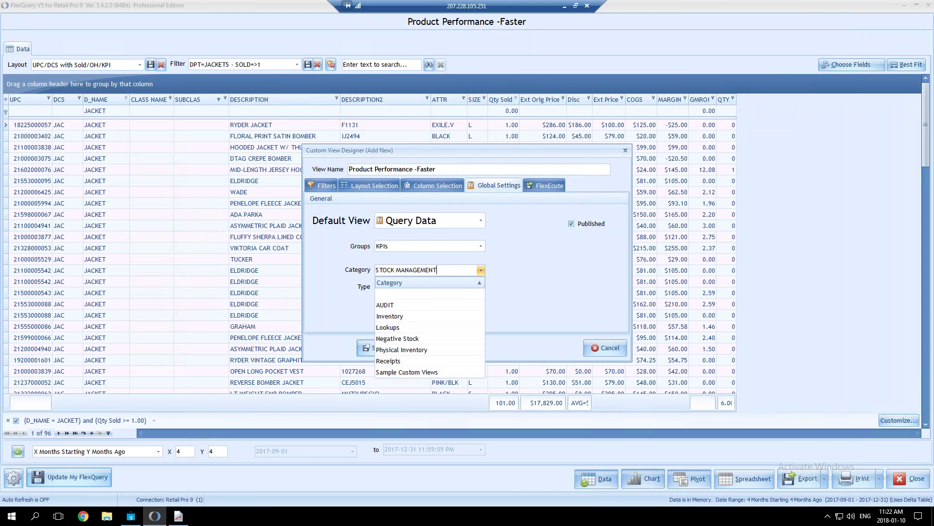
pyautogui.click(501, 273)
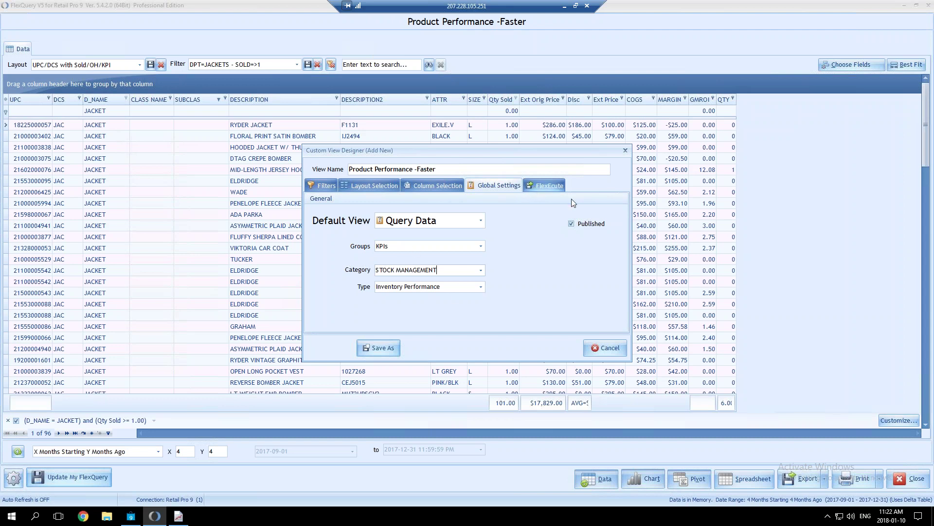
pyautogui.click(550, 187)
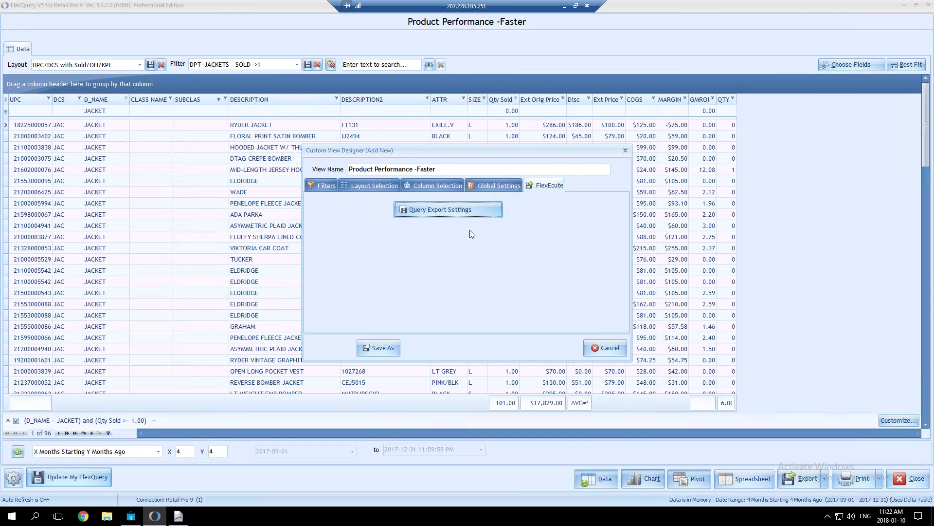
pyautogui.click(449, 213)
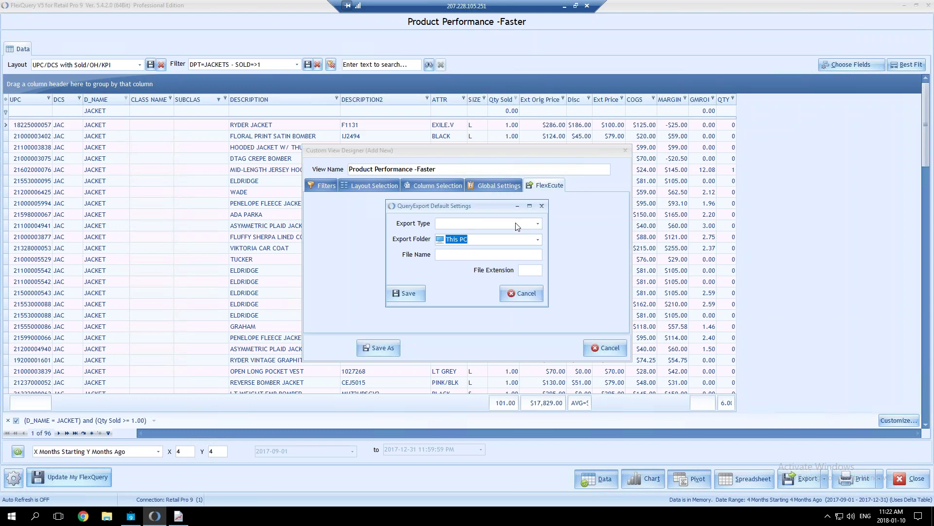
pyautogui.click(538, 225)
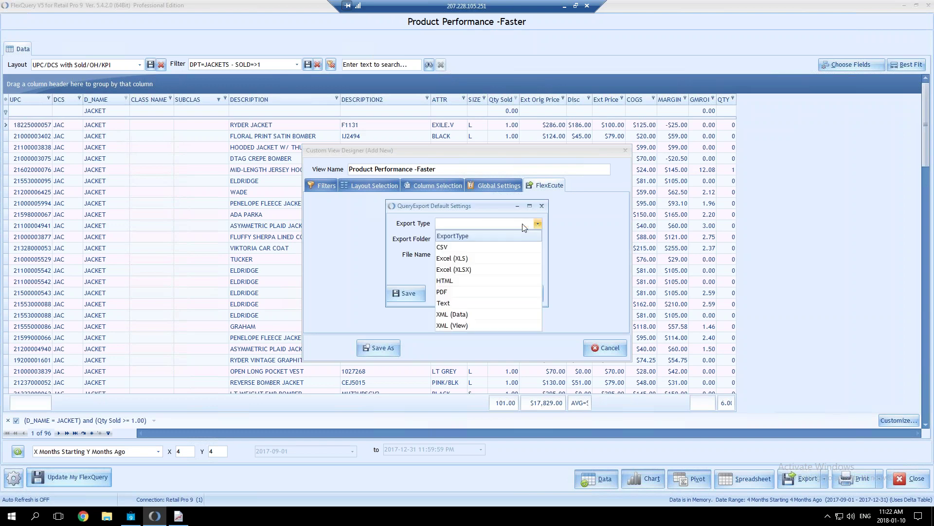
pyautogui.click(473, 259)
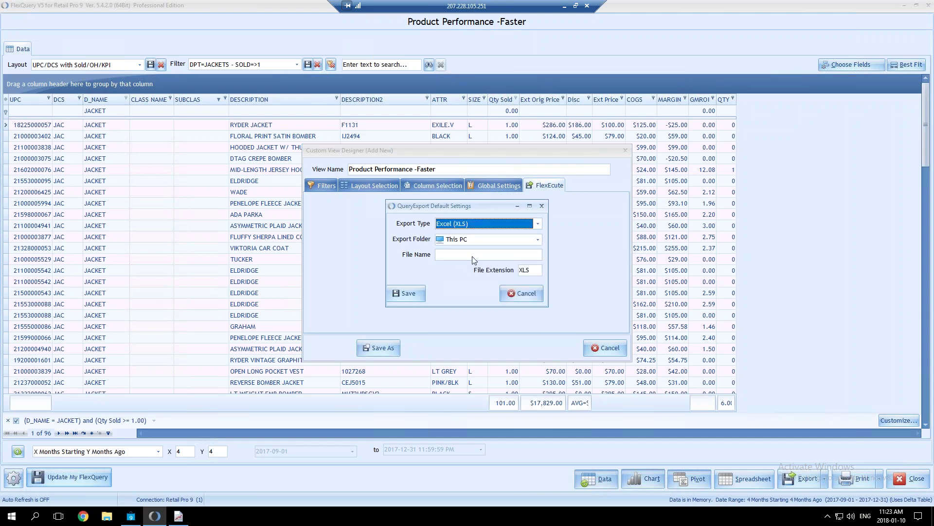
pyautogui.click(537, 240)
pyautogui.click(537, 240)
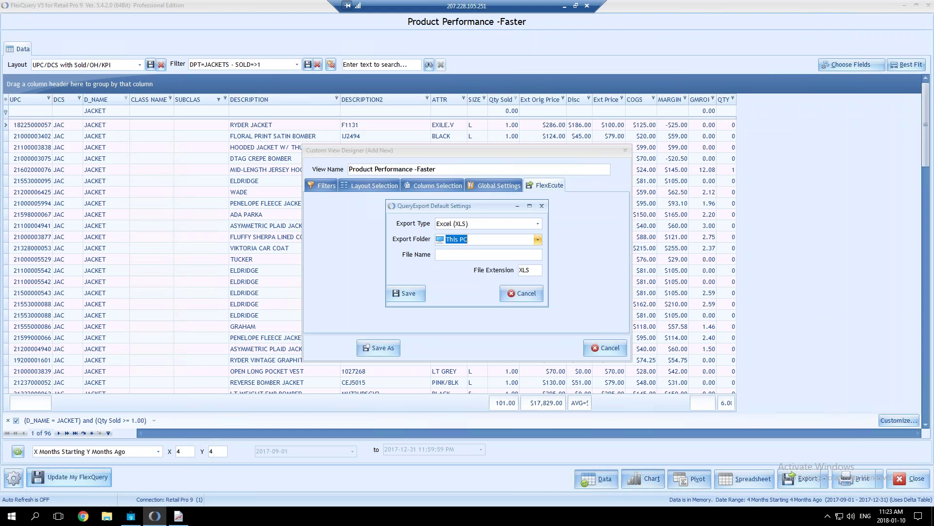
pyautogui.click(532, 255)
pyautogui.click(515, 293)
# Try adding the custom view to the "3. This Week" group as well, and remove that group again.
pyautogui.click(473, 188)
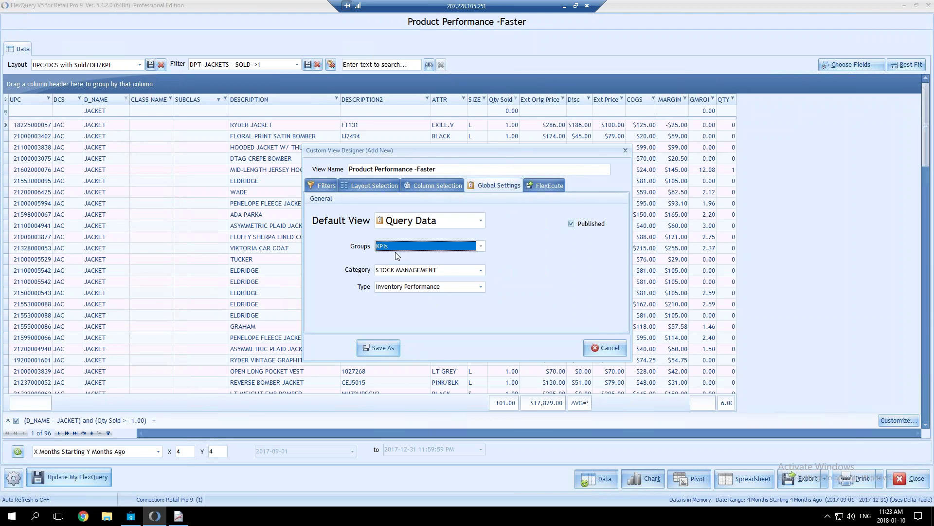
pyautogui.click(481, 247)
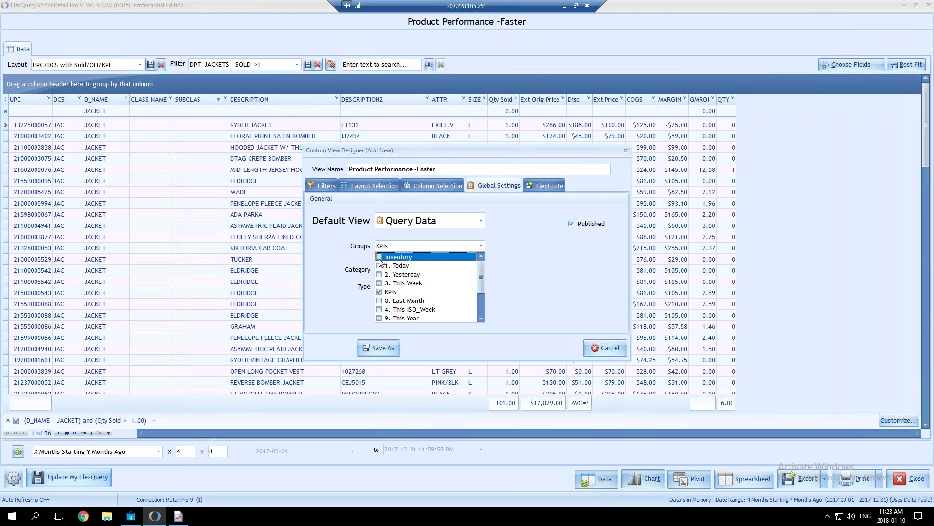
pyautogui.click(379, 283)
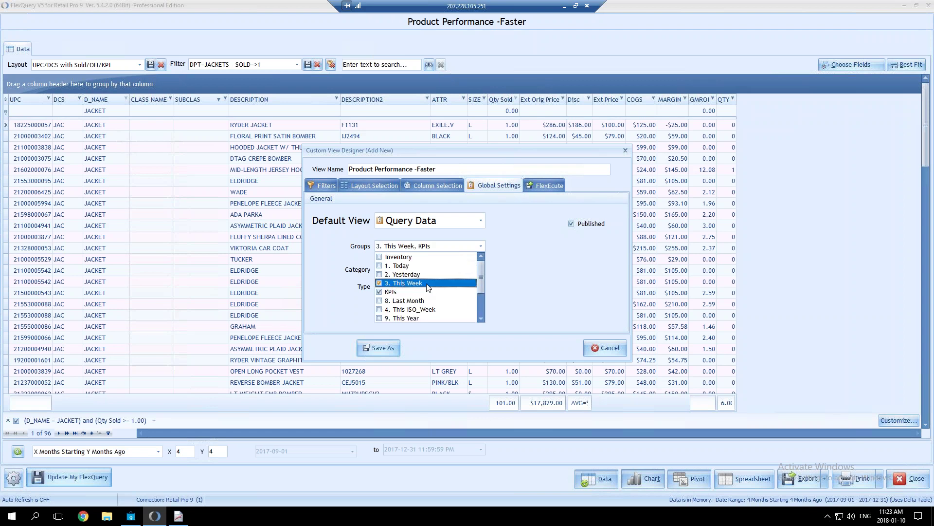
pyautogui.click(380, 284)
pyautogui.click(514, 268)
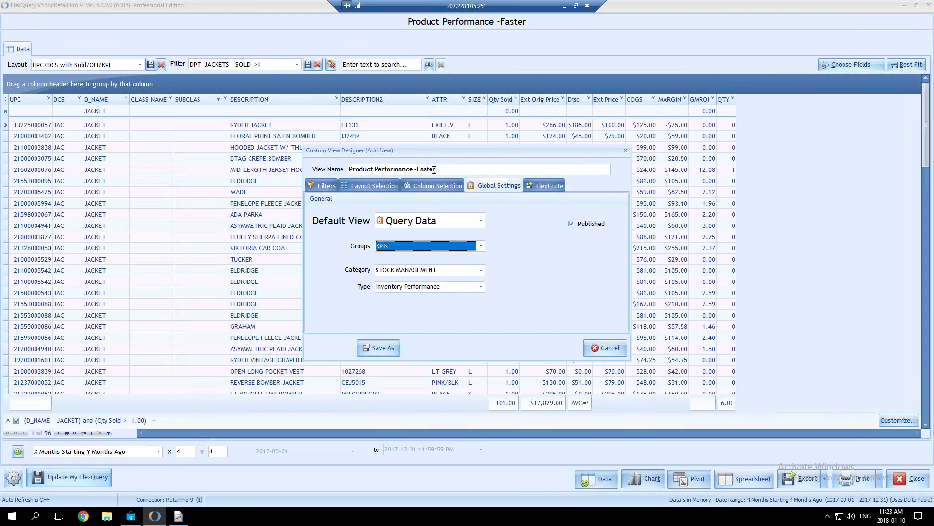
# Rename the custom view "Product Performance by DCS with Sold/OH/KPI" and save it.
pyautogui.moveTo(435, 169); pyautogui.dragTo(415, 169)
pyautogui.write('by DCS')
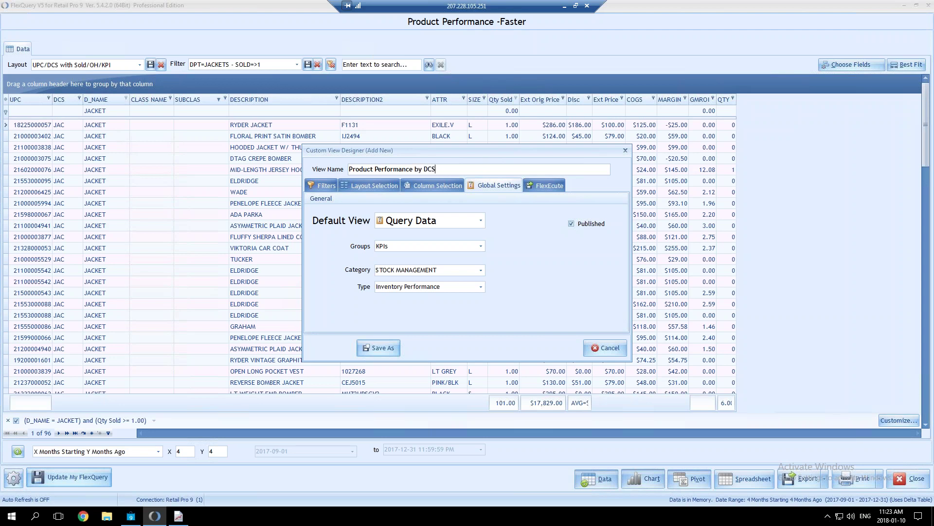
pyautogui.write(' with Sold?OH/J')
pyautogui.press('BackSpace')
pyautogui.write('KP')
pyautogui.press('BackSpace')
pyautogui.write('/')
pyautogui.click(382, 348)
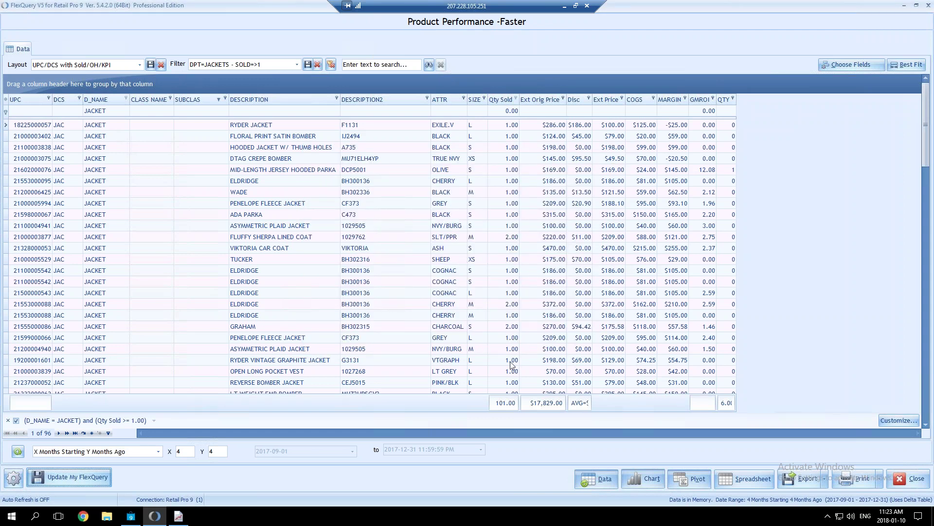
# Close the query data, go to the My FlexQuery custom views and clear the "Physical Inventory" search.
pyautogui.click(908, 478)
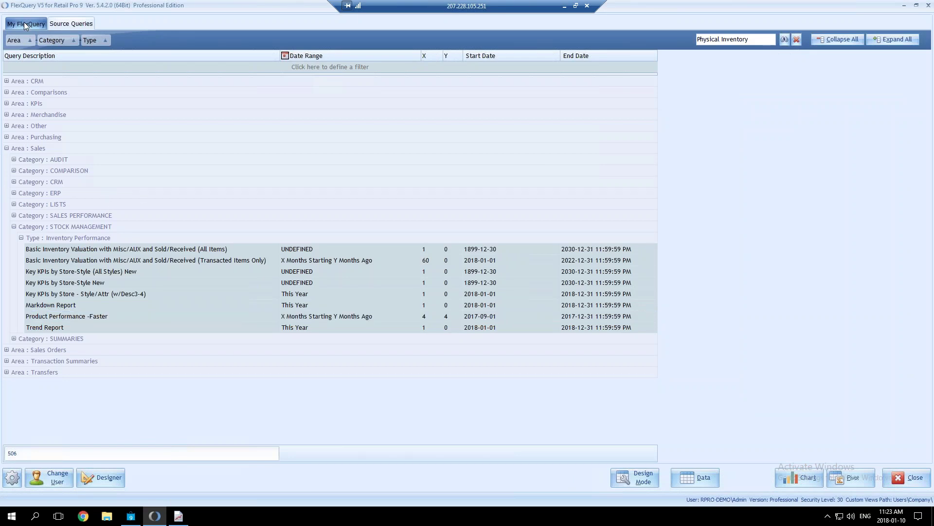
pyautogui.click(25, 22)
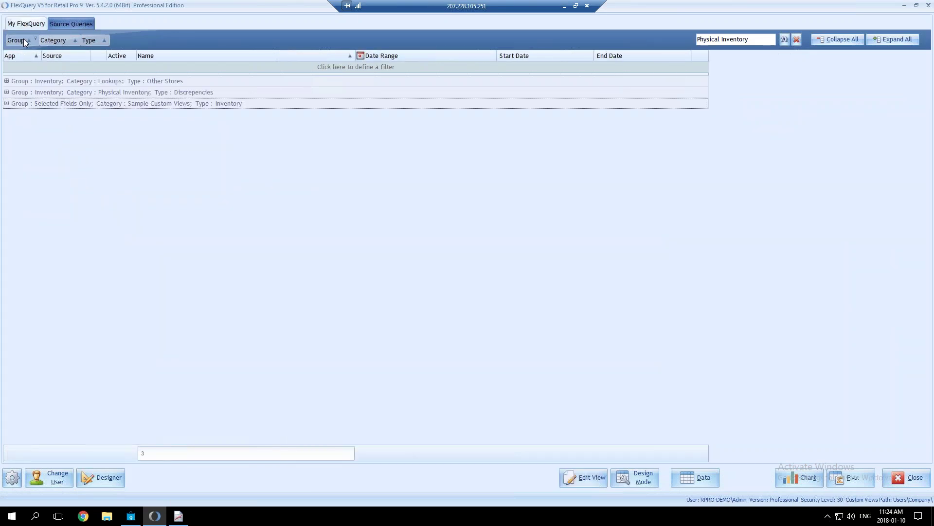
pyautogui.click(877, 42)
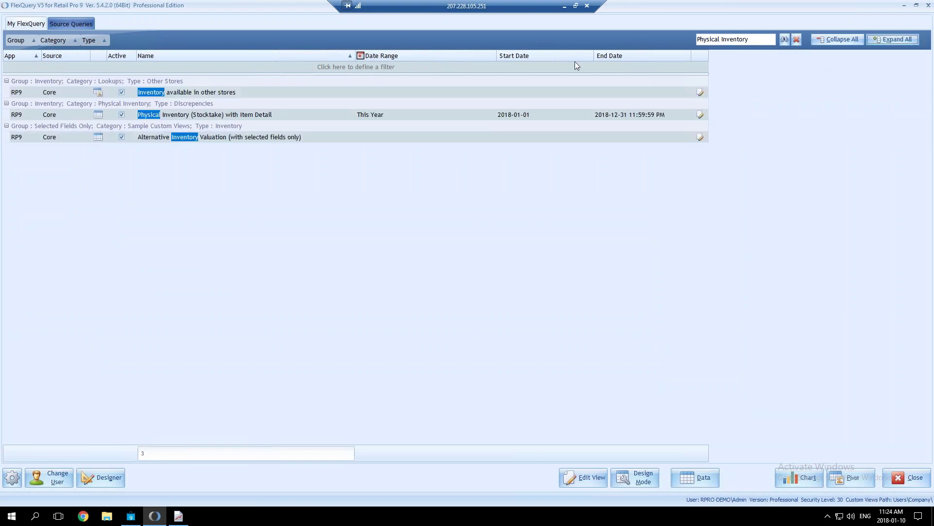
pyautogui.click(797, 39)
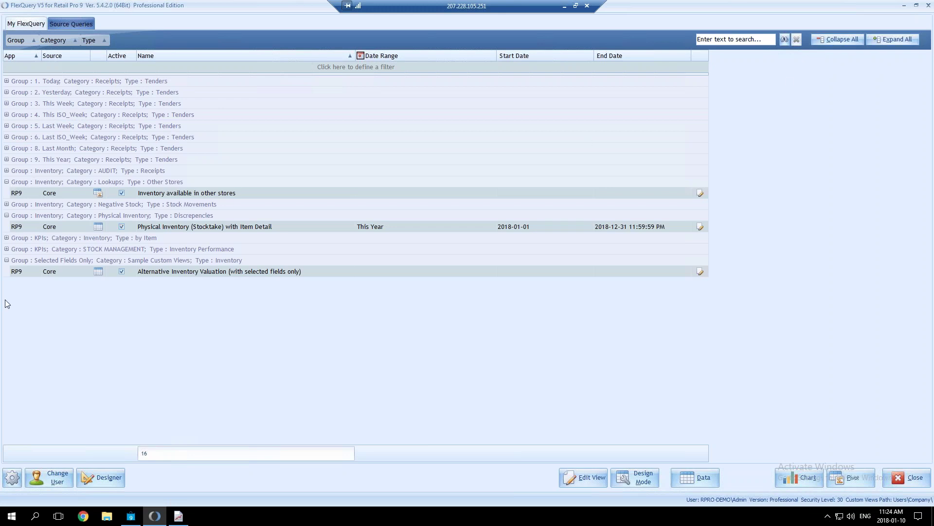
# Expand the KPIs group for STOCK MANAGEMENT and select the "Product Performance by DCS with Sold/OH/KPI" view.
pyautogui.click(6, 238)
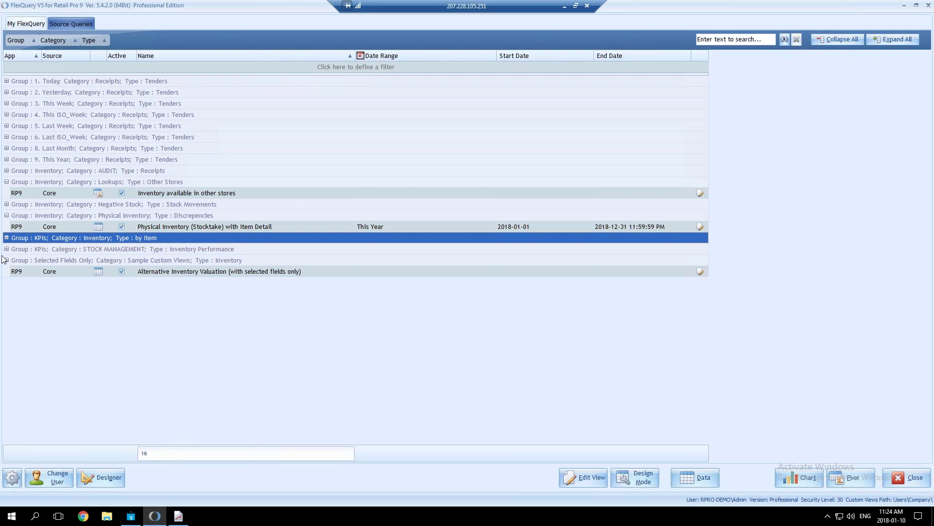
pyautogui.click(7, 249)
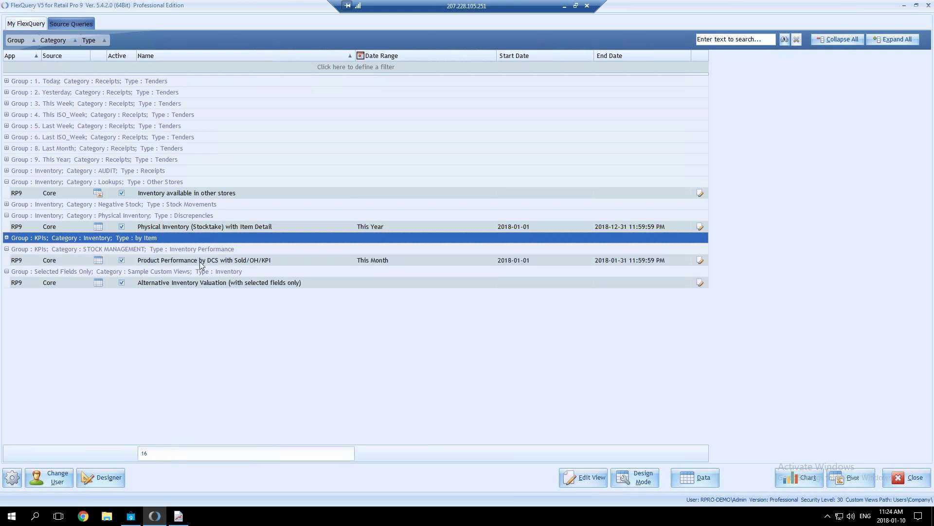
pyautogui.click(181, 260)
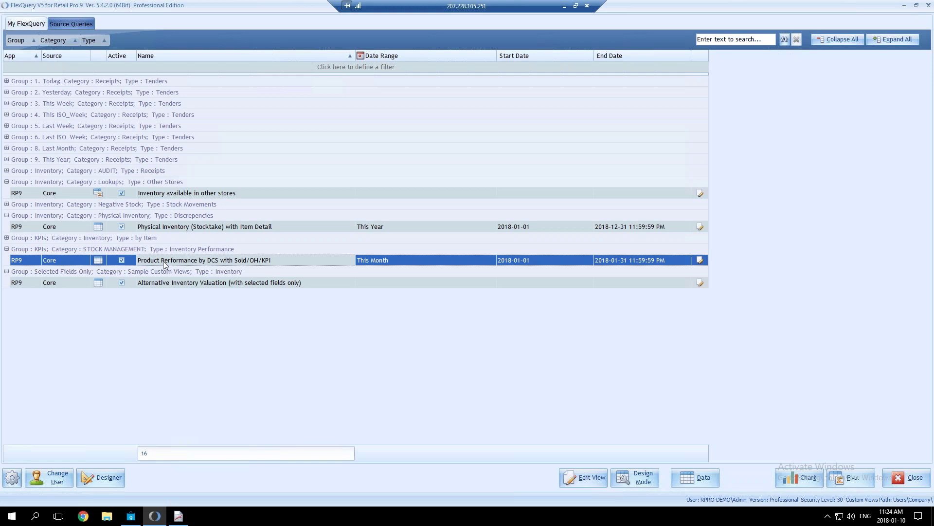
# Open the "Product Performance -Faster" source query as a pivot.
pyautogui.click(71, 23)
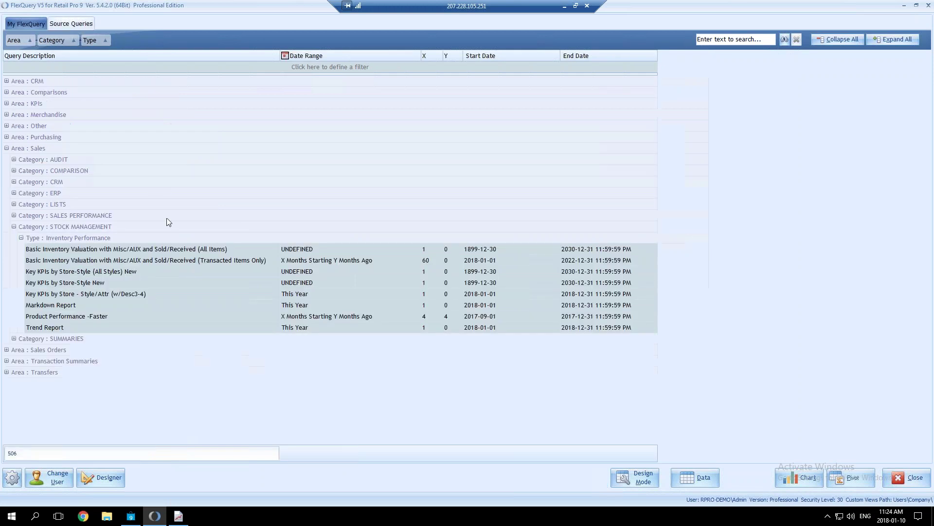
pyautogui.click(110, 316)
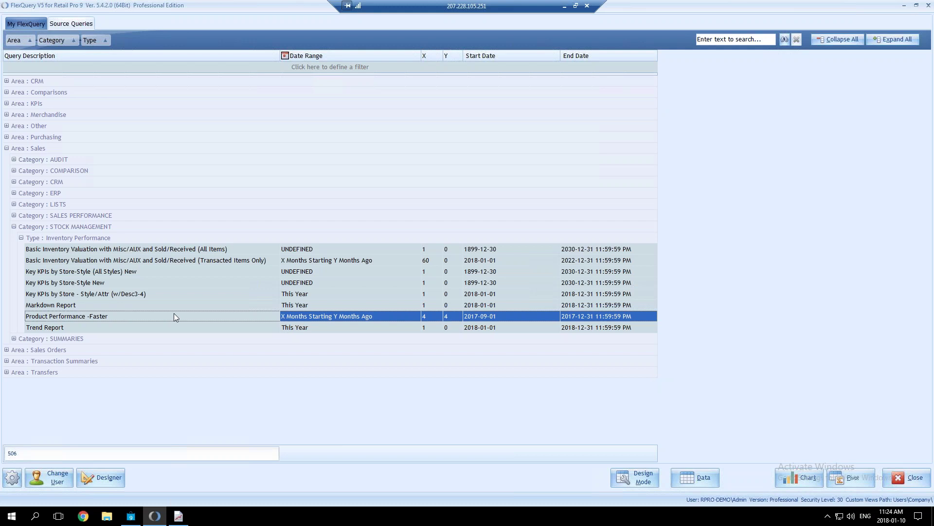
pyautogui.click(852, 479)
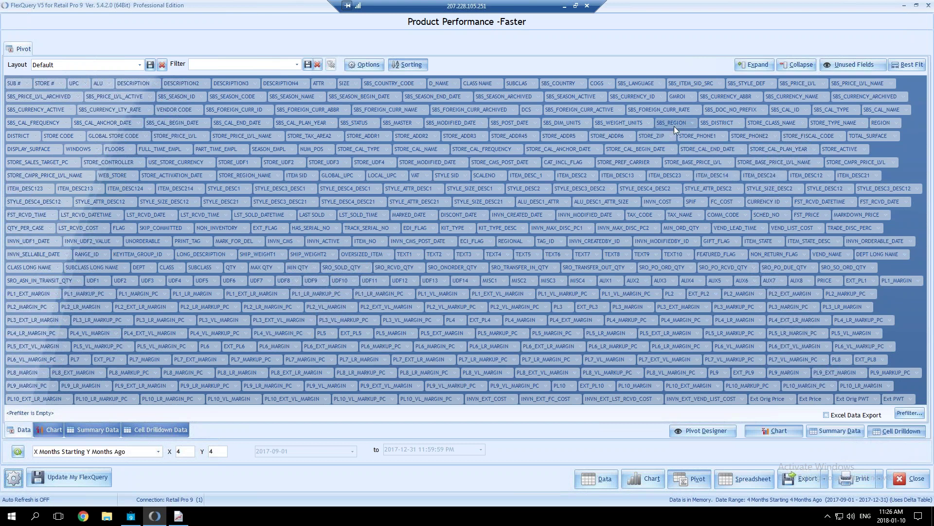
# Hide the pivot's unused fields and open the Pivot Designer field list.
pyautogui.click(868, 68)
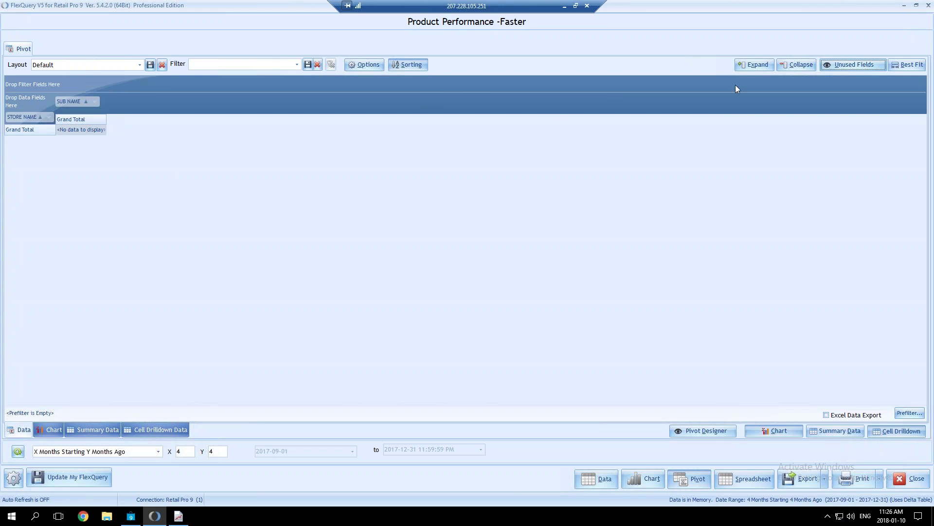
pyautogui.click(843, 64)
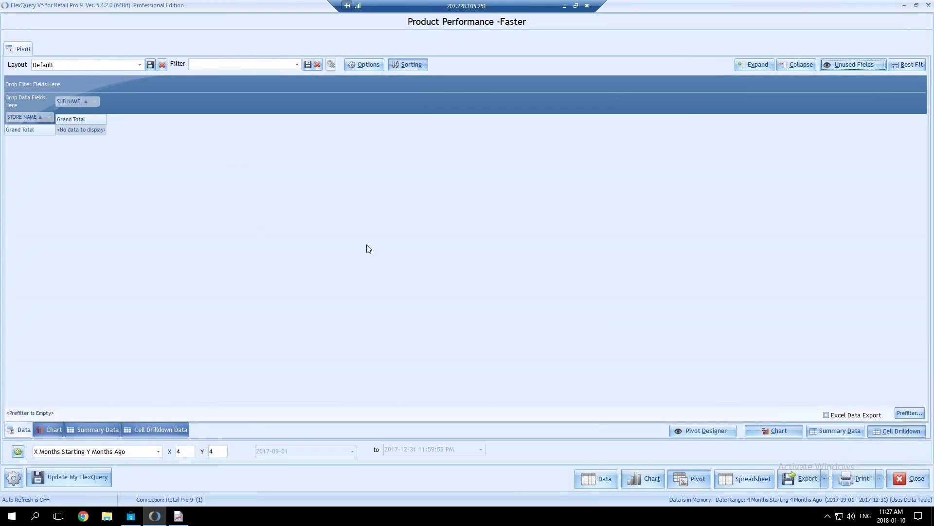
pyautogui.click(713, 433)
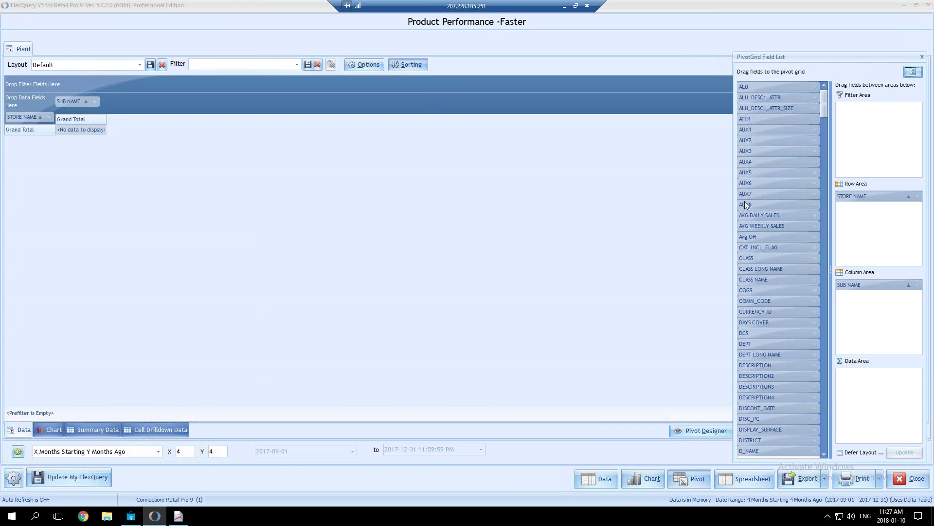
# Replace STORE NAME with D_NAME in the pivot's row area.
pyautogui.moveTo(861, 200); pyautogui.dragTo(761, 126)
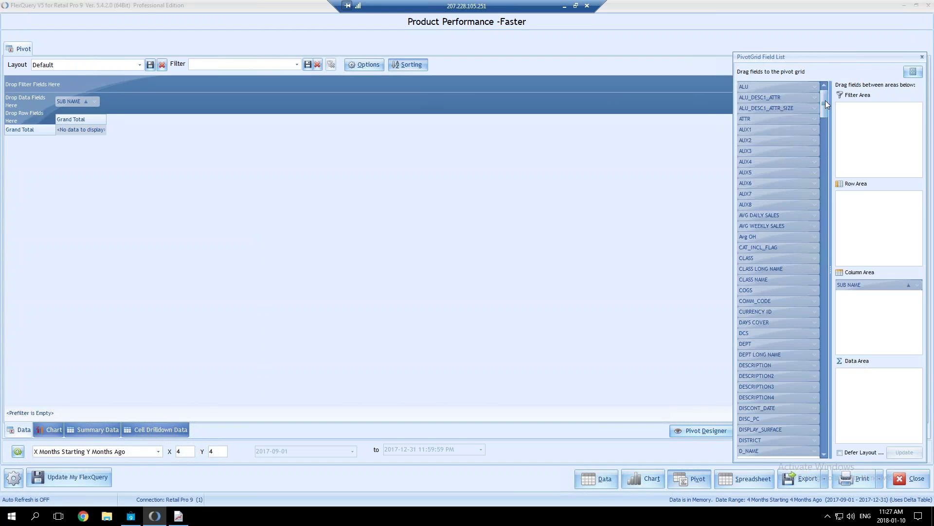
pyautogui.moveTo(825, 101); pyautogui.dragTo(825, 107)
pyautogui.moveTo(746, 364); pyautogui.dragTo(865, 219)
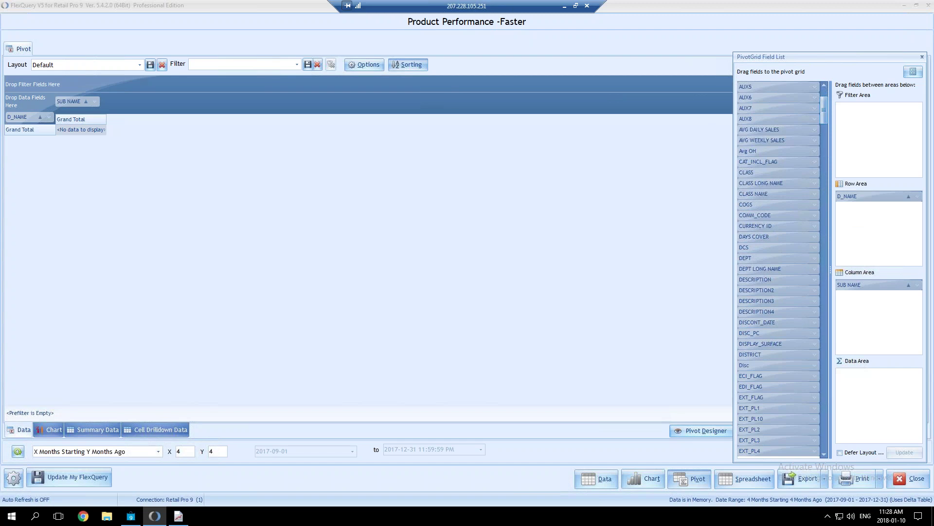
# Add Ext Orig Price, Disc, Ext Price and COGS to the pivot's data area, in that order.
pyautogui.moveTo(827, 109); pyautogui.dragTo(825, 130)
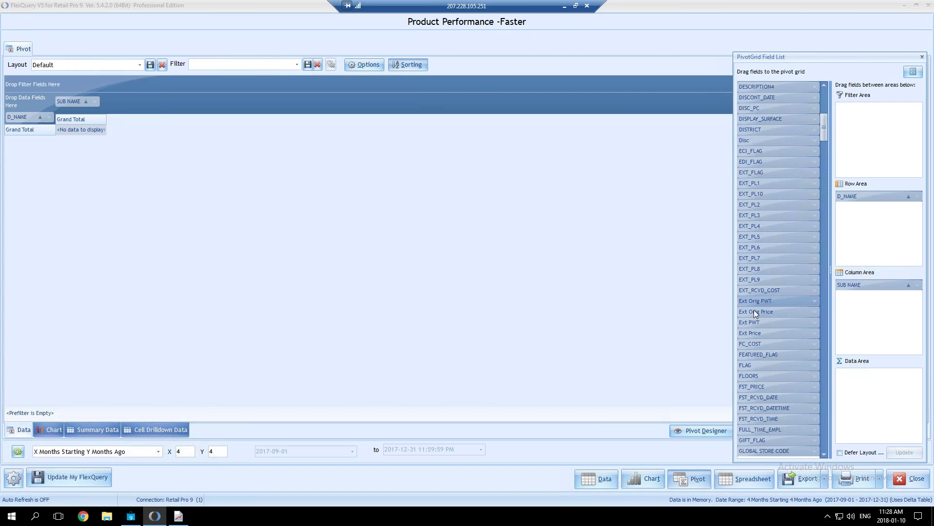
pyautogui.moveTo(763, 310); pyautogui.dragTo(851, 377)
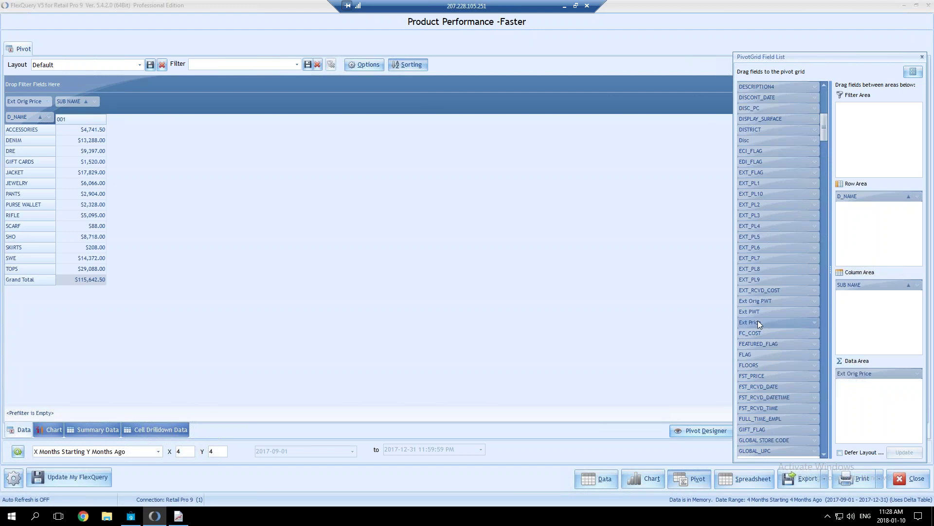
pyautogui.moveTo(840, 360); pyautogui.dragTo(871, 399)
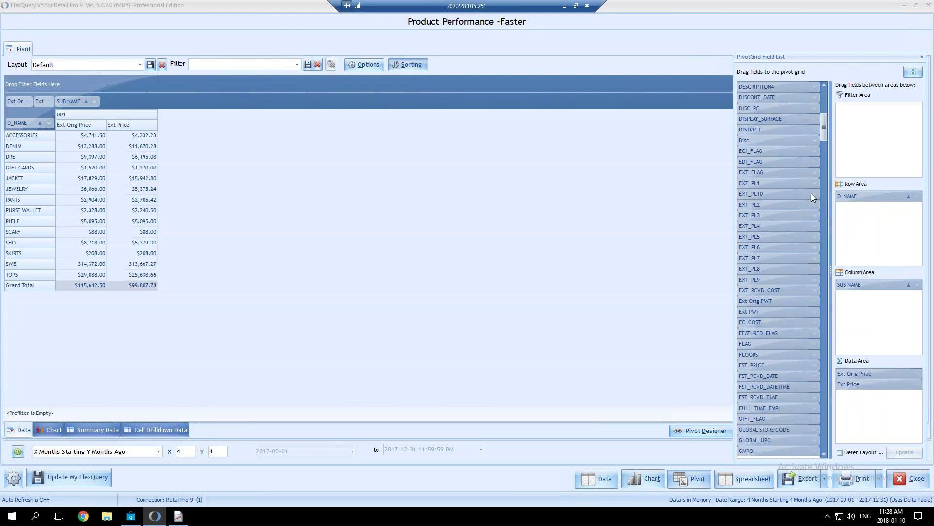
pyautogui.moveTo(767, 143); pyautogui.dragTo(866, 379)
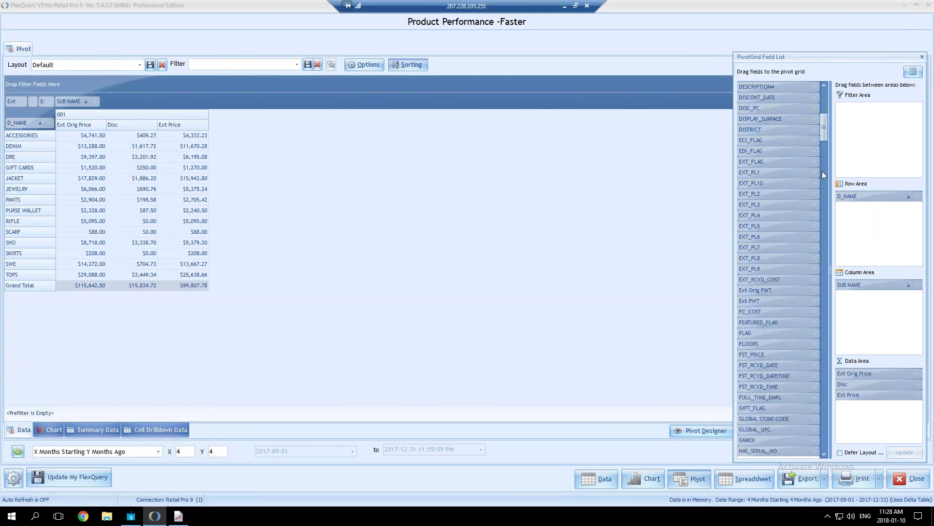
pyautogui.scroll(7, 825, 130)
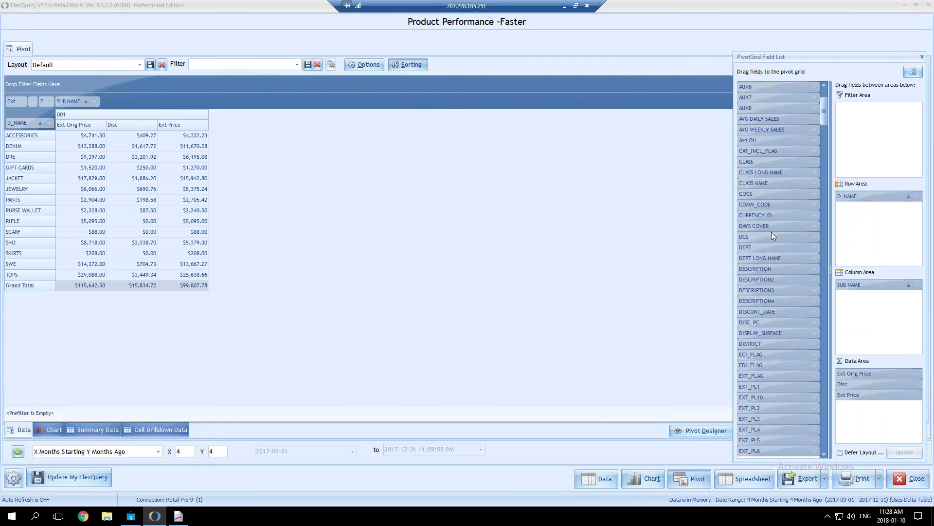
pyautogui.moveTo(743, 193); pyautogui.dragTo(871, 410)
# Add QTY and Qty Sold to the data area, placing both ahead of Ext Orig Price.
pyautogui.scroll(-3, 826, 121)
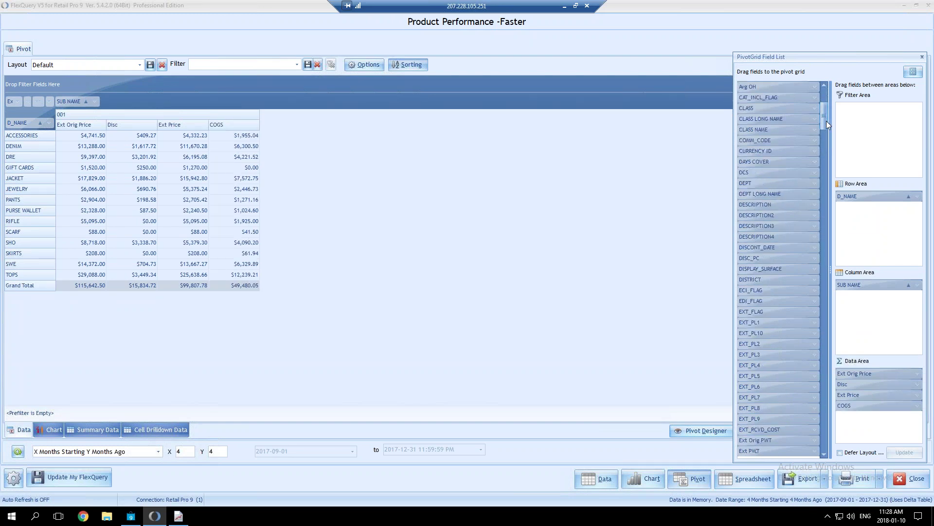
pyautogui.moveTo(828, 133); pyautogui.dragTo(828, 307)
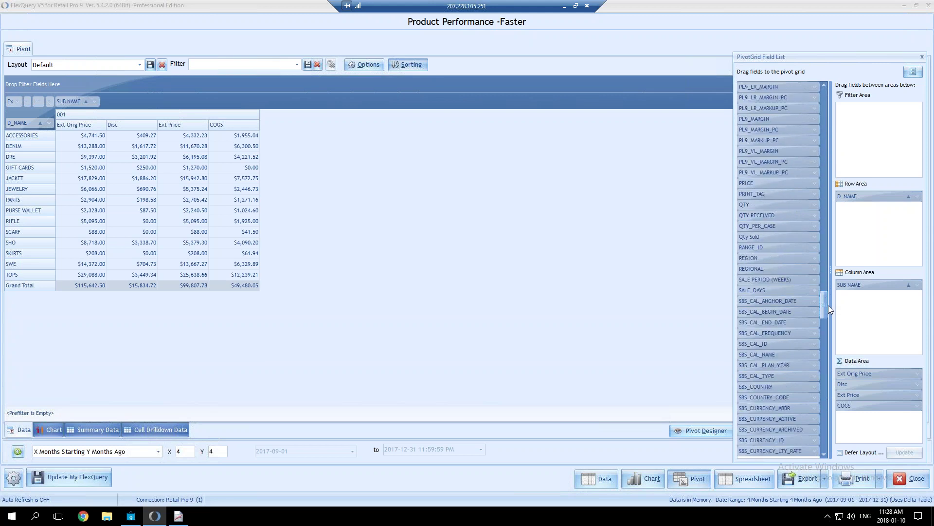
pyautogui.moveTo(749, 216); pyautogui.dragTo(851, 370)
pyautogui.moveTo(754, 236); pyautogui.dragTo(863, 381)
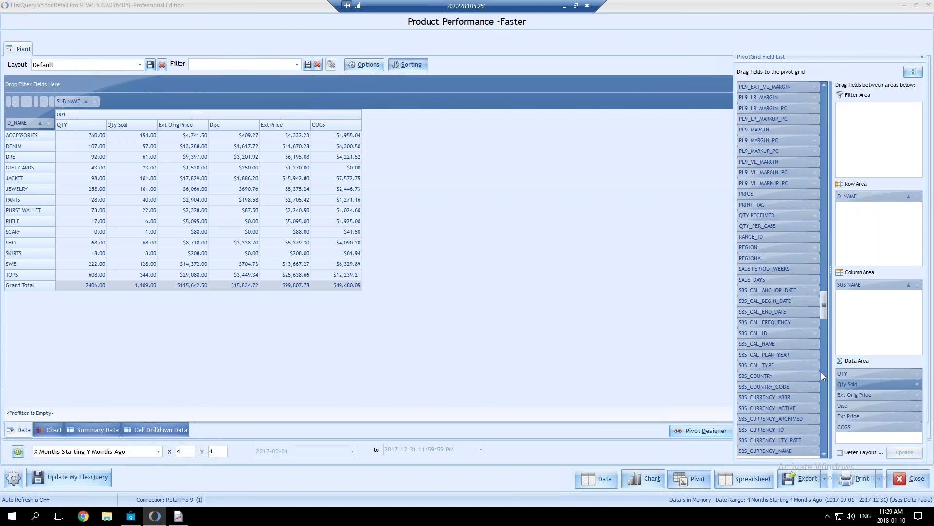
# Remove SUB NAME from the pivot's column area.
pyautogui.moveTo(827, 304); pyautogui.dragTo(829, 320)
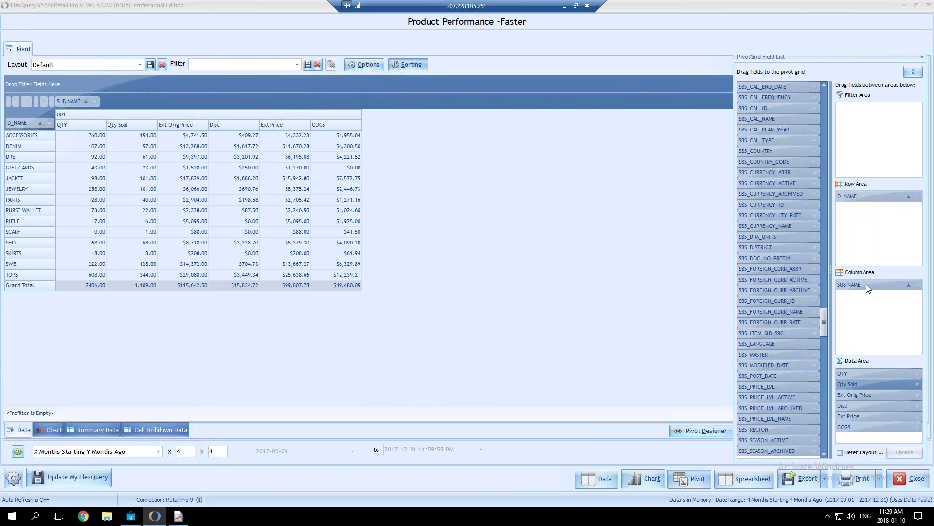
pyautogui.moveTo(867, 285); pyautogui.dragTo(779, 245)
# Try CLASS NAME as the pivot's column field and take it out again.
pyautogui.moveTo(826, 319); pyautogui.dragTo(825, 114)
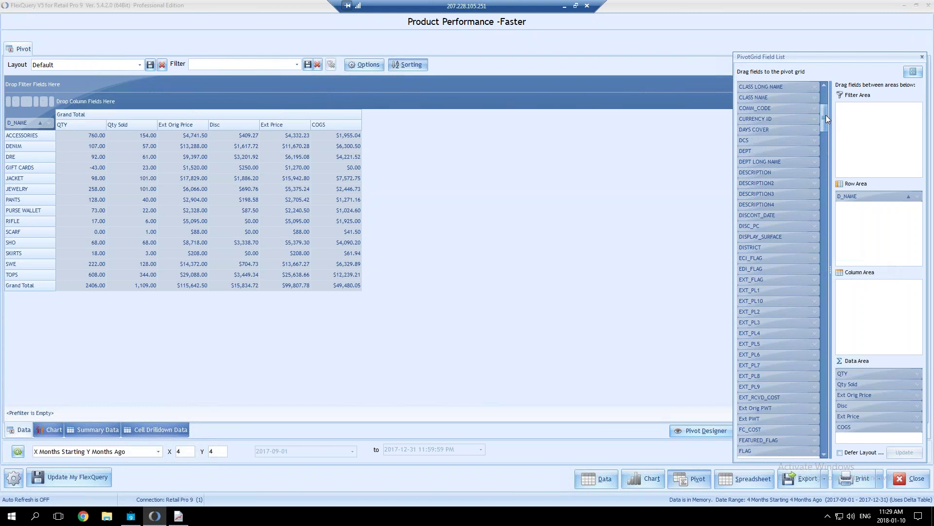
pyautogui.moveTo(757, 96); pyautogui.dragTo(872, 294)
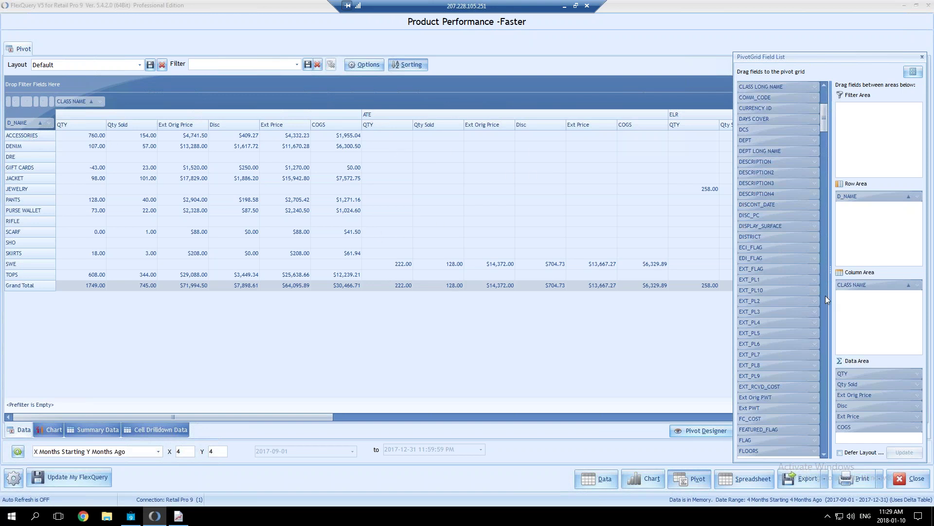
pyautogui.moveTo(851, 282); pyautogui.dragTo(769, 165)
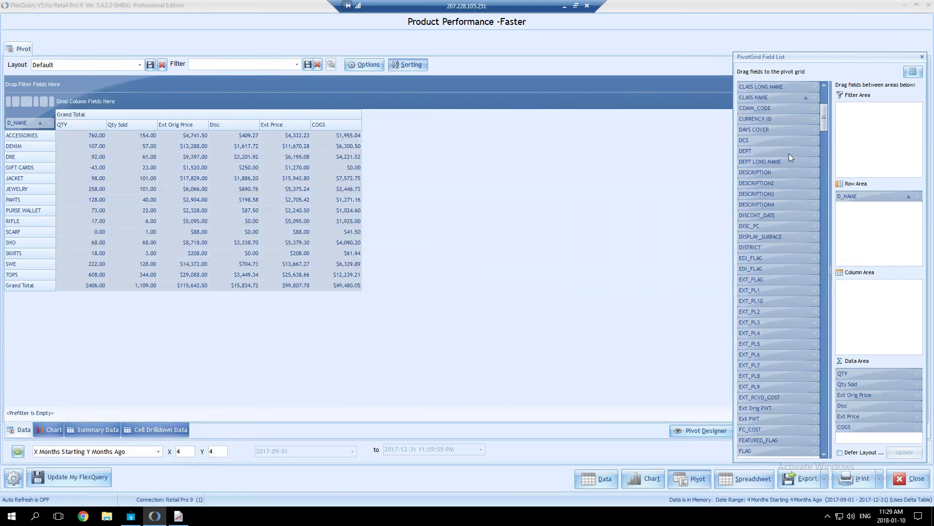
# Add SRO_PO_DUE_QTY as the last field in the data area, after COGS.
pyautogui.moveTo(825, 117); pyautogui.dragTo(826, 129)
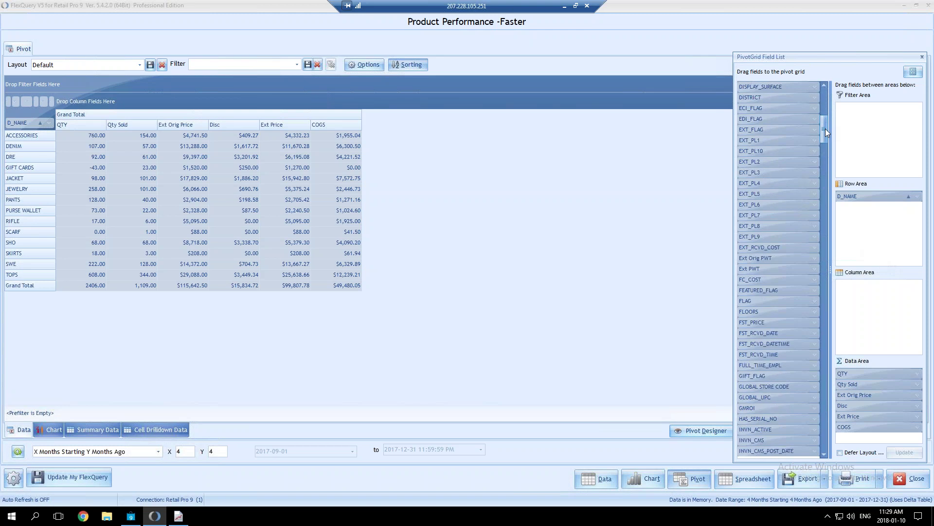
pyautogui.moveTo(825, 128); pyautogui.dragTo(829, 280)
pyautogui.moveTo(823, 331); pyautogui.dragTo(835, 361)
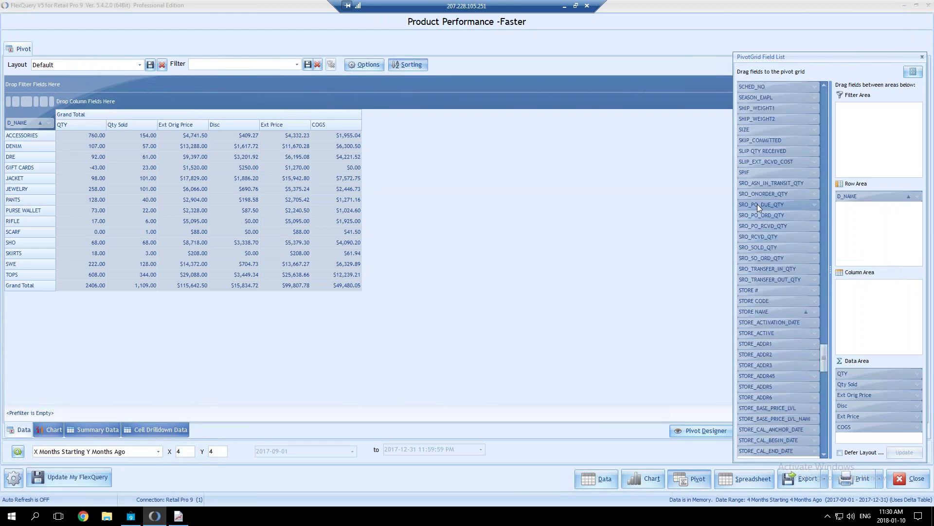
pyautogui.moveTo(758, 203); pyautogui.dragTo(883, 434)
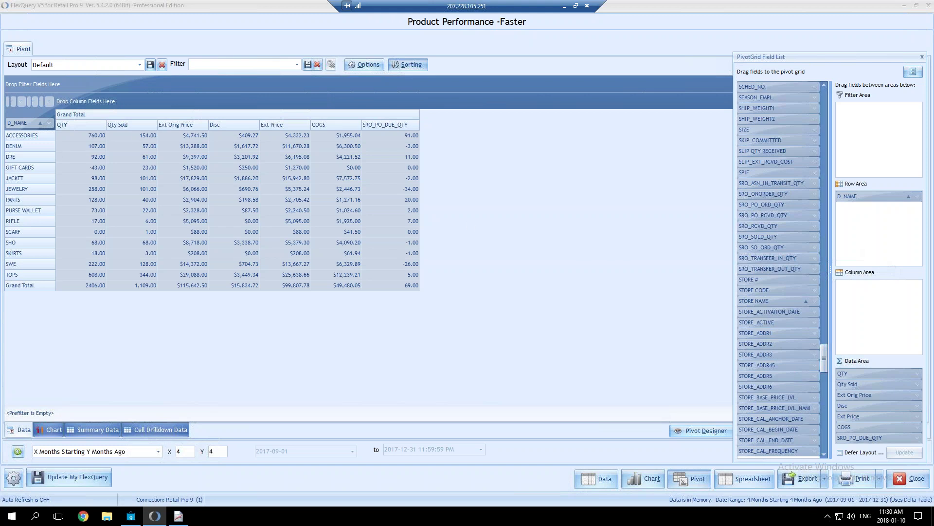
# Add SIZE below D_NAME in the row area and expand all department rows with the field list closed.
pyautogui.moveTo(826, 355)
pyautogui.mouseDown()
pyautogui.moveTo(824, 308)
pyautogui.moveTo(825, 346)
pyautogui.mouseUp()
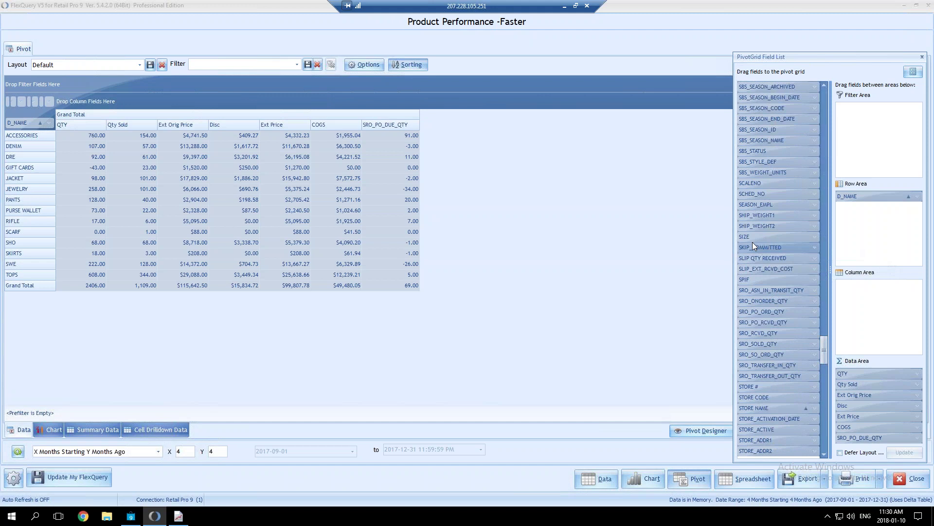
pyautogui.moveTo(749, 238); pyautogui.dragTo(871, 212)
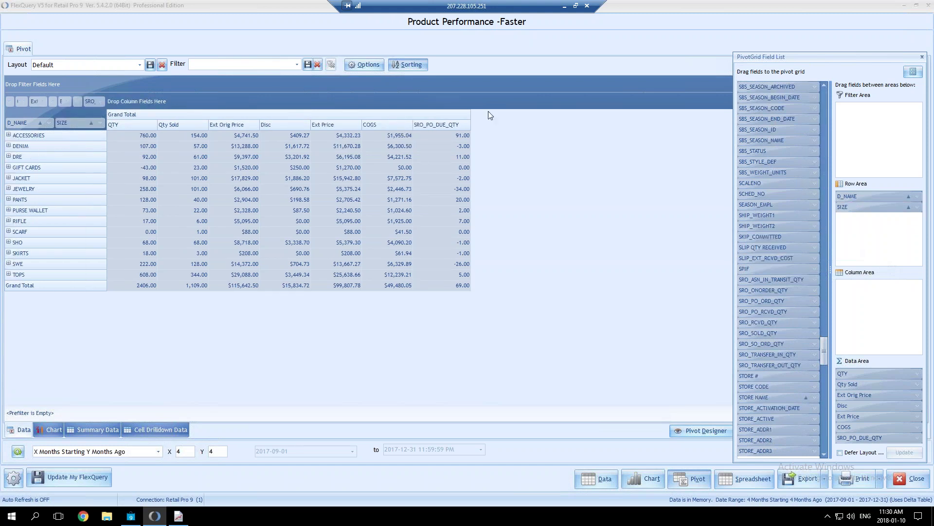
pyautogui.click(921, 57)
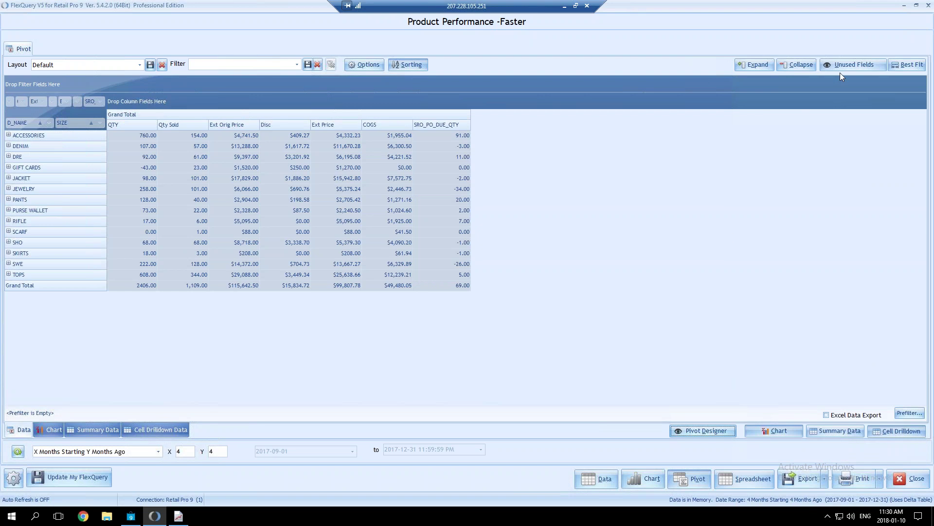
pyautogui.click(760, 65)
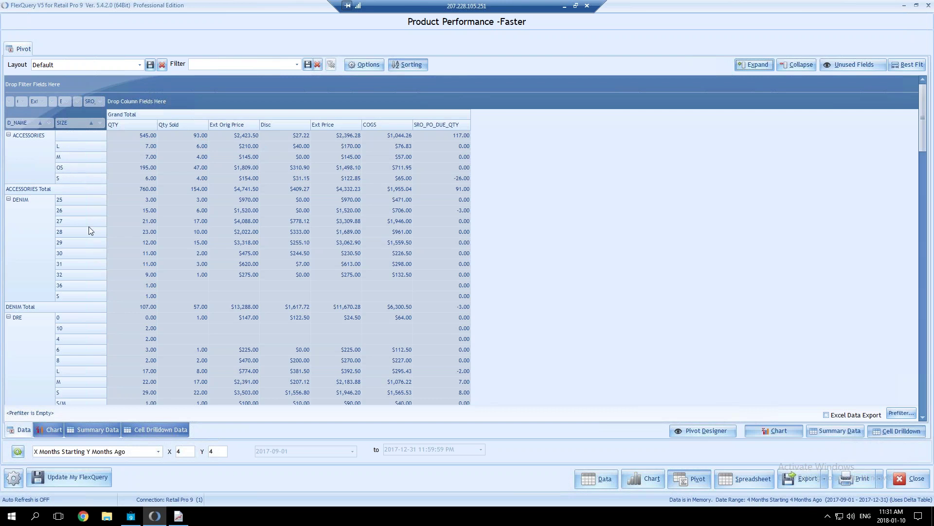
# Compare QTY with Qty Sold by size in the expanded pivot, especially for the DENIM and JACKET departments.
pyautogui.scroll(-1, 88, 226)
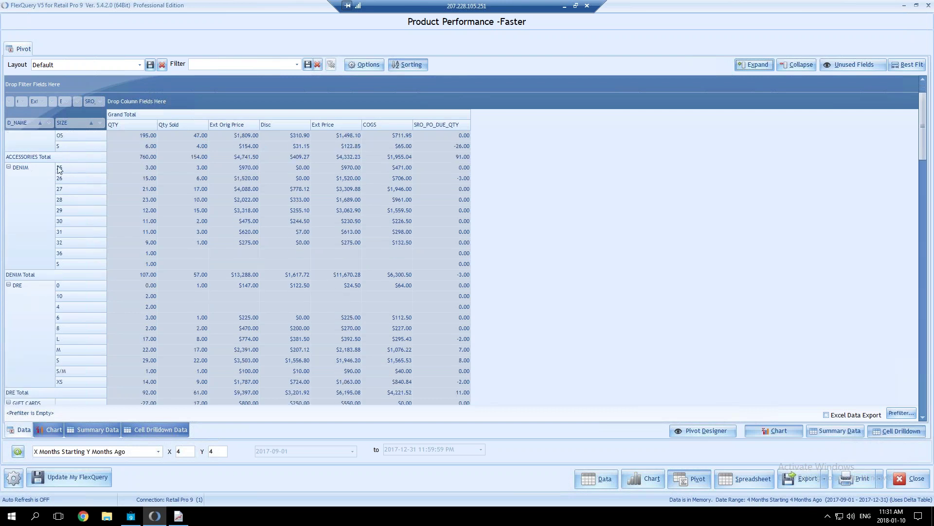
pyautogui.click(147, 188)
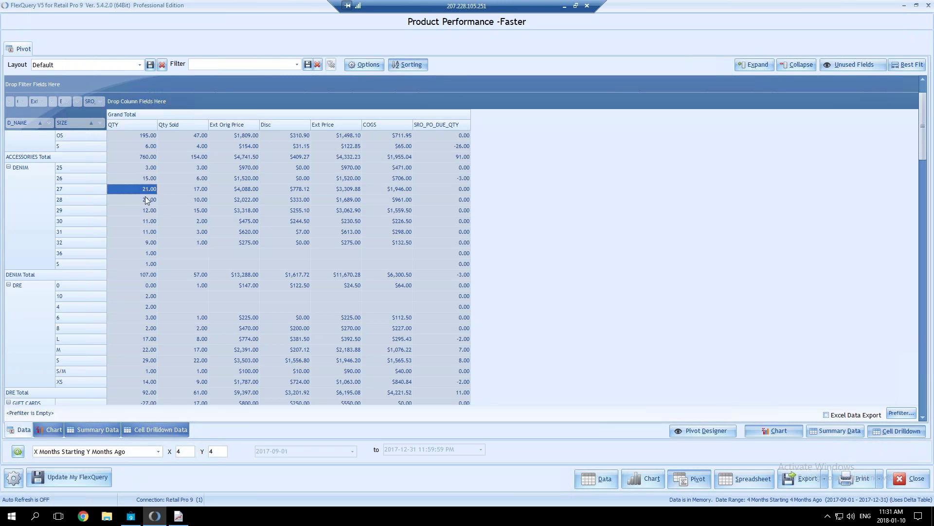
pyautogui.click(182, 189)
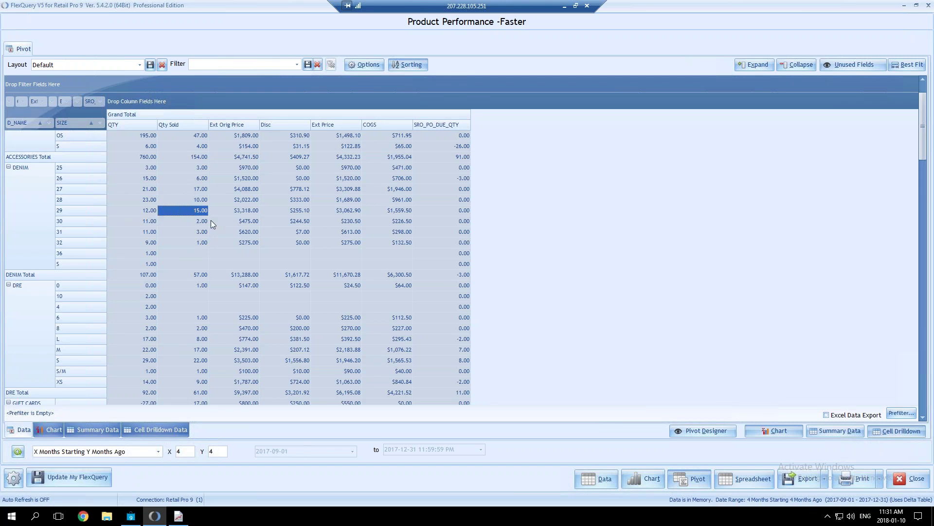
pyautogui.scroll(-5, 211, 220)
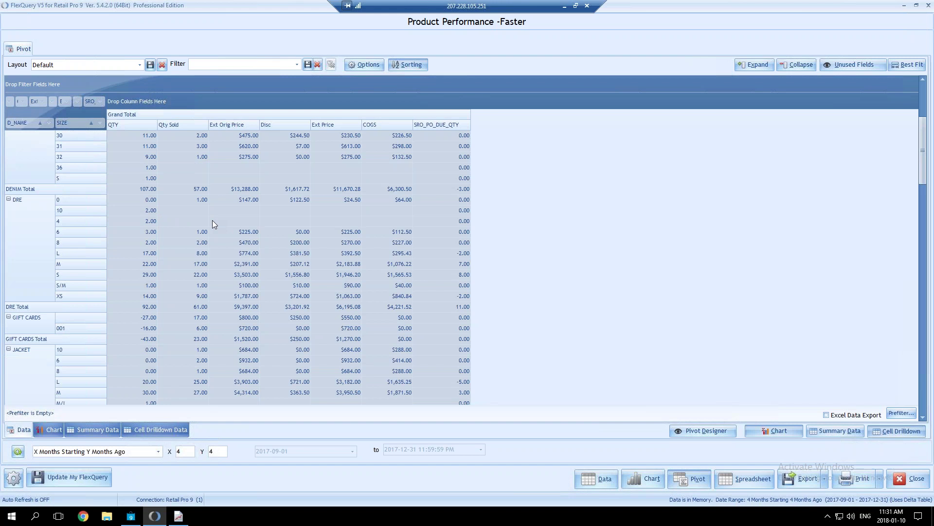
pyautogui.scroll(-3, 212, 220)
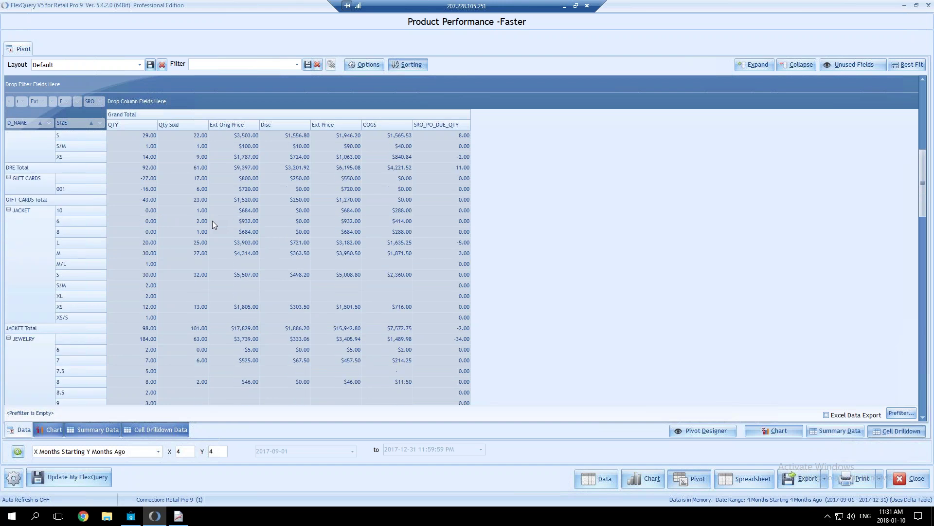
pyautogui.click(197, 242)
pyautogui.click(199, 253)
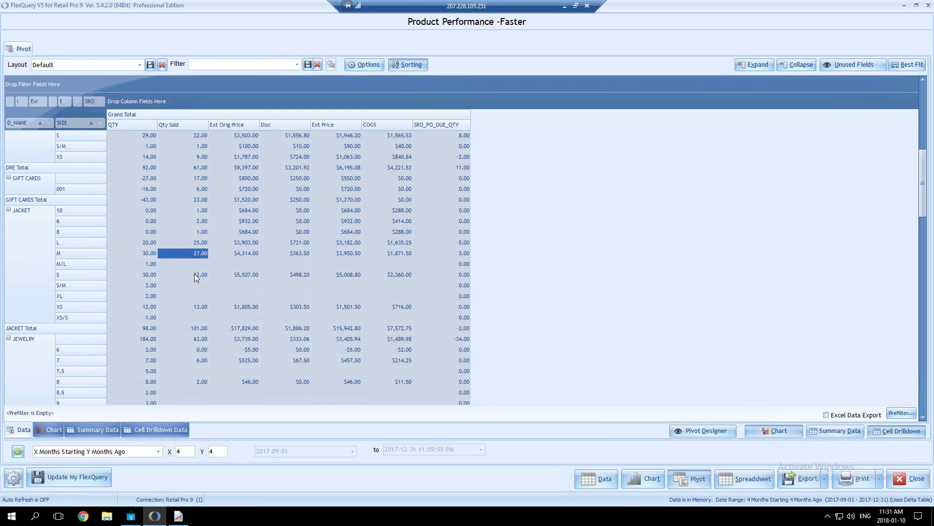
pyautogui.click(194, 274)
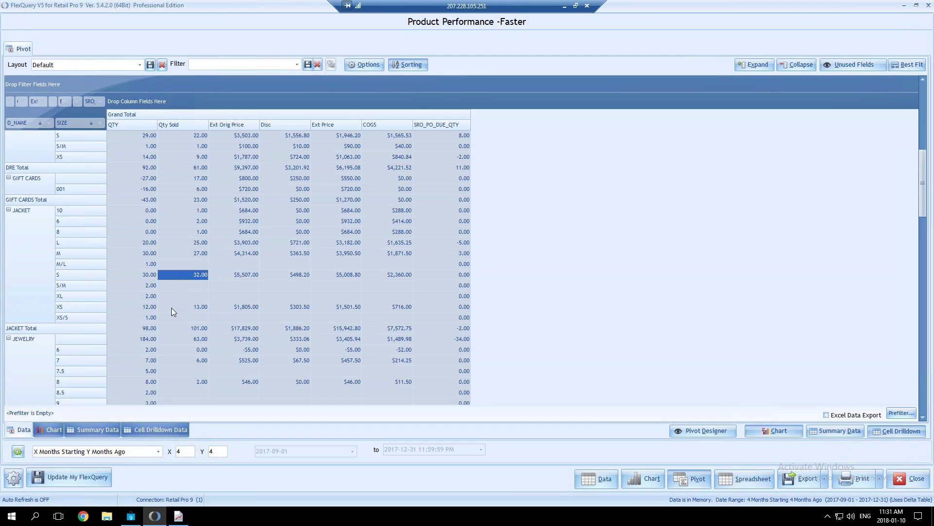
pyautogui.click(147, 308)
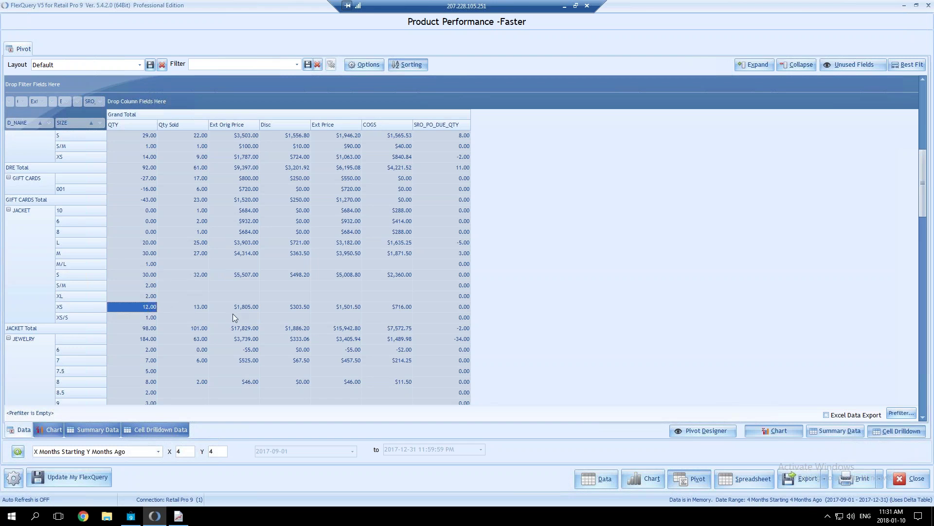
pyautogui.click(188, 305)
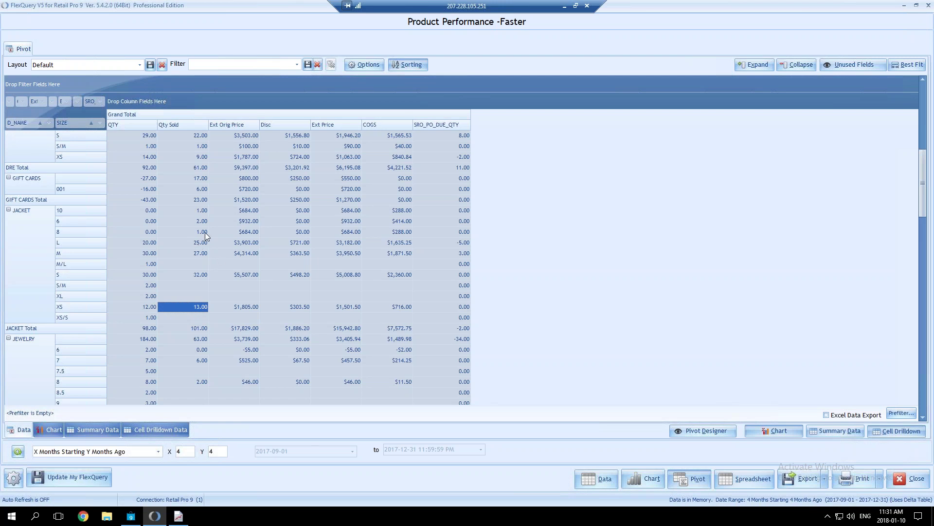
pyautogui.scroll(-2, 207, 286)
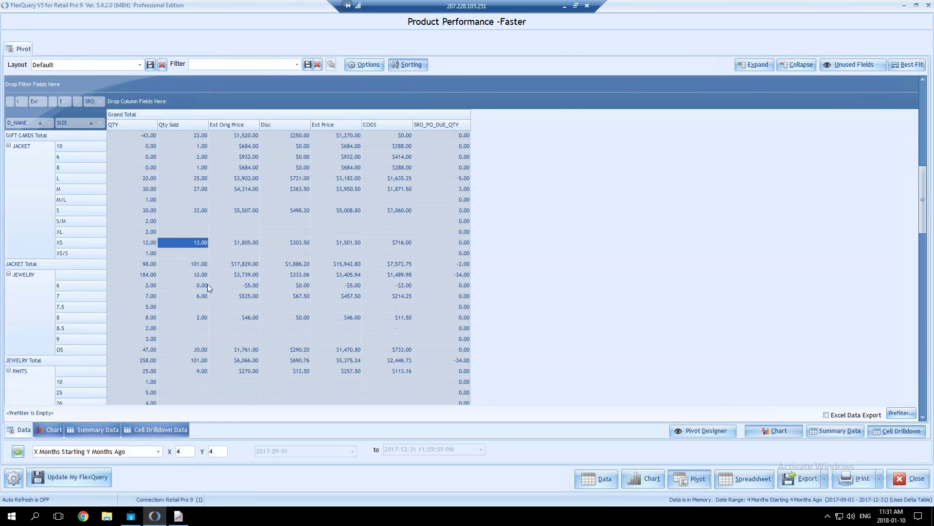
pyautogui.scroll(1, 206, 279)
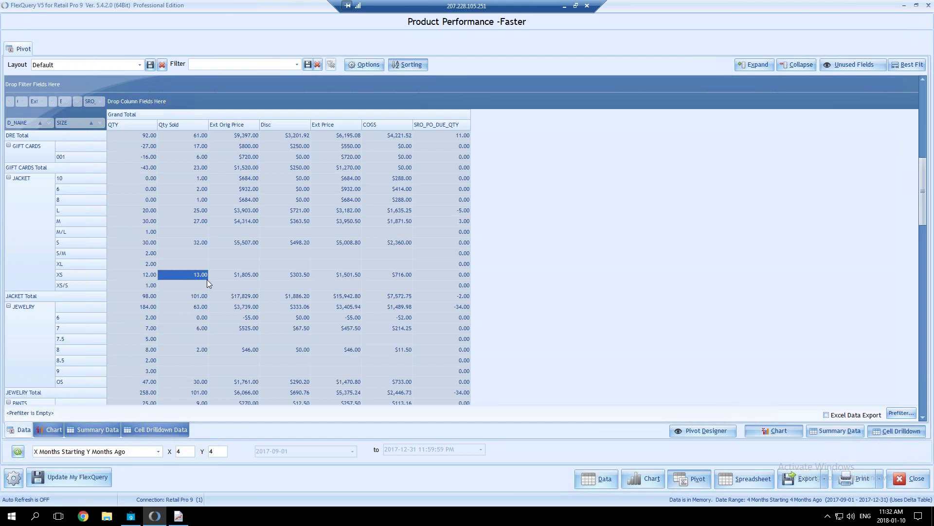
pyautogui.scroll(-4, 206, 280)
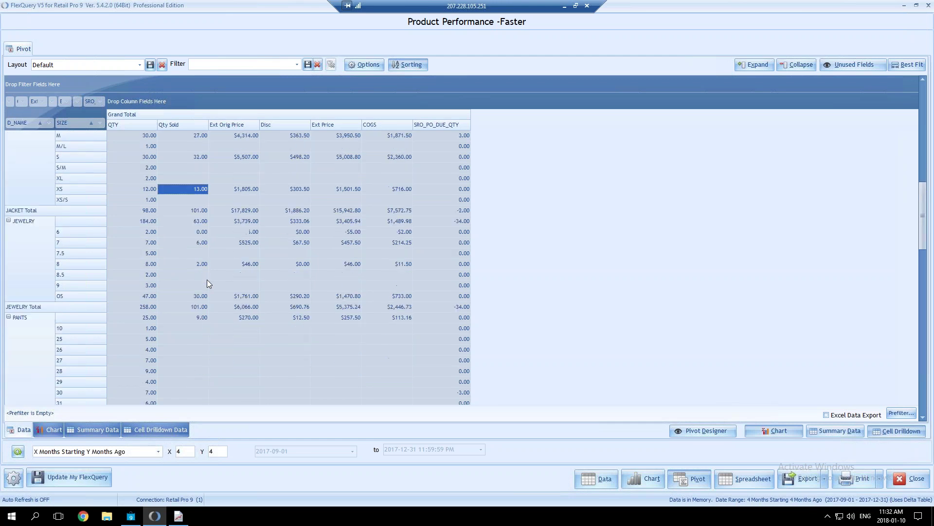
pyautogui.scroll(3, 206, 280)
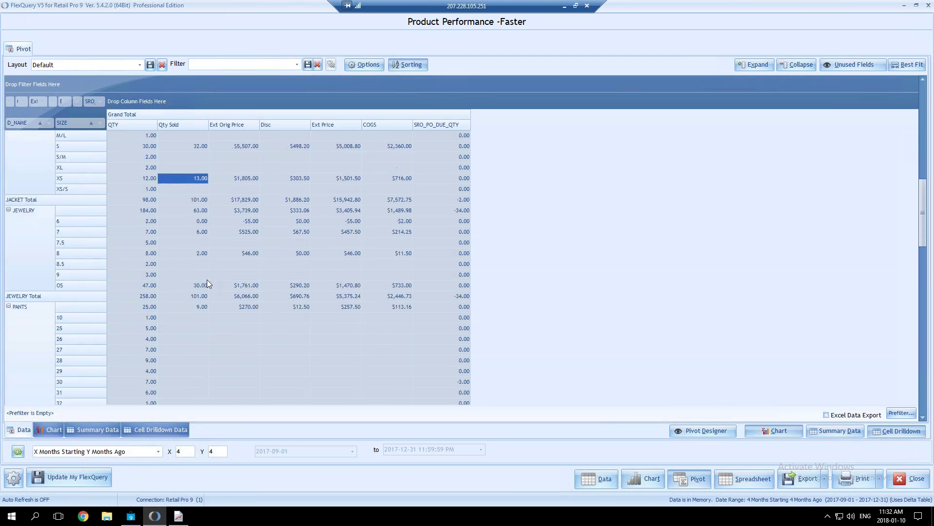
pyautogui.scroll(4, 207, 279)
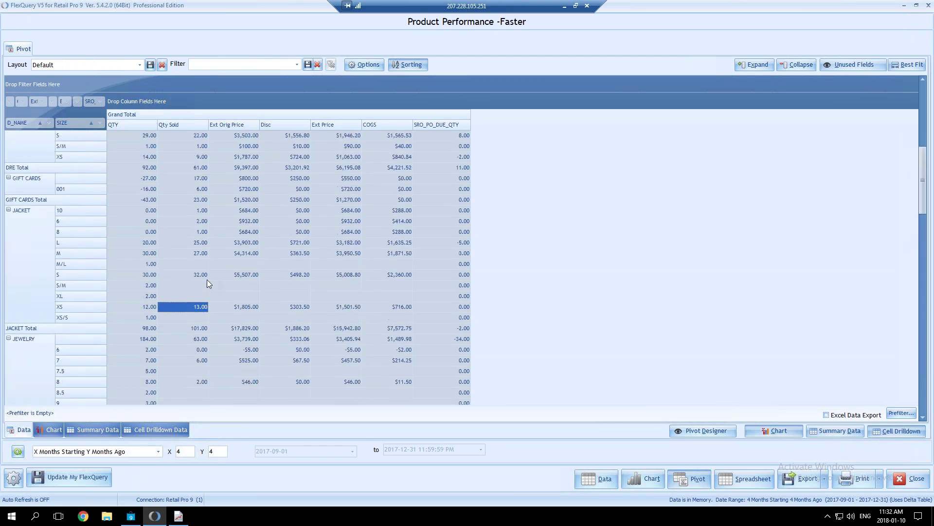
# Add ATTR below SIZE in the pivot's row area, close the field list and expand all rows.
pyautogui.scroll(2, 206, 279)
pyautogui.scroll(-3, 207, 280)
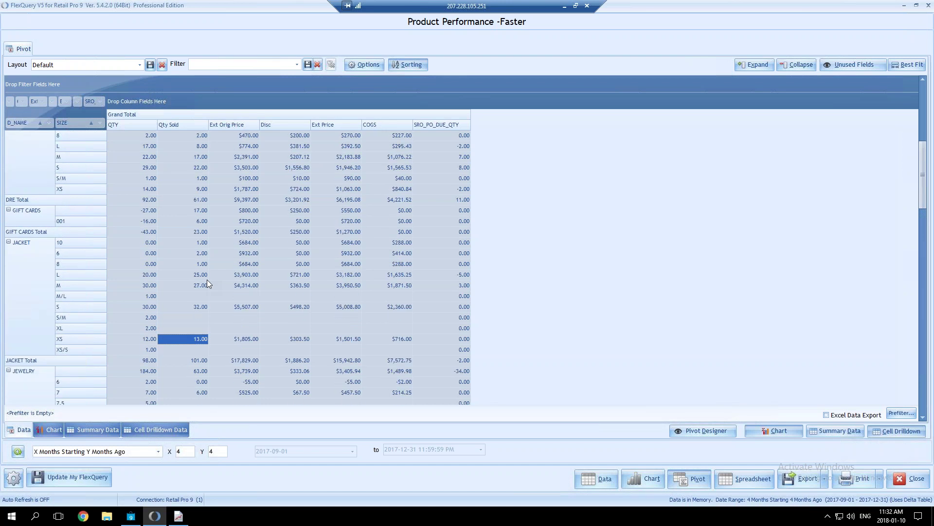
pyautogui.click(704, 431)
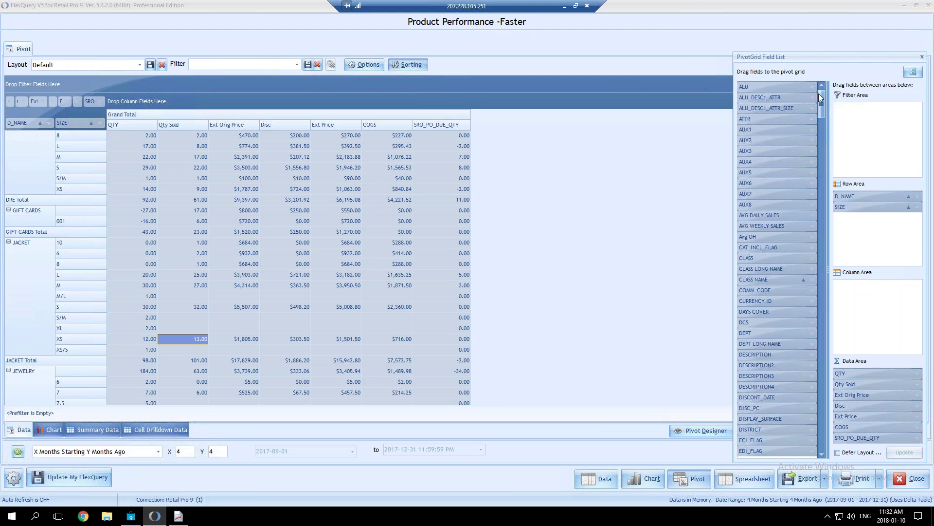
pyautogui.moveTo(819, 98); pyautogui.dragTo(819, 101)
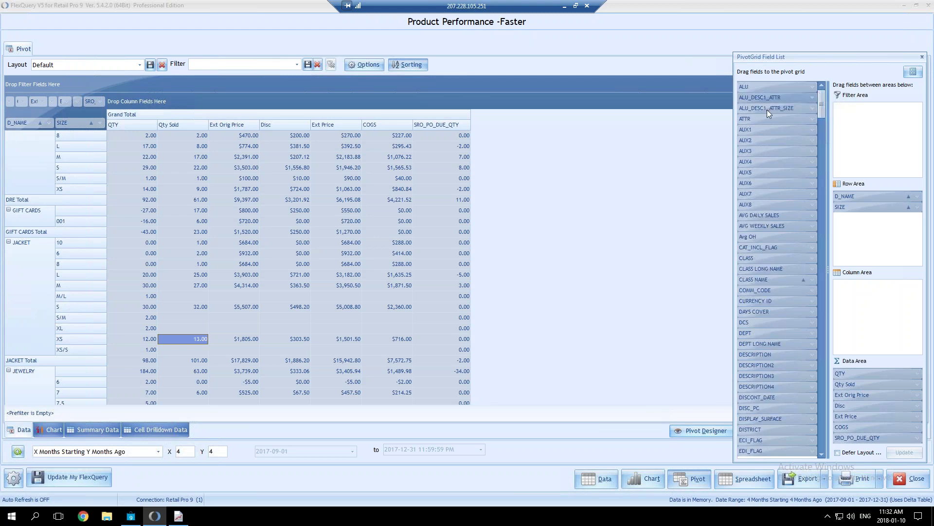
pyautogui.moveTo(751, 117); pyautogui.dragTo(859, 222)
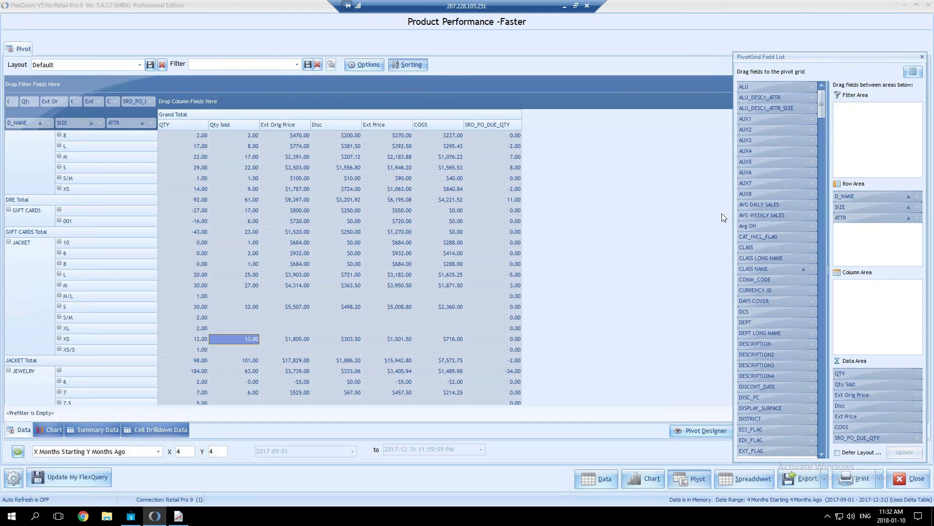
pyautogui.scroll(3, 617, 236)
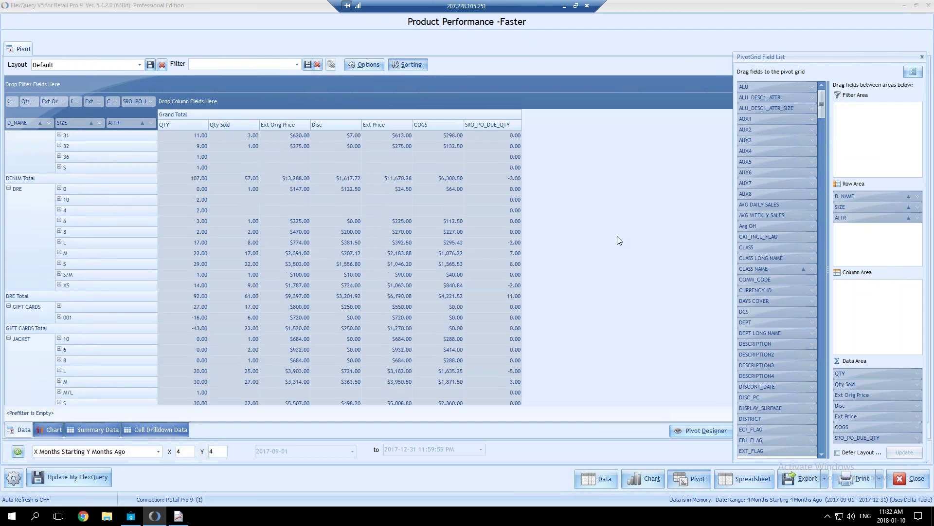
pyautogui.click(922, 57)
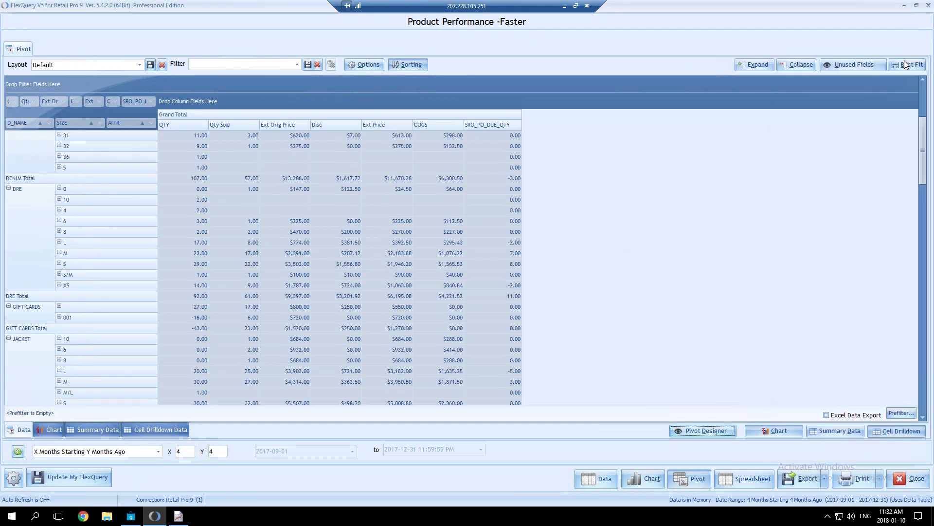
pyautogui.click(754, 65)
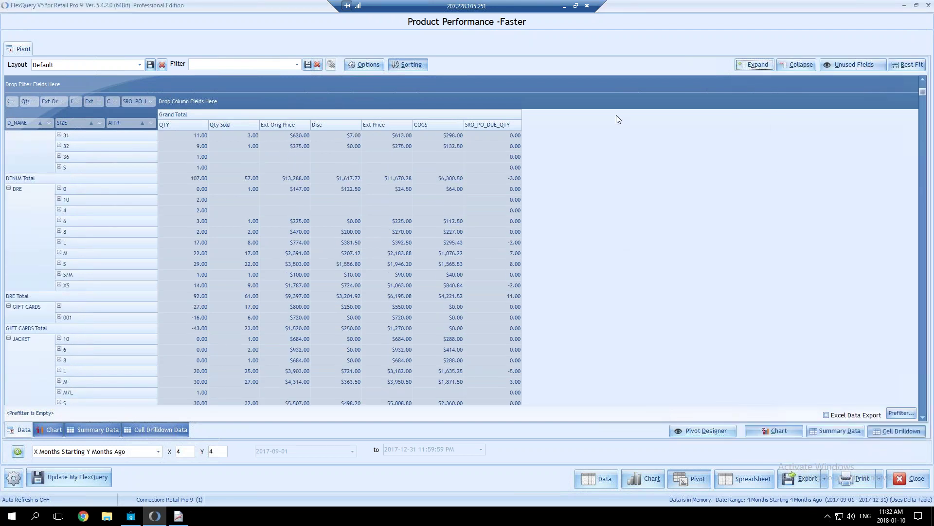
# Examine QTY against Qty Sold by attribute within each size, especially for size 27 in the DENIM department.
pyautogui.scroll(4, 83, 235)
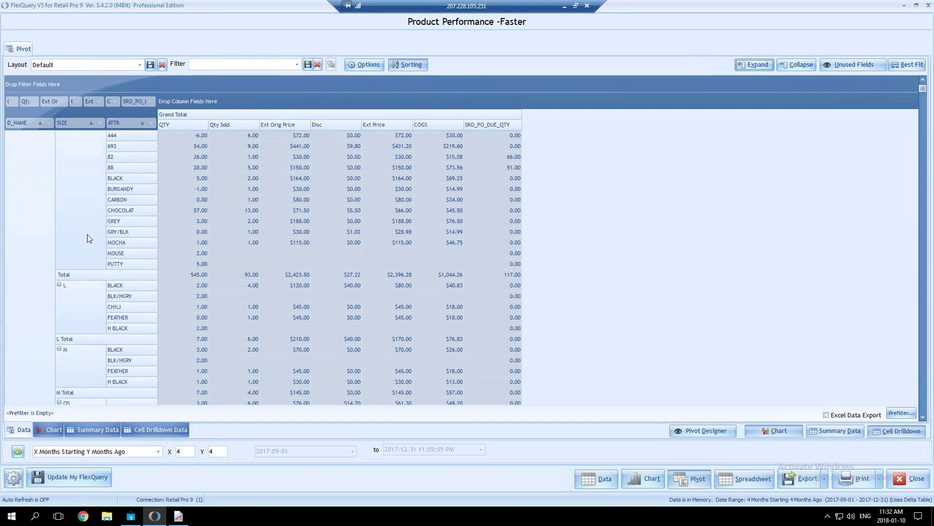
pyautogui.scroll(-4, 88, 236)
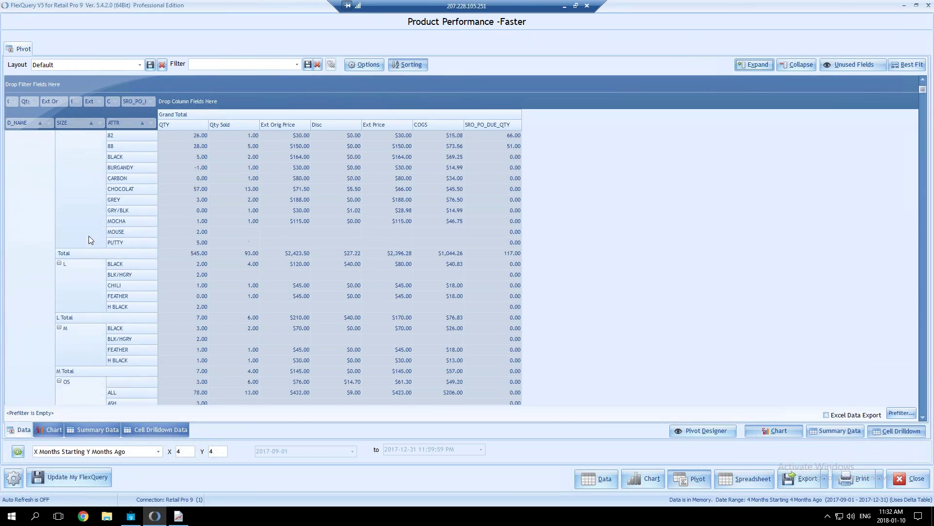
pyautogui.scroll(-6, 92, 237)
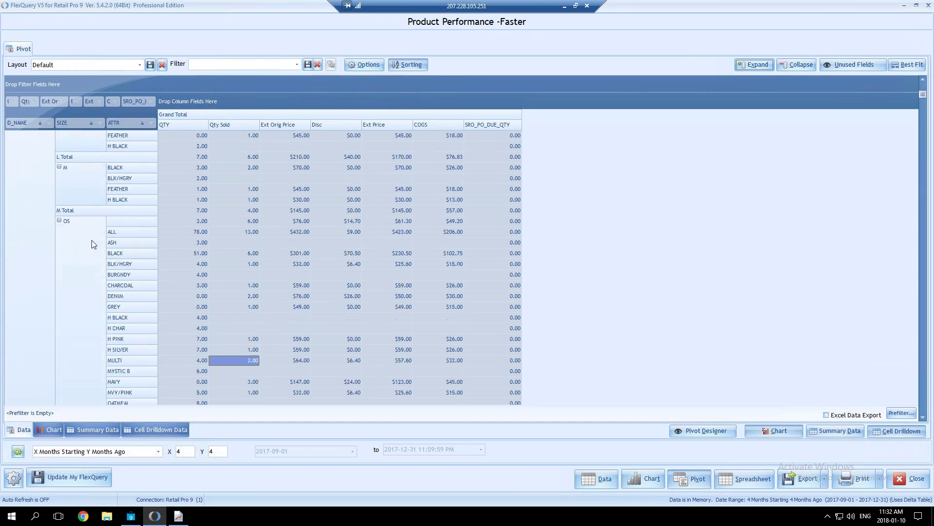
pyautogui.scroll(-4, 93, 243)
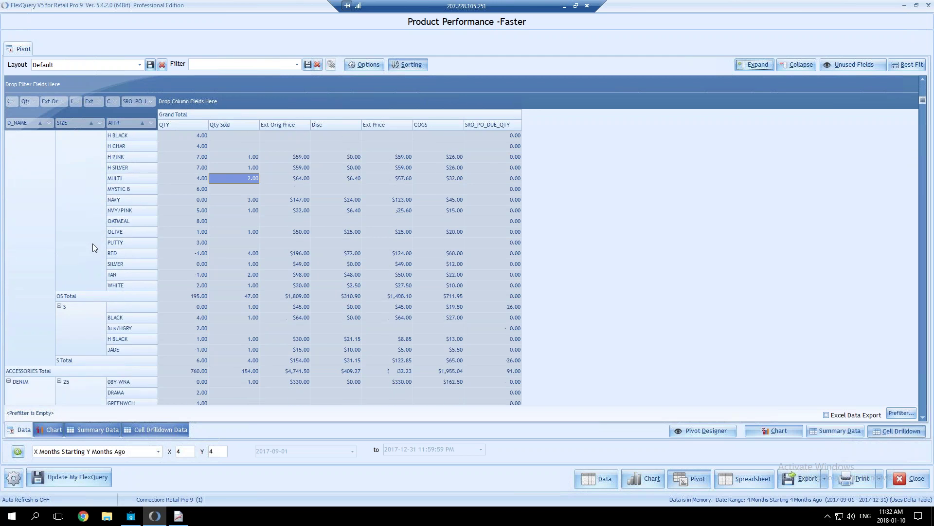
pyautogui.scroll(-4, 92, 244)
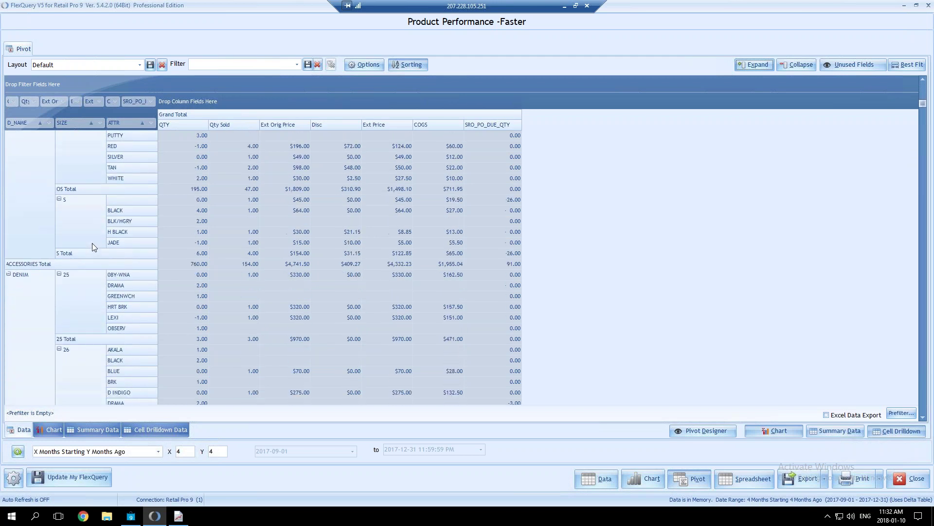
pyautogui.scroll(-3, 92, 244)
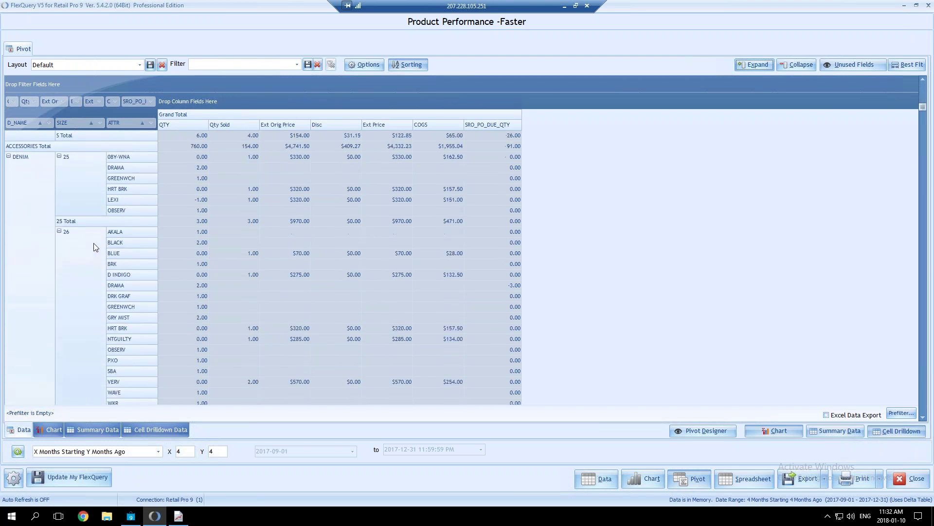
pyautogui.scroll(-4, 93, 246)
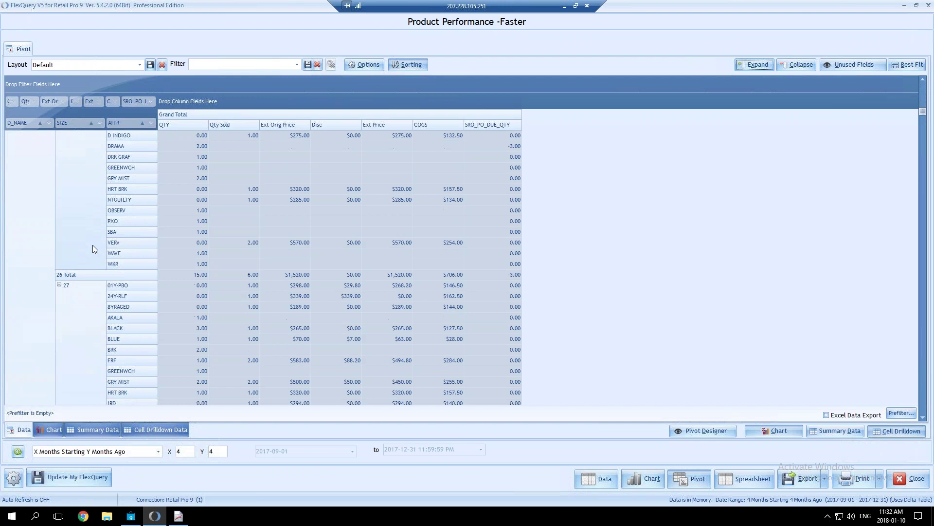
pyautogui.scroll(-2, 87, 286)
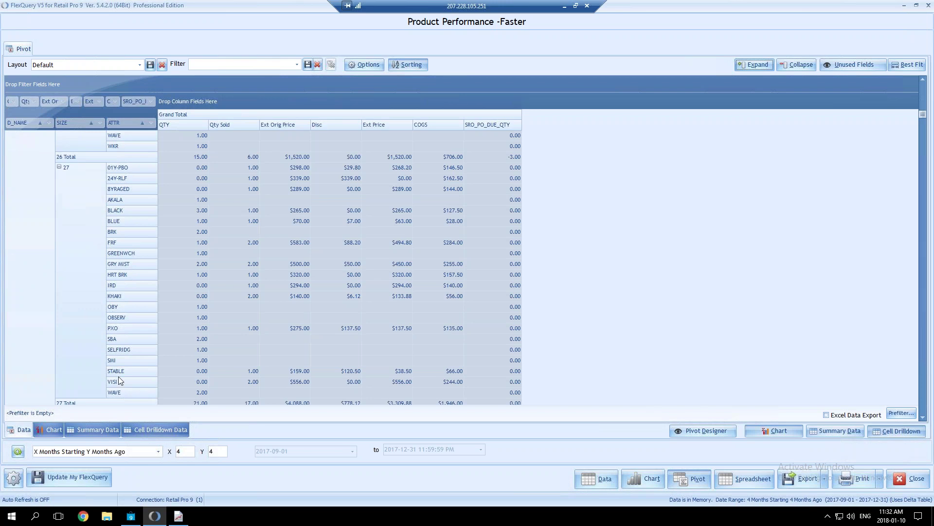
pyautogui.click(196, 265)
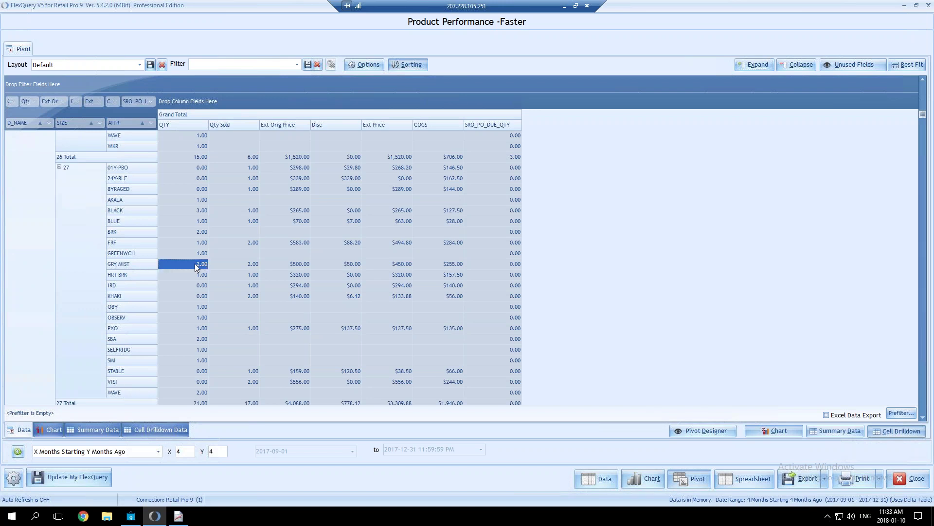
pyautogui.click(225, 267)
pyautogui.click(243, 297)
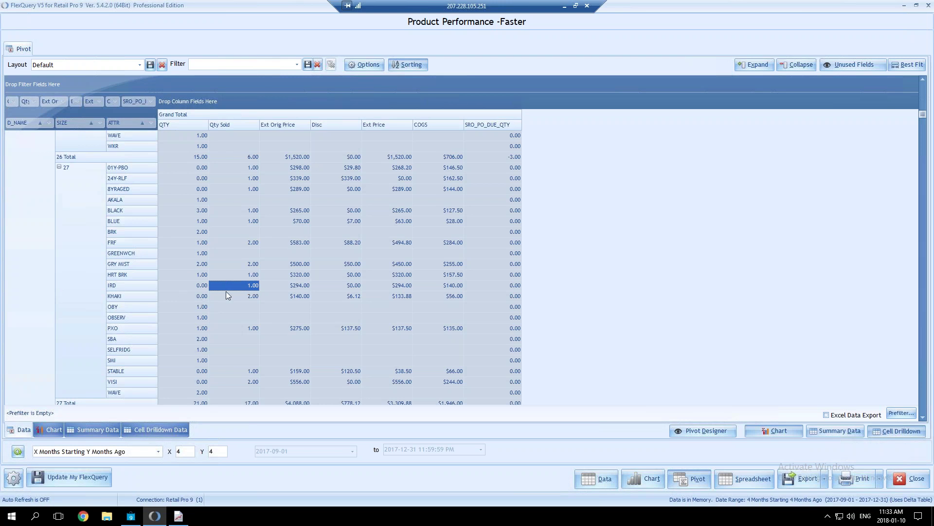
# Remove SIZE from the row area, leaving ATTR directly below D_NAME, and close the field list.
pyautogui.click(708, 430)
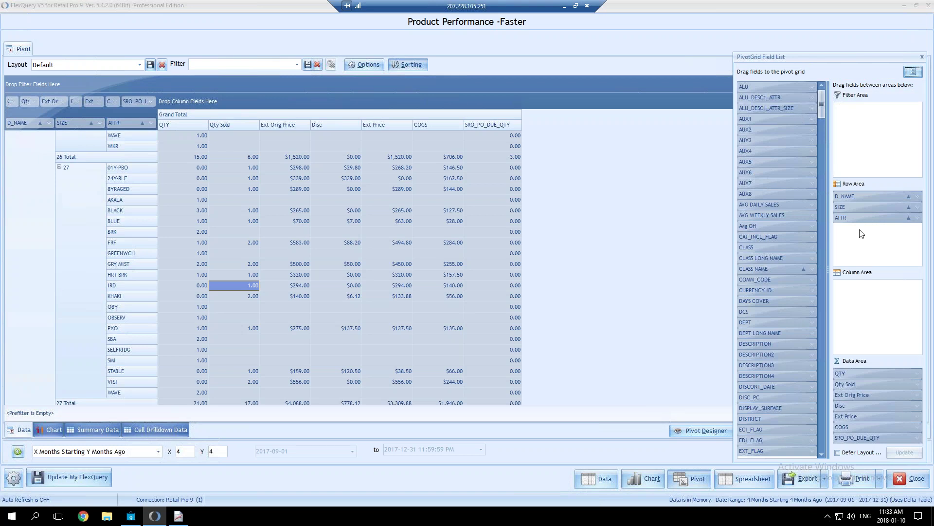
pyautogui.moveTo(845, 206); pyautogui.dragTo(752, 168)
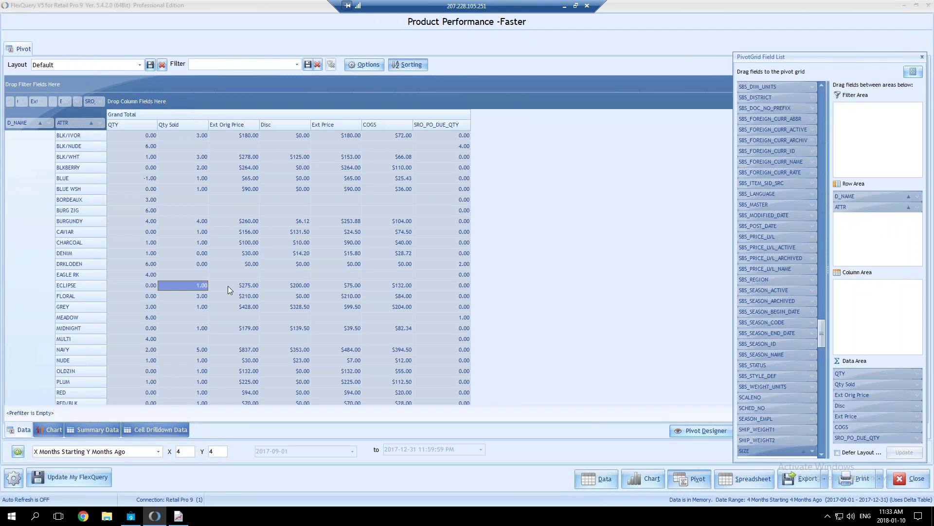
pyautogui.scroll(2, 291, 264)
pyautogui.scroll(2, 251, 238)
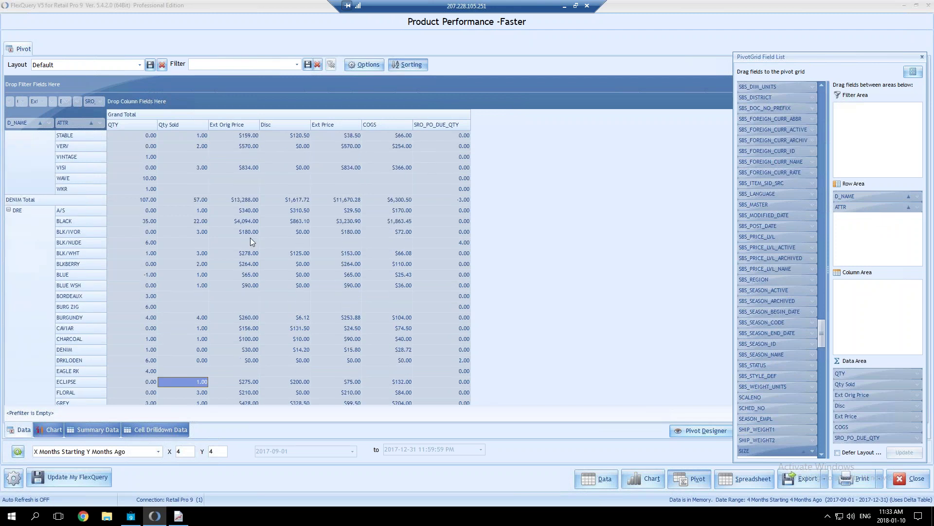
pyautogui.scroll(6, 124, 270)
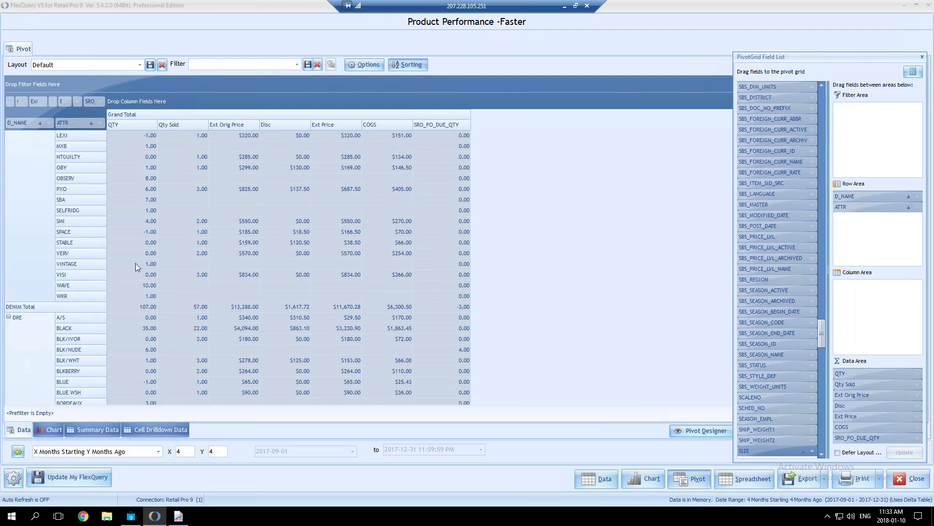
pyautogui.scroll(3, 136, 263)
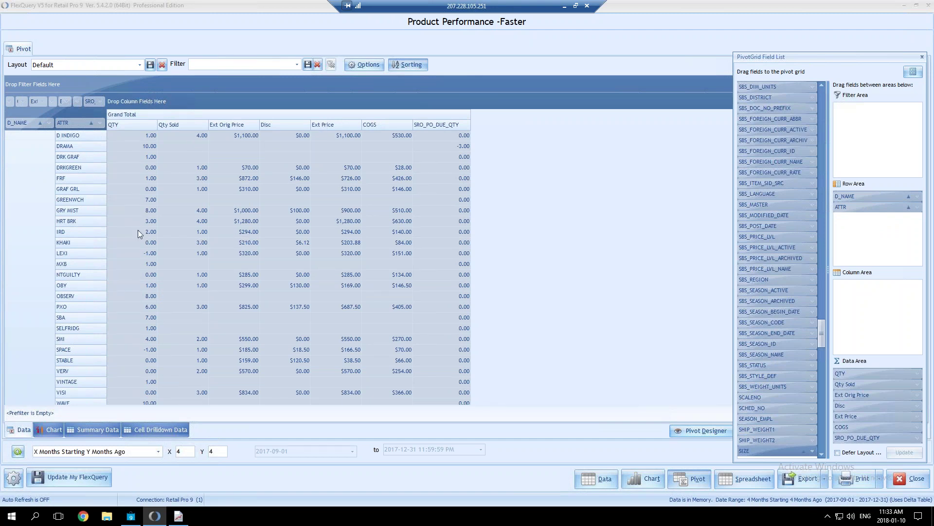
pyautogui.scroll(5, 142, 232)
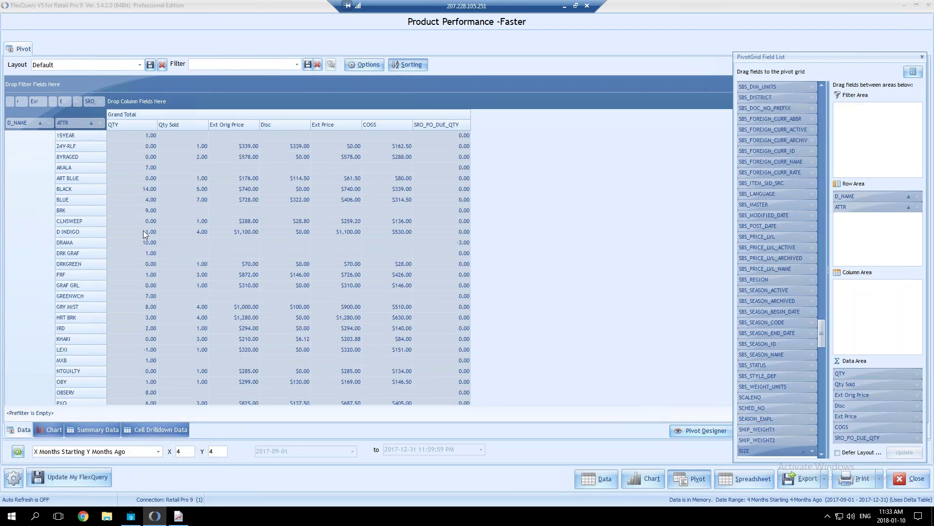
pyautogui.scroll(3, 143, 229)
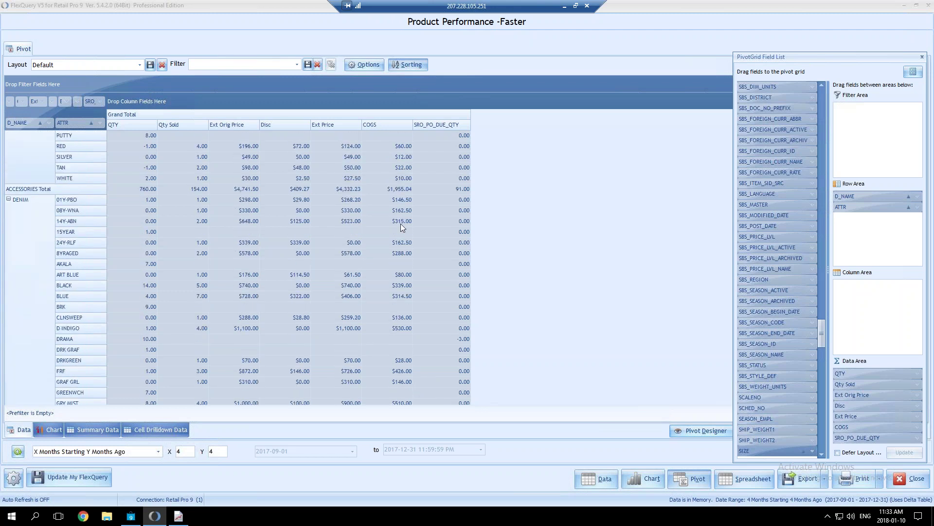
pyautogui.click(922, 58)
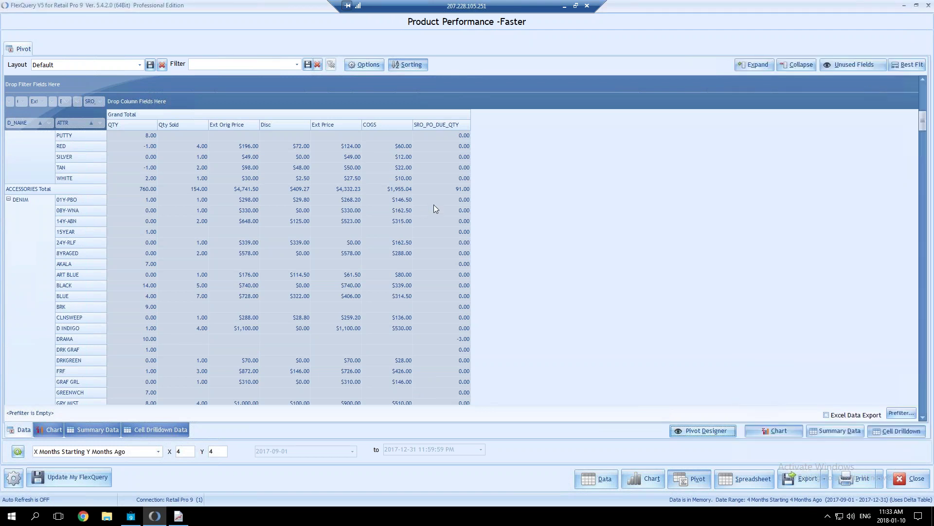
# Export the pivot as an XLS file to C:\RIQ\FlexQueryV5\Export\Excel under the suggested file name.
pyautogui.click(826, 480)
pyautogui.click(793, 386)
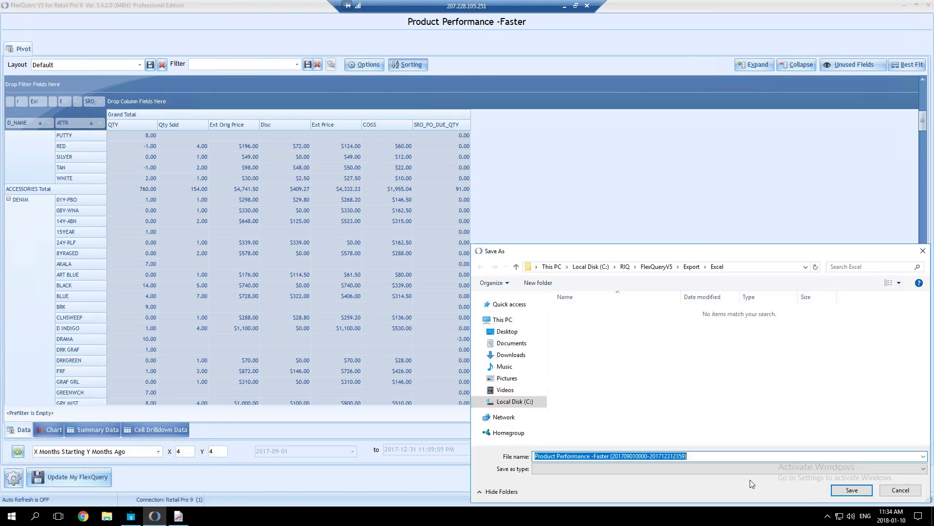
pyautogui.click(841, 488)
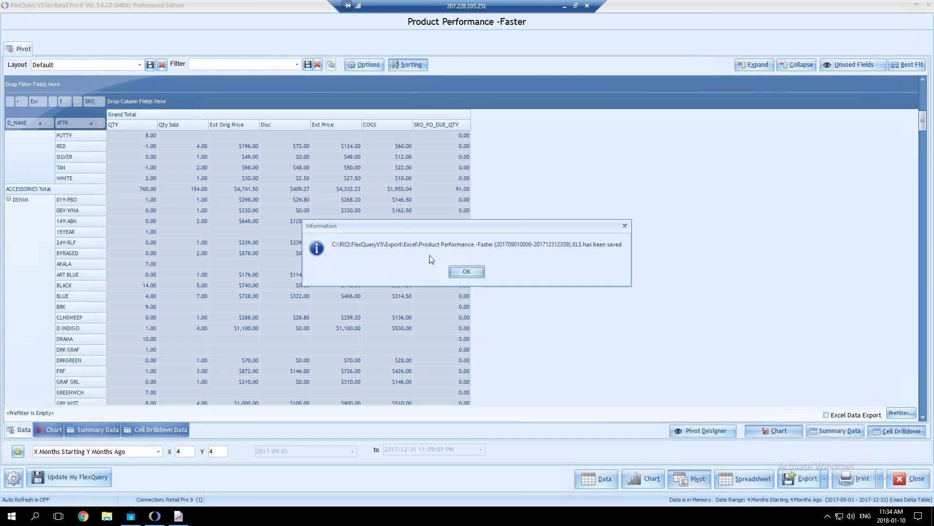
pyautogui.click(455, 270)
# Switch to File Explorer, try to open the exported workbook from C:\RIQ\FlexQueryV5\Export\Excel, and close the folder window.
pyautogui.click(105, 517)
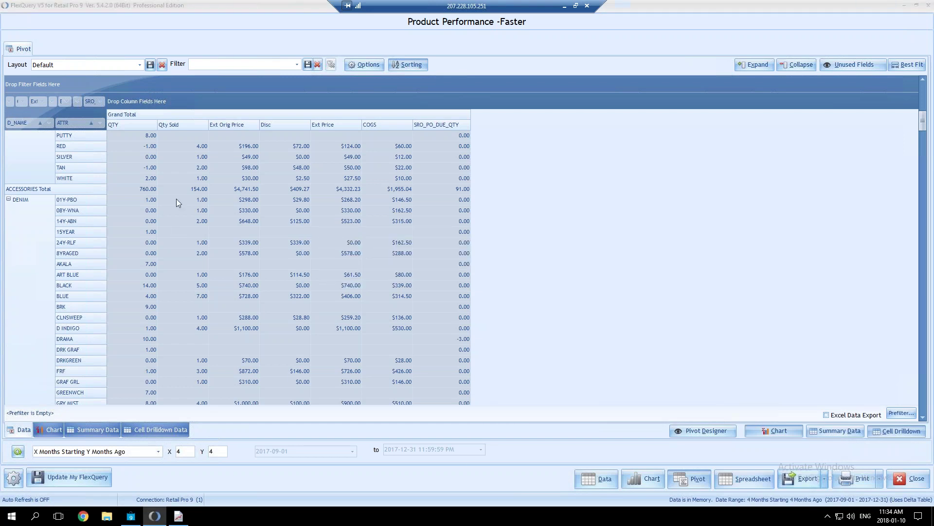
pyautogui.click(167, 229)
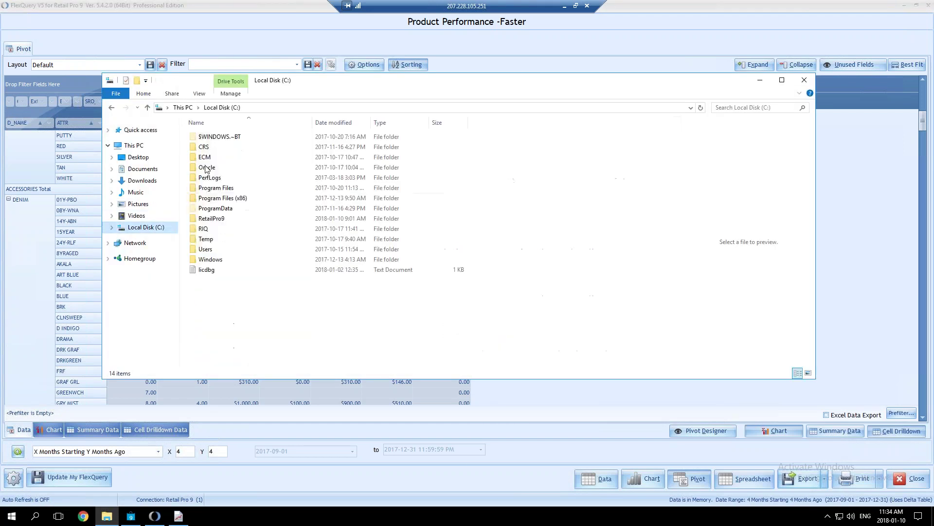
pyautogui.click(204, 229)
pyautogui.doubleClick(204, 230)
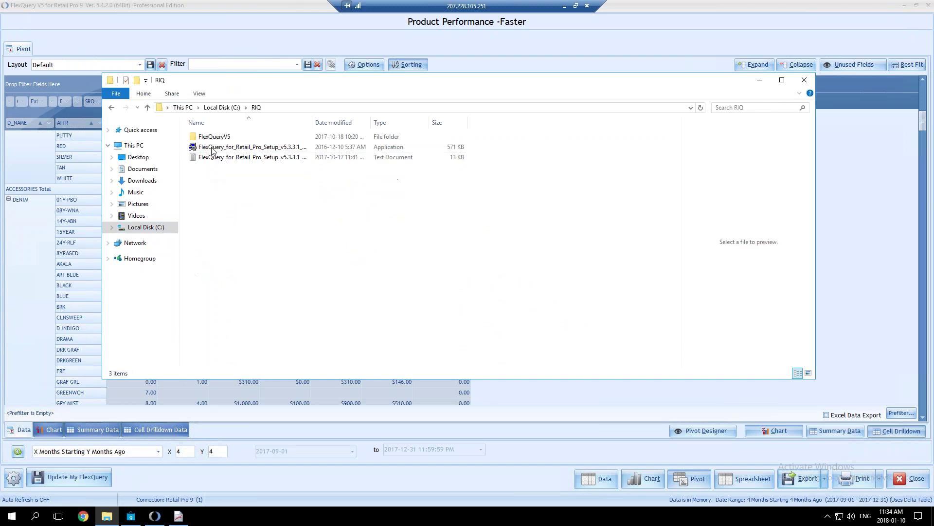
pyautogui.doubleClick(211, 138)
pyautogui.doubleClick(211, 139)
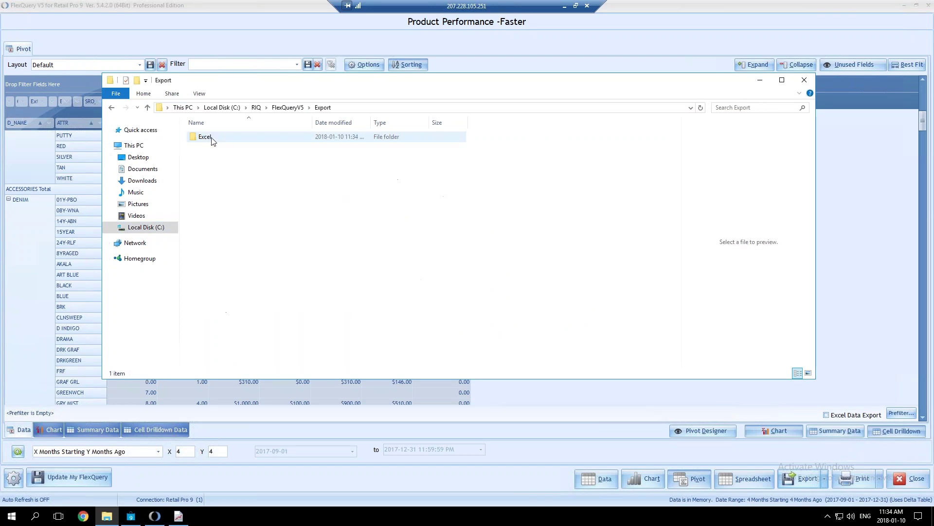
pyautogui.doubleClick(211, 139)
pyautogui.doubleClick(225, 139)
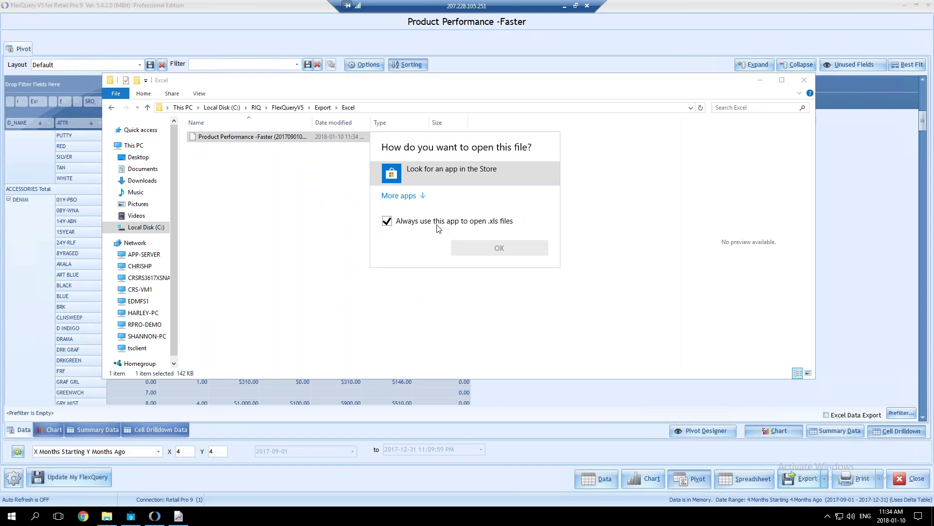
pyautogui.click(396, 284)
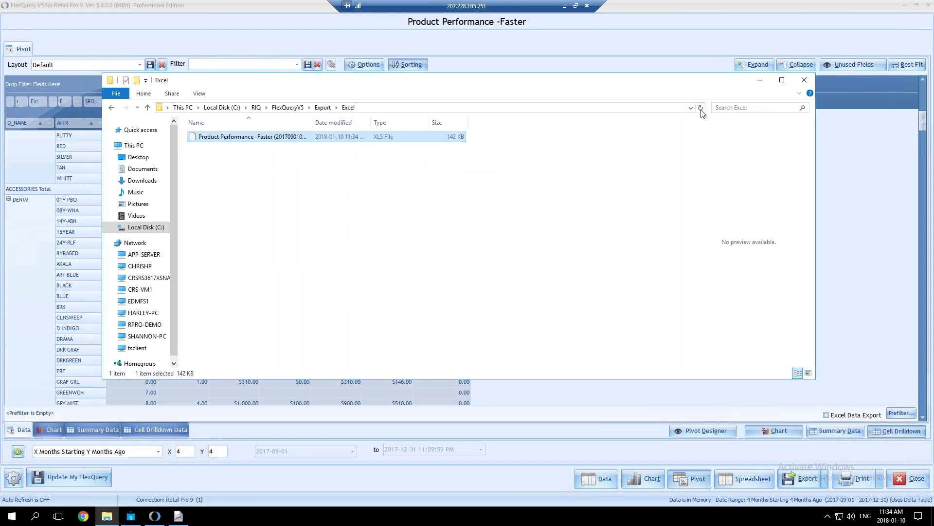
pyautogui.click(804, 79)
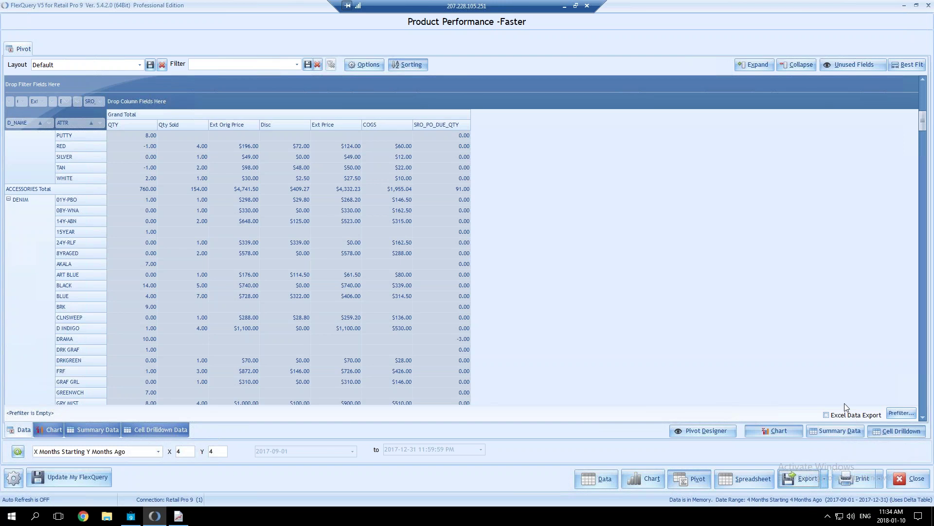
# Generate the summary data table from the department and attribute pivot.
pyautogui.click(835, 431)
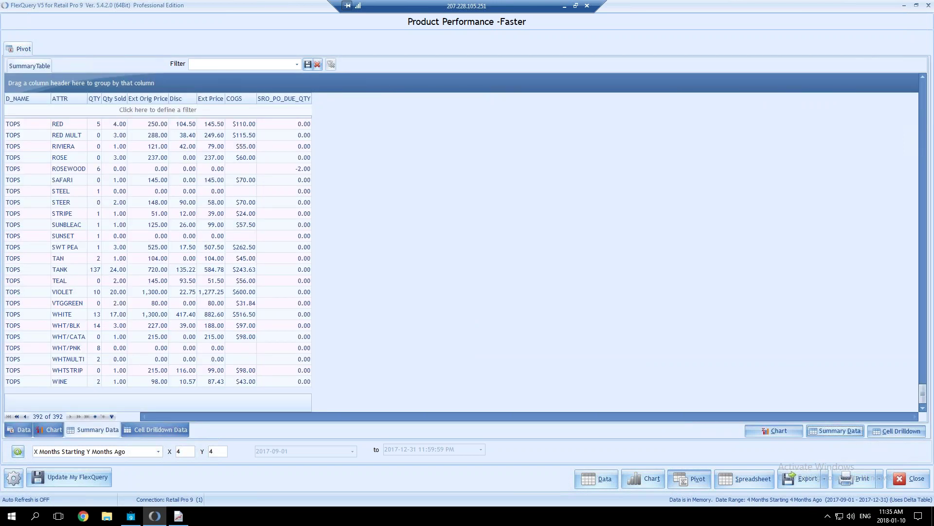
# Examine the TOPS attribute rows in the summary table and try to generate the cell drilldown data.
pyautogui.scroll(10, 334, 296)
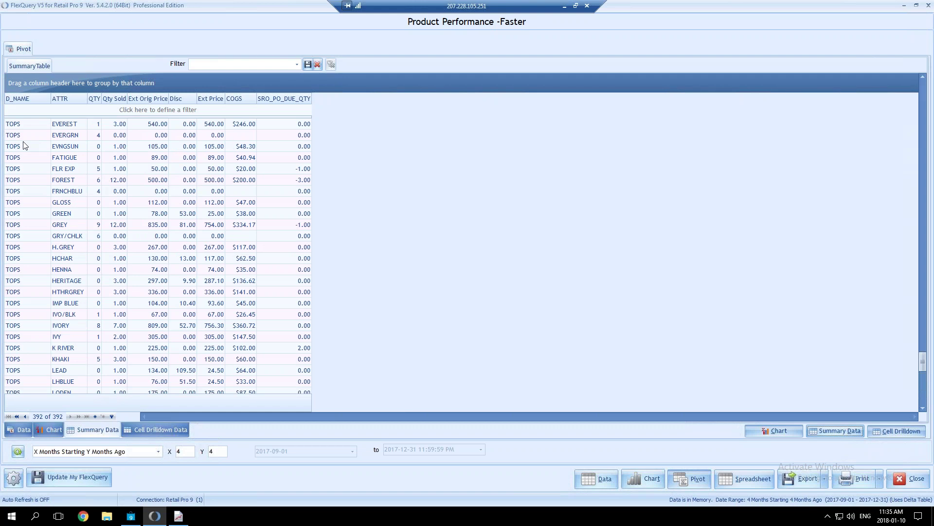
pyautogui.moveTo(23, 145); pyautogui.dragTo(41, 348)
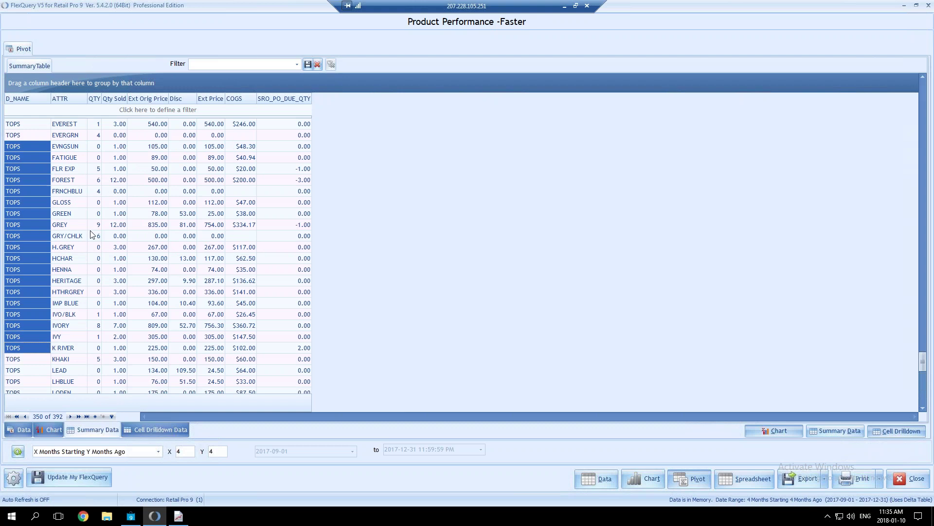
pyautogui.scroll(12, 107, 202)
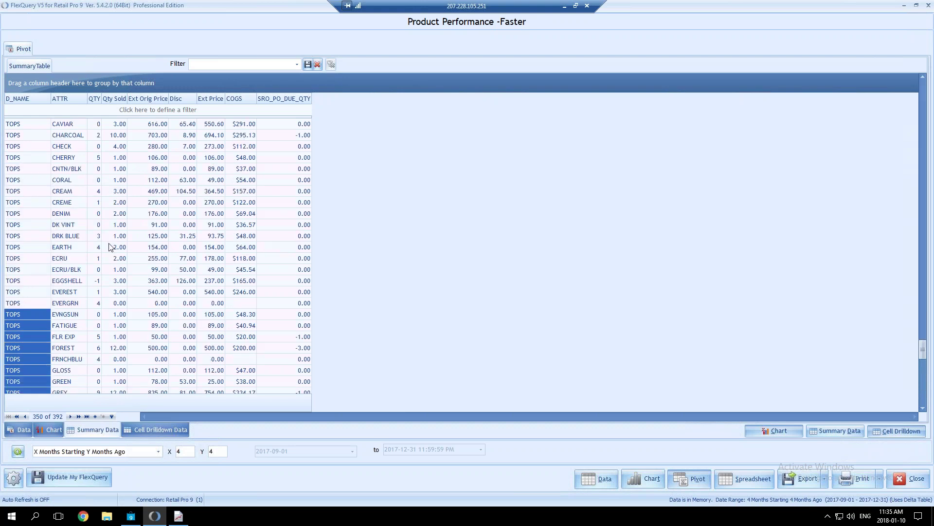
pyautogui.click(38, 216)
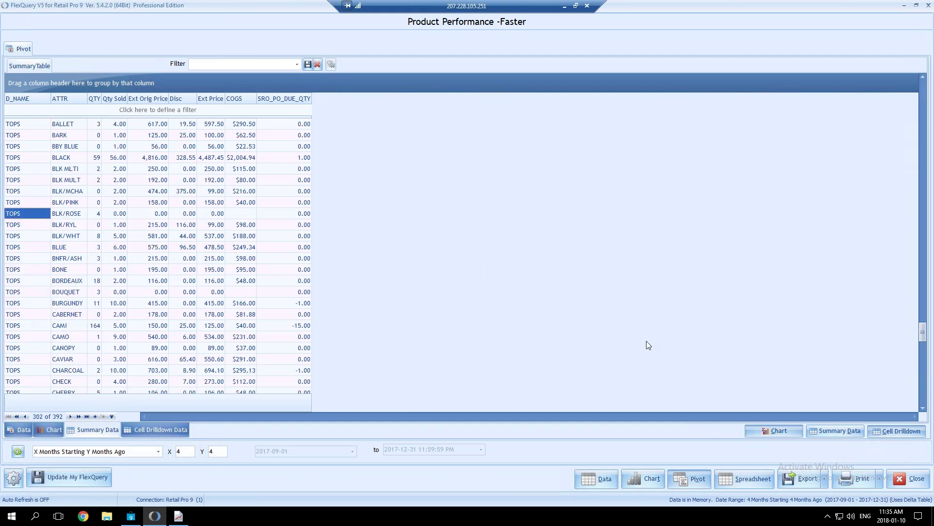
pyautogui.click(838, 431)
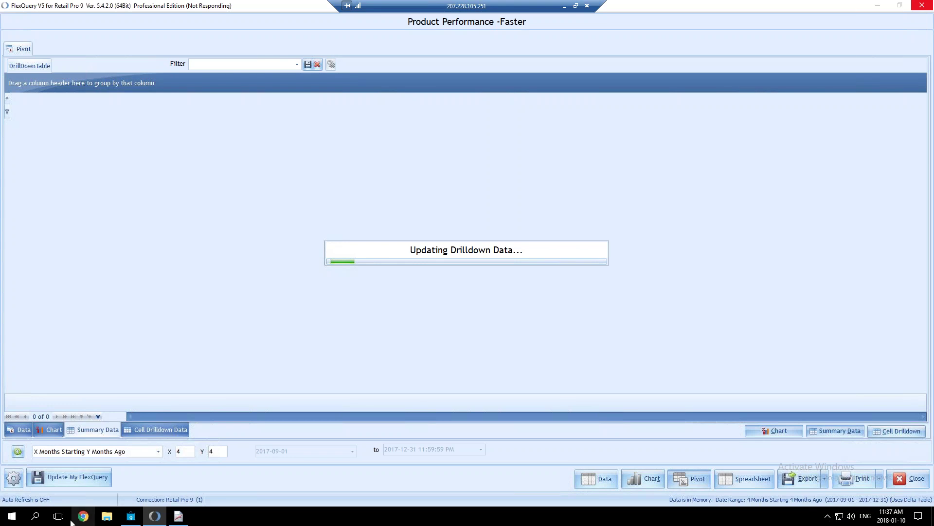
# Open Task Manager, end the unresponsive FlexQuery task, and close Task Manager.
pyautogui.click(31, 520)
pyautogui.write('task')
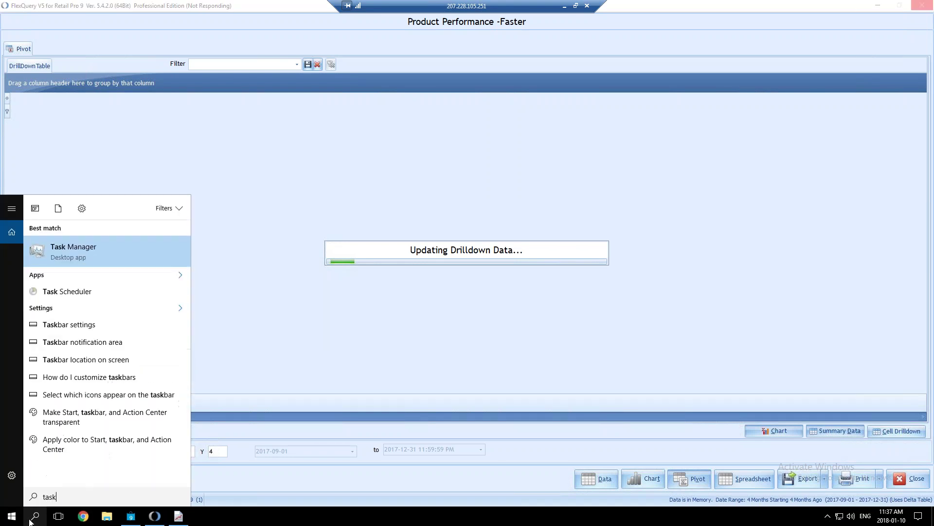
pyautogui.press('Return')
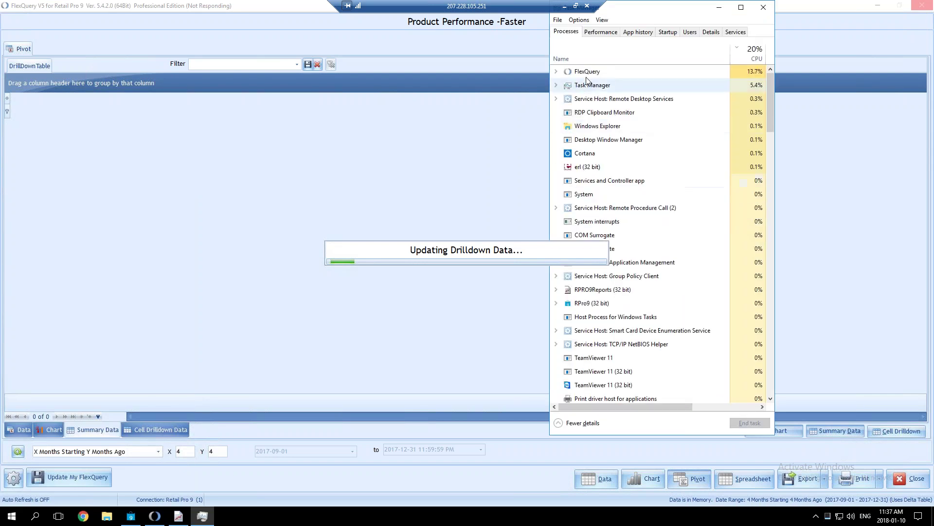
pyautogui.click(588, 72)
pyautogui.rightClick(588, 73)
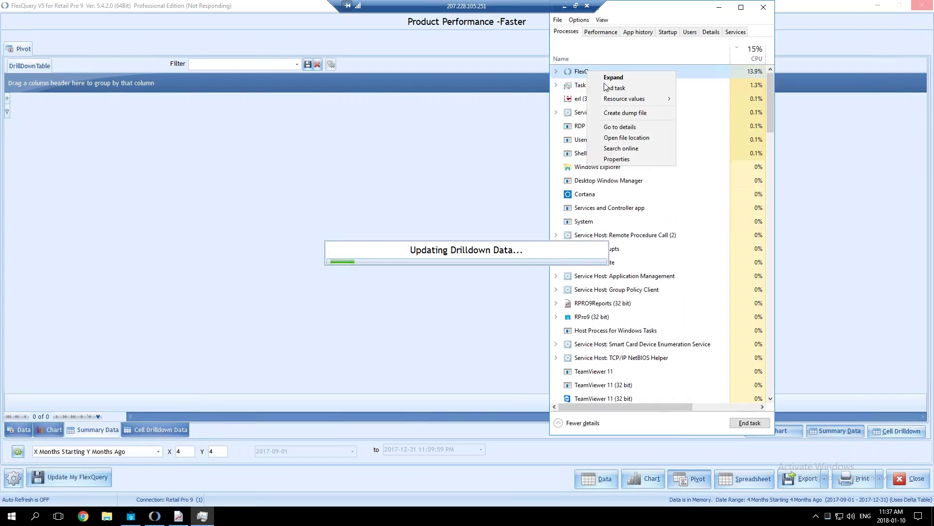
pyautogui.click(609, 90)
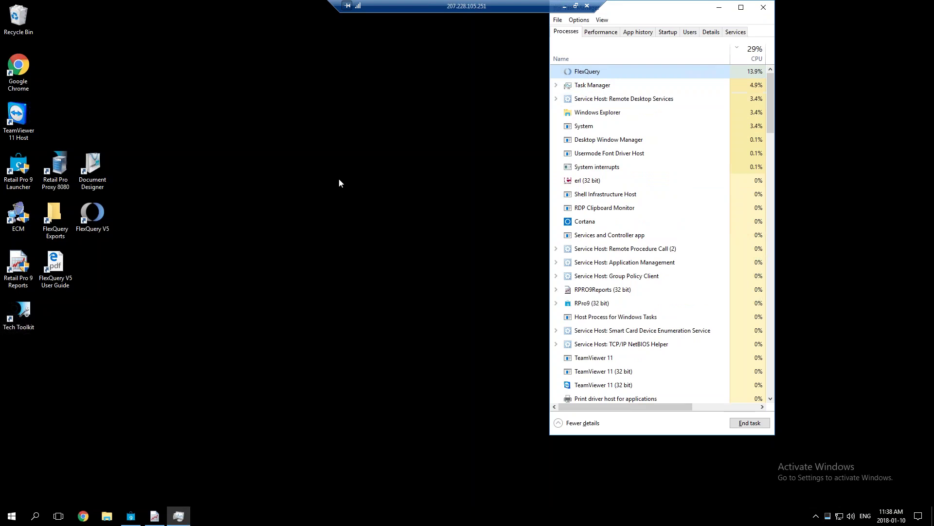
pyautogui.click(760, 8)
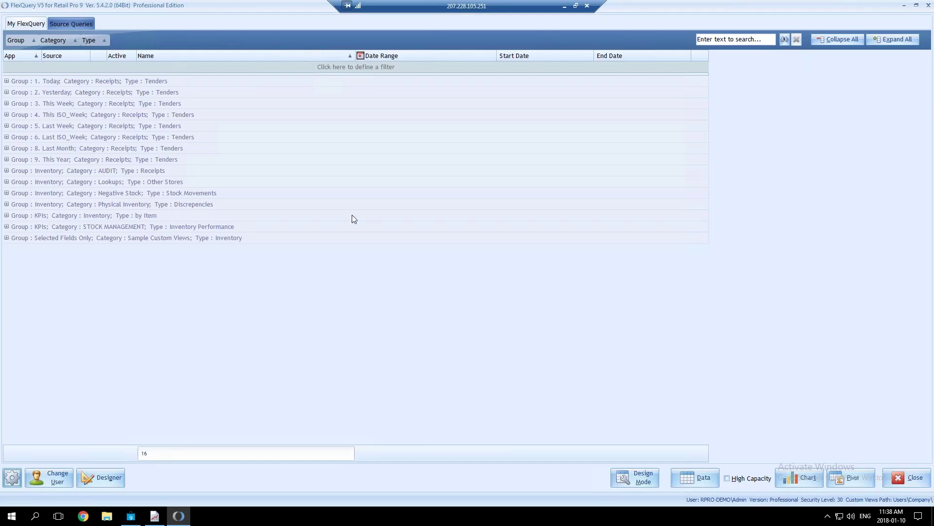
# Select the Product Performance -Faster query under Sales, STOCK MANAGEMENT, Inventory Performance in My FlexQuery.
pyautogui.click(73, 23)
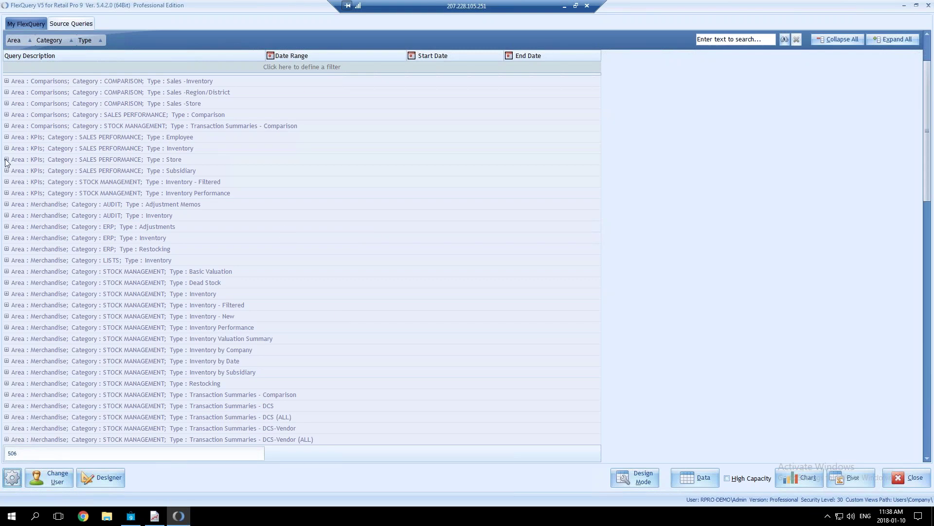
pyautogui.scroll(-5, 27, 271)
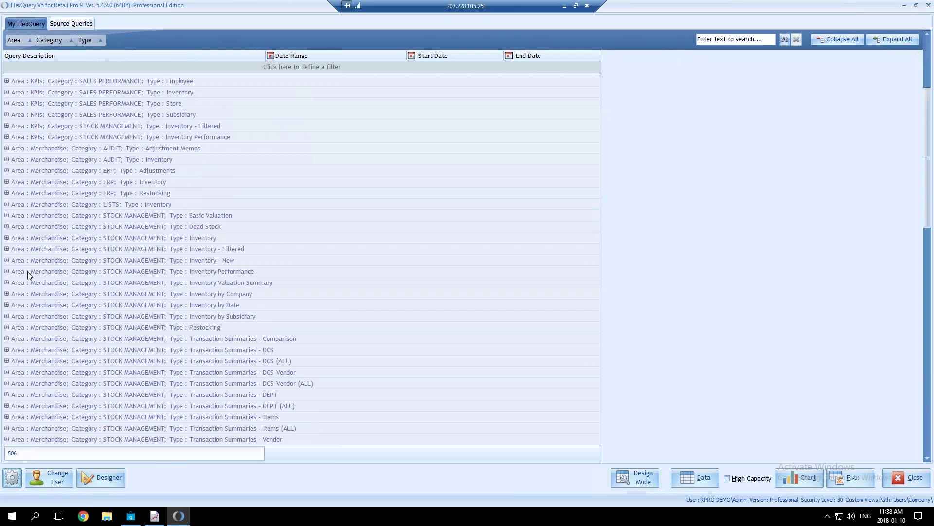
pyautogui.scroll(-7, 28, 274)
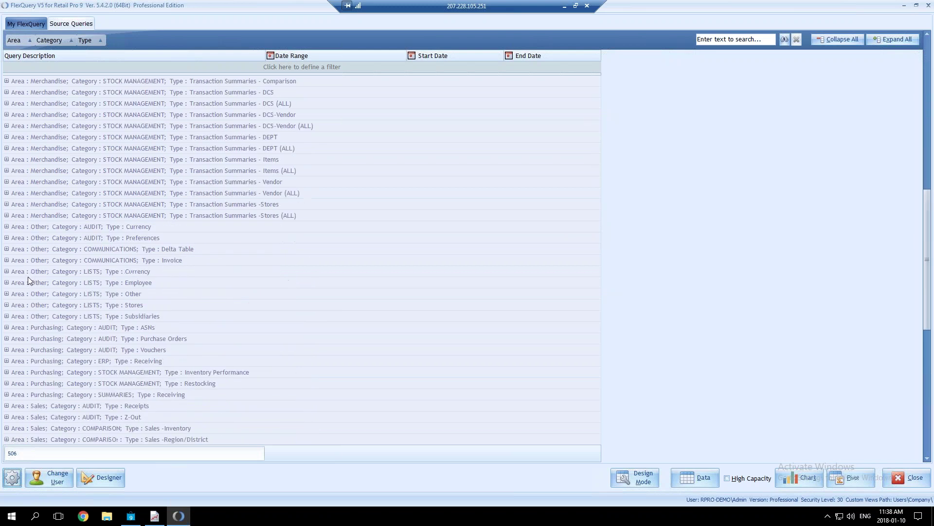
pyautogui.scroll(-2, 22, 293)
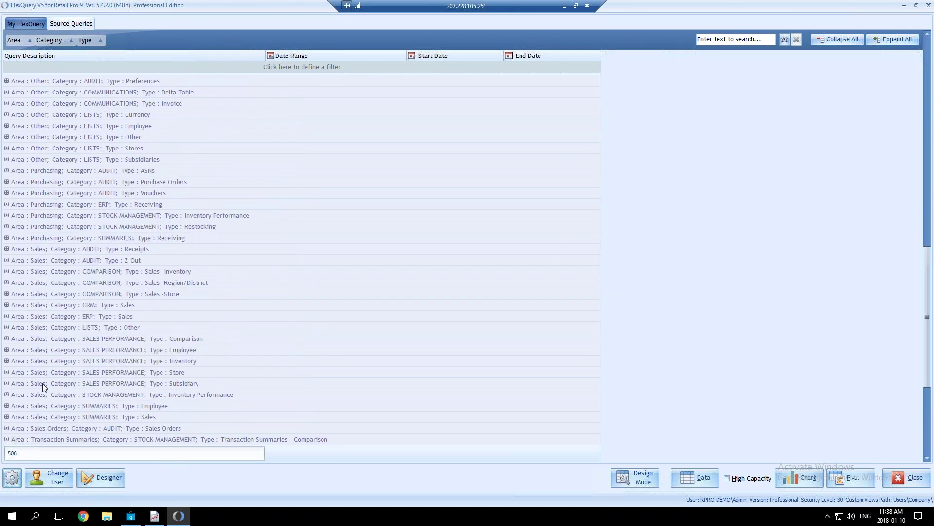
pyautogui.click(7, 394)
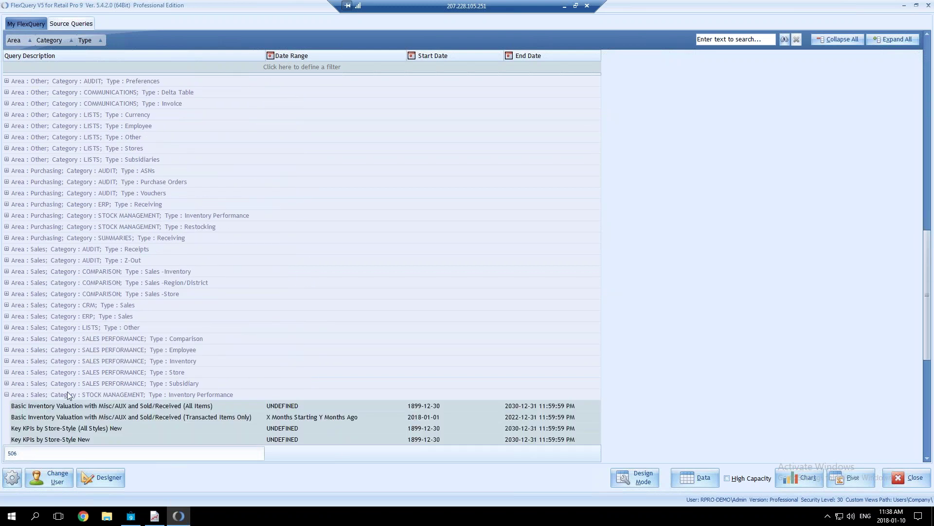
pyautogui.scroll(-2, 69, 387)
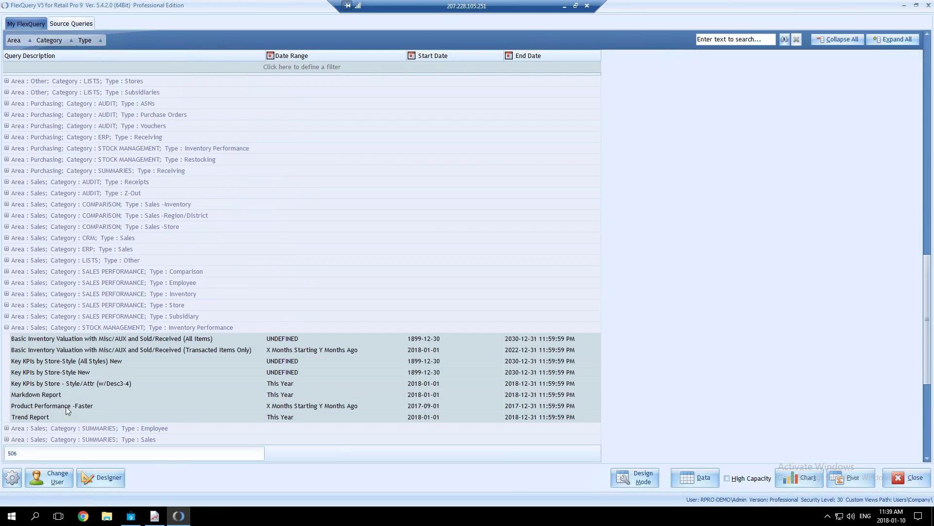
pyautogui.click(121, 406)
# Enter 2 for X and 2 for Y in the Product Performance -Faster query's months date range.
pyautogui.click(420, 406)
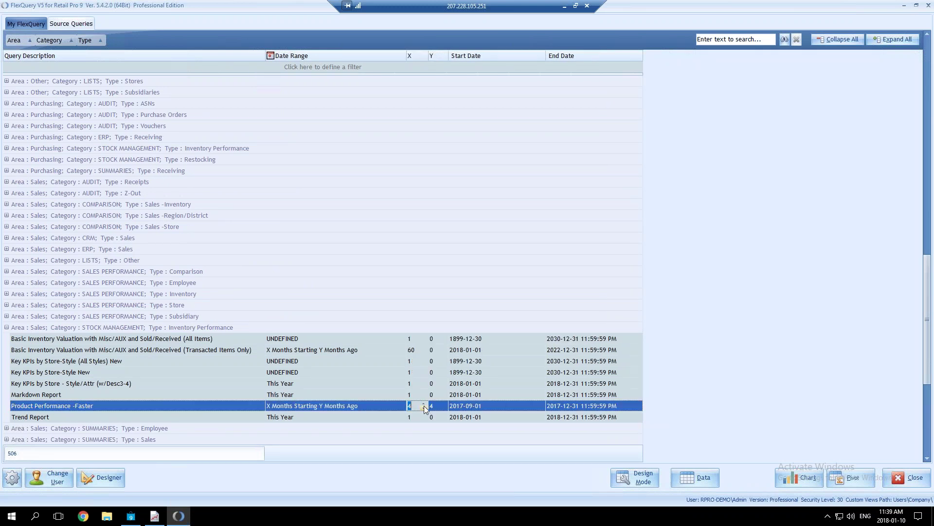
pyautogui.write('4')
pyautogui.press('Tab')
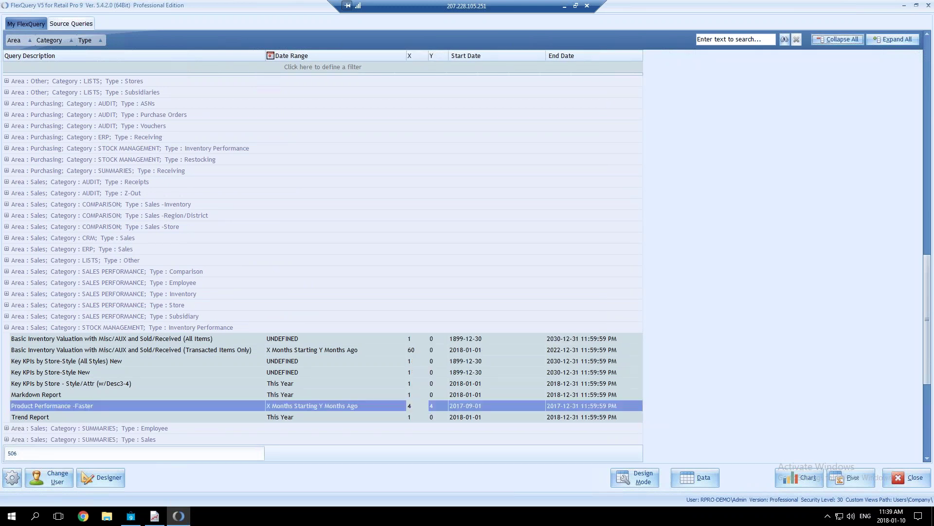
pyautogui.click(421, 405)
pyautogui.write('2')
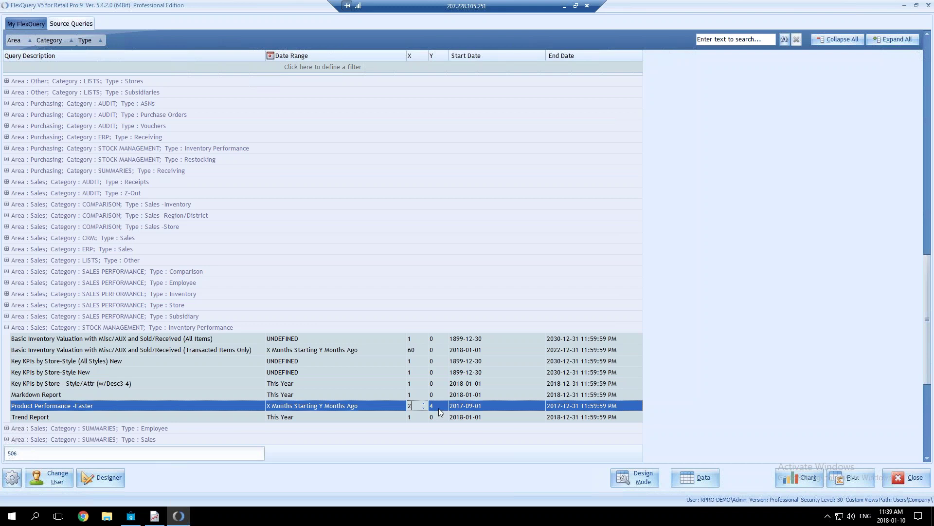
pyautogui.press('Tab')
pyautogui.write('2')
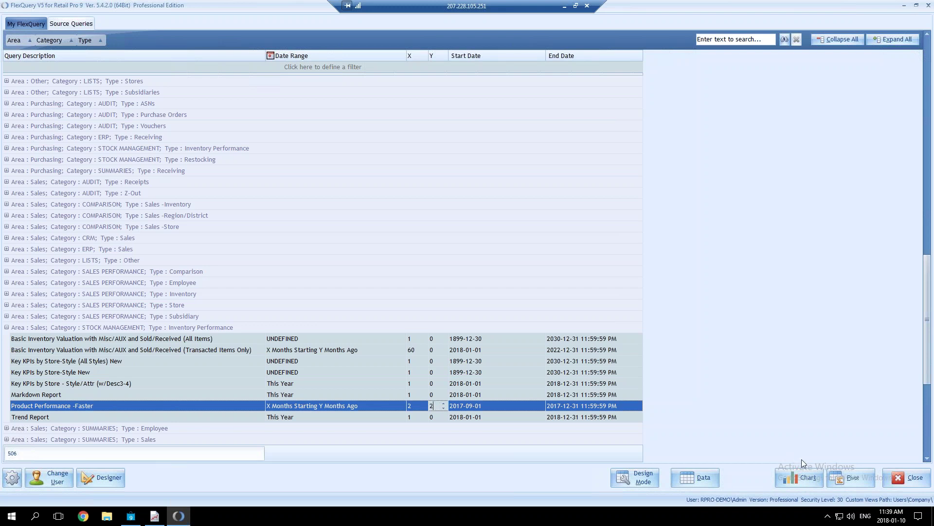
# Open the Product Performance -Faster query as a pivot and hide its unused fields.
pyautogui.click(856, 480)
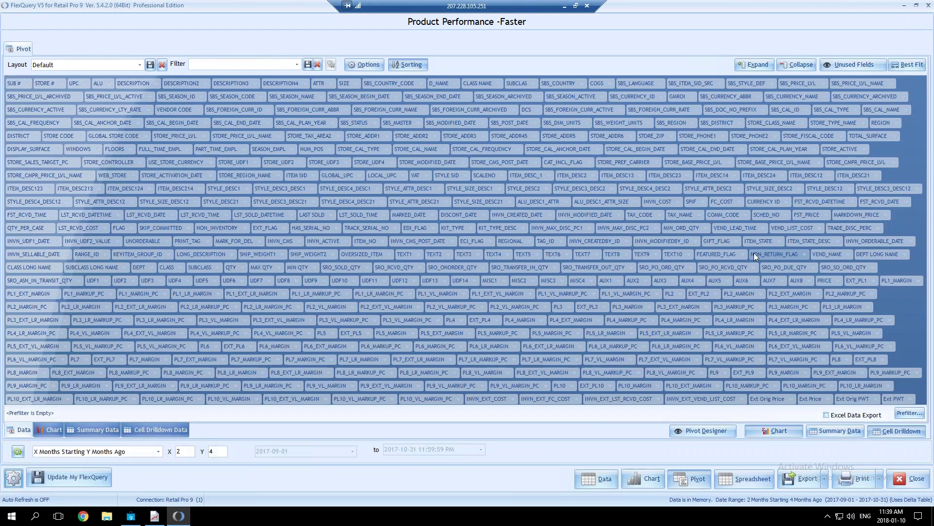
pyautogui.click(856, 65)
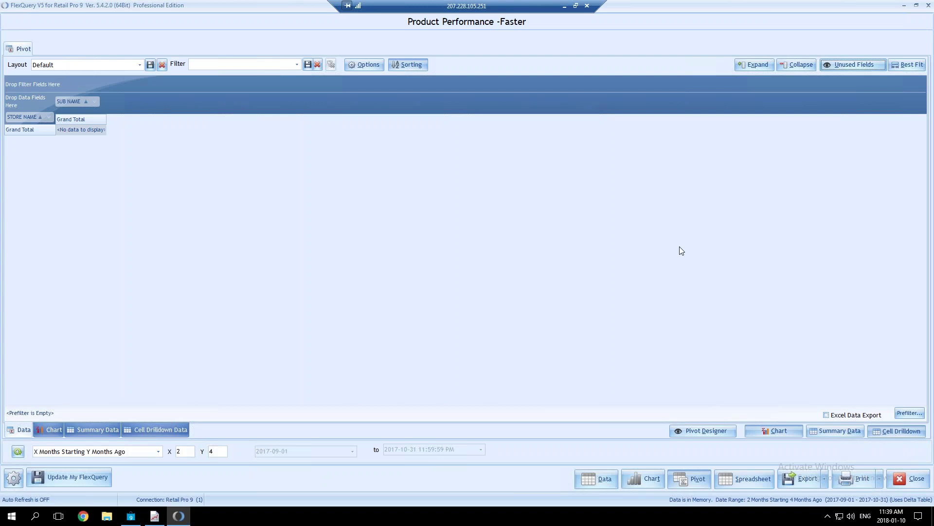
# Examine the layout selection and default view settings for a custom view of Product Performance -Faster.
pyautogui.click(57, 481)
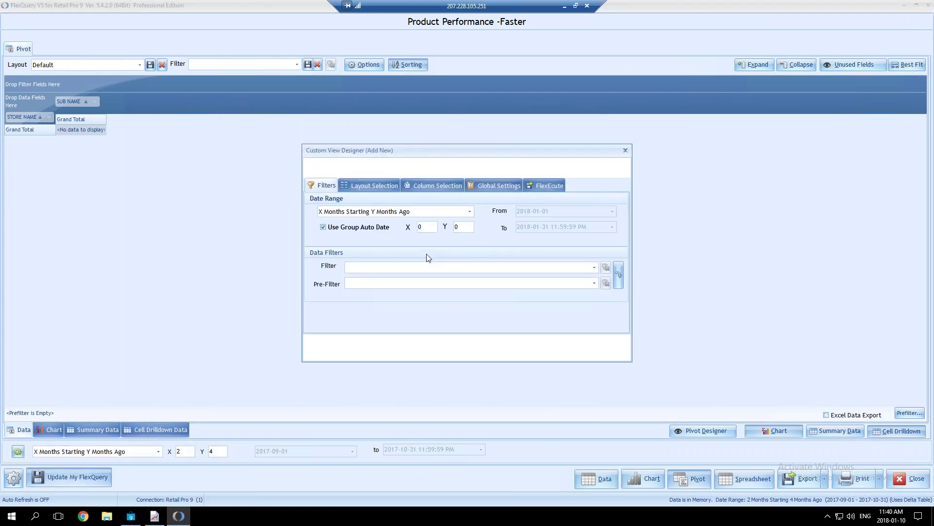
pyautogui.click(384, 186)
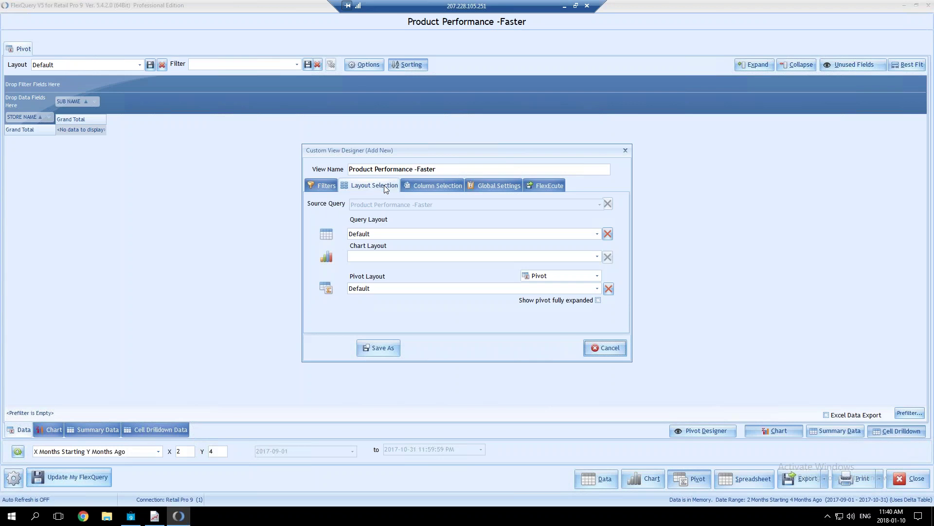
pyautogui.click(400, 289)
pyautogui.click(402, 288)
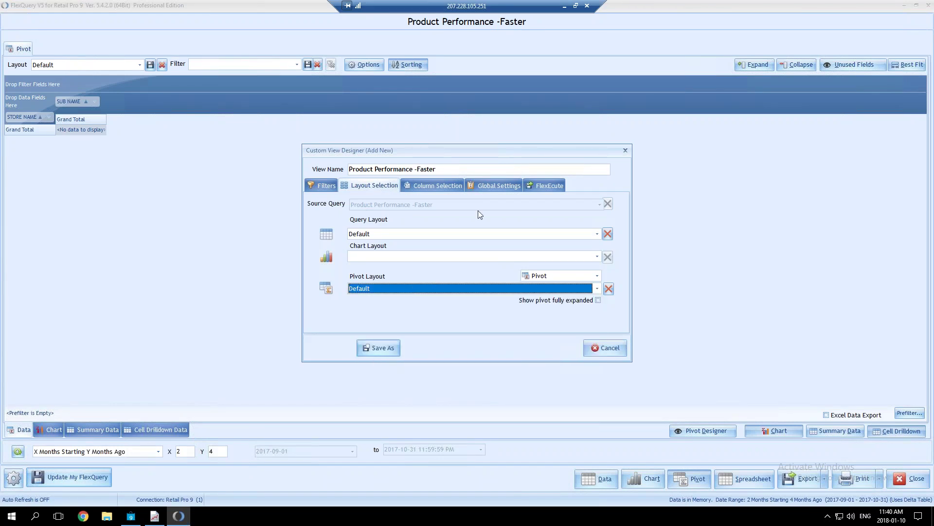
pyautogui.click(489, 186)
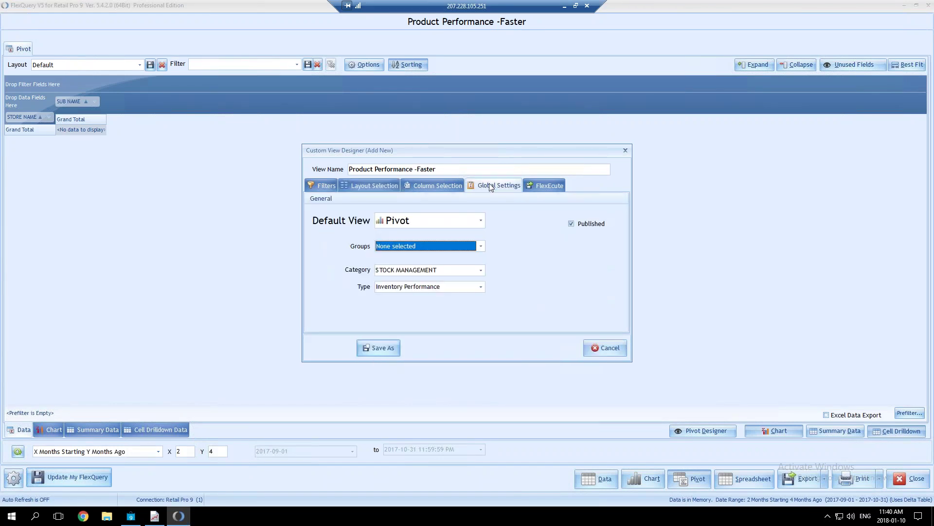
pyautogui.click(480, 222)
pyautogui.click(478, 220)
pyautogui.click(371, 186)
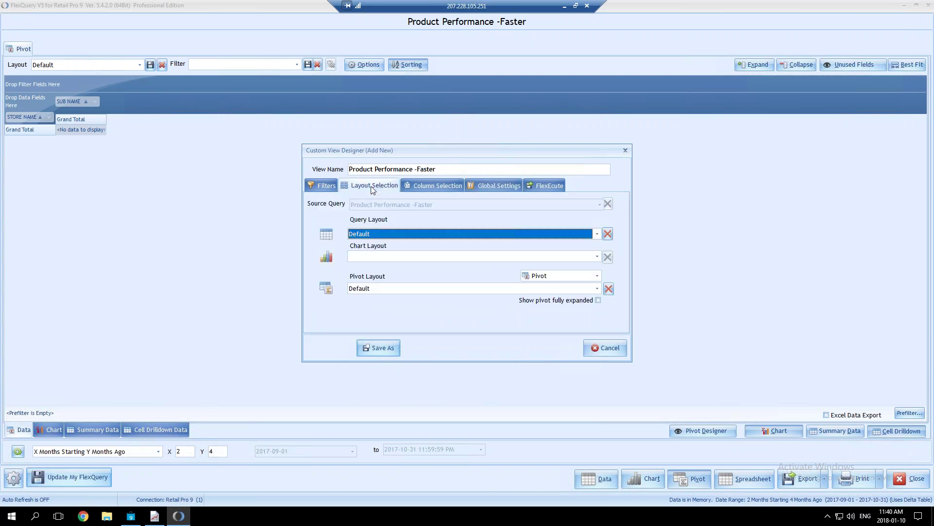
# Try setting the custom view's pivot layout to open as Summary Data, and cancel the view designer.
pyautogui.click(400, 291)
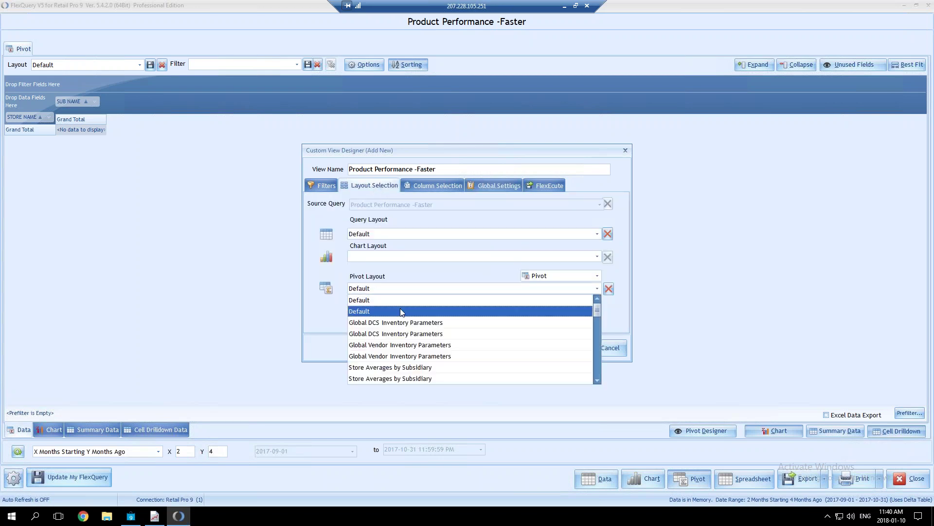
pyautogui.click(490, 274)
pyautogui.click(586, 280)
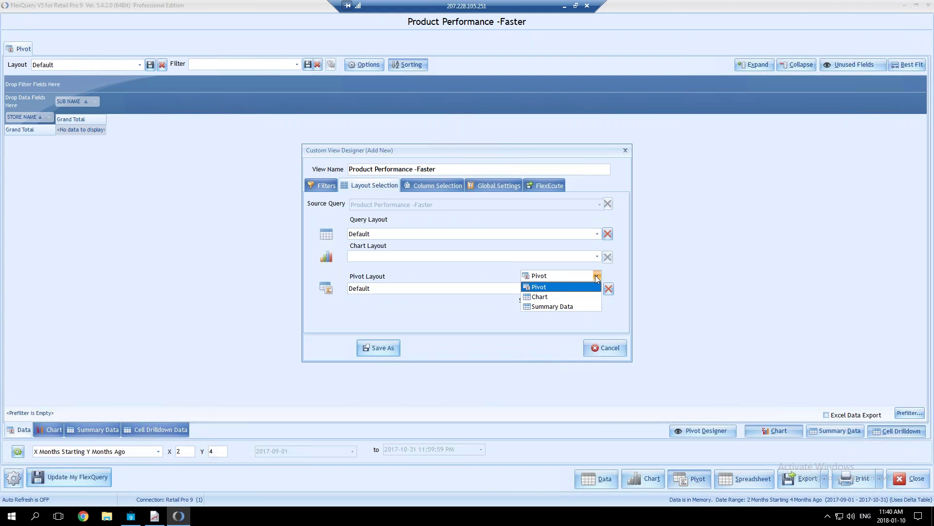
pyautogui.click(556, 307)
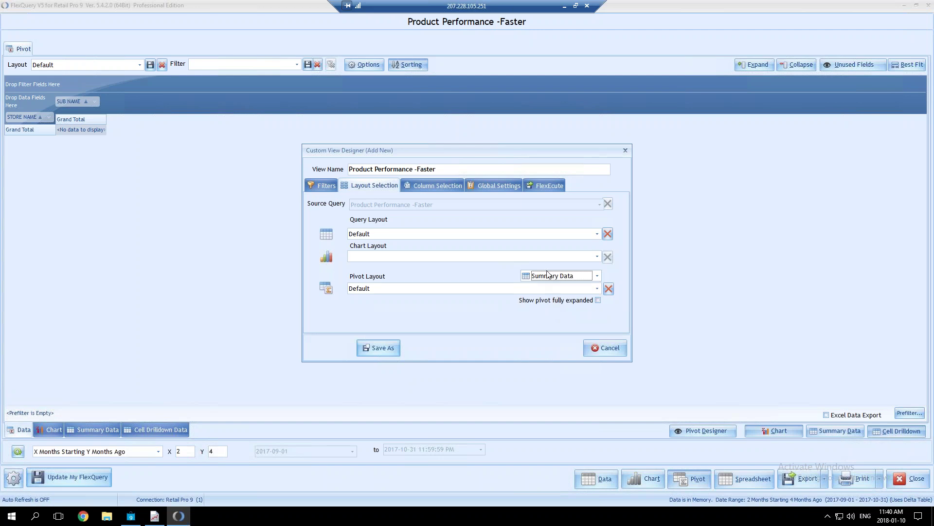
pyautogui.click(620, 348)
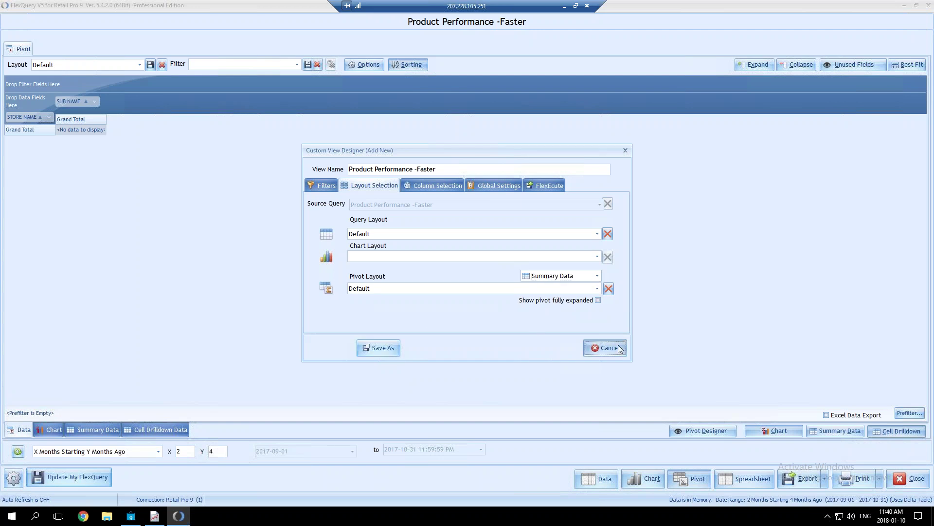
# Open the pivot field list and replace STORE NAME with D_NAME in the row area.
pyautogui.click(698, 425)
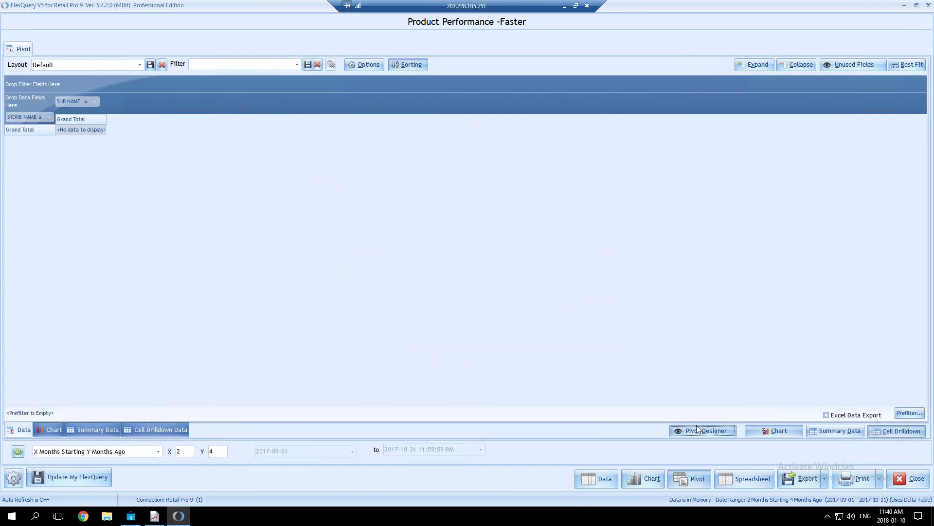
pyautogui.moveTo(825, 104); pyautogui.dragTo(825, 107)
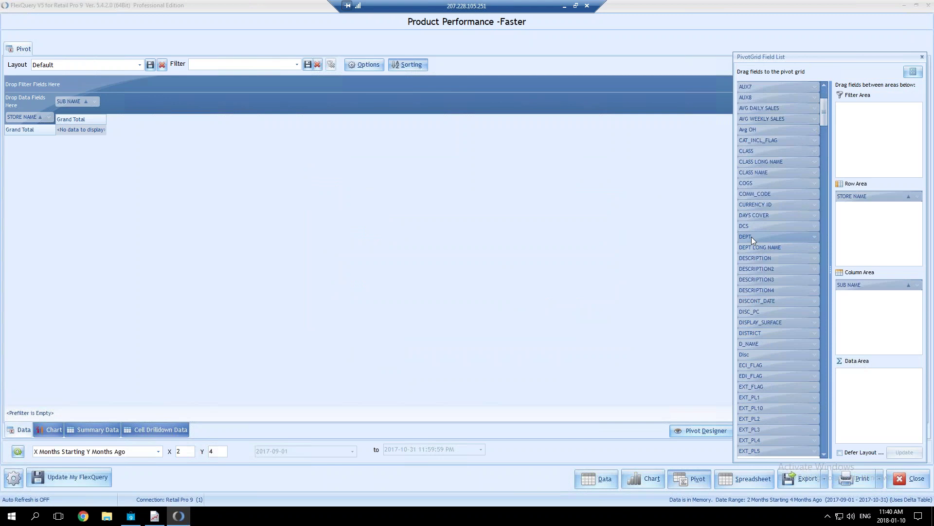
pyautogui.moveTo(757, 342)
pyautogui.mouseDown()
pyautogui.moveTo(806, 295)
pyautogui.moveTo(844, 221)
pyautogui.moveTo(799, 175)
pyautogui.moveTo(828, 445)
pyautogui.moveTo(831, 135)
pyautogui.mouseUp()
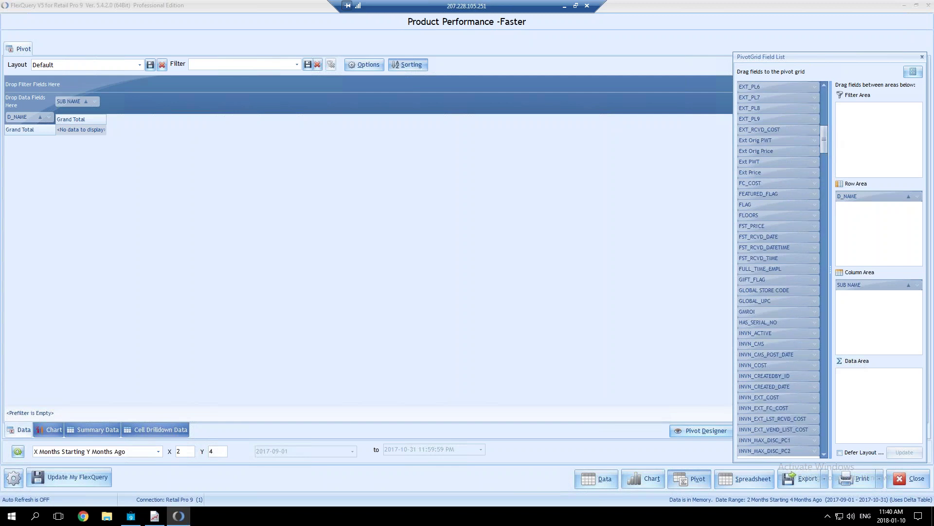
# Add Ext Orig Price and Ext Price to the pivot's data area.
pyautogui.moveTo(749, 150)
pyautogui.mouseDown()
pyautogui.moveTo(864, 345)
pyautogui.moveTo(866, 377)
pyautogui.mouseUp()
pyautogui.moveTo(758, 163); pyautogui.dragTo(871, 387)
pyautogui.moveTo(827, 137); pyautogui.dragTo(825, 113)
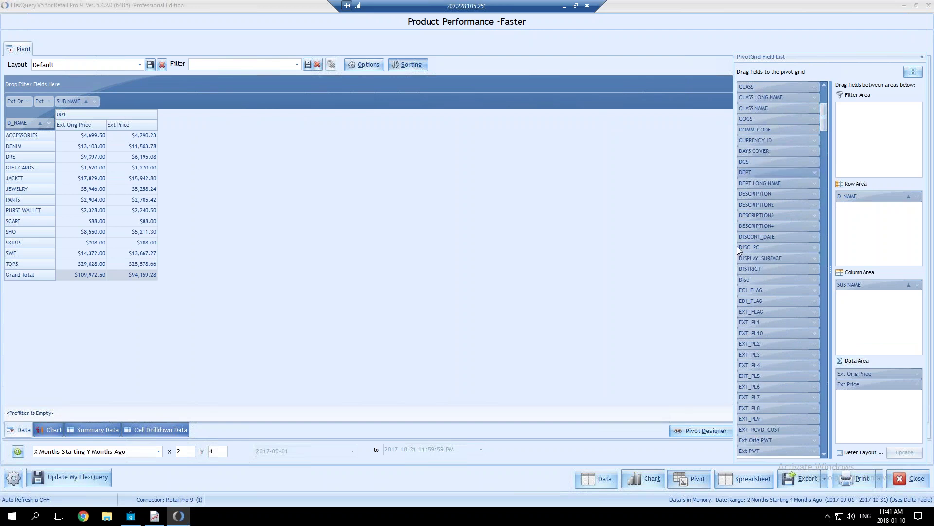
# Add Disc between Ext Orig Price and Ext Price in the pivot's data area, followed by COGS and MARGIN.
pyautogui.moveTo(754, 279); pyautogui.dragTo(857, 381)
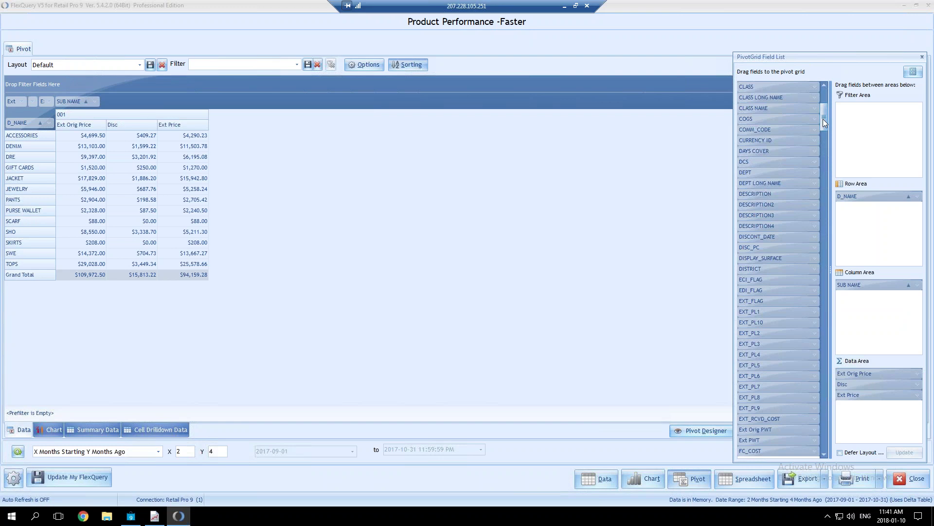
pyautogui.moveTo(769, 120); pyautogui.dragTo(870, 393)
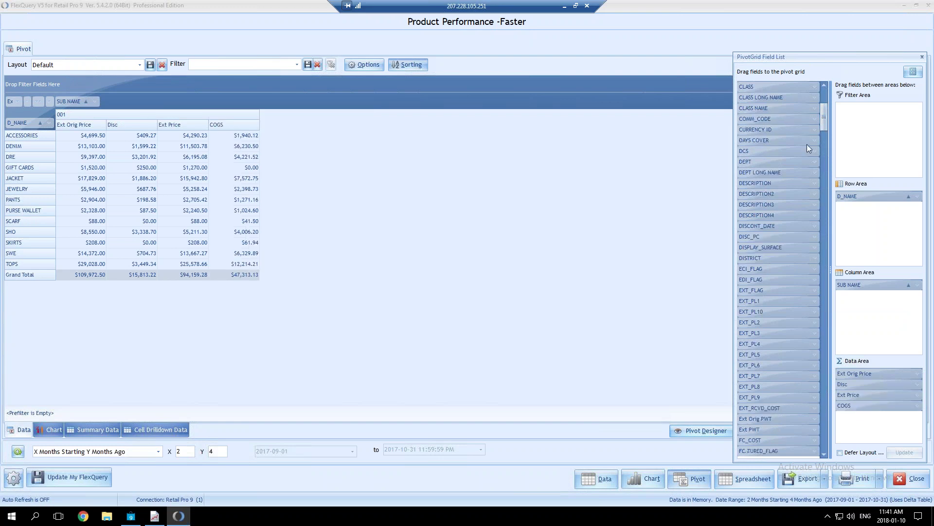
pyautogui.moveTo(823, 132); pyautogui.dragTo(828, 184)
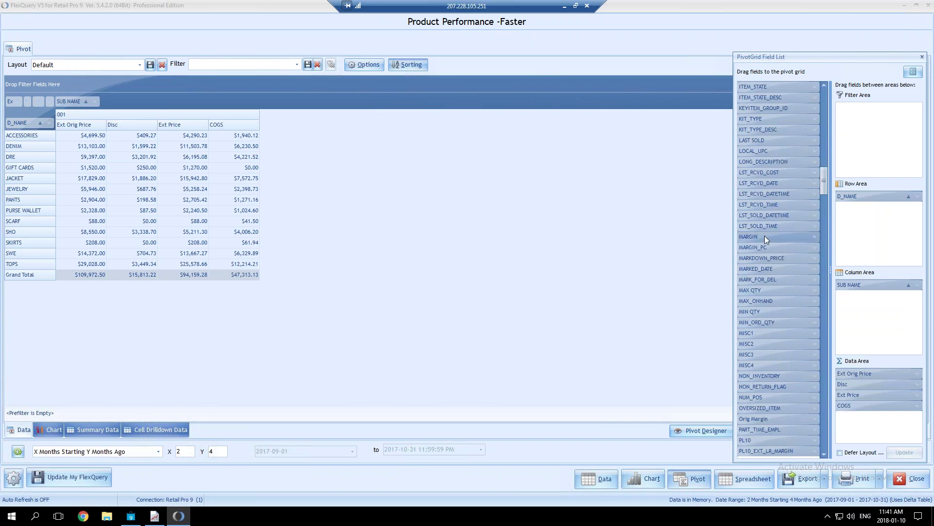
pyautogui.moveTo(767, 237); pyautogui.dragTo(861, 416)
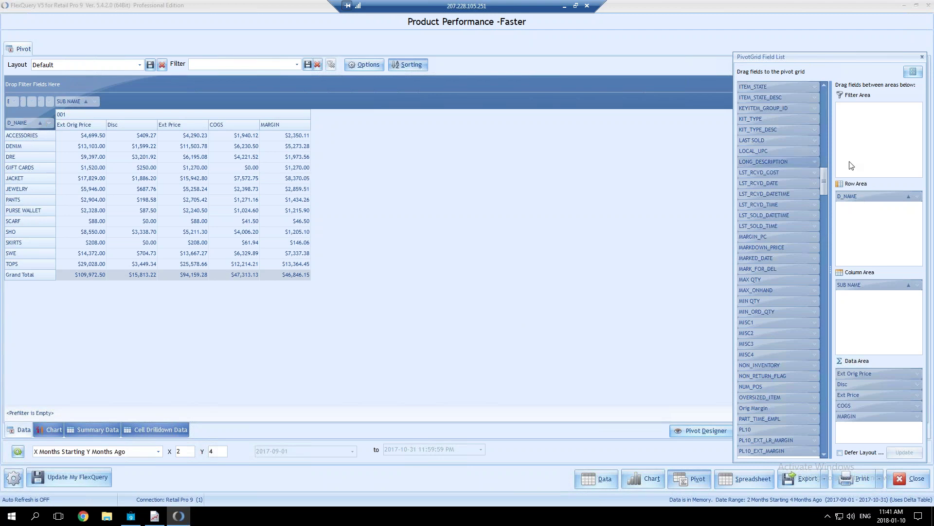
# Add CLASS NAME below D_NAME in the row area, close the field list and expand all pivot rows.
pyautogui.moveTo(822, 177); pyautogui.dragTo(824, 135)
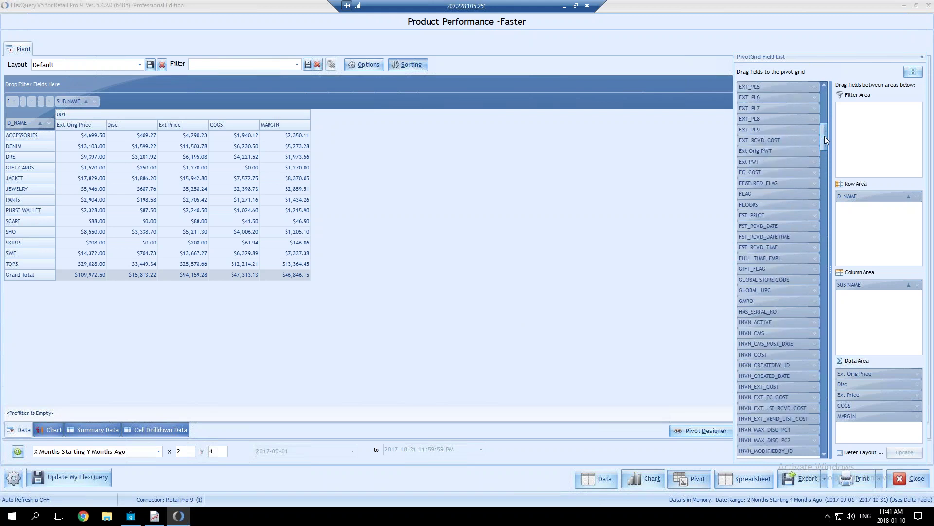
pyautogui.moveTo(824, 135); pyautogui.dragTo(829, 95)
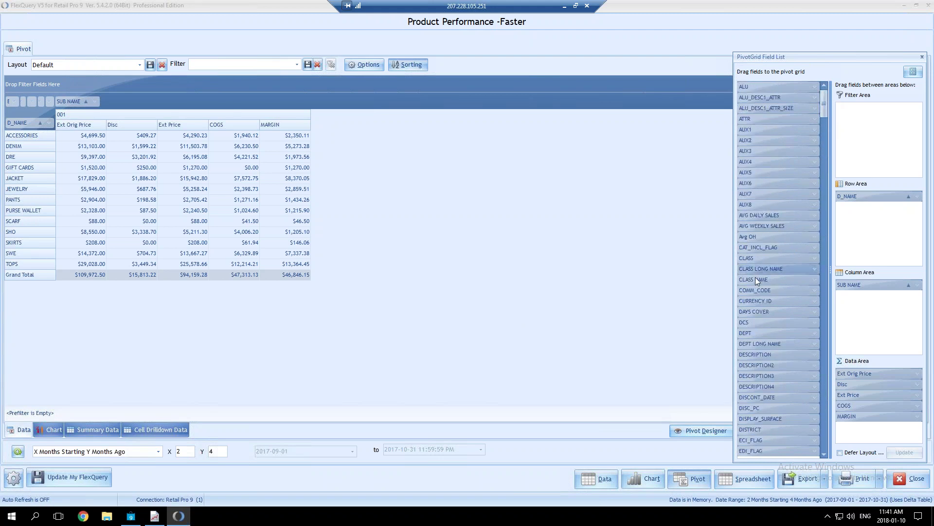
pyautogui.moveTo(758, 279); pyautogui.dragTo(860, 222)
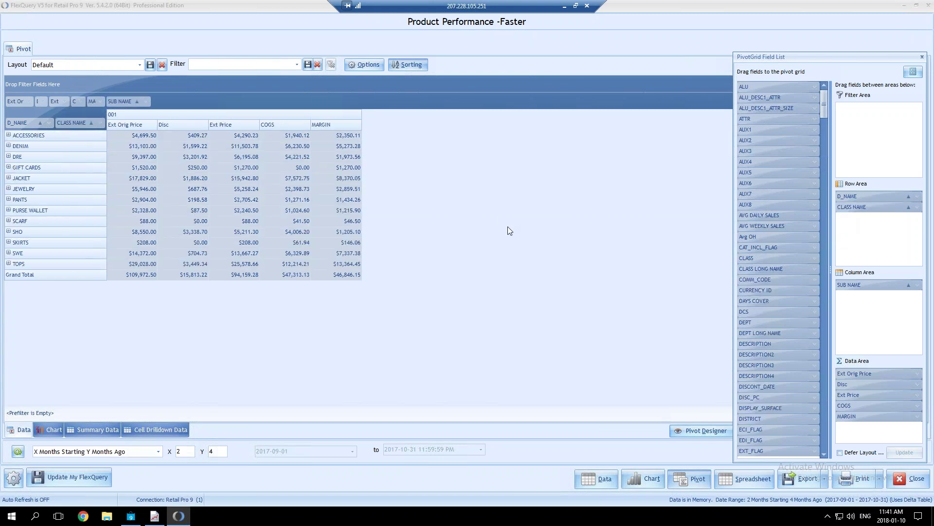
pyautogui.click(921, 57)
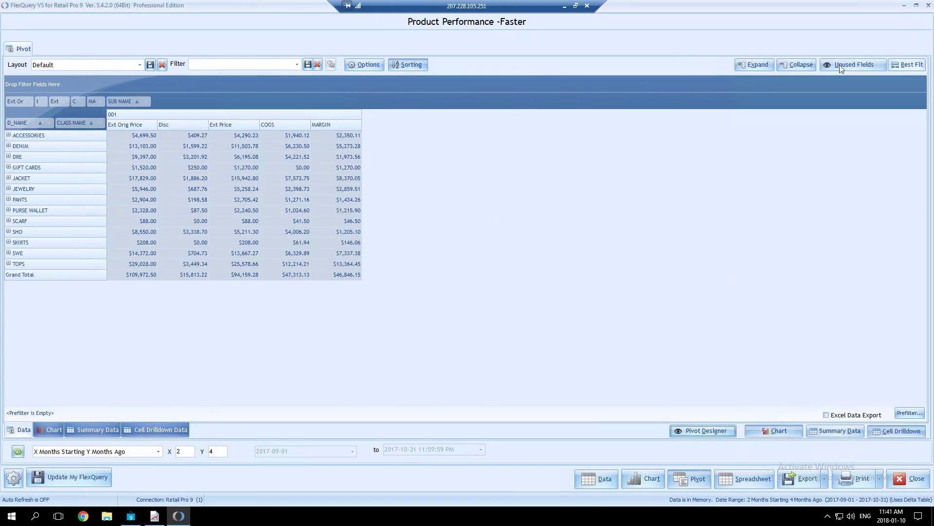
pyautogui.click(754, 64)
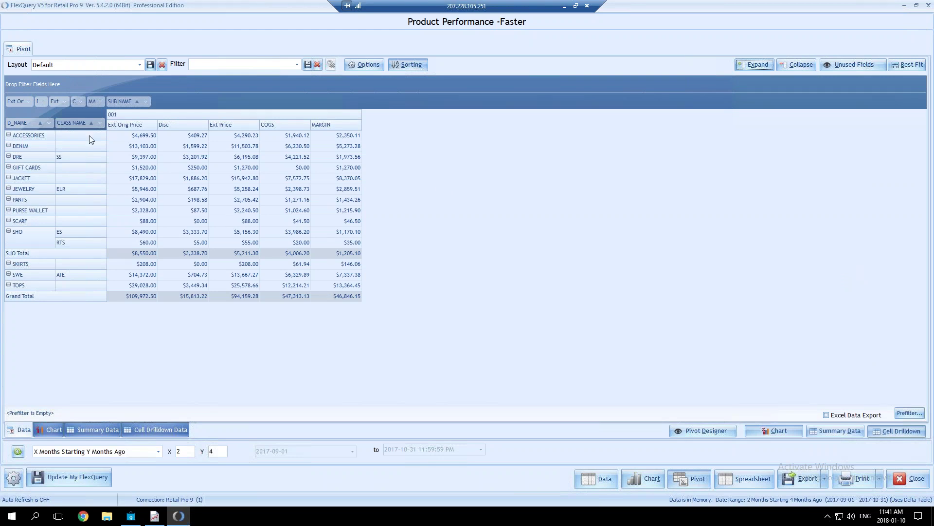
# Show the pivot's display options and switch the row totals off and on again.
pyautogui.click(368, 66)
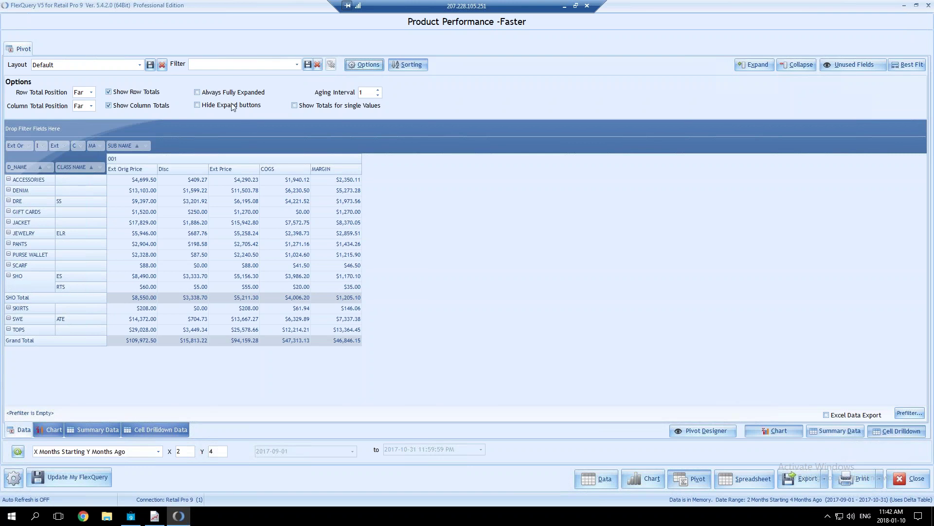
pyautogui.click(116, 93)
pyautogui.click(116, 94)
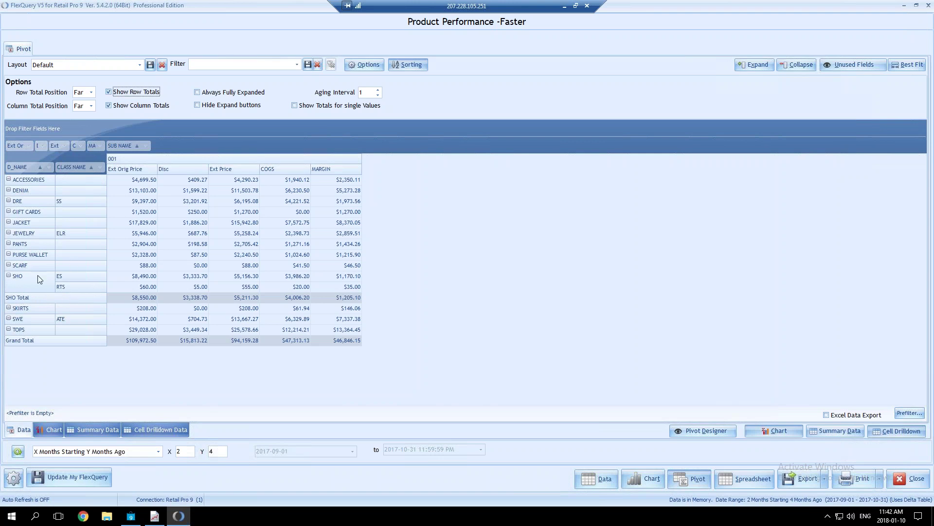
# Replace CLASS NAME with ATTR in the pivot's row area and close the field list.
pyautogui.click(703, 430)
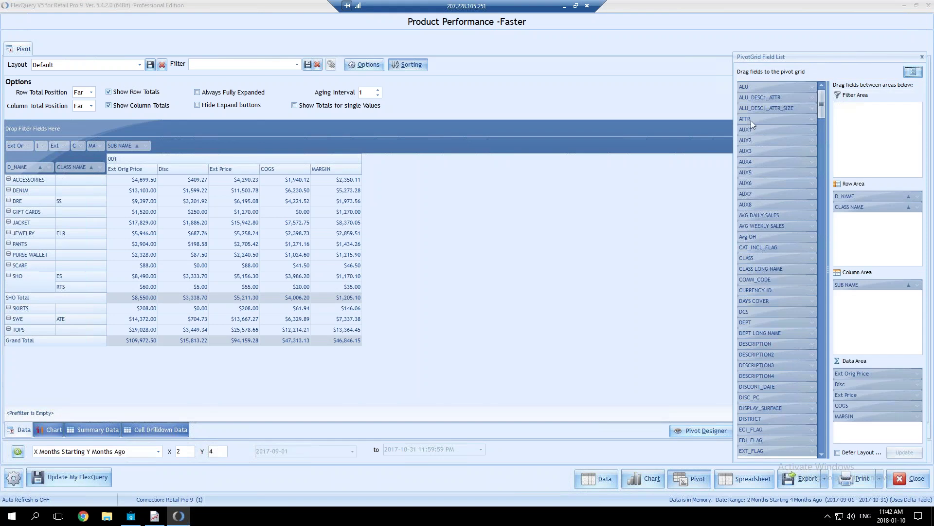
pyautogui.moveTo(752, 118); pyautogui.dragTo(811, 87)
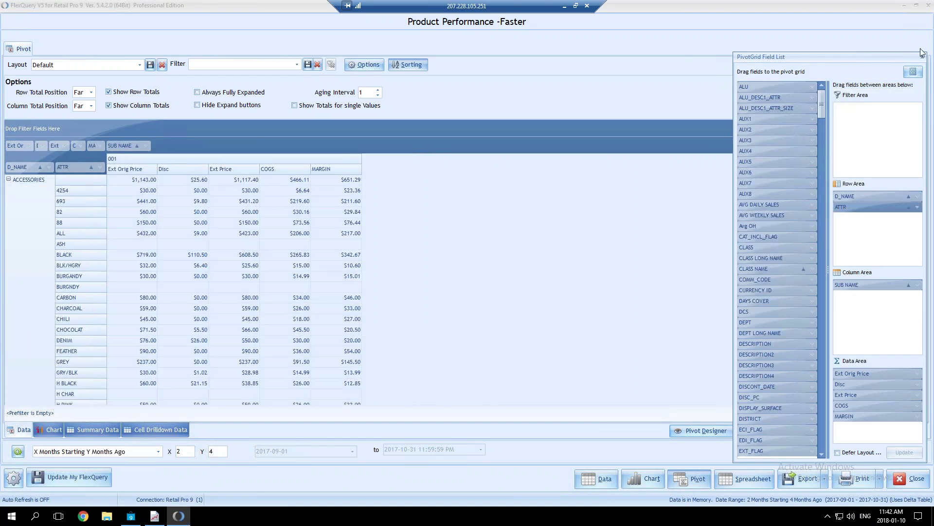
pyautogui.click(924, 58)
# Hide the row totals at the end of the ACCESSORIES group and show them again.
pyautogui.scroll(-7, 105, 280)
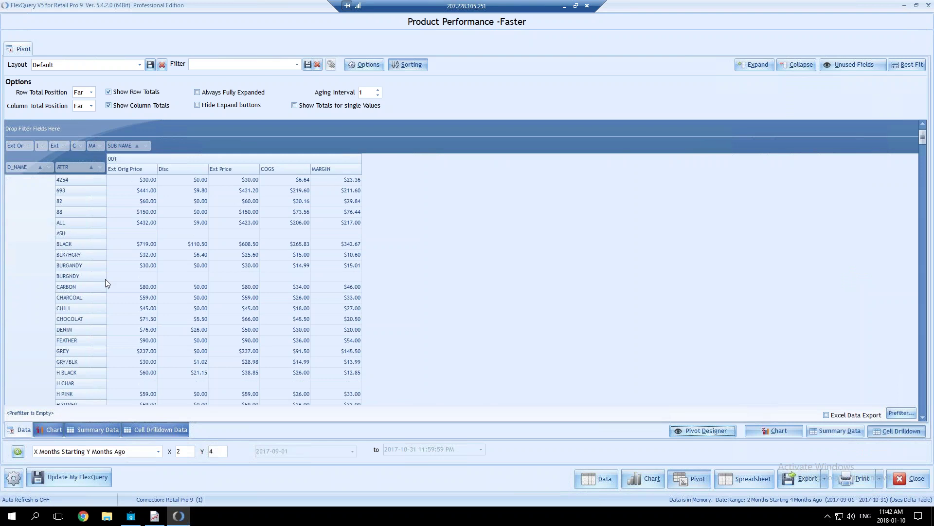
pyautogui.scroll(-2, 112, 284)
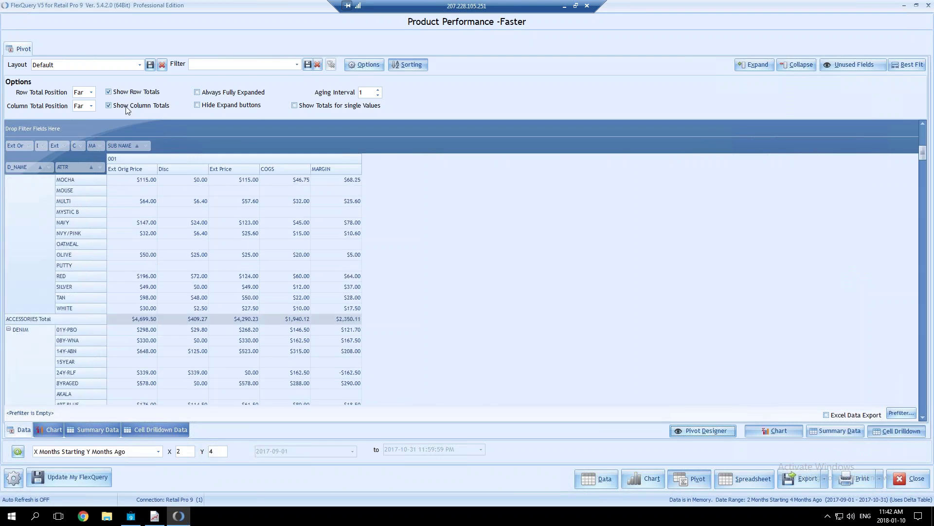
pyautogui.click(127, 94)
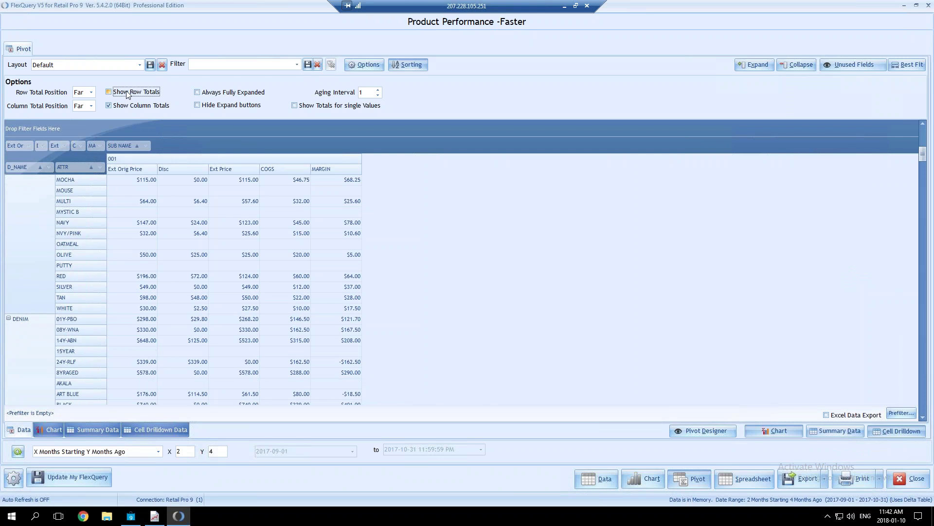
pyautogui.click(127, 93)
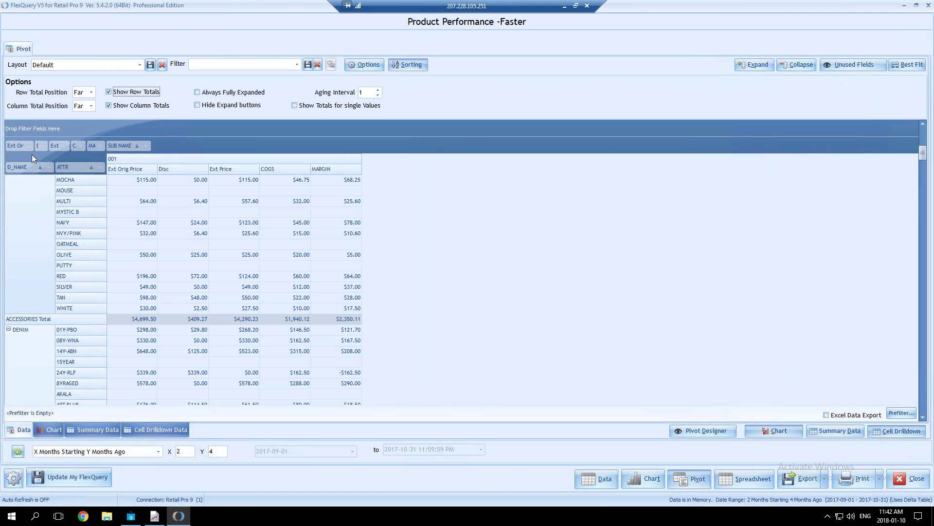
# Examine the ACCESSORIES subtotal and each data field's value in the Grand Total row.
pyautogui.click(130, 318)
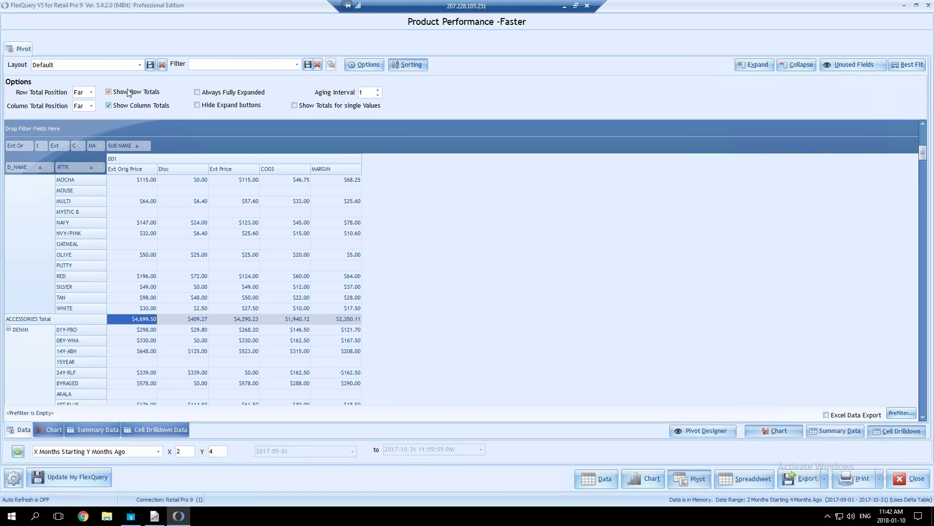
pyautogui.scroll(-3, 226, 326)
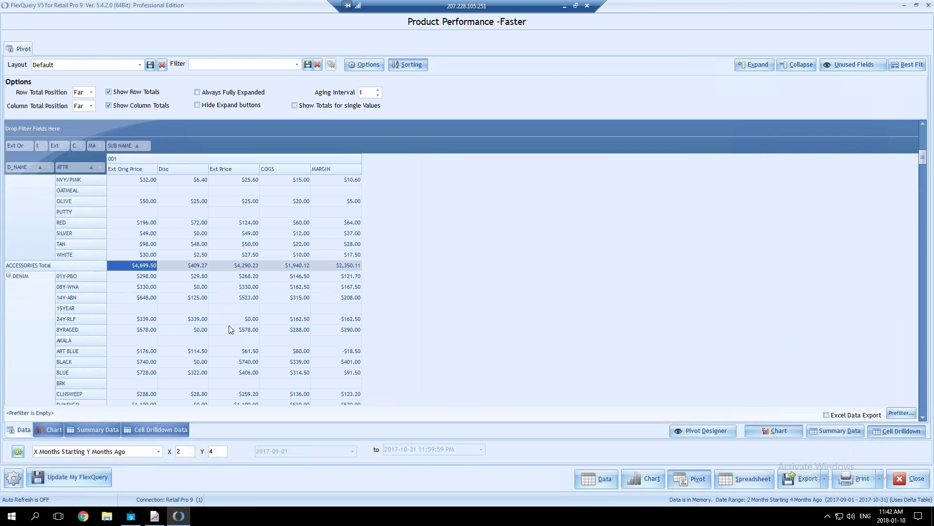
pyautogui.scroll(-2, 229, 330)
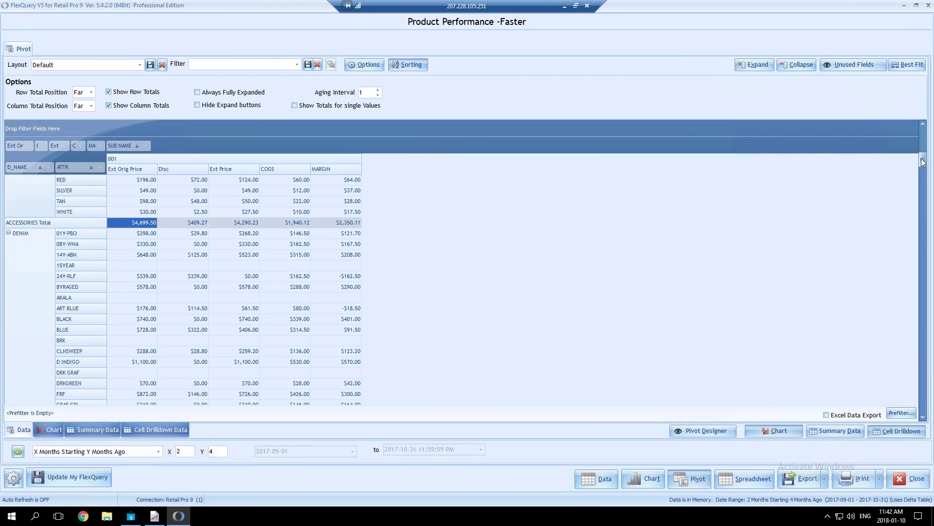
pyautogui.moveTo(924, 162); pyautogui.dragTo(909, 434)
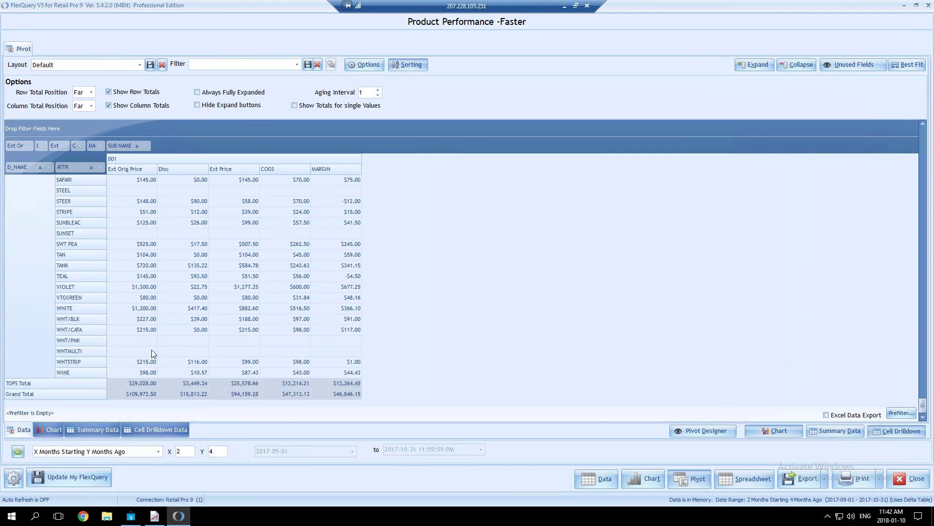
pyautogui.click(147, 392)
pyautogui.click(195, 393)
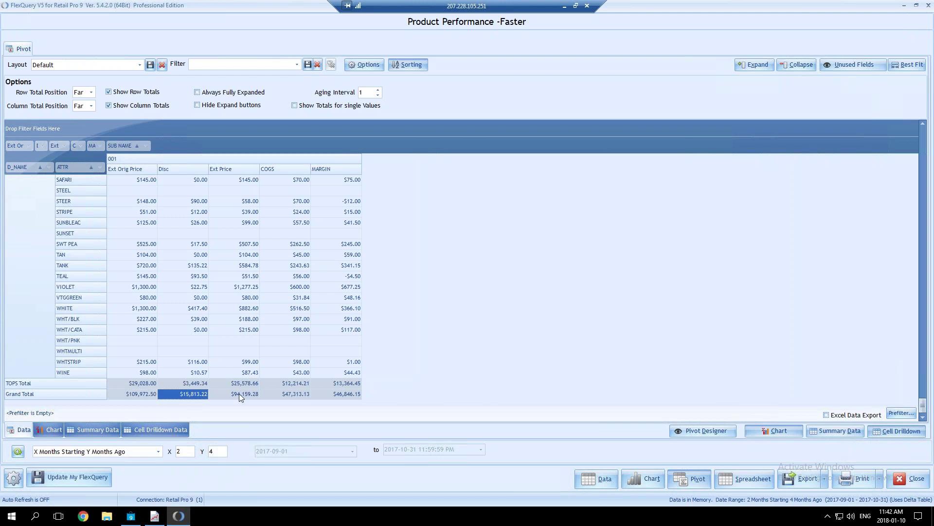
pyautogui.click(249, 393)
pyautogui.click(287, 394)
pyautogui.click(330, 395)
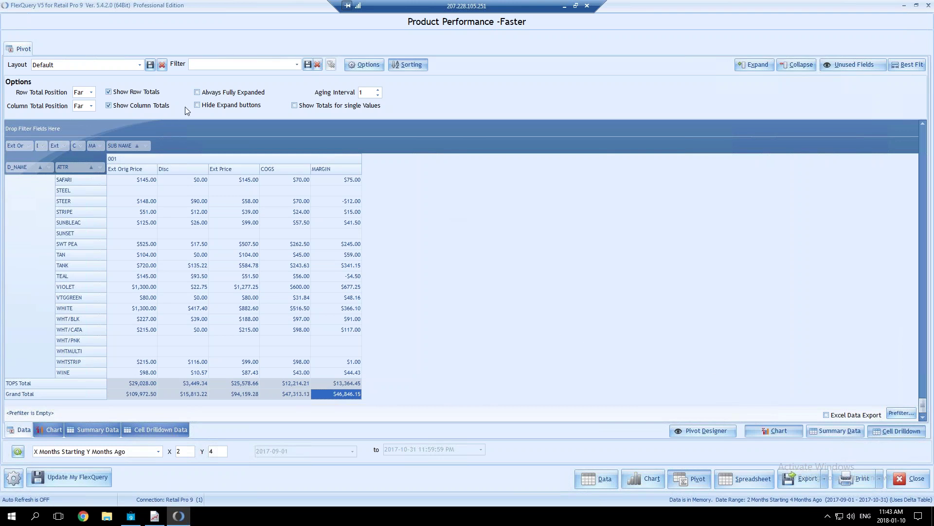
# Turn on Always Fully Expanded for the pivot and add DCS to its filter area.
pyautogui.click(198, 93)
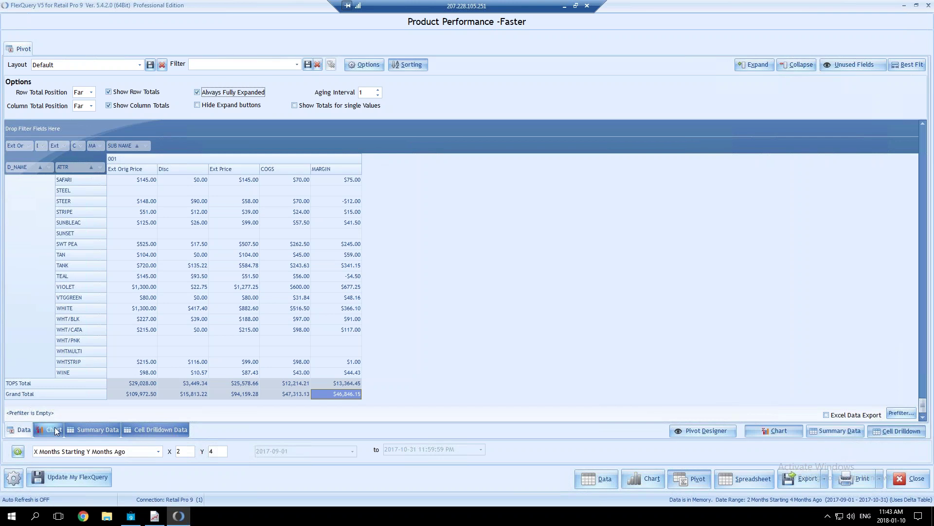
pyautogui.click(33, 413)
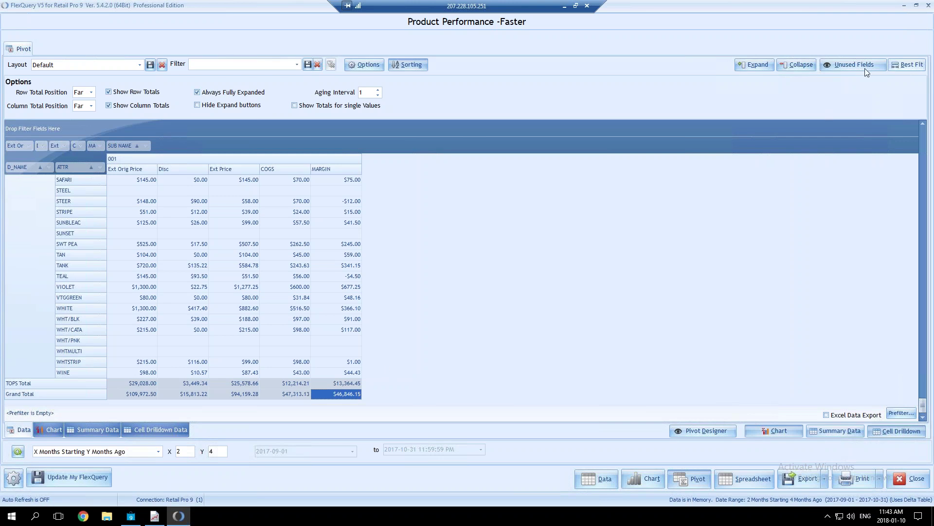
pyautogui.click(696, 433)
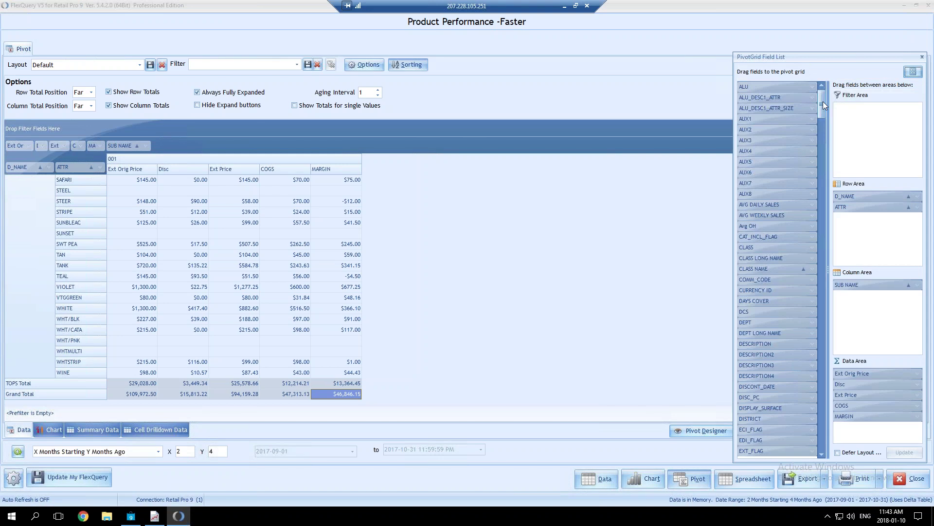
pyautogui.scroll(-5, 825, 112)
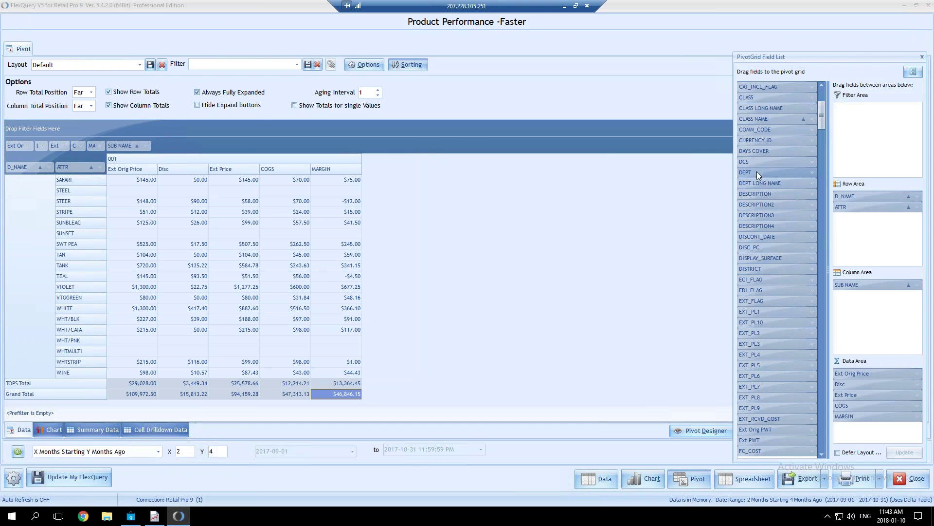
pyautogui.moveTo(757, 162); pyautogui.dragTo(848, 106)
# Filter DCS to show only DRESS and close the field list.
pyautogui.click(918, 108)
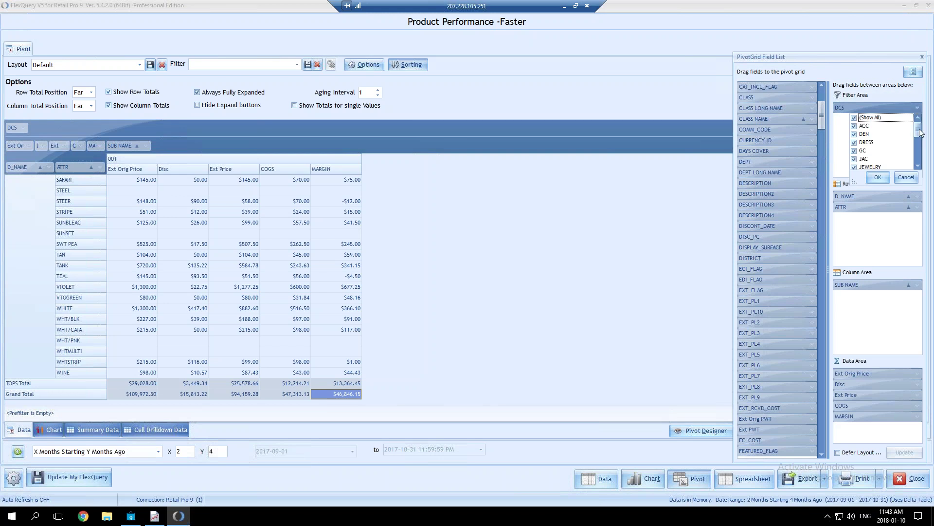
pyautogui.moveTo(920, 134); pyautogui.dragTo(917, 114)
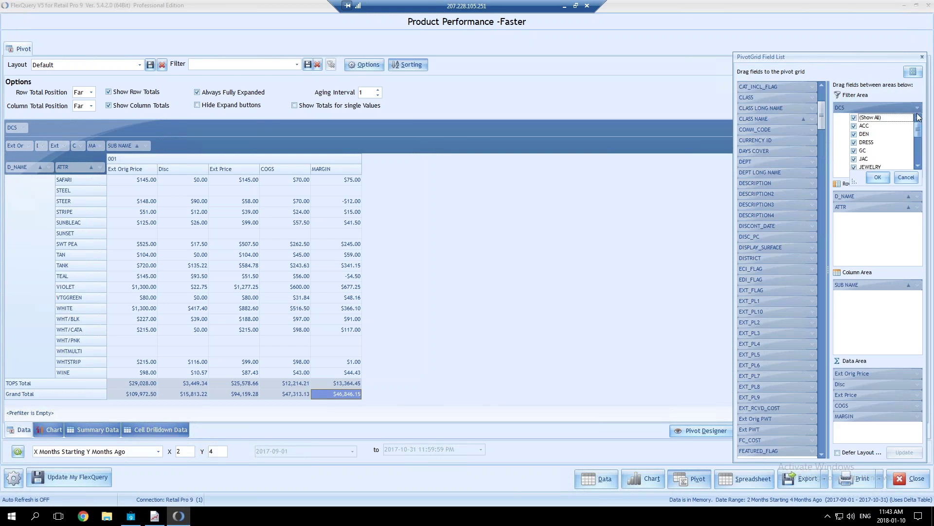
pyautogui.click(854, 118)
pyautogui.moveTo(919, 135)
pyautogui.mouseDown()
pyautogui.moveTo(918, 162)
pyautogui.moveTo(918, 128)
pyautogui.mouseUp()
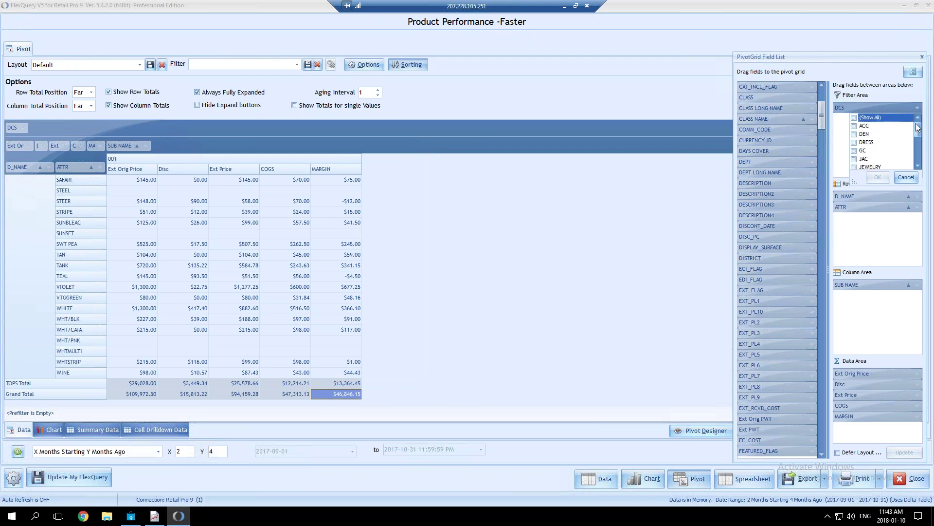
pyautogui.click(854, 142)
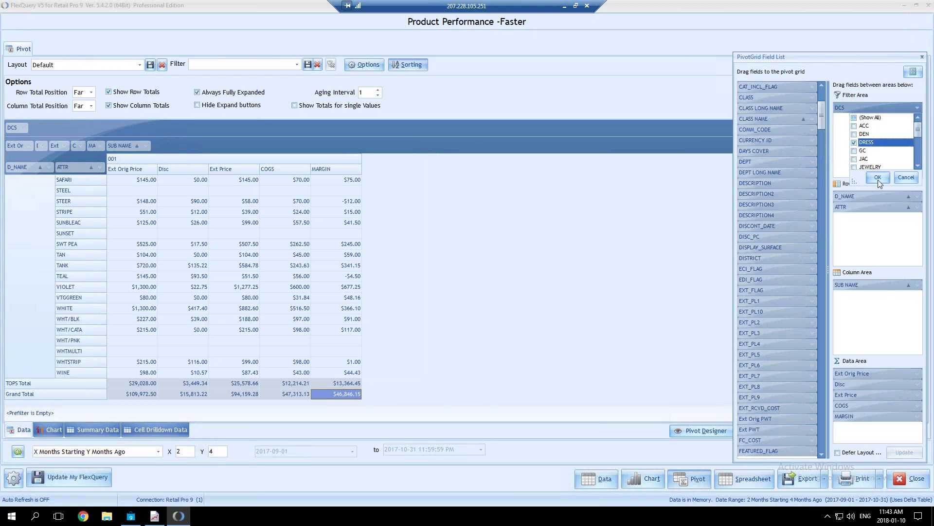
pyautogui.click(877, 178)
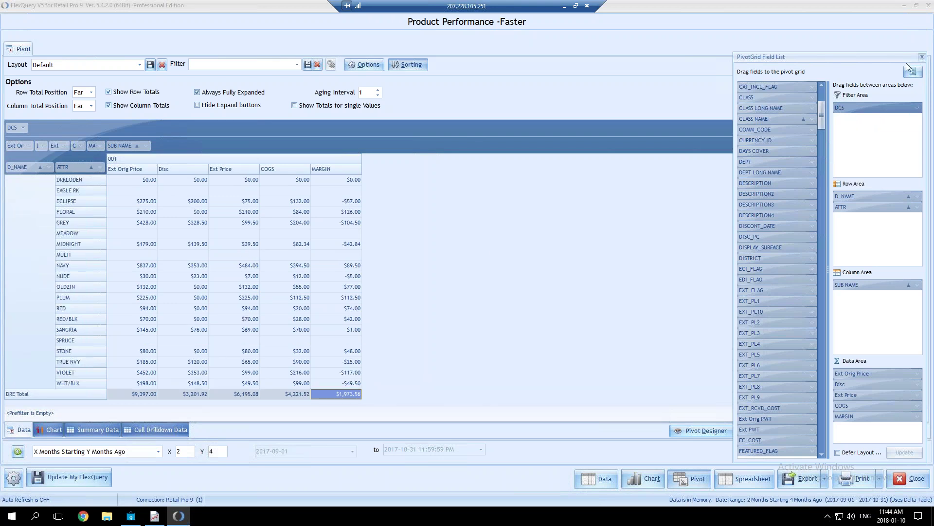
pyautogui.click(923, 56)
# Collapse all pivot rows and expand the DRE department to look through its ATTR breakdown.
pyautogui.click(797, 64)
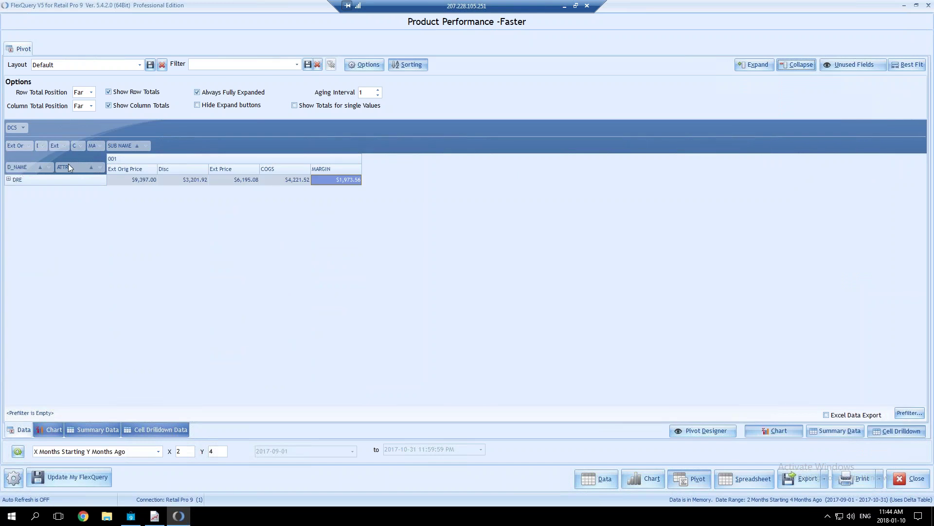
pyautogui.click(8, 179)
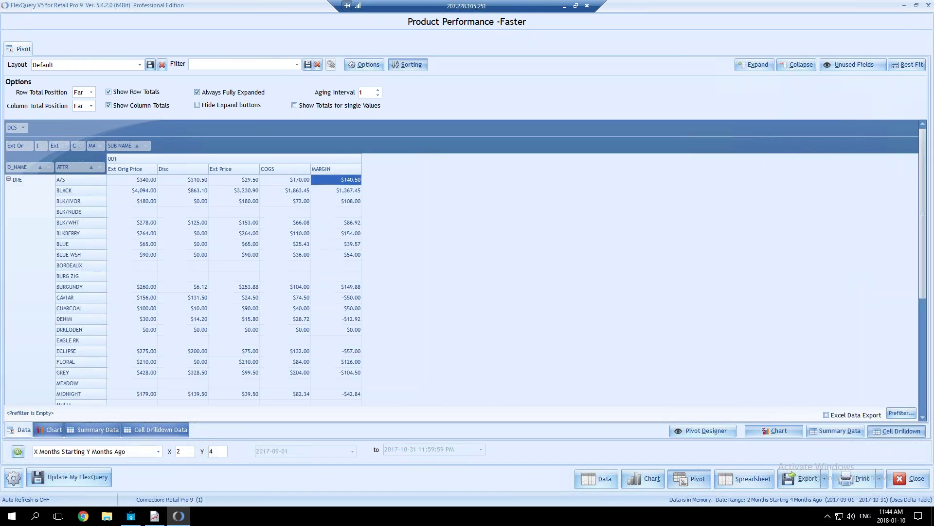
pyautogui.scroll(-3, 96, 272)
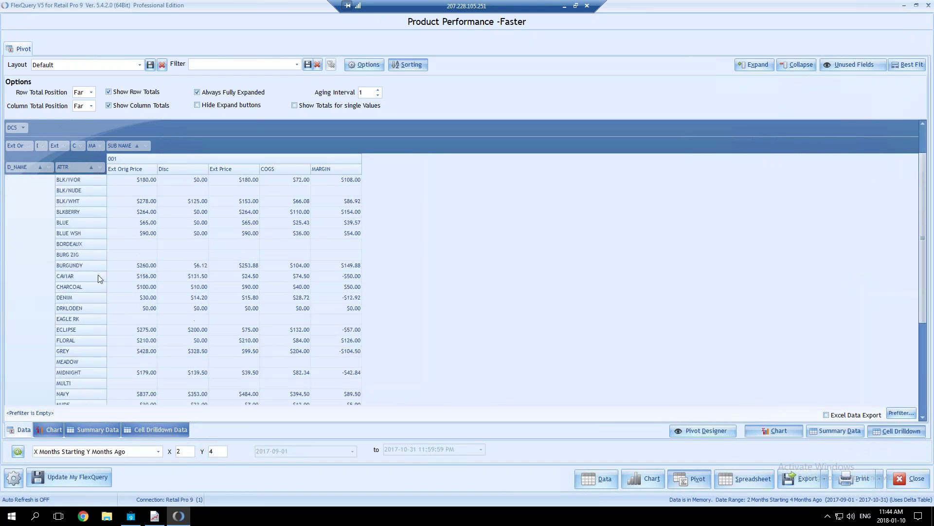
# Look over the DRE rows and add the SIZE field to the pivot's row area between D_NAME and ATTR.
pyautogui.scroll(3, 98, 274)
pyautogui.scroll(-5, 98, 278)
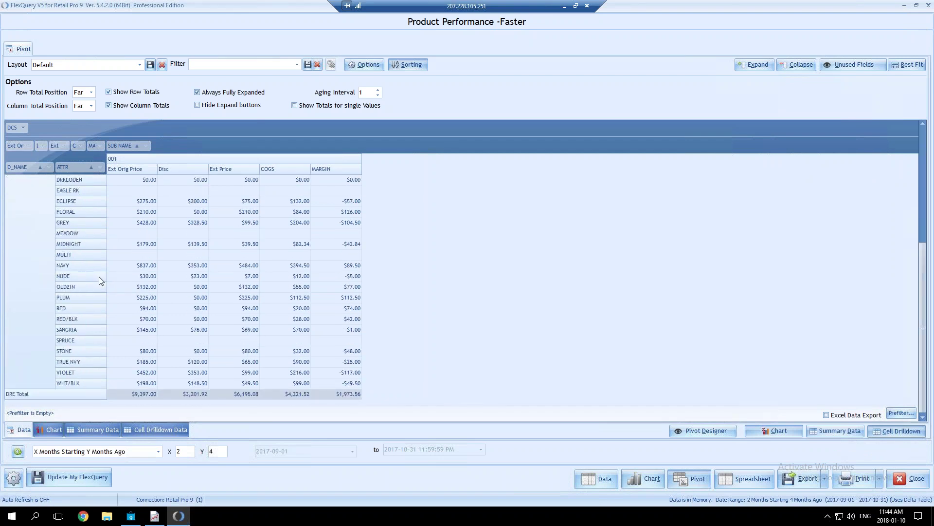
pyautogui.scroll(5, 99, 276)
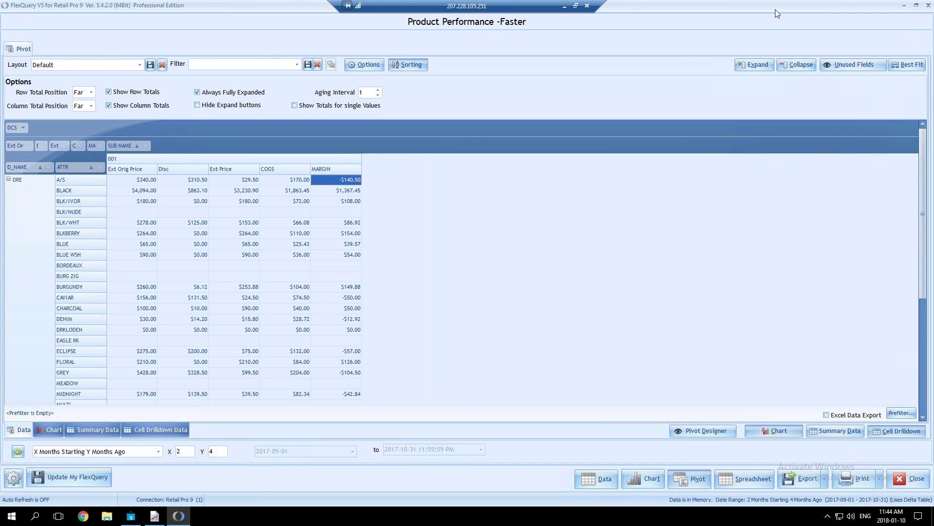
pyautogui.click(721, 429)
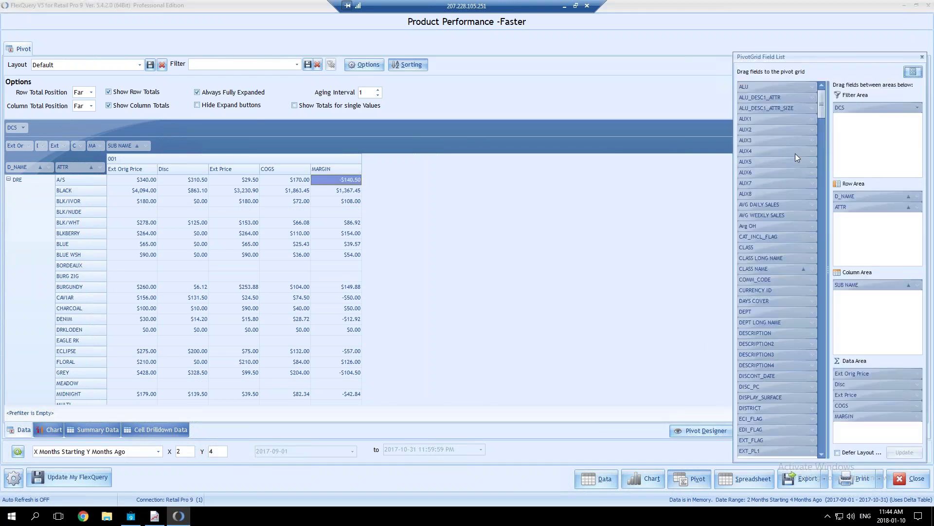
pyautogui.scroll(-3, 822, 116)
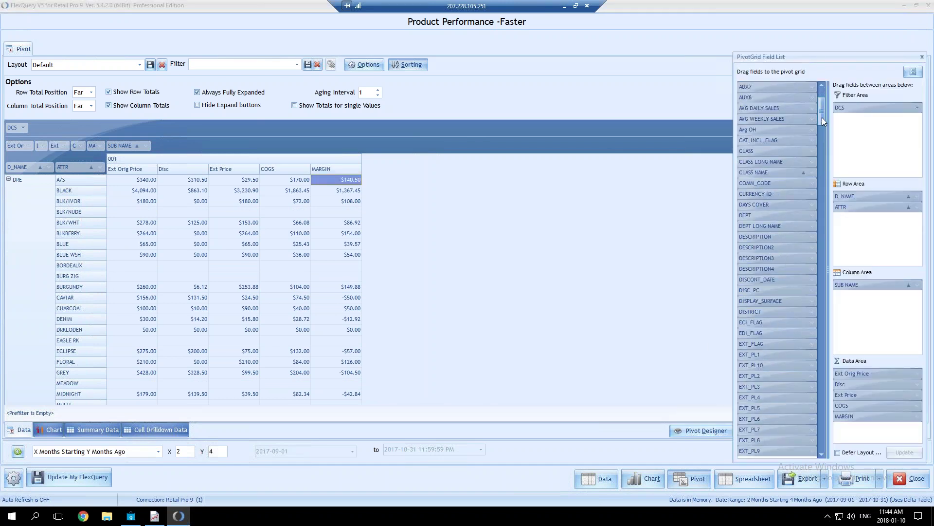
pyautogui.moveTo(823, 124); pyautogui.dragTo(814, 290)
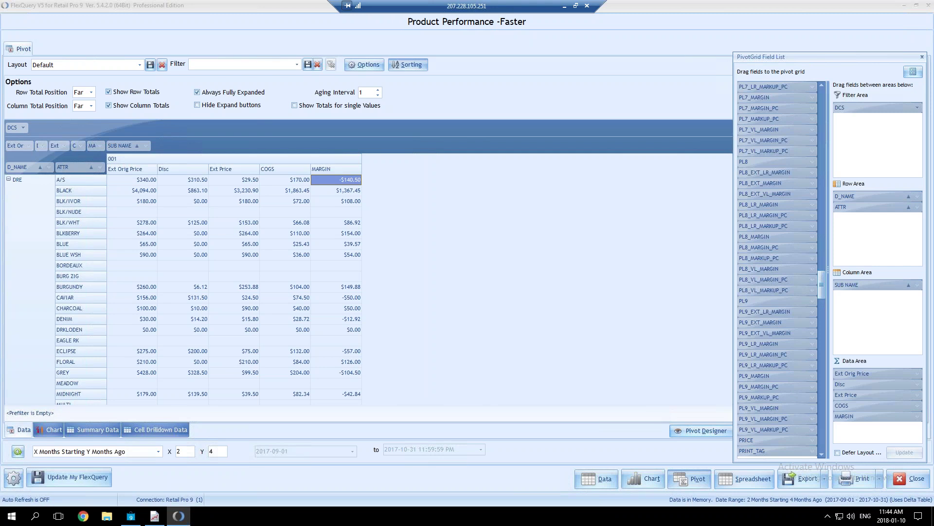
pyautogui.moveTo(825, 284); pyautogui.dragTo(825, 294)
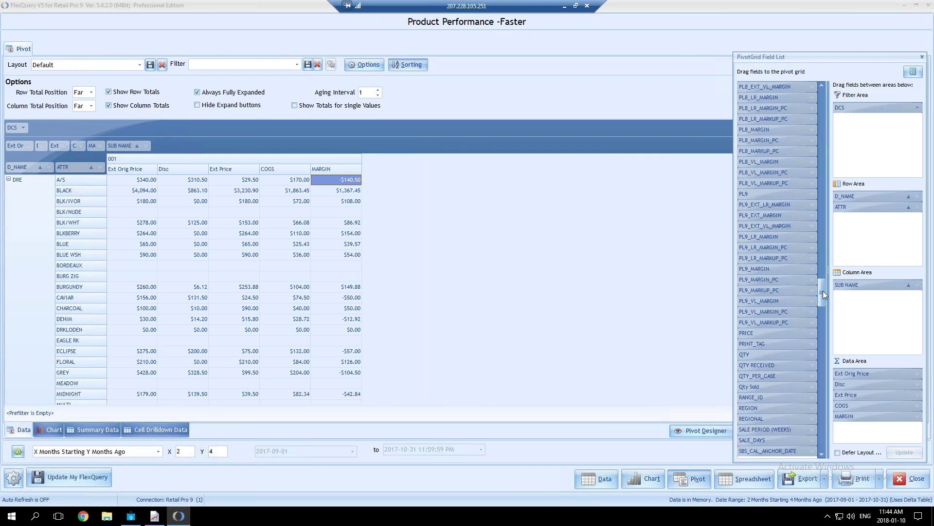
pyautogui.moveTo(822, 290); pyautogui.dragTo(821, 338)
pyautogui.moveTo(762, 372); pyautogui.dragTo(862, 203)
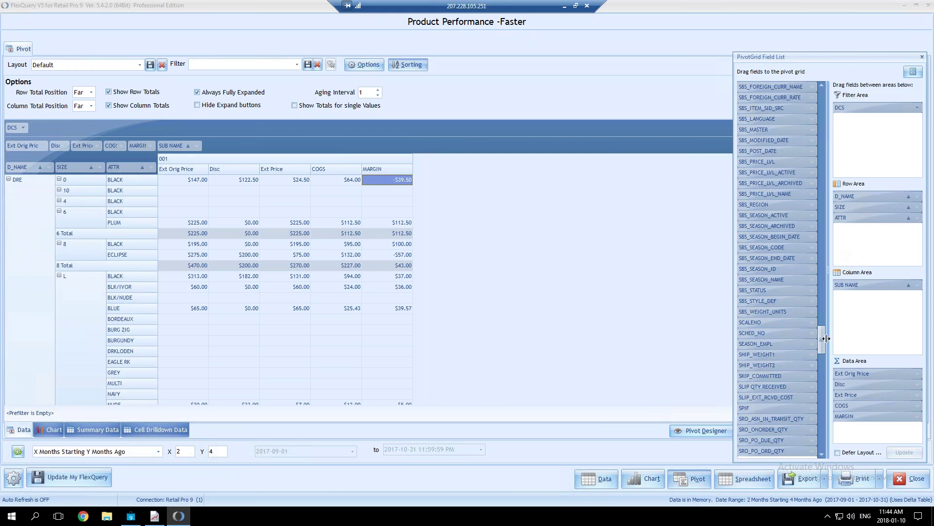
# Add VENDOR CODE to the pivot's row area and place it first, ahead of D_NAME.
pyautogui.moveTo(824, 340); pyautogui.dragTo(820, 435)
pyautogui.moveTo(753, 397); pyautogui.dragTo(854, 191)
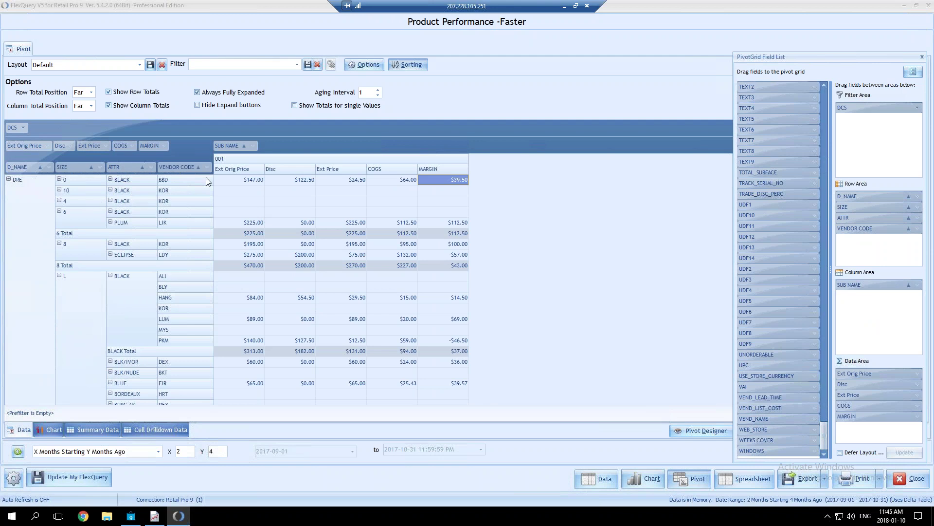
pyautogui.moveTo(865, 229); pyautogui.dragTo(862, 194)
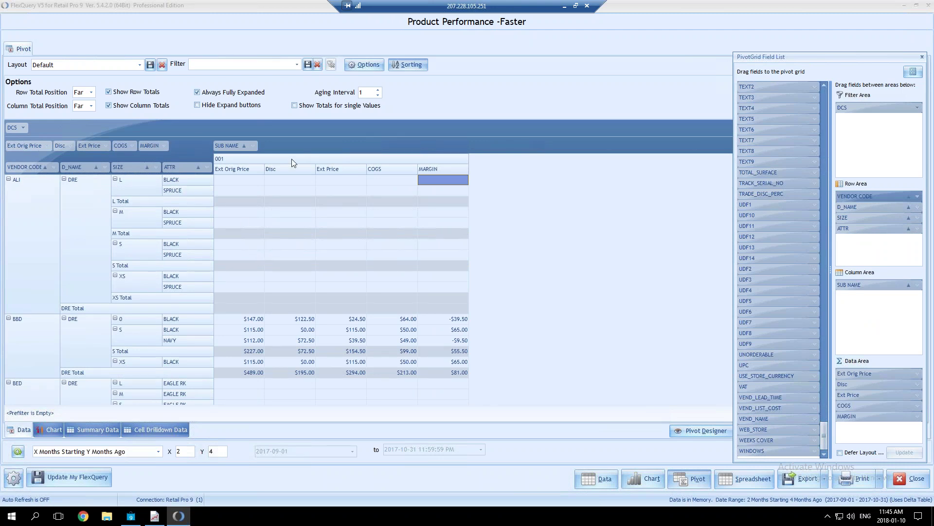
pyautogui.click(313, 245)
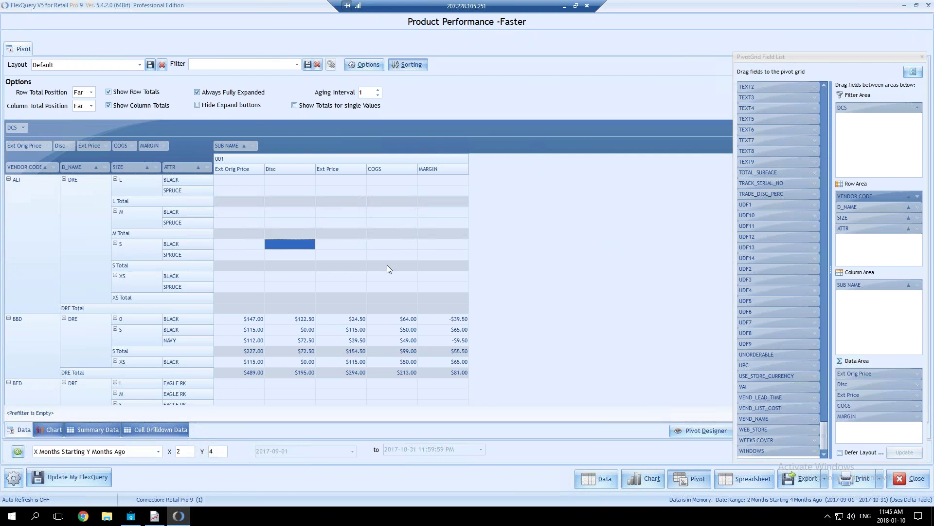
pyautogui.scroll(-2, 390, 265)
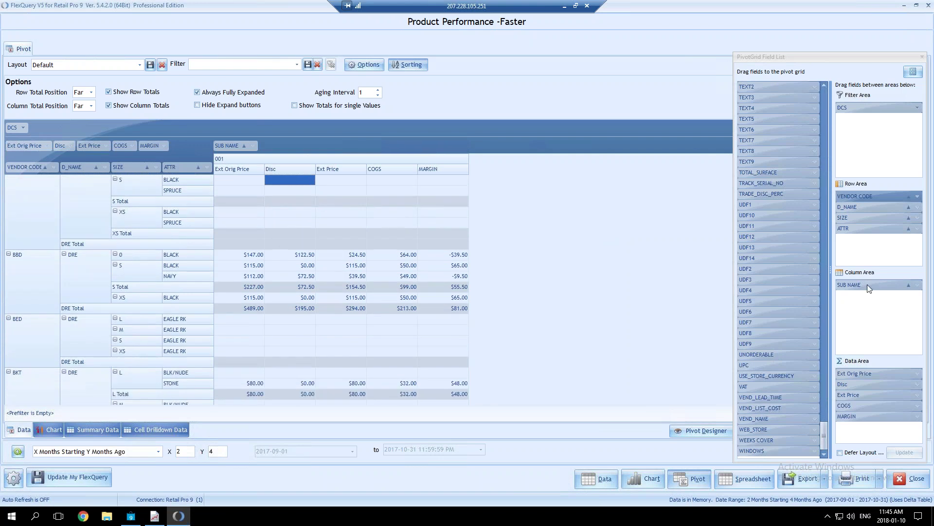
# Remove SUB NAME from the column area, check the BBD vendor's figures and close the field list.
pyautogui.moveTo(866, 283); pyautogui.dragTo(760, 207)
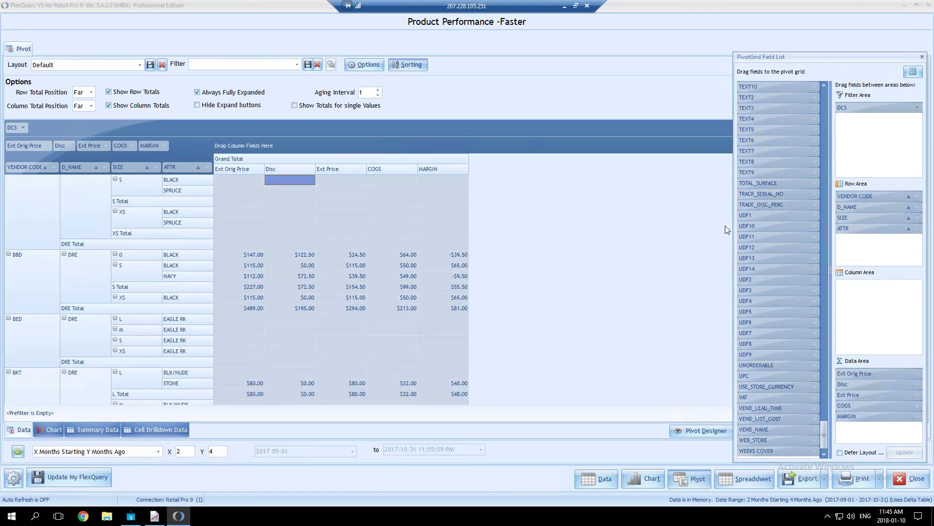
pyautogui.scroll(-1, 268, 291)
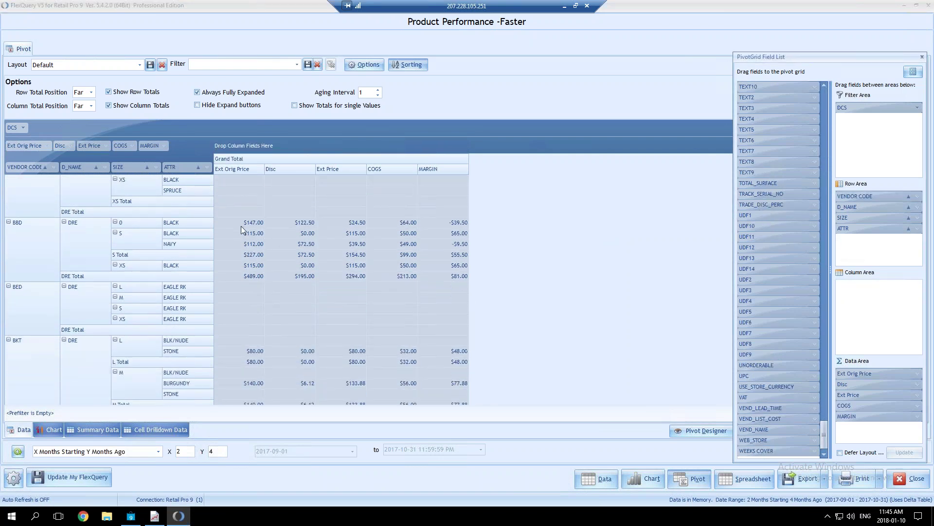
pyautogui.click(242, 223)
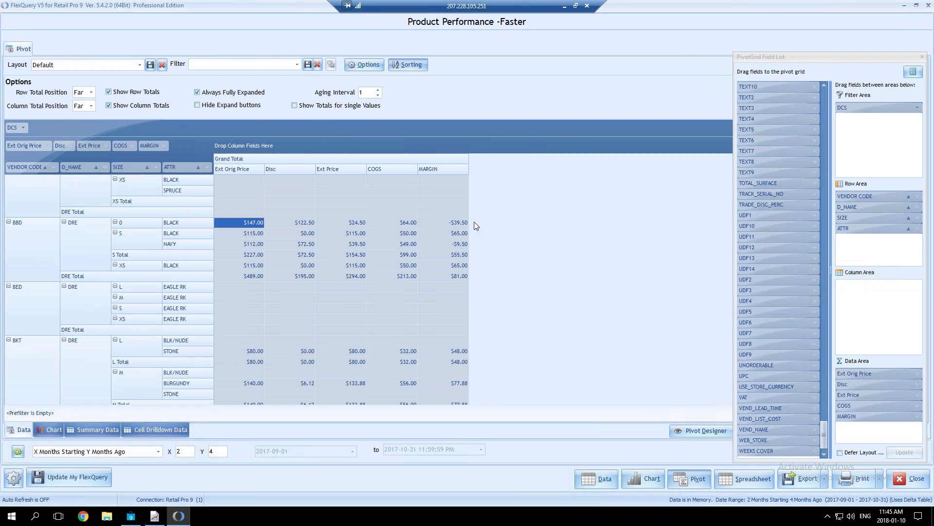
pyautogui.click(922, 57)
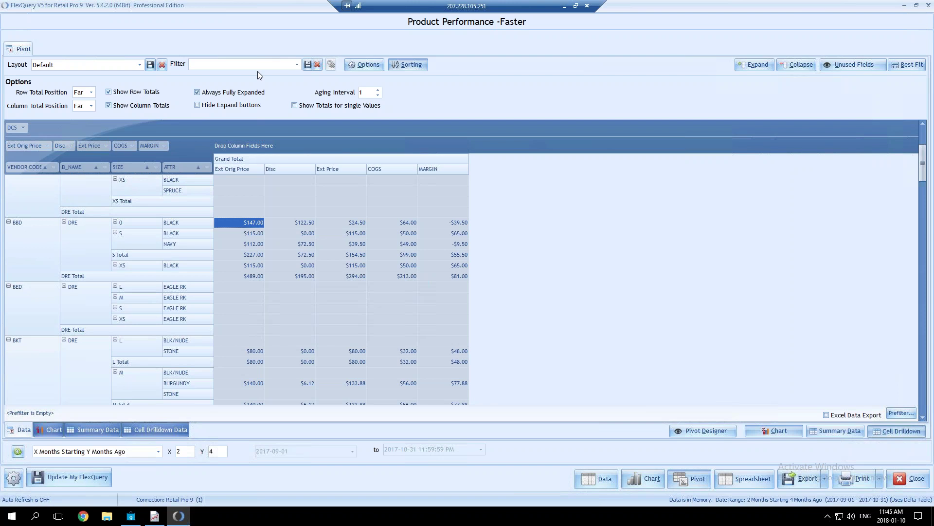
pyautogui.click(312, 64)
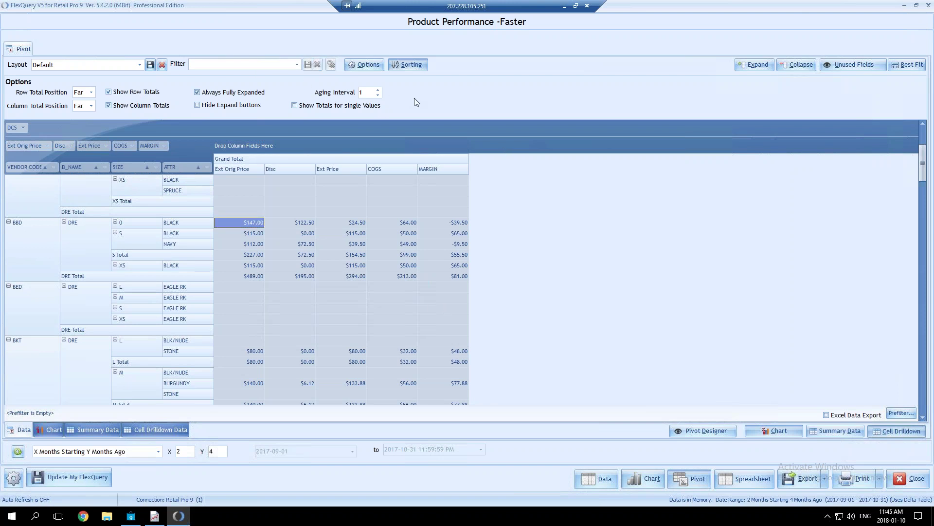
pyautogui.click(160, 67)
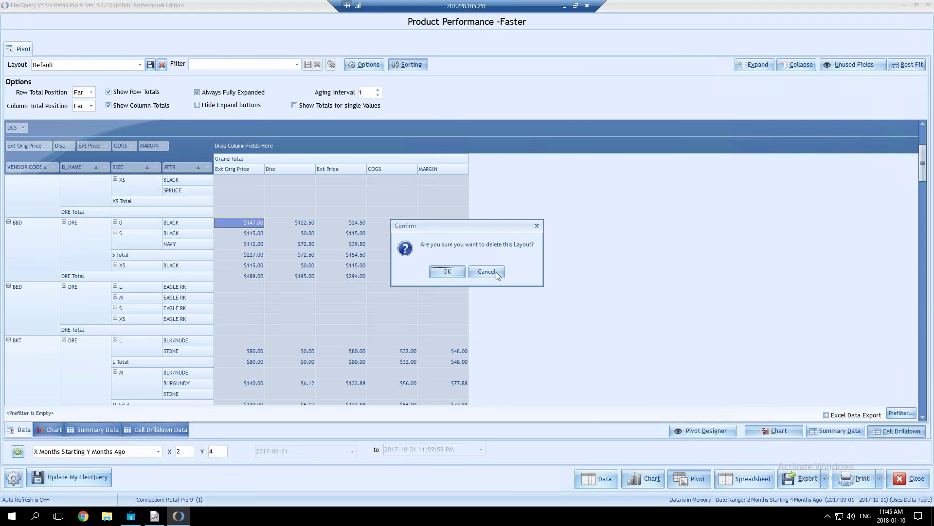
pyautogui.click(487, 271)
# Save the pivot arrangement as a new published layout named VC\DCS\SIZE\ATTR SALES.
pyautogui.click(150, 65)
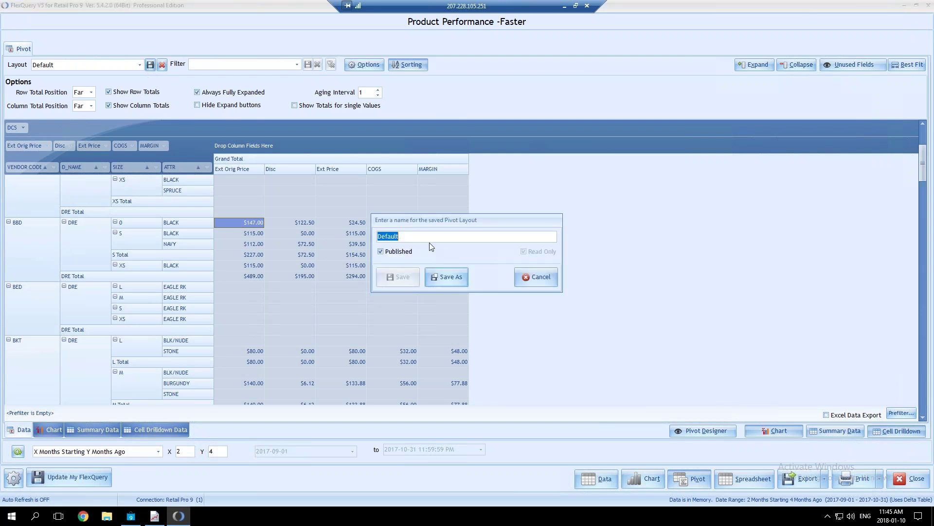
pyautogui.write('VC\\DCS\\SIZE\\ATT')
pyautogui.press('BackSpace')
pyautogui.write('R SALES')
pyautogui.click(449, 273)
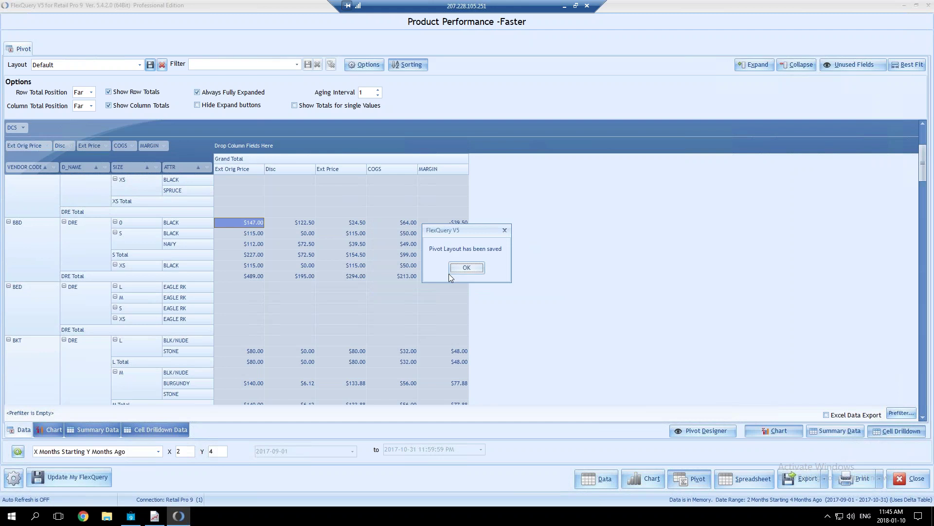
pyautogui.click(475, 271)
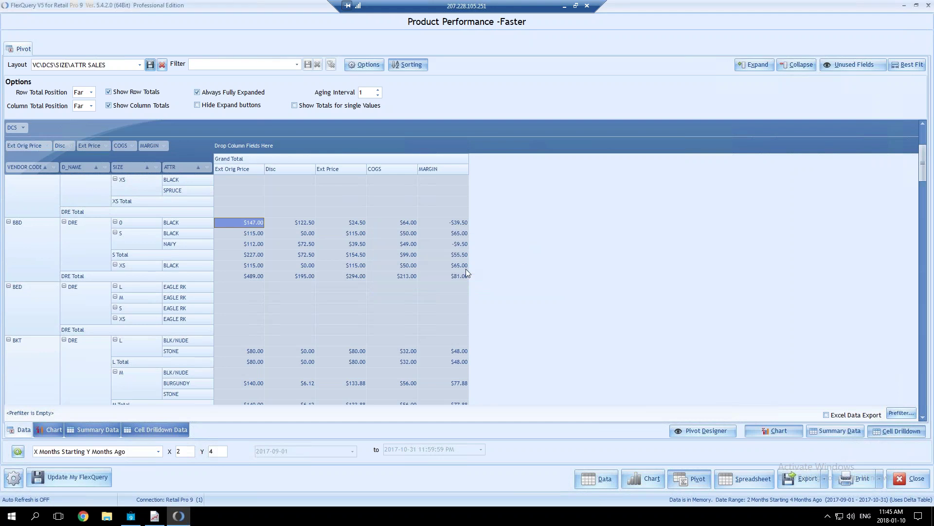
# Check the list of saved layouts and remove DCS from the pivot's filter area.
pyautogui.click(140, 65)
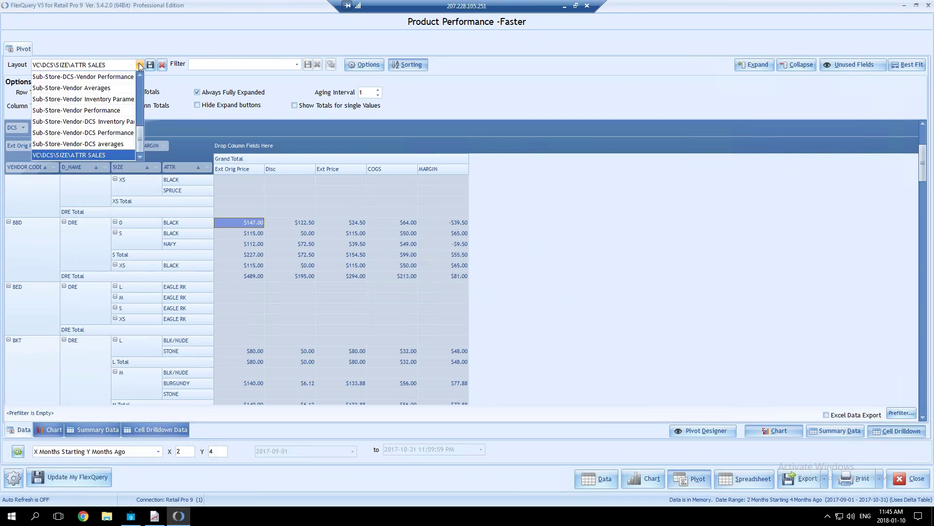
pyautogui.click(139, 66)
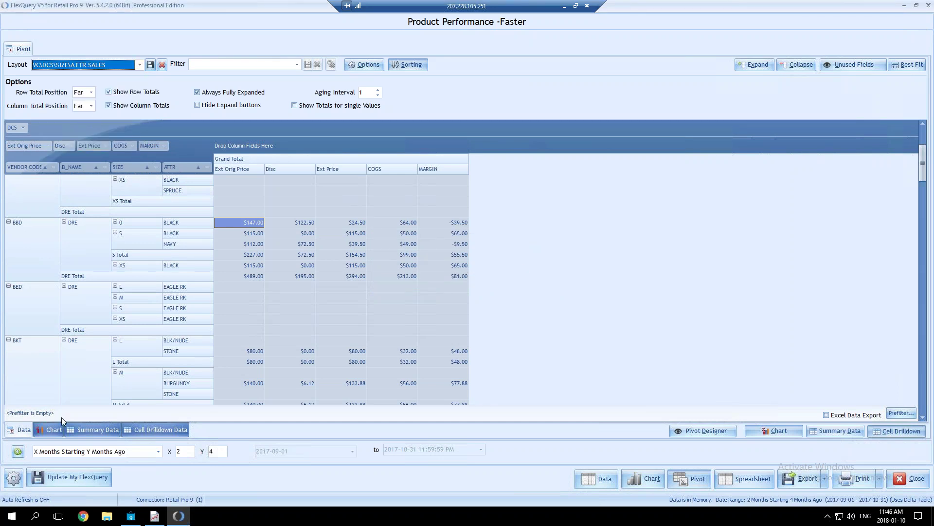
pyautogui.click(709, 431)
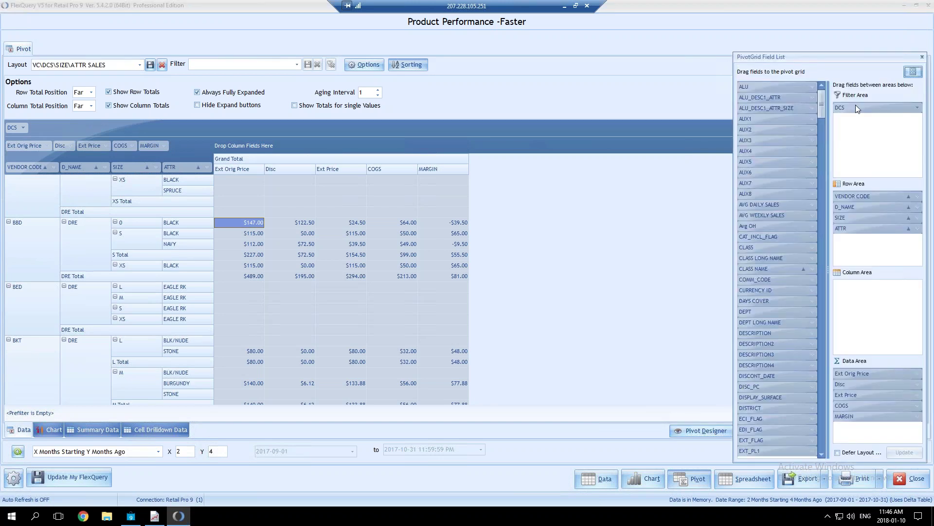
pyautogui.click(923, 57)
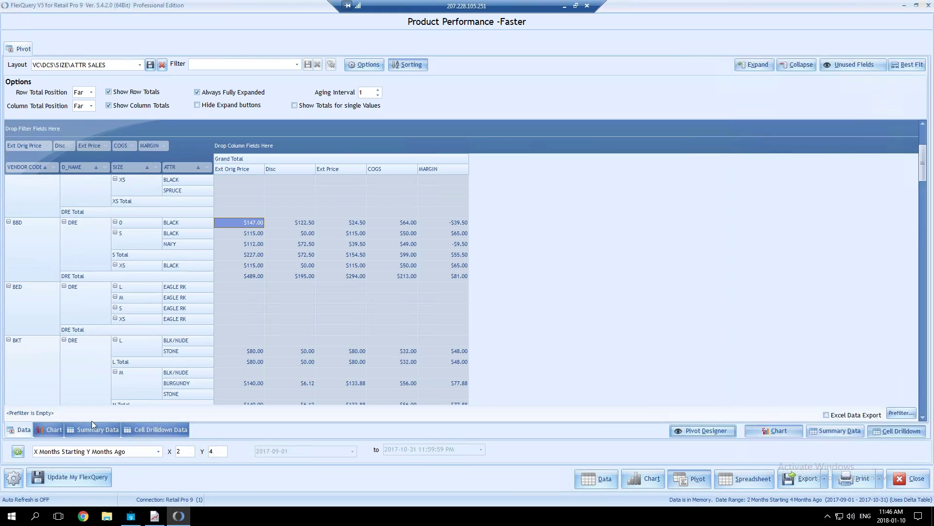
# Review the filters, layout selection and global settings for saving the query as a custom view, without saving it.
pyautogui.click(62, 478)
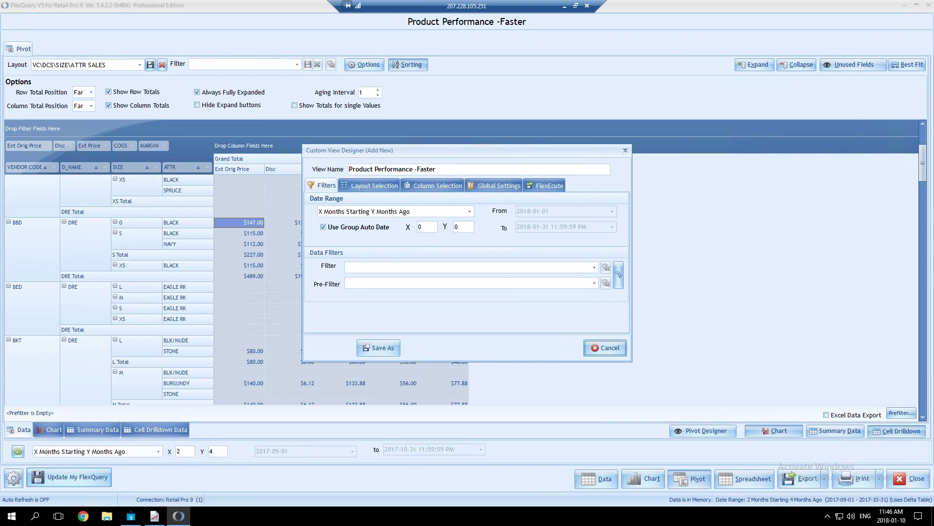
pyautogui.click(394, 267)
pyautogui.click(366, 185)
pyautogui.click(484, 185)
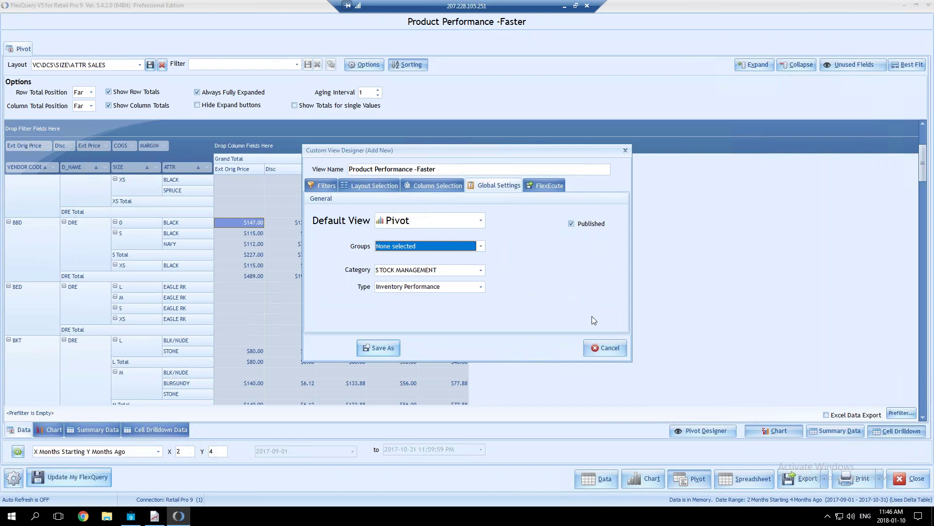
pyautogui.click(606, 347)
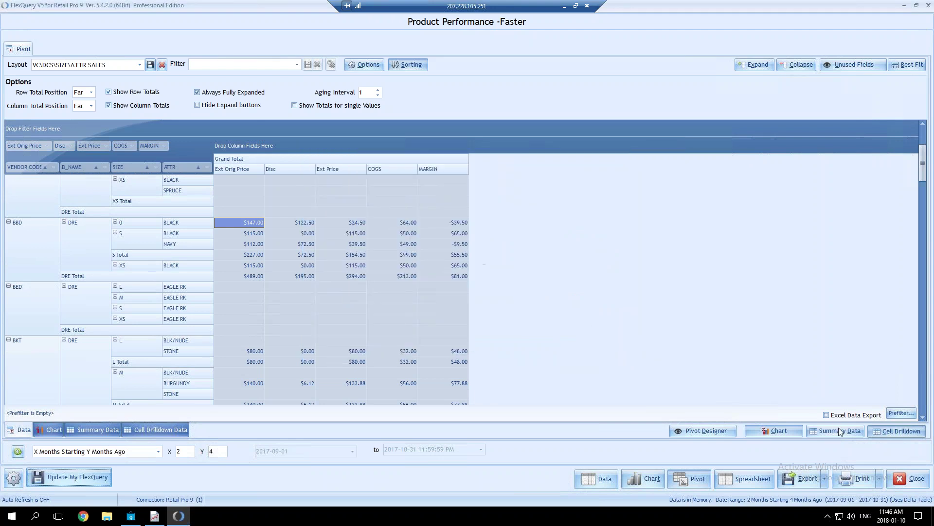
# Hide and reopen the pivot's Summary Data table, and close the Product Performance query.
pyautogui.click(840, 432)
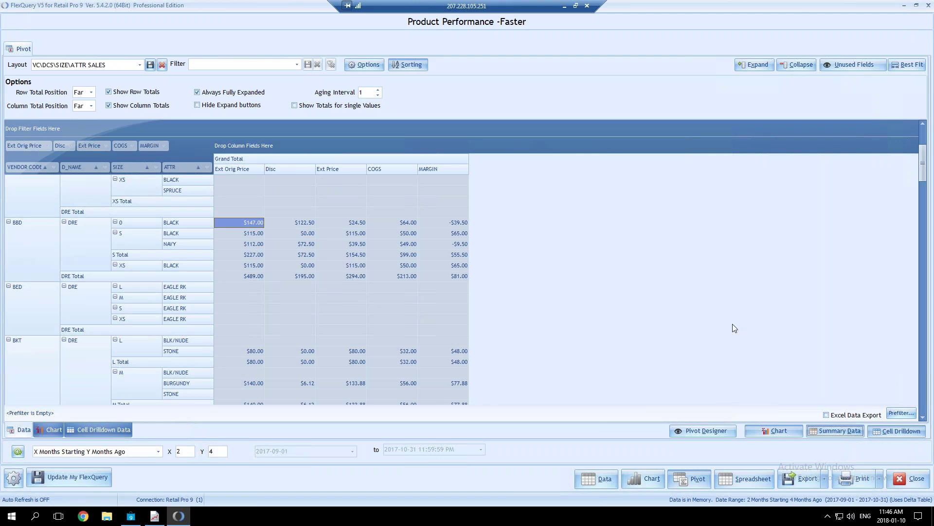
pyautogui.click(849, 431)
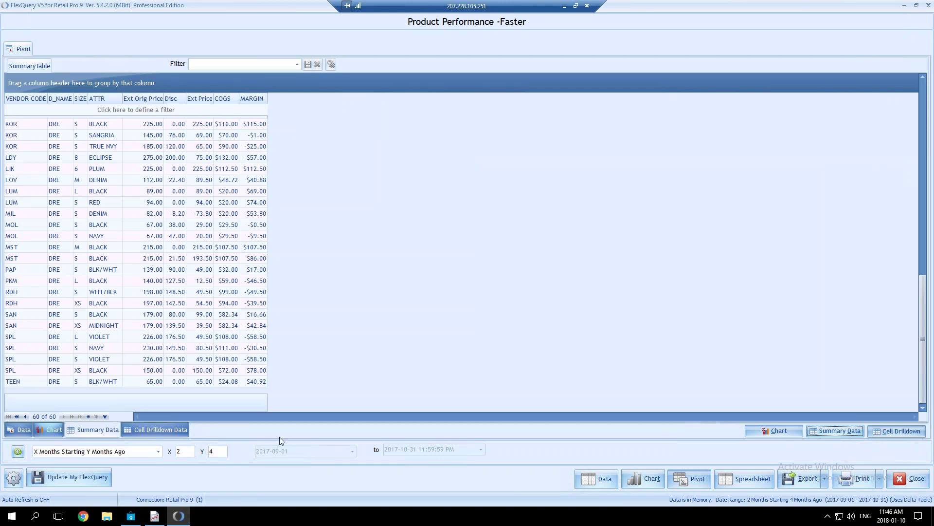
pyautogui.click(910, 478)
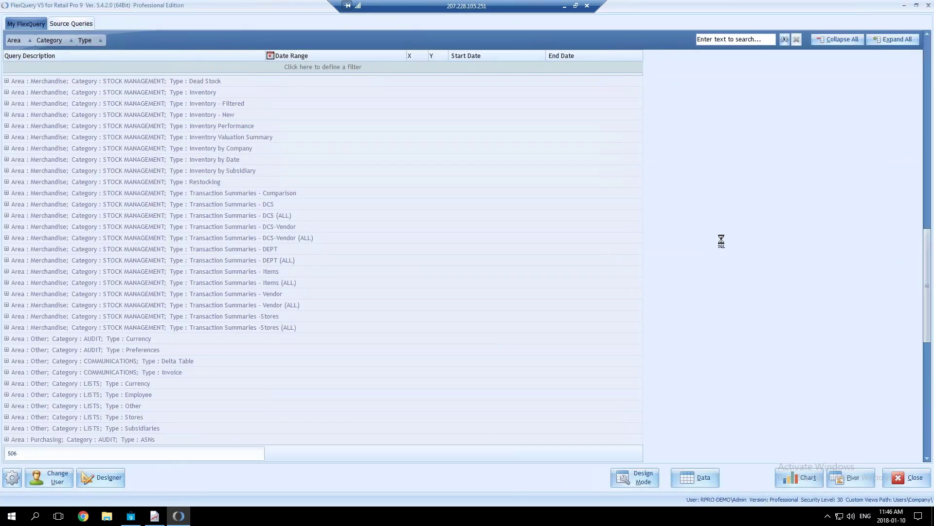
# Collapse the Sales AUDIT Receipts group in the source queries and switch to the My FlexQuery list.
pyautogui.scroll(-2, 928, 264)
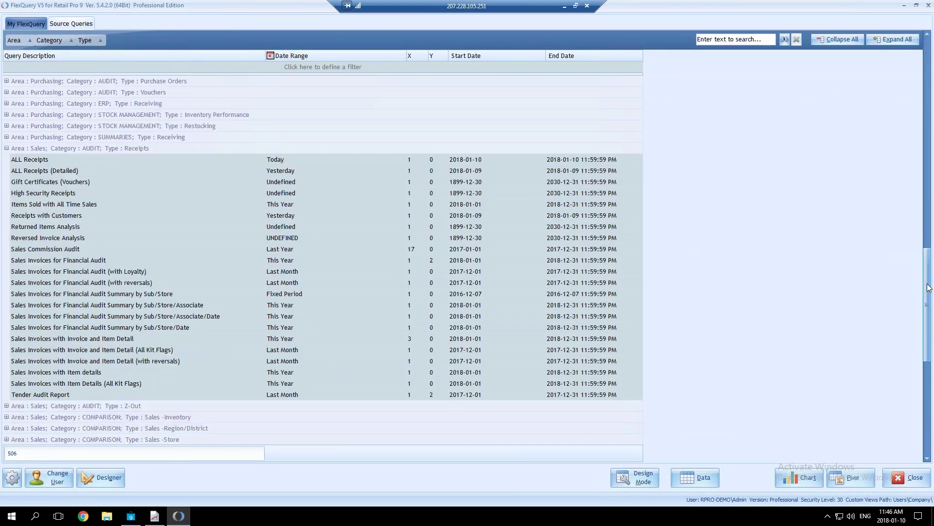
pyautogui.scroll(4, 926, 263)
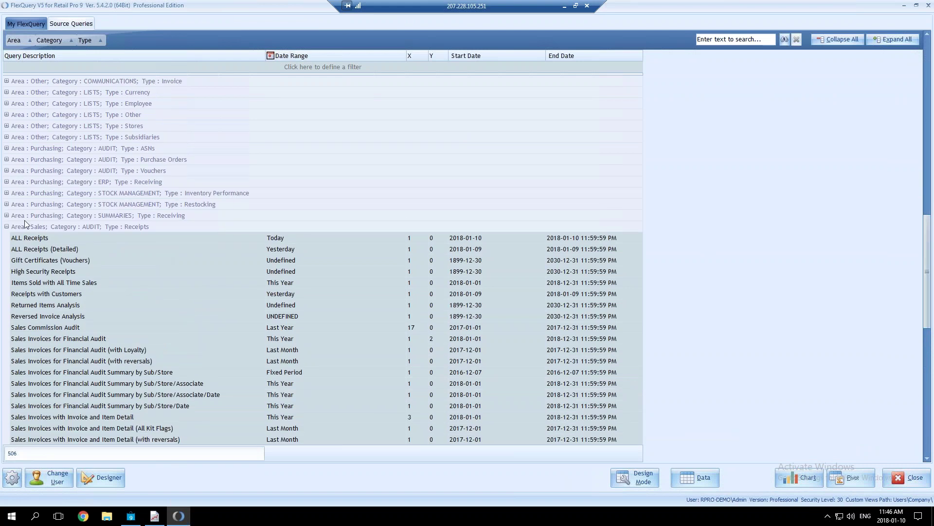
pyautogui.click(6, 227)
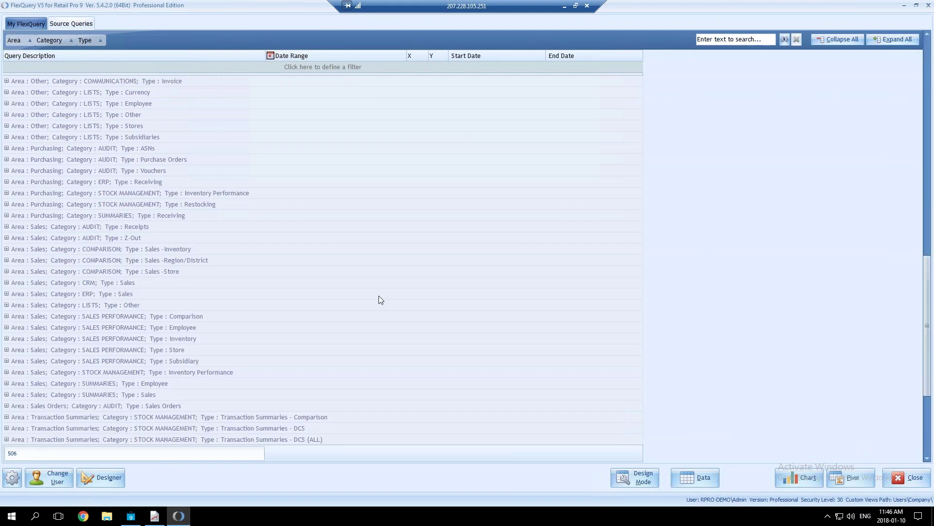
pyautogui.scroll(3, 381, 298)
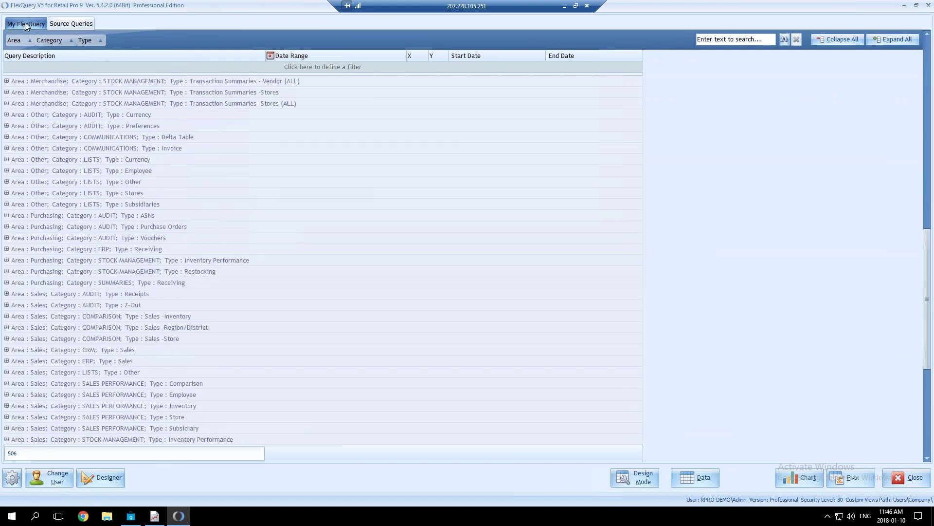
pyautogui.click(25, 23)
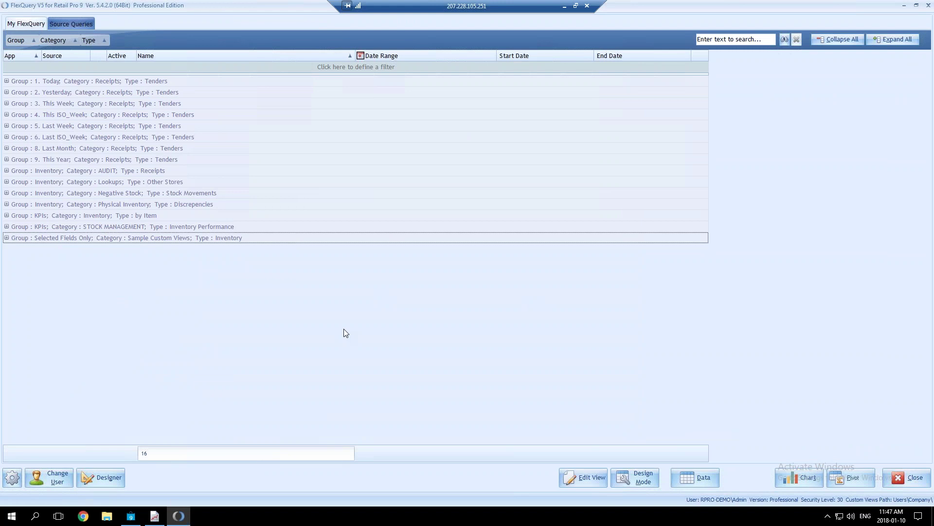